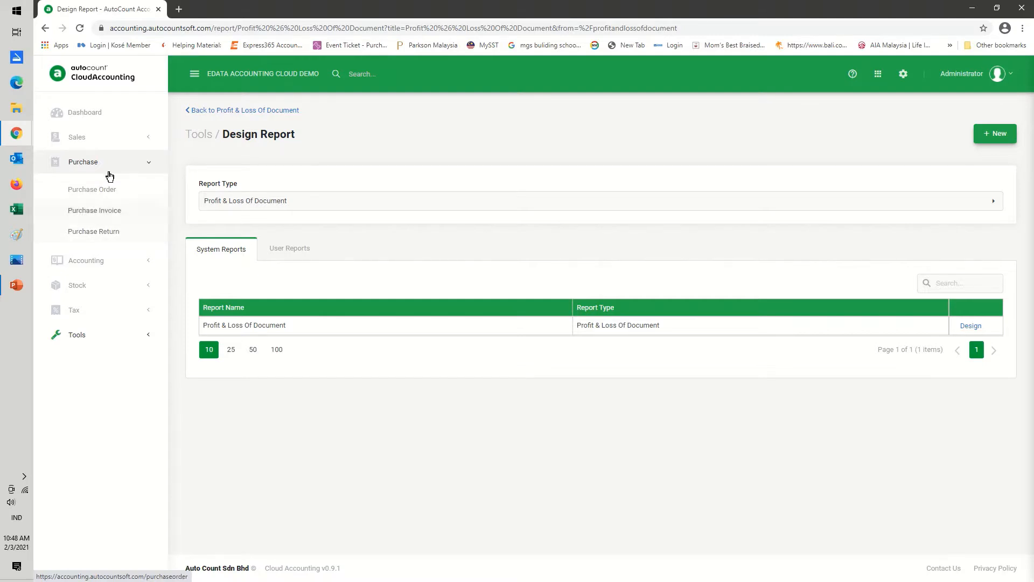
- Update the document status of sales quotation QT-000005 for BEST TRADING SDN BHD to Closed
click(104, 141)
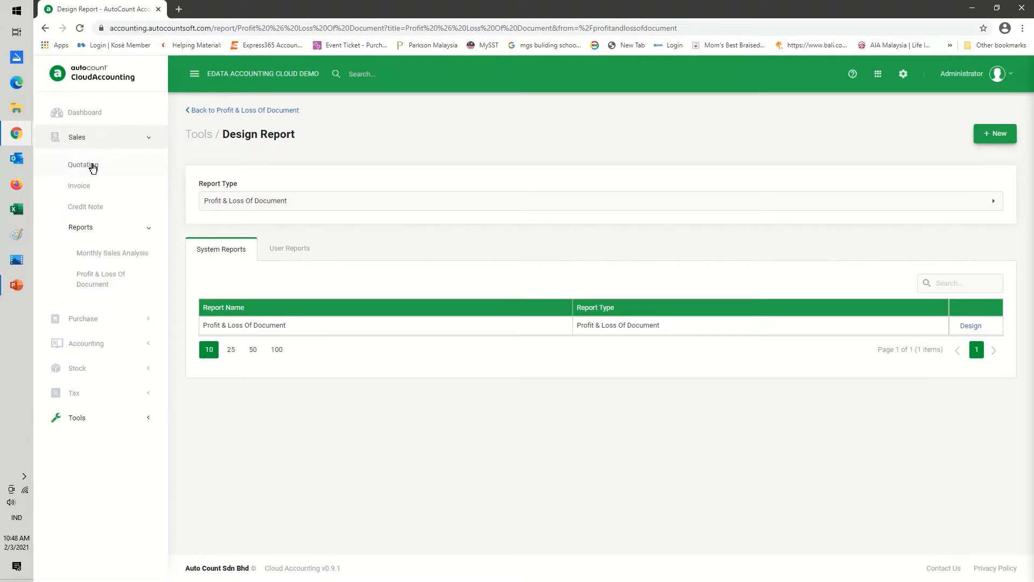
click(91, 169)
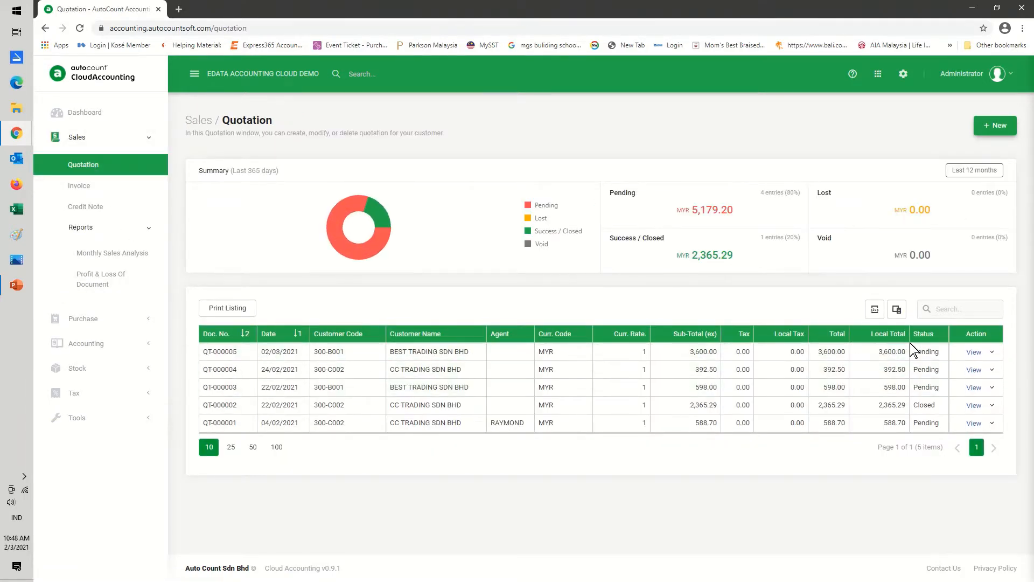
click(991, 353)
click(935, 405)
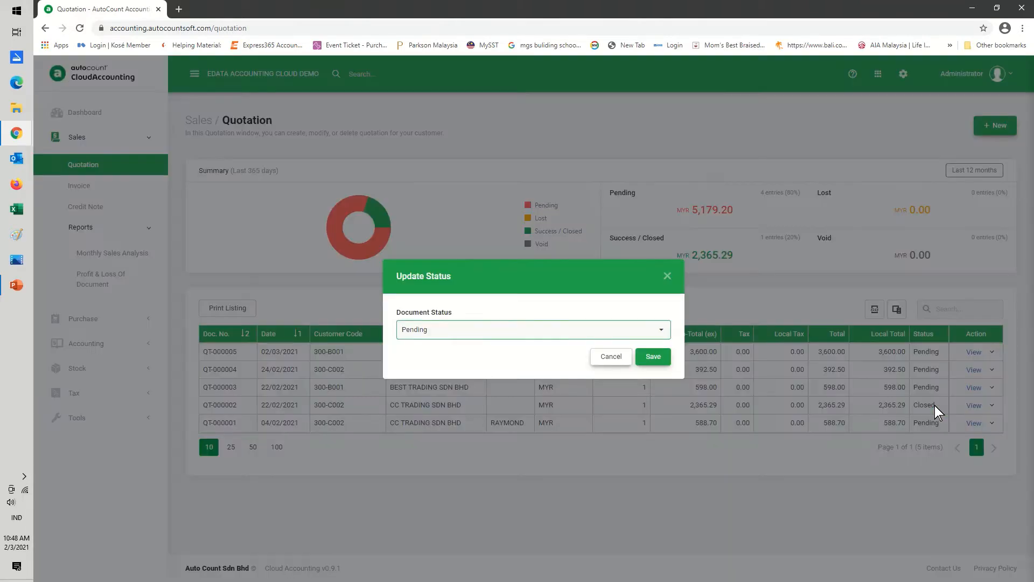
click(662, 330)
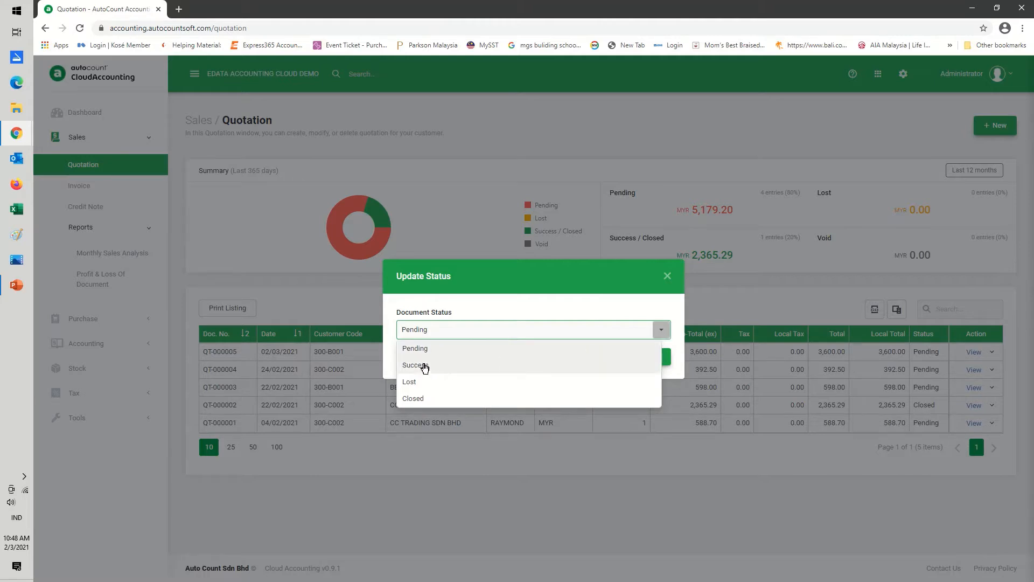
click(419, 399)
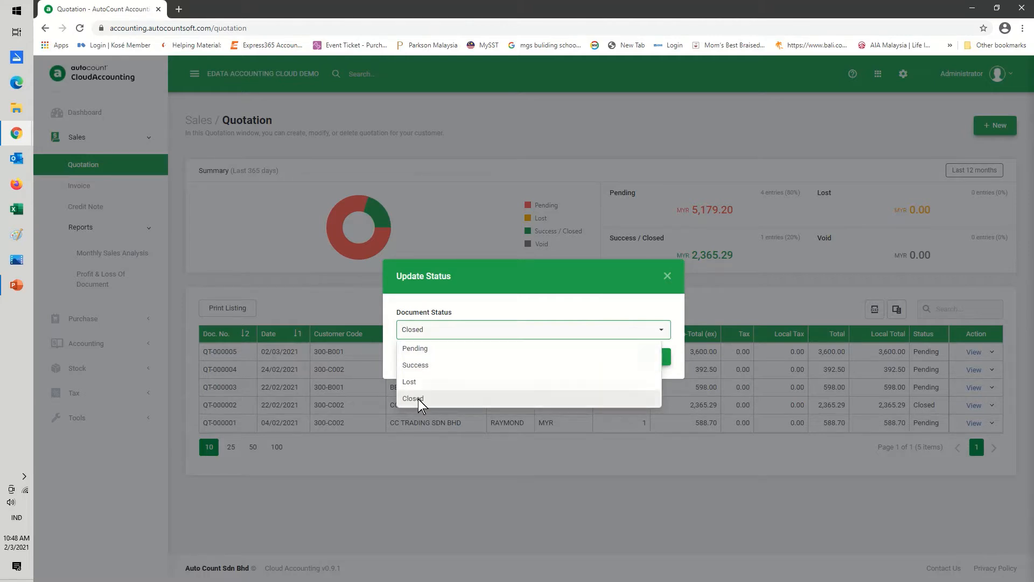
click(654, 356)
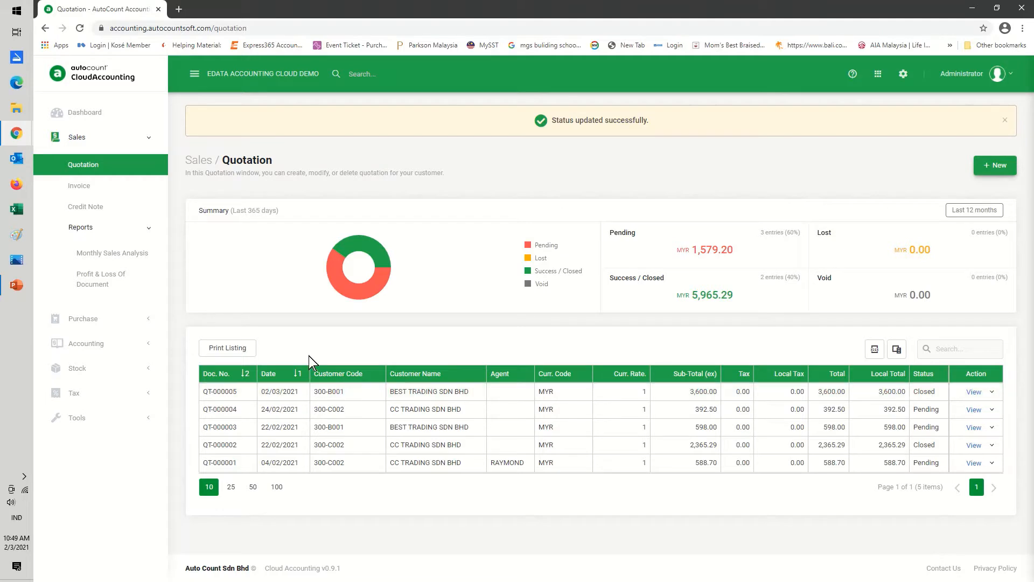
- Start a new purchase order with PC DEPOT SDN BHD as the supplier
click(105, 319)
click(105, 191)
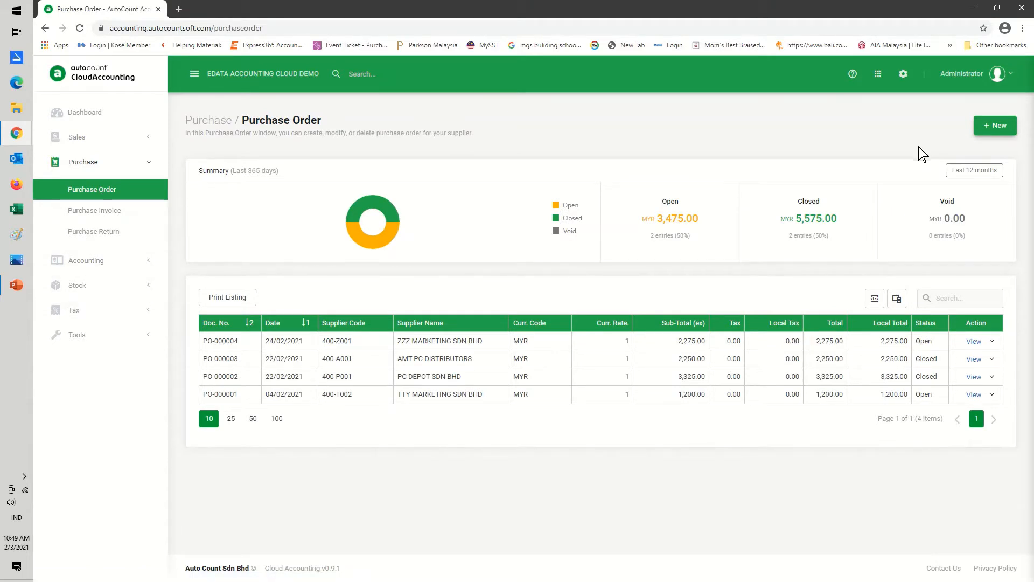
click(995, 130)
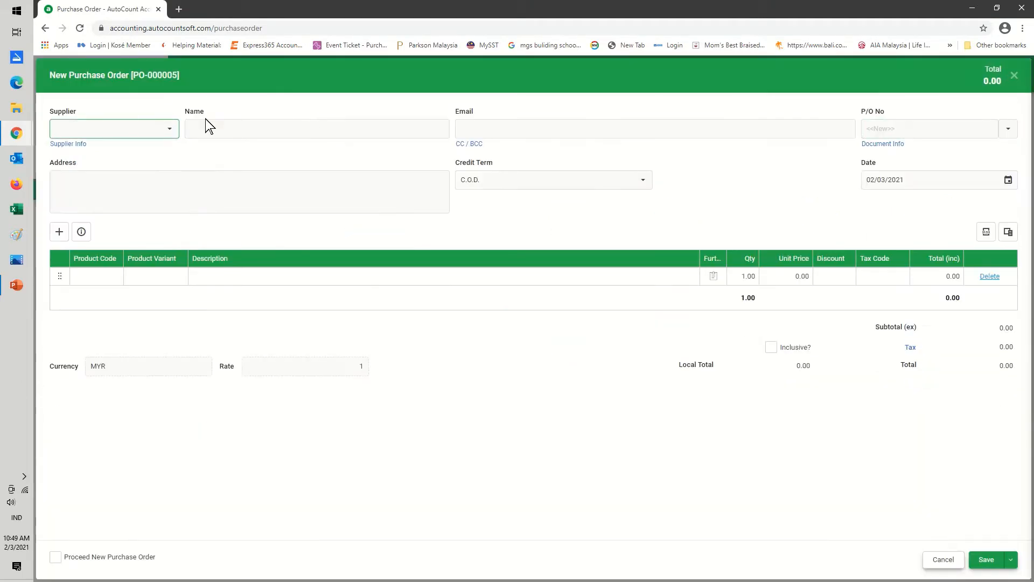
click(166, 130)
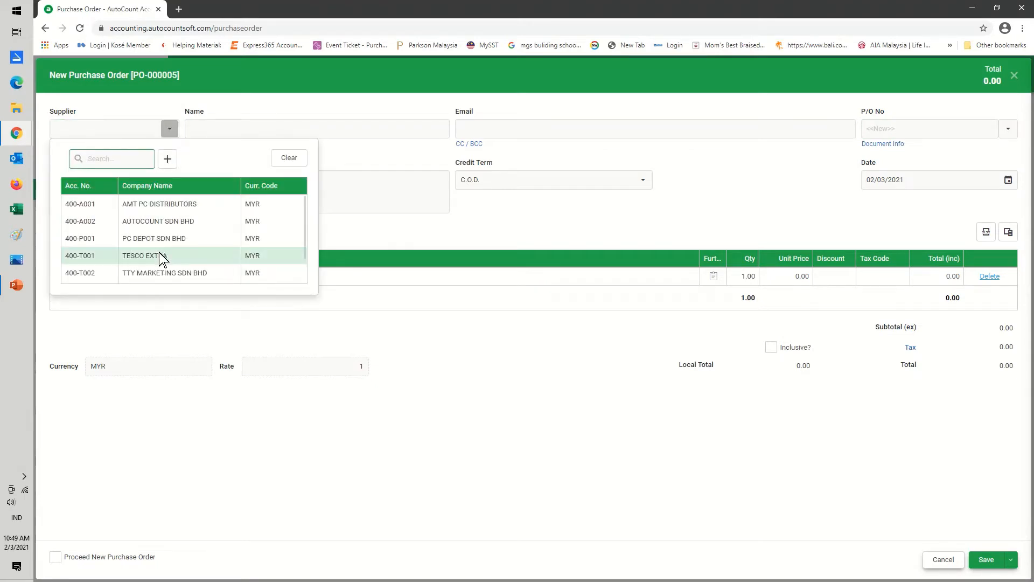
click(180, 241)
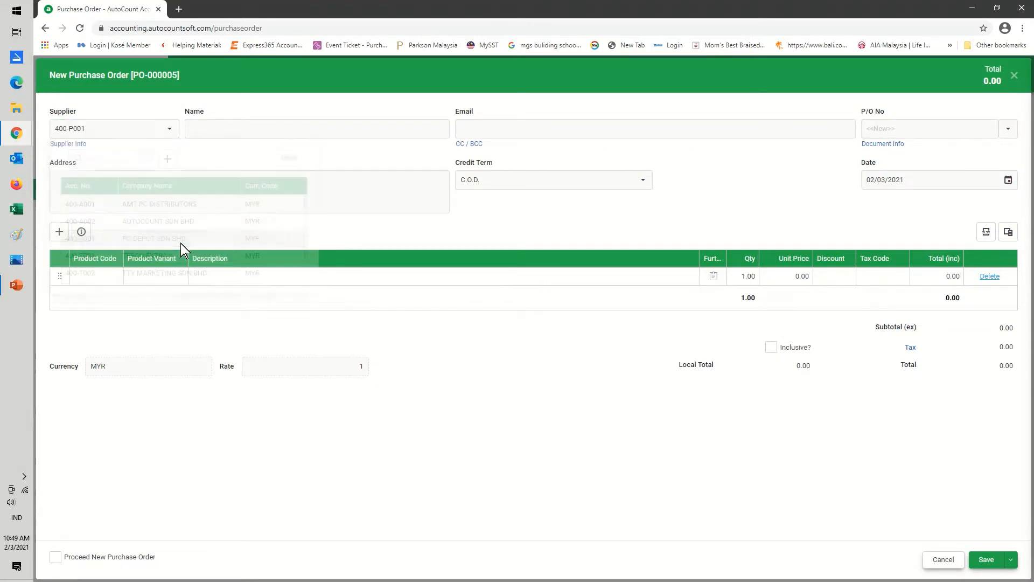
- Add product 1002, CANON DESKJET PRINTER MODEL 5510, with quantity 3 and a 10% discount, and save the purchase order
click(84, 272)
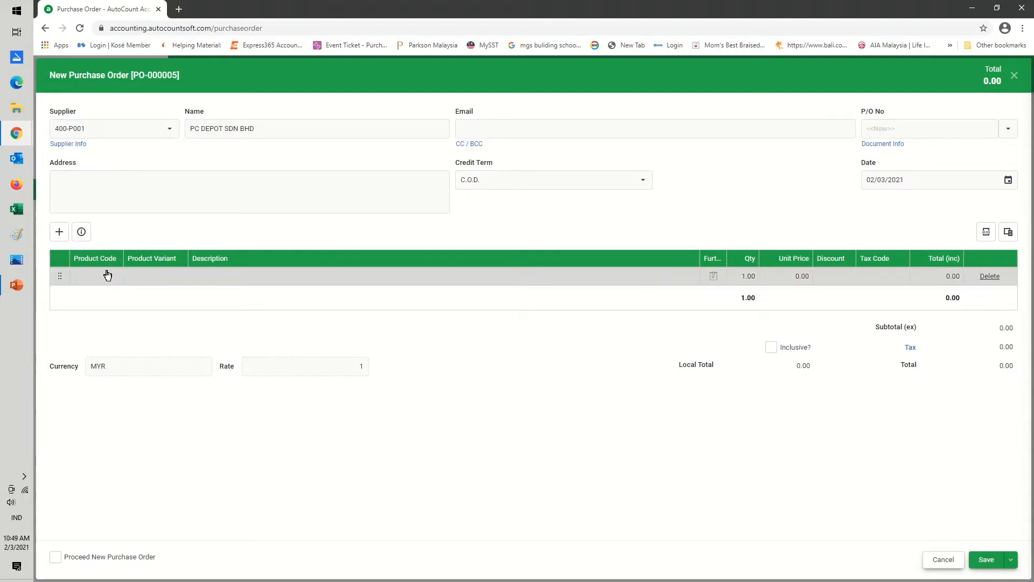
click(110, 277)
click(167, 366)
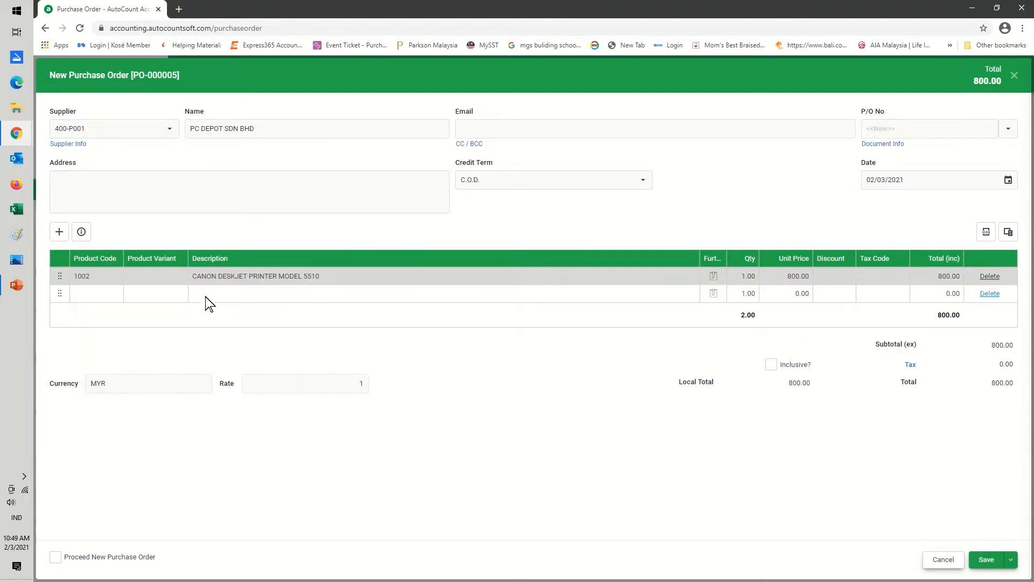
click(735, 277)
text(3)
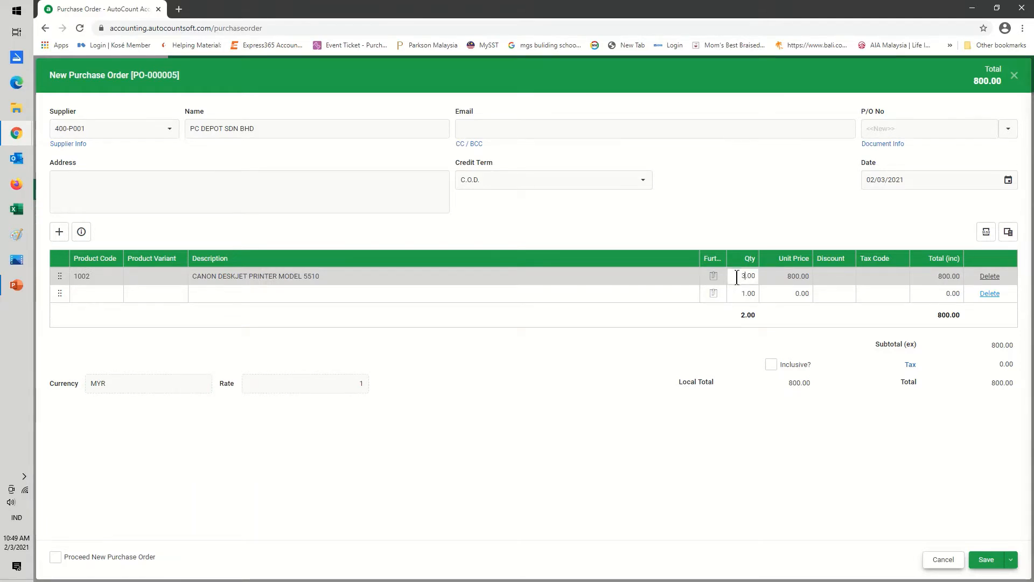
click(827, 277)
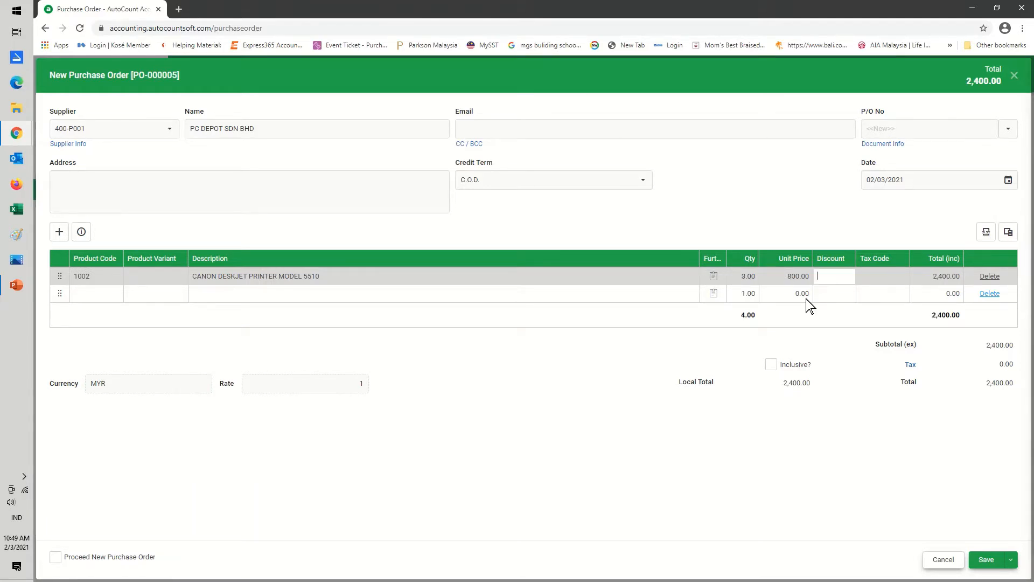
text(10%)
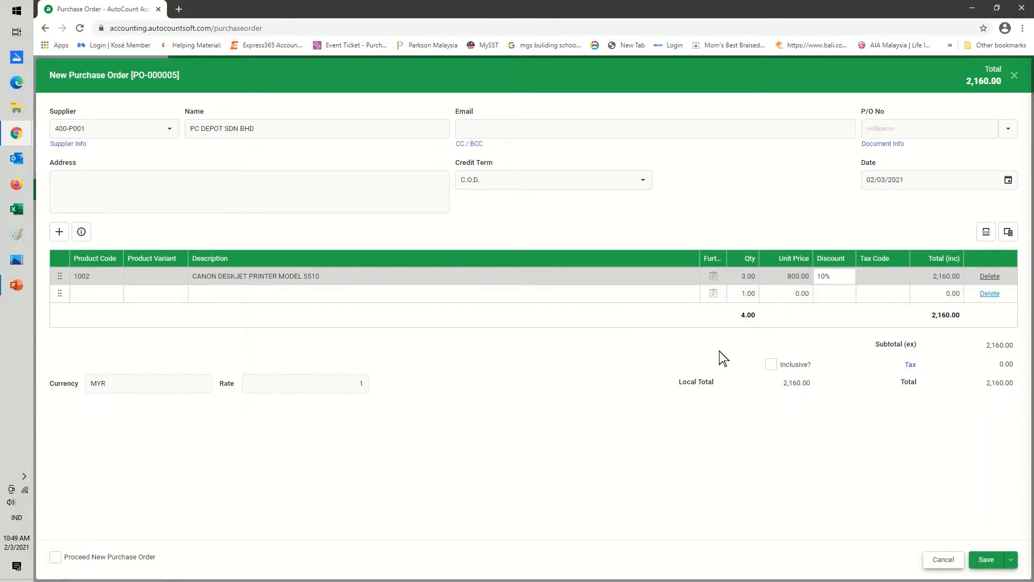
click(989, 561)
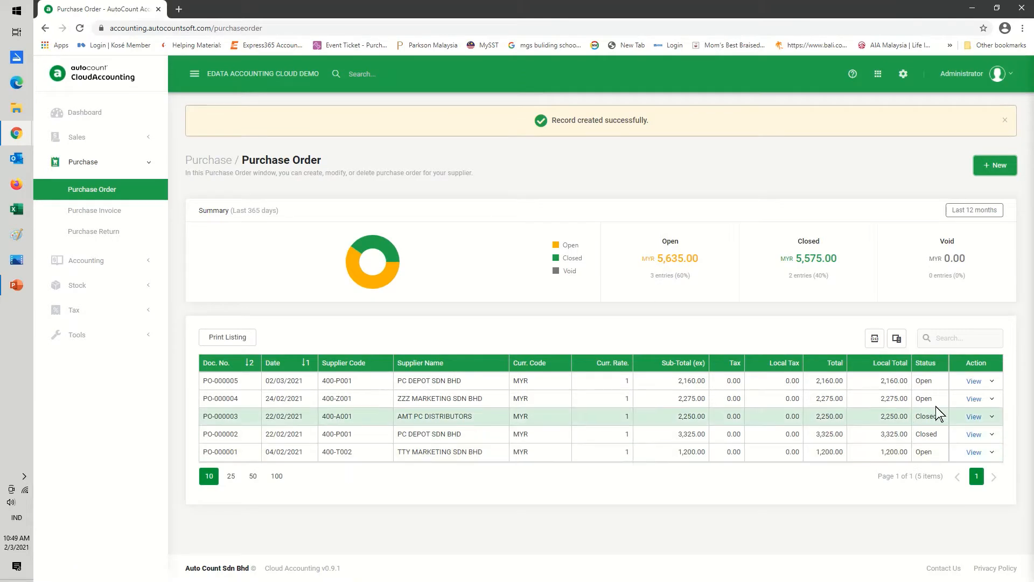
- Preview the printed Purchase Order report for the PC DEPOT SDN BHD order dated 02/03/2021, and return to the order list
click(990, 382)
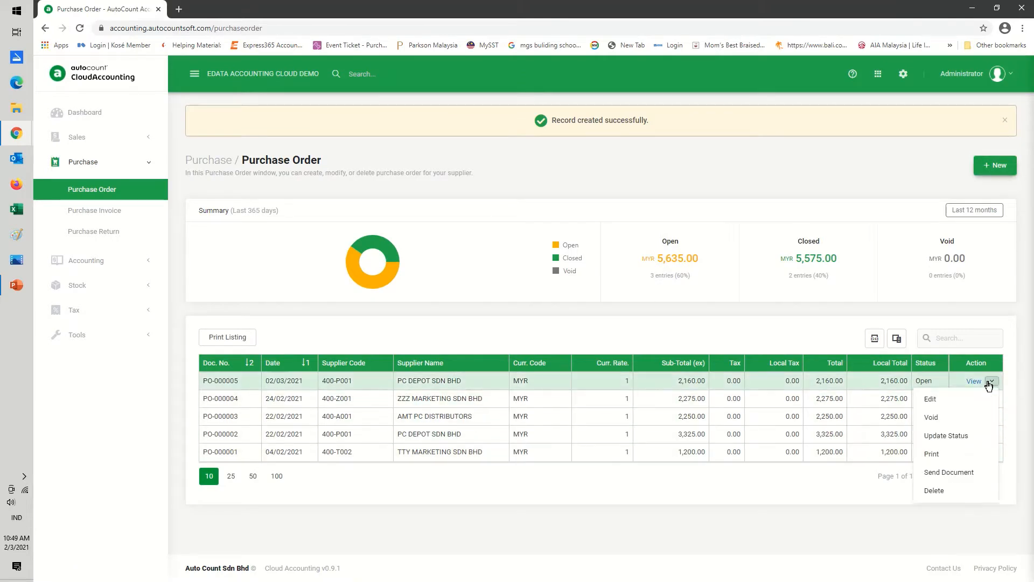
click(931, 453)
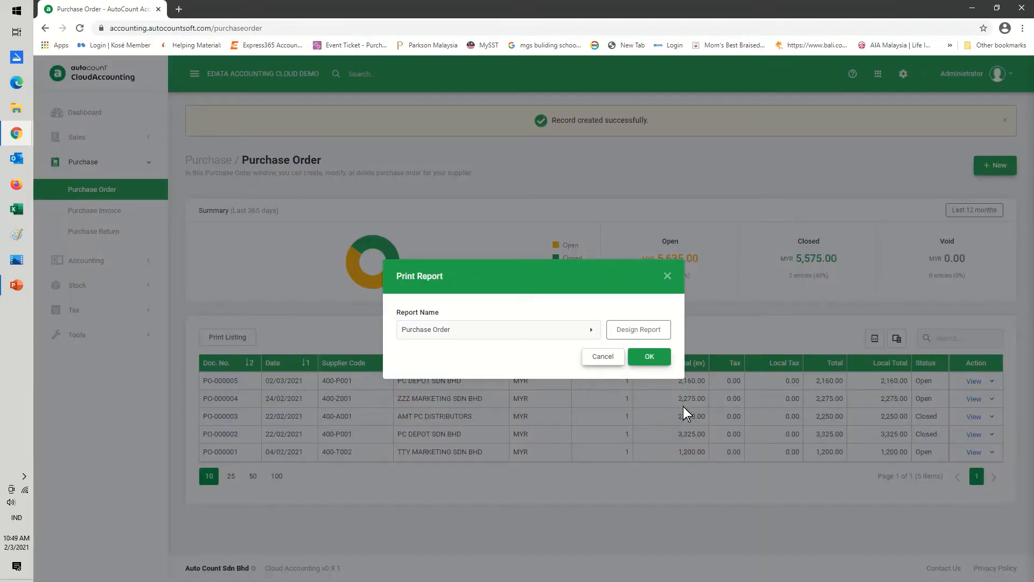
click(650, 358)
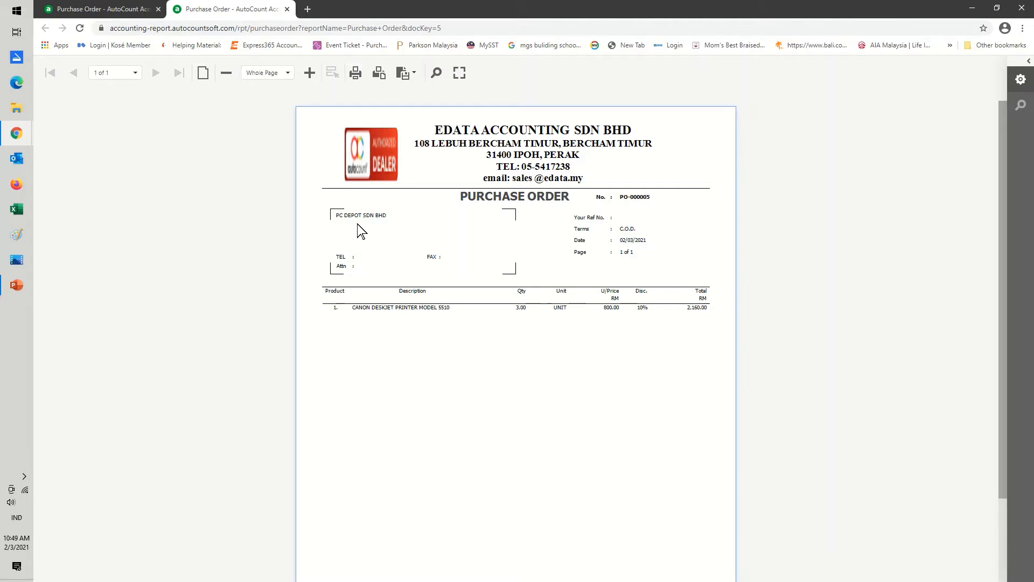
click(287, 9)
click(602, 356)
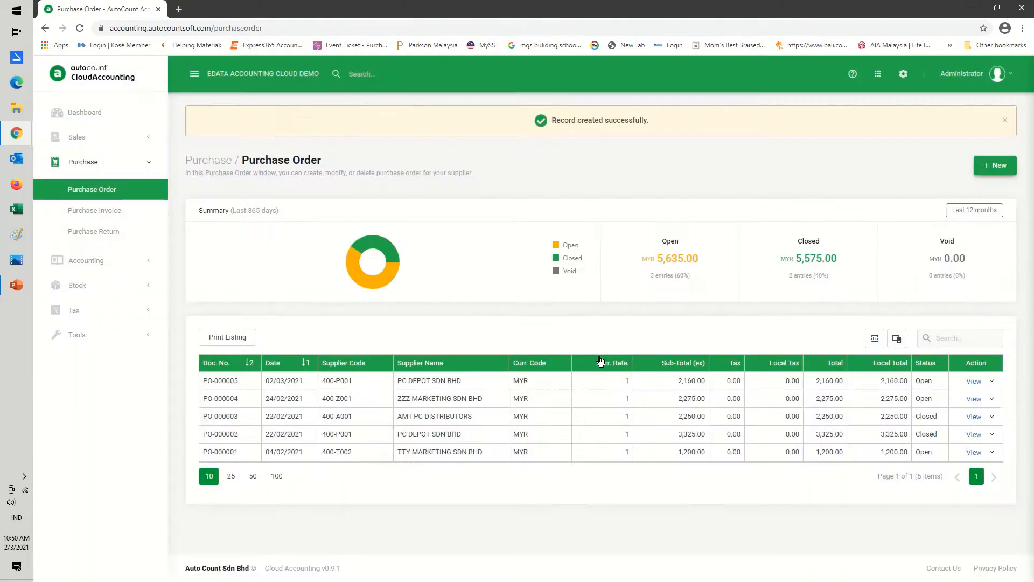
- Create a new purchase invoice by copying the PC DEPOT SDN BHD purchase order dated 02/03/2021
click(109, 214)
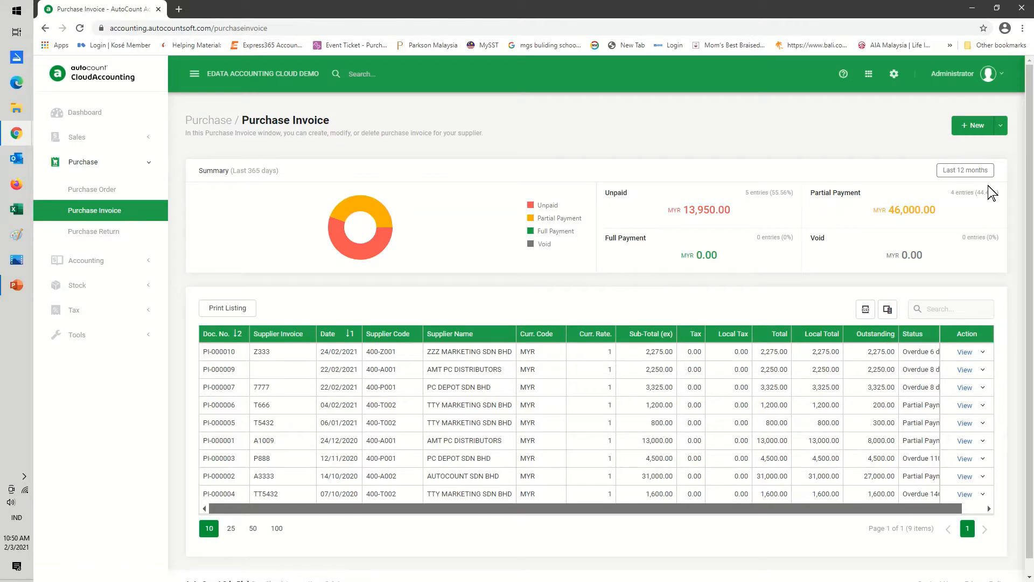
click(1000, 126)
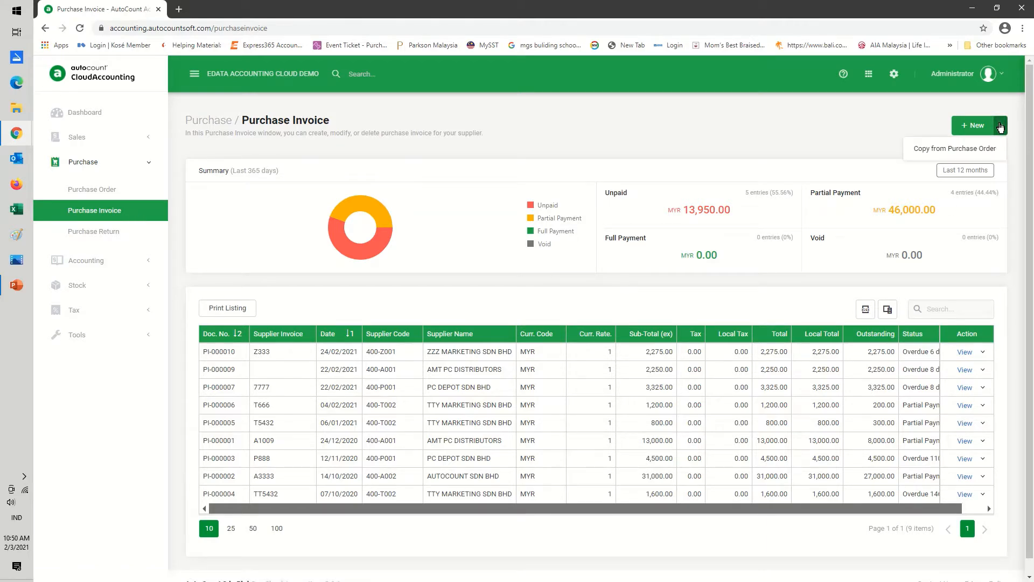
click(945, 148)
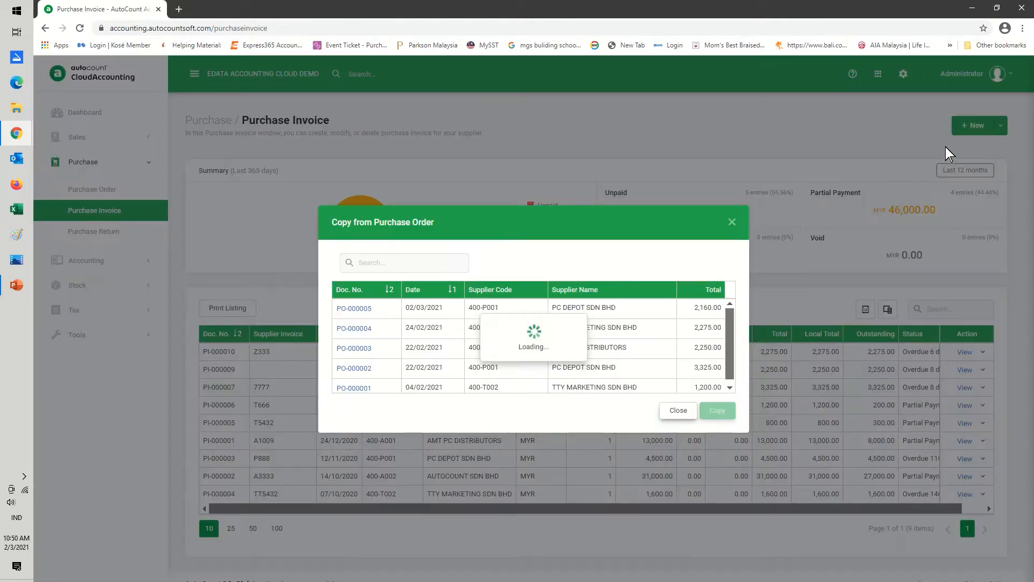
click(697, 308)
click(717, 411)
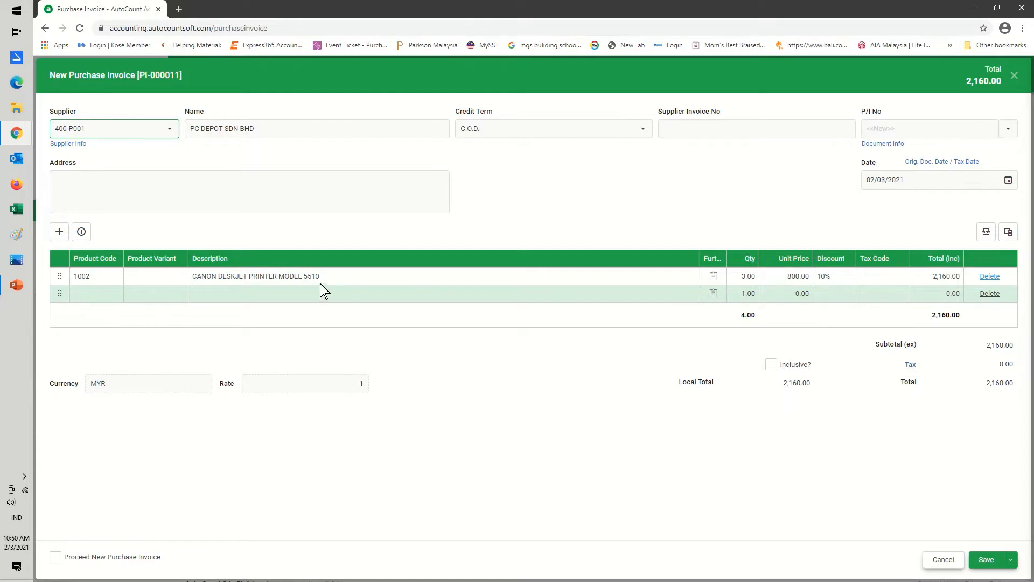
- Set the supplier invoice number to P878 and the invoice date to 04/03/2021, and save the purchase invoice
click(672, 128)
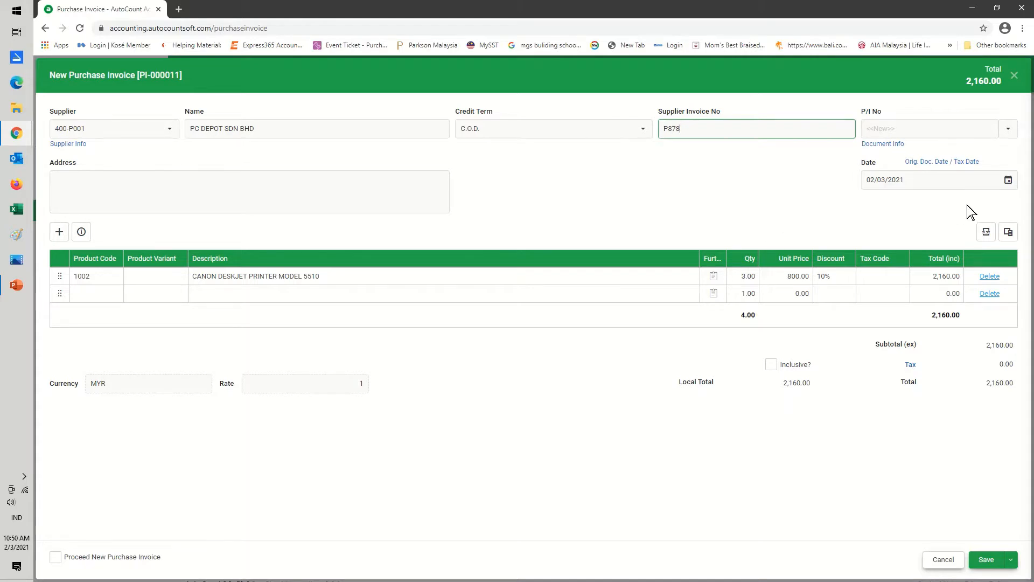
click(1008, 181)
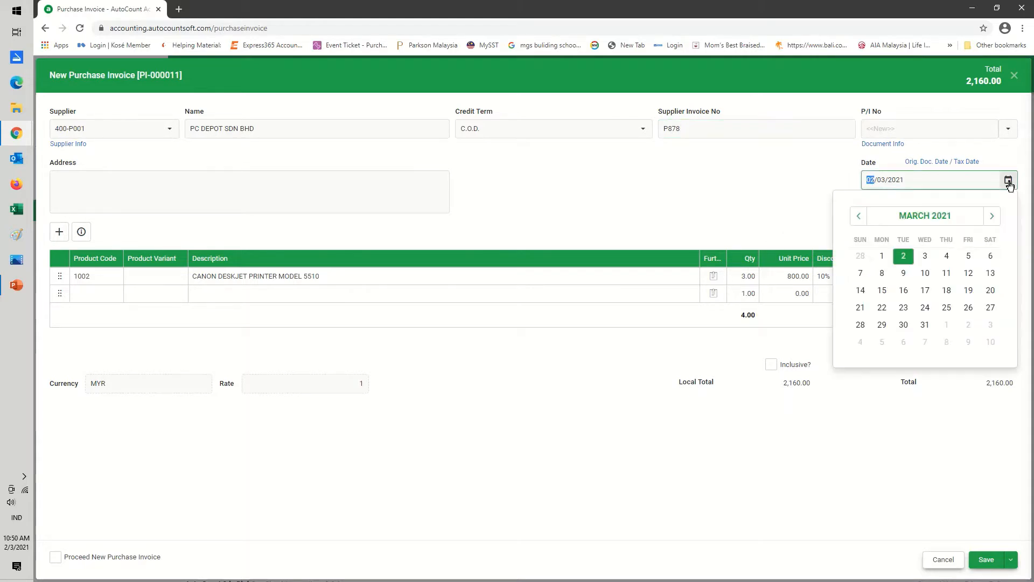
click(947, 256)
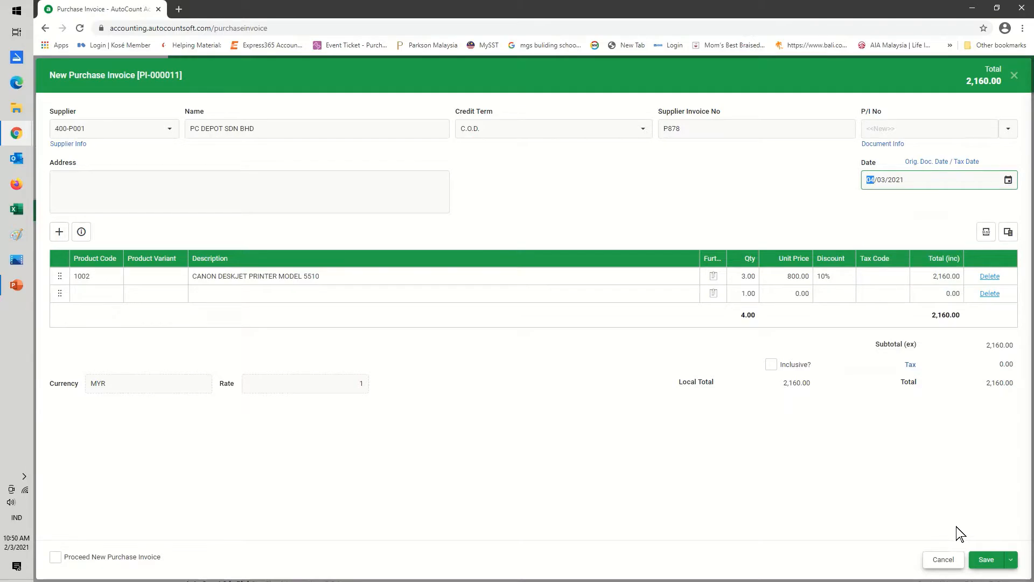
click(985, 559)
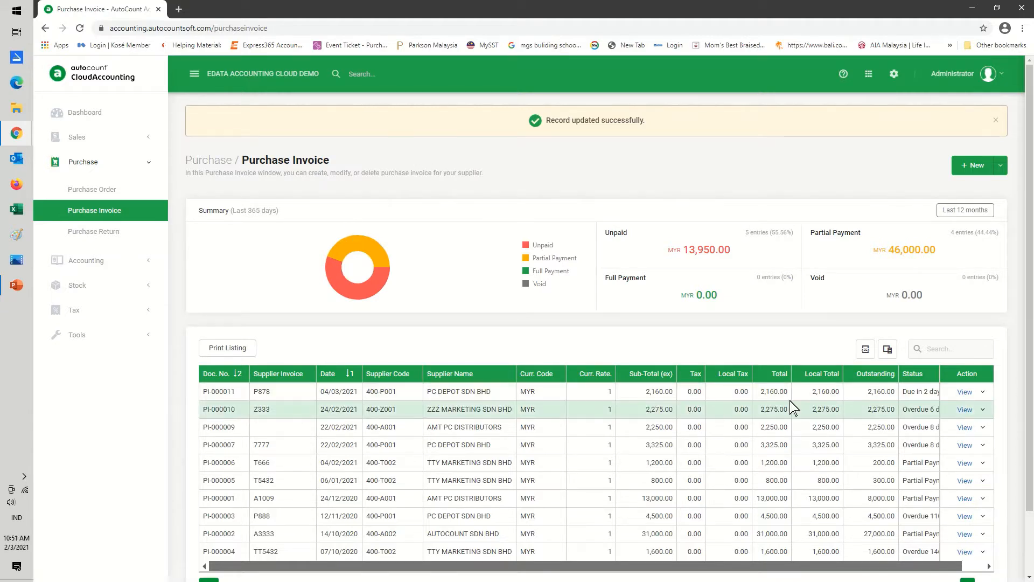
- Open purchase invoice PI-000011 for editing, check its supplier invoice number, and save it
click(982, 392)
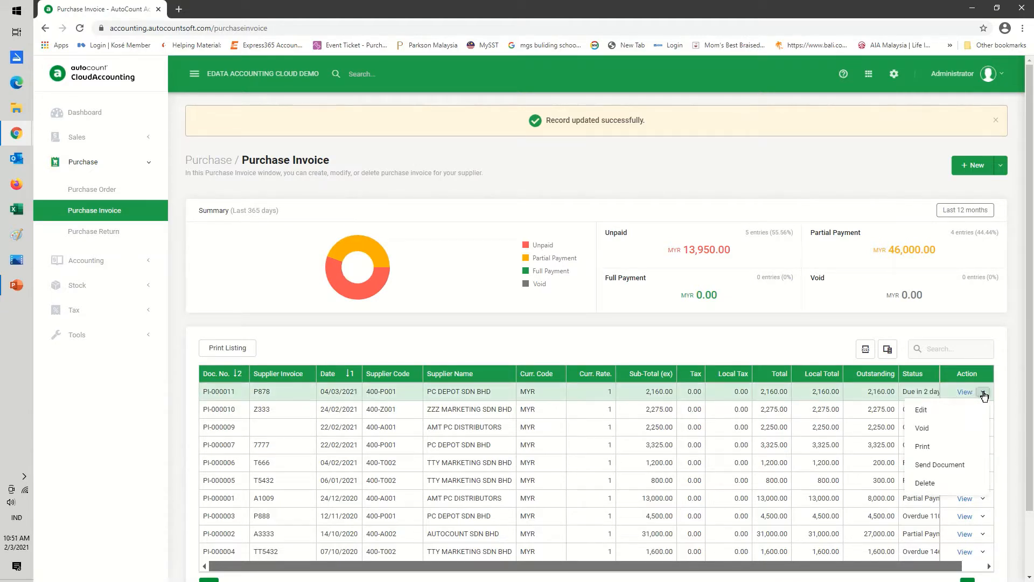
click(939, 411)
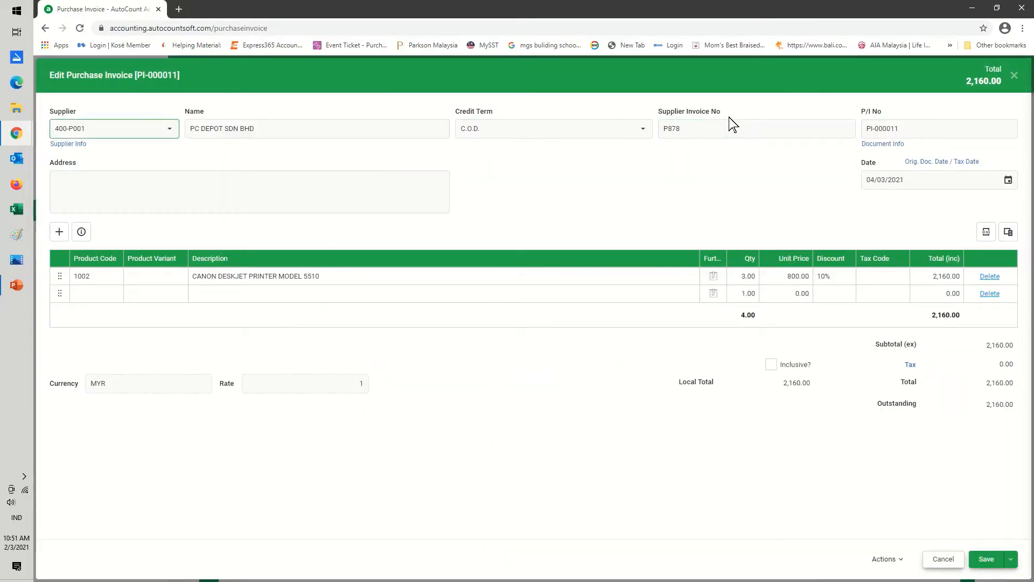
click(709, 120)
click(977, 559)
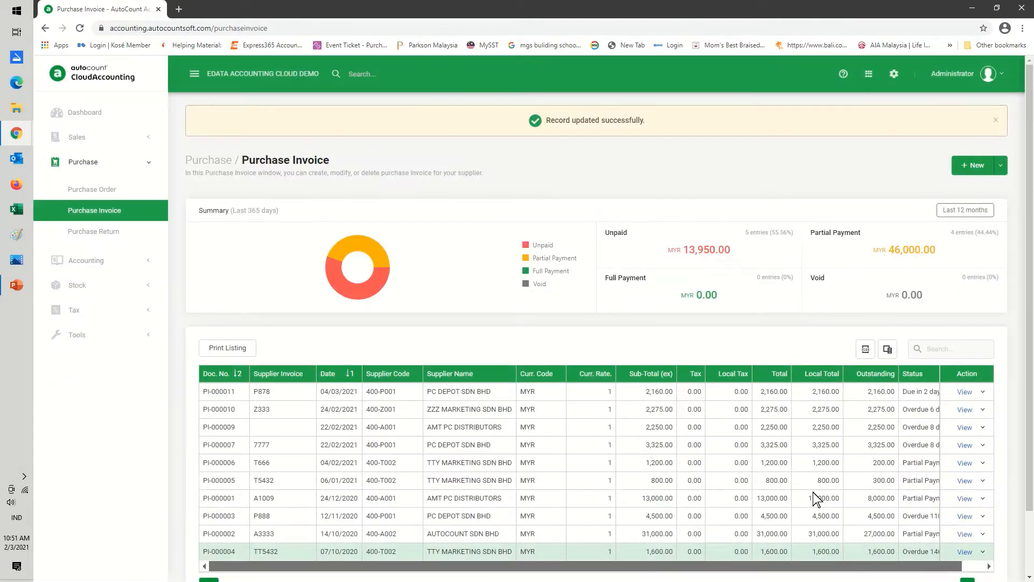
- Open the Stock Balance report and set its date to 04/03/2021
click(75, 285)
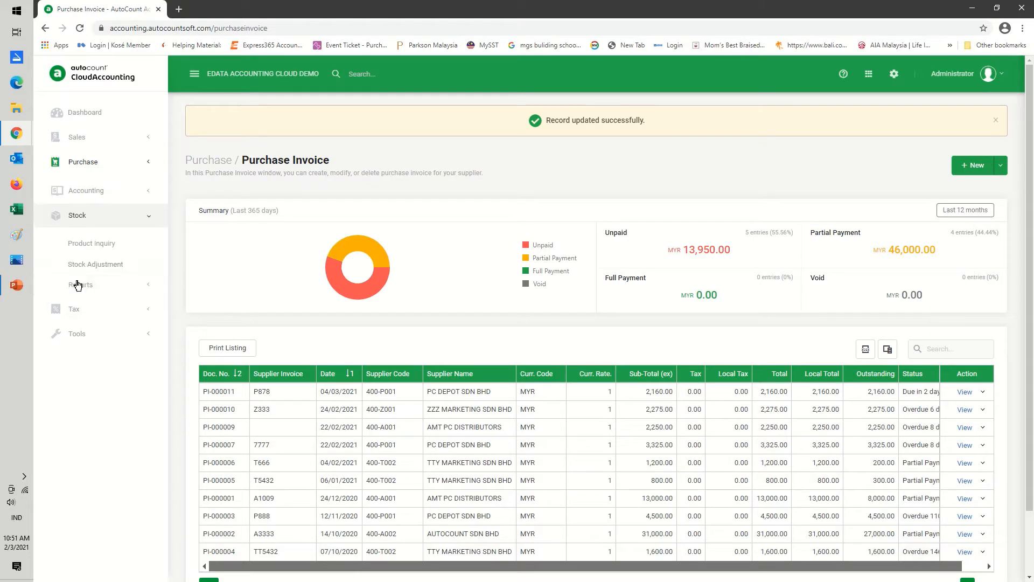
click(83, 281)
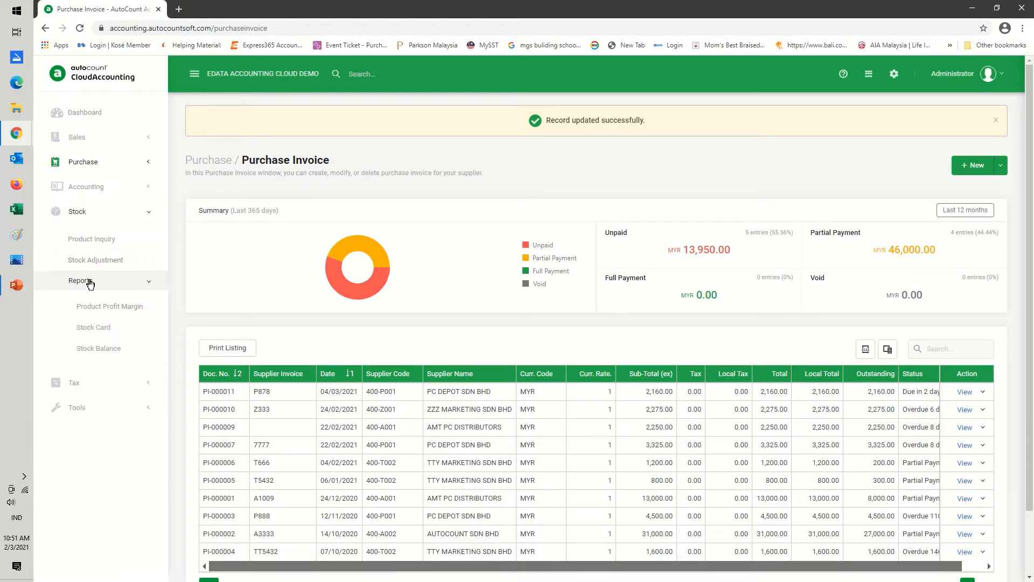
click(92, 351)
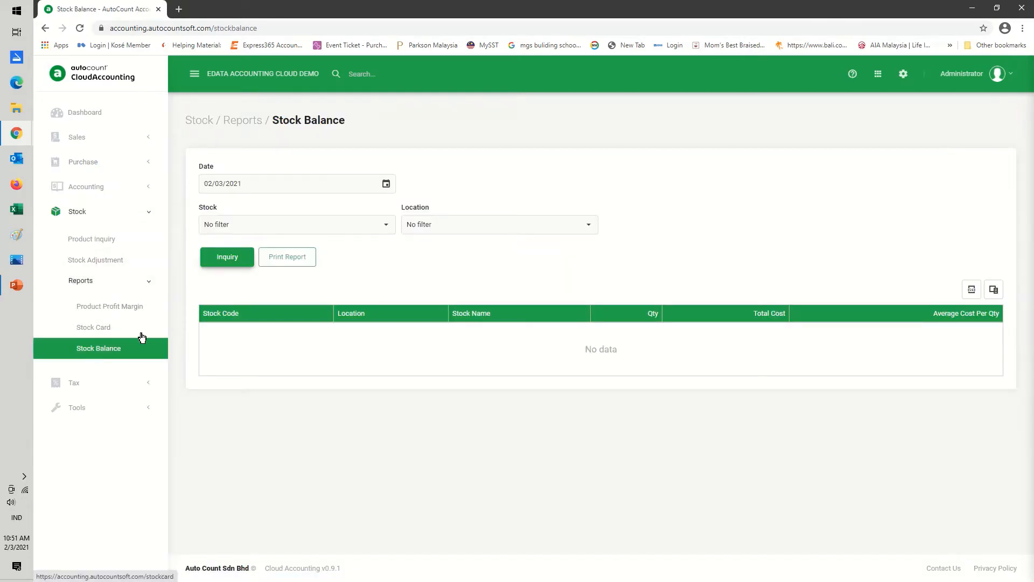
click(386, 183)
click(312, 260)
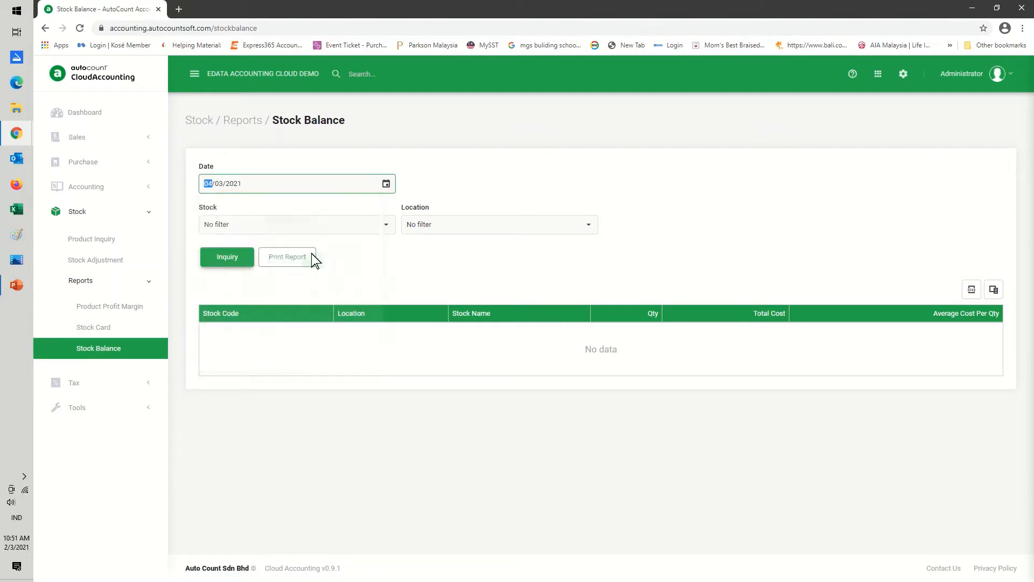
- Run the Stock Balance inquiry for 04/03/2021 and review the quantities and costs of all stock items
click(227, 257)
scroll(451, 360, down, 3)
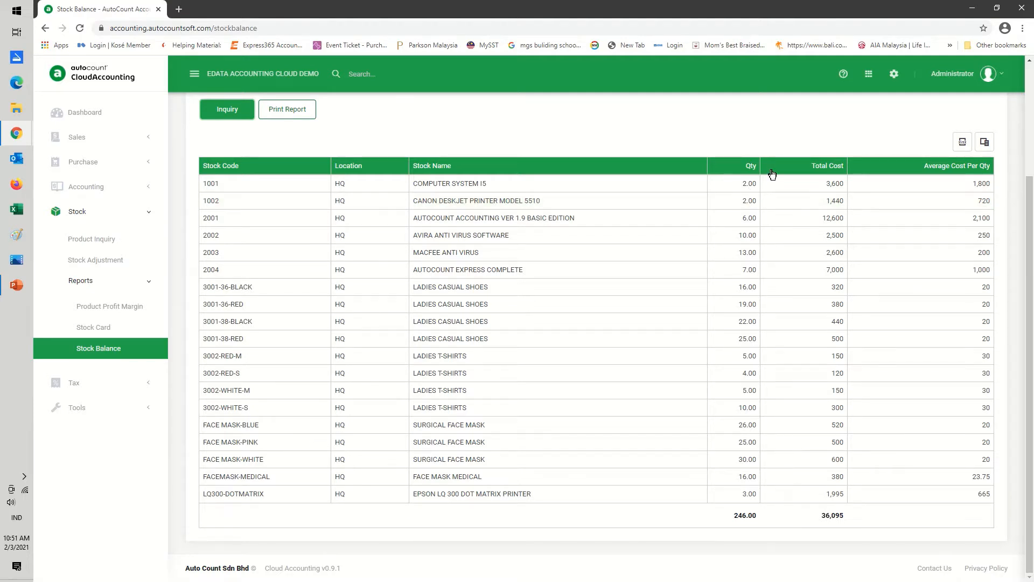
- Open the PC DEPOT SDN BHD purchase order dated 02/03/2021, check its item lines, and close it without saving
click(77, 163)
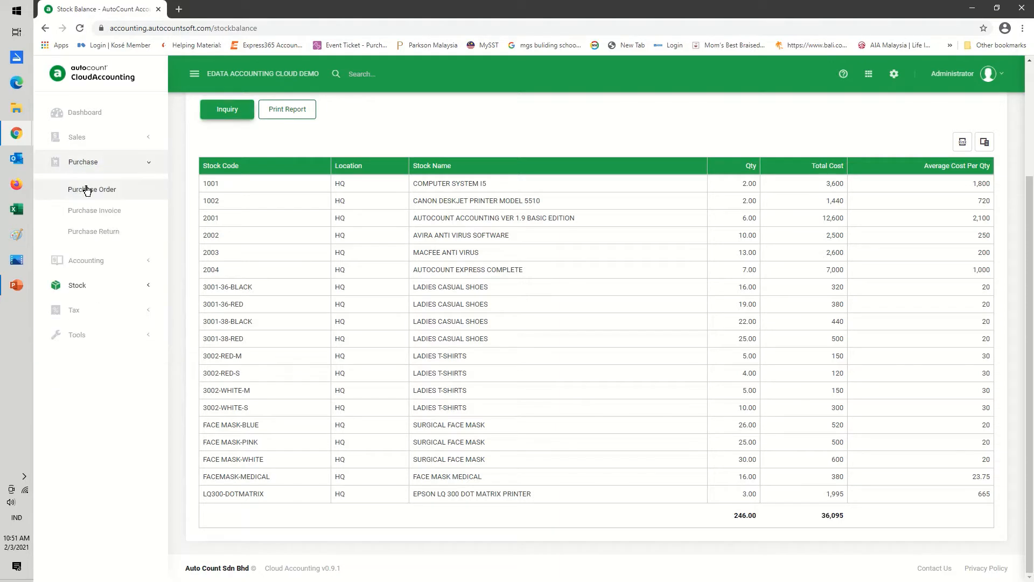
click(87, 189)
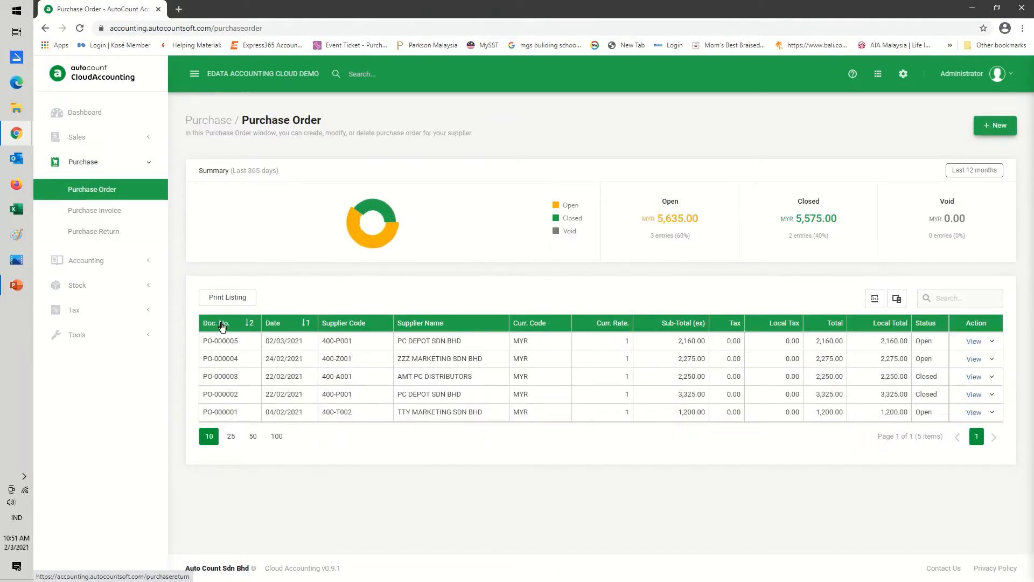
click(990, 342)
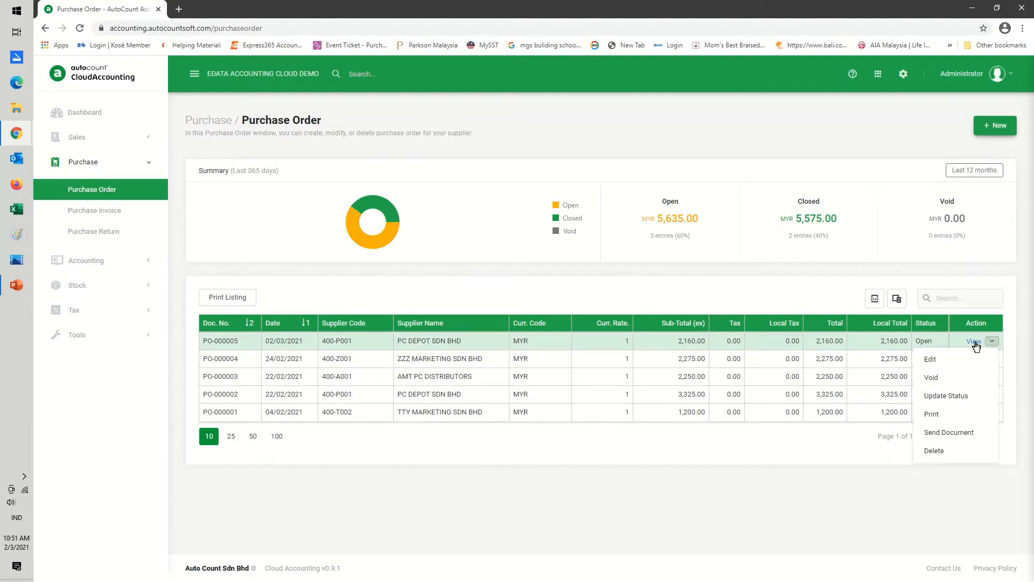
click(928, 359)
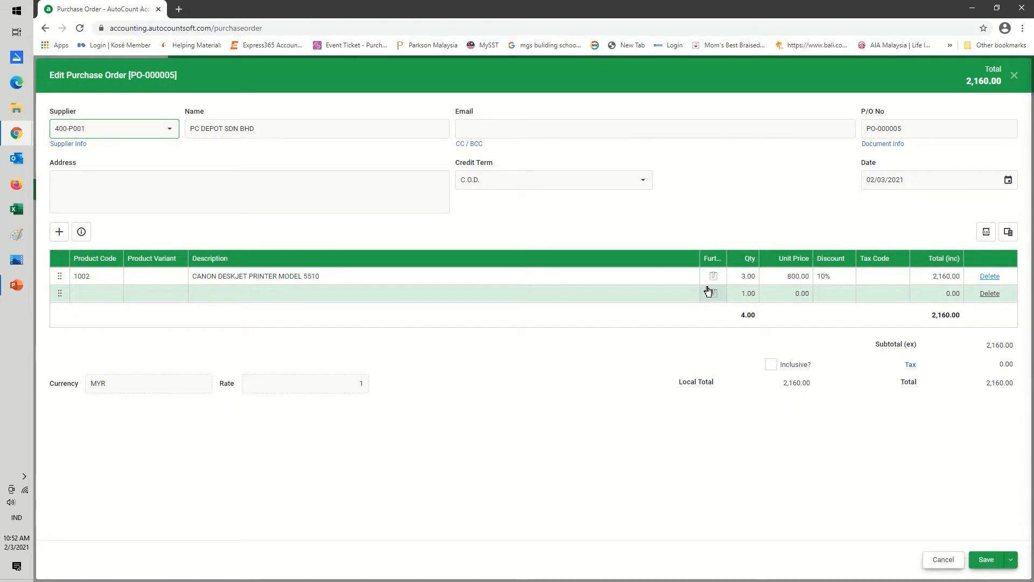
click(925, 559)
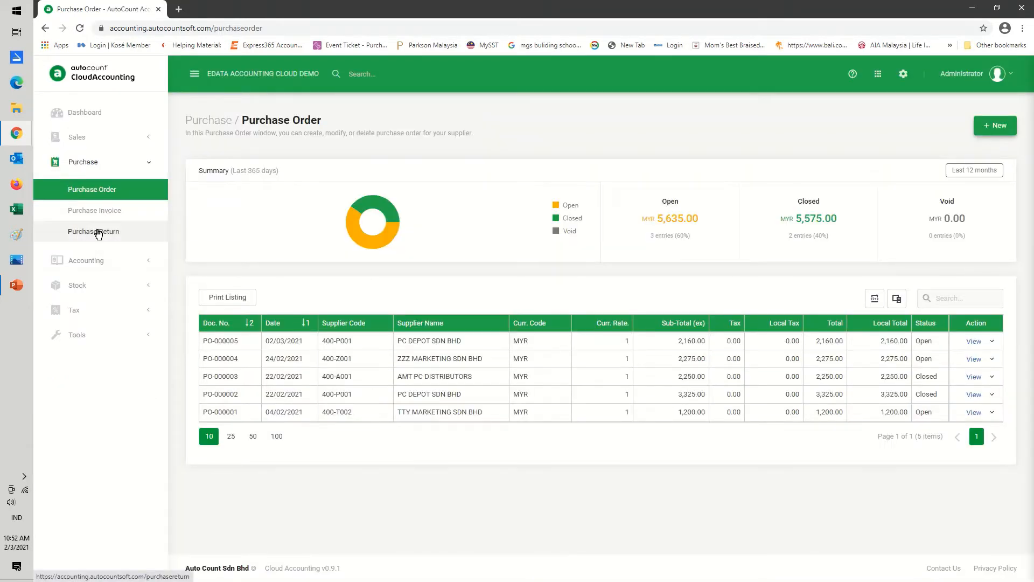
- Open the Stock Card report and set its end date to 04/03/2021
click(87, 285)
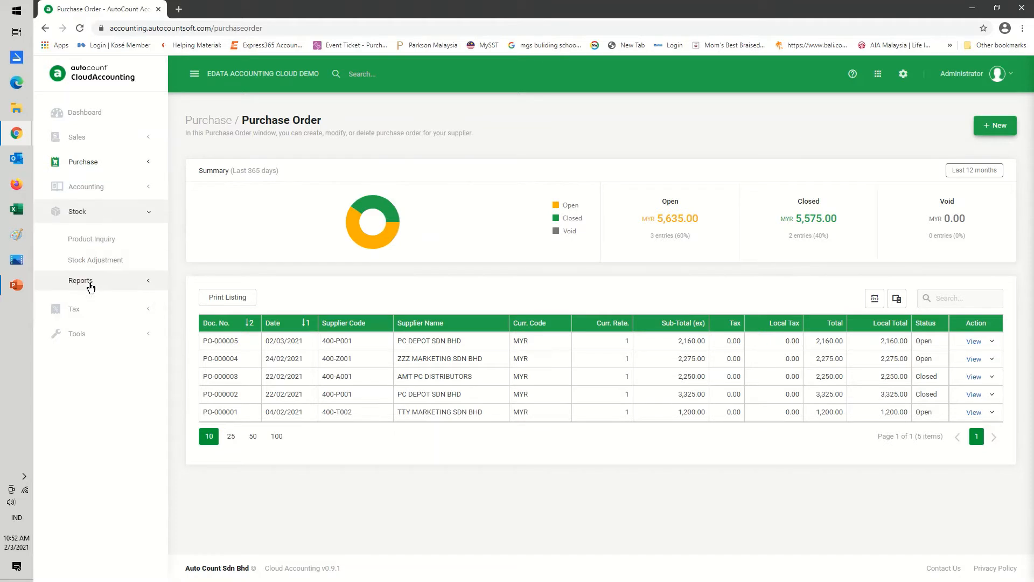
click(90, 285)
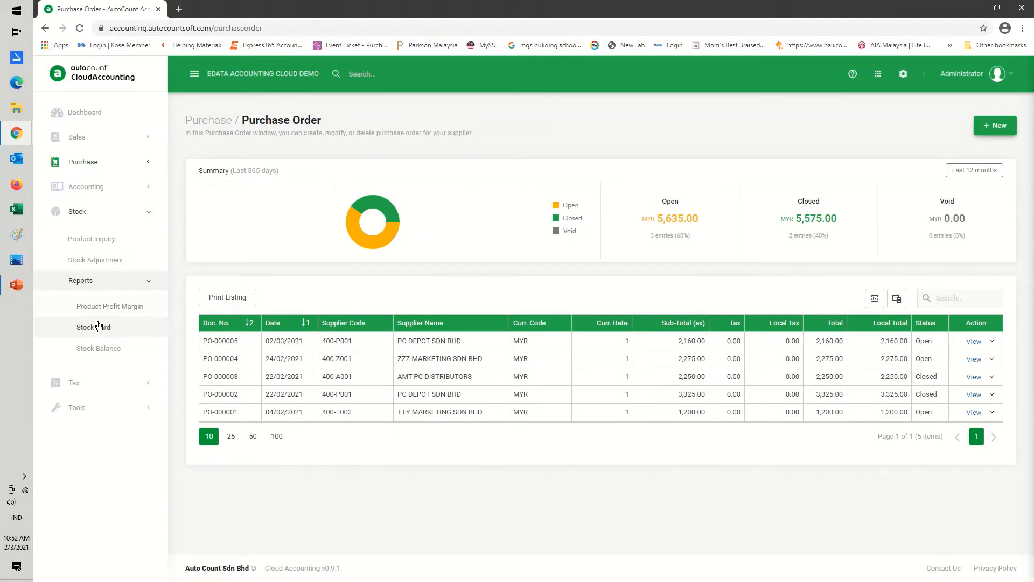
click(99, 326)
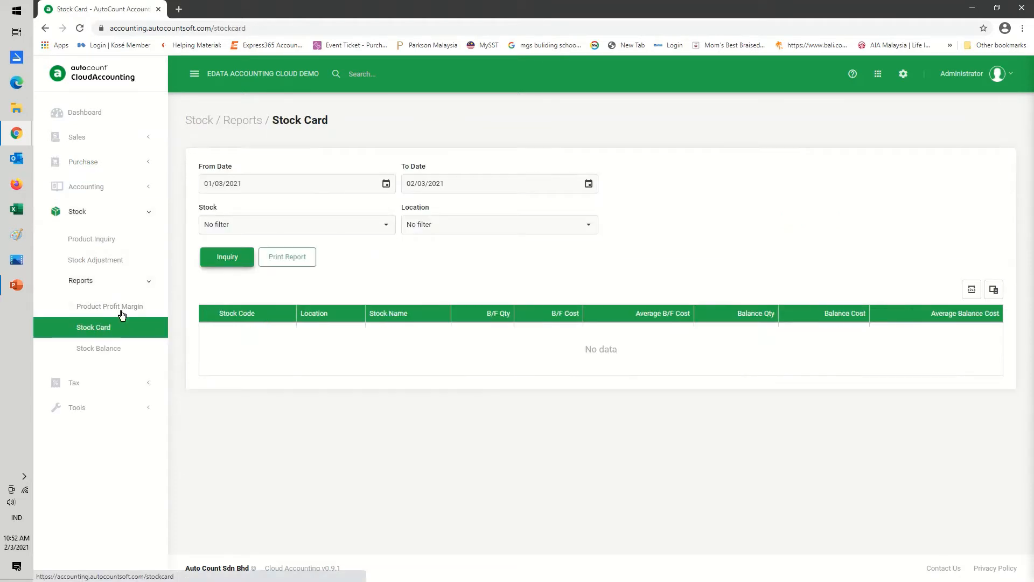
click(589, 184)
click(515, 258)
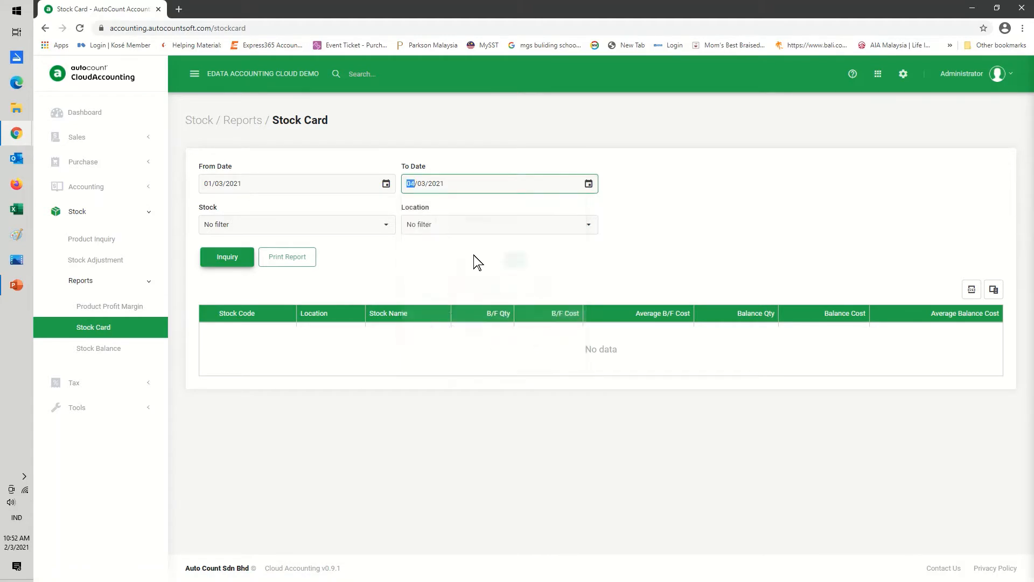
- Filter the Stock Card by multi-select to stock code 1002 only, and run the inquiry
click(385, 224)
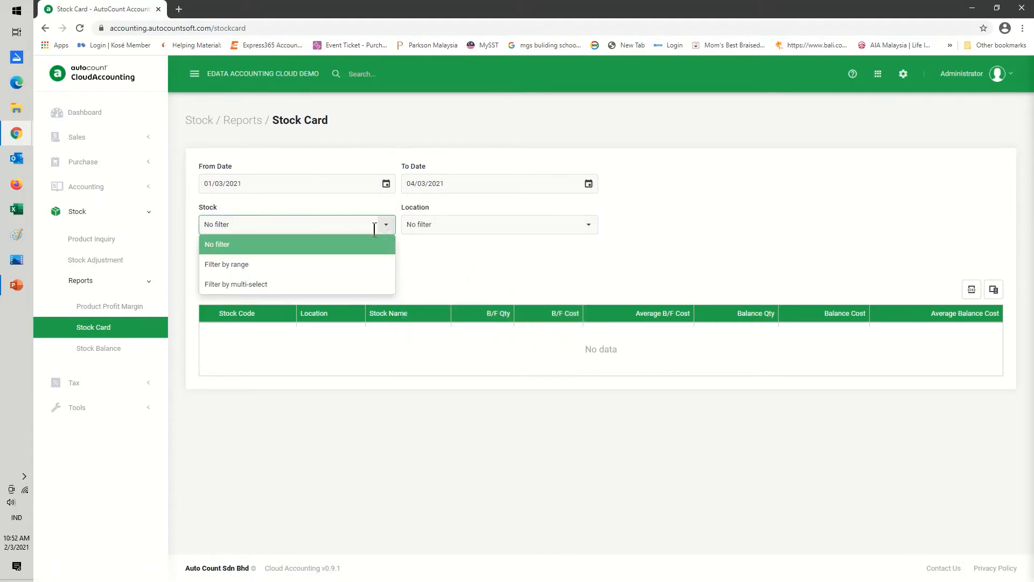
click(246, 284)
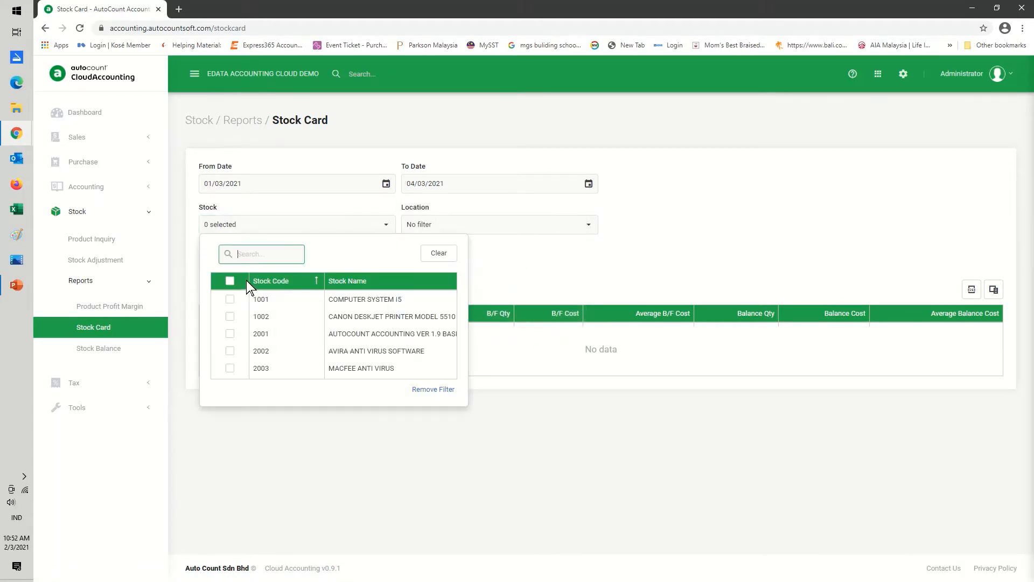
click(229, 317)
click(538, 284)
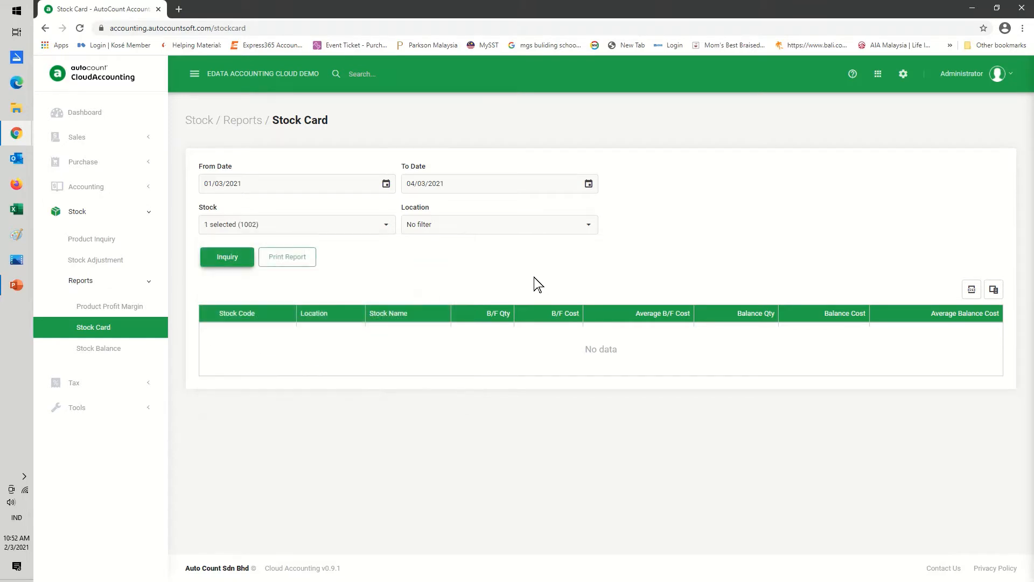
click(230, 257)
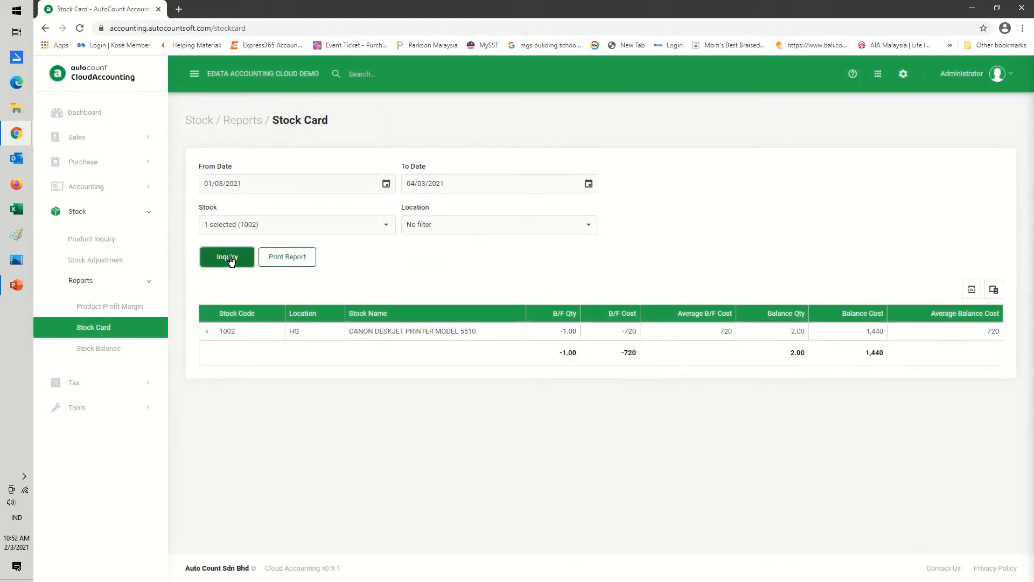
- Preview the printable Stock Card for item 1002 from 01/03/2021 to 04/03/2021, and close the preview and print dialog
click(289, 258)
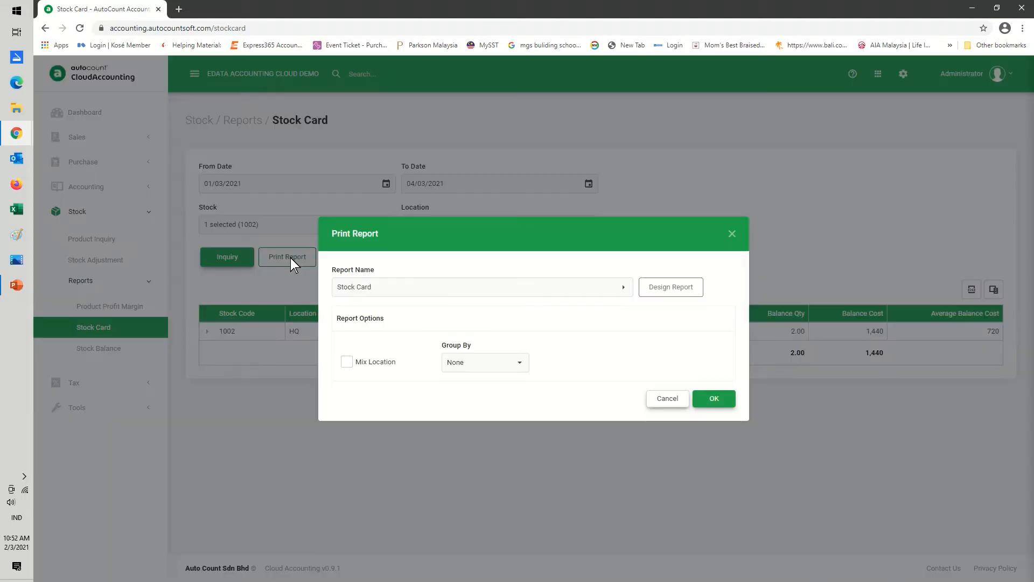
click(711, 400)
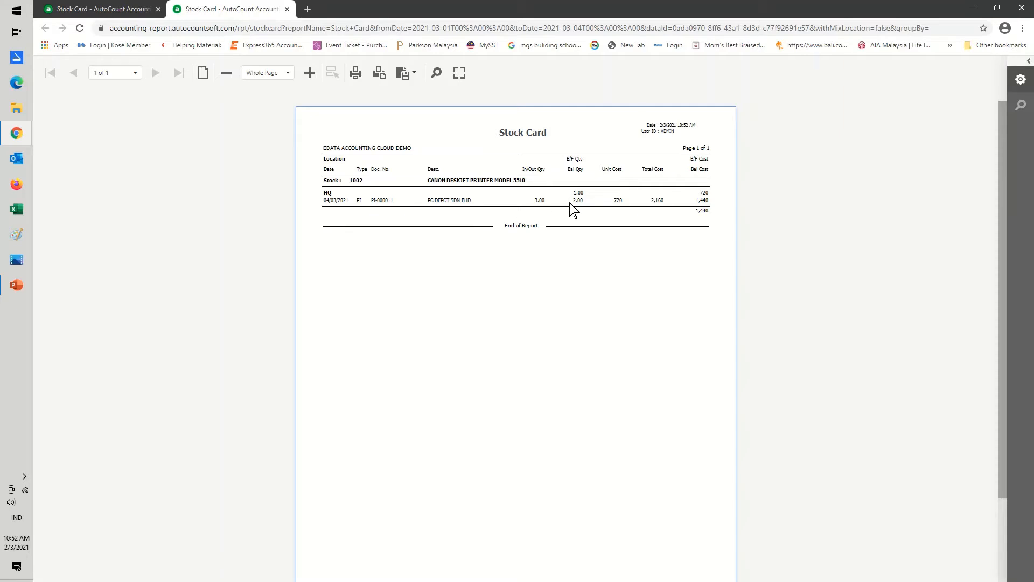
click(286, 10)
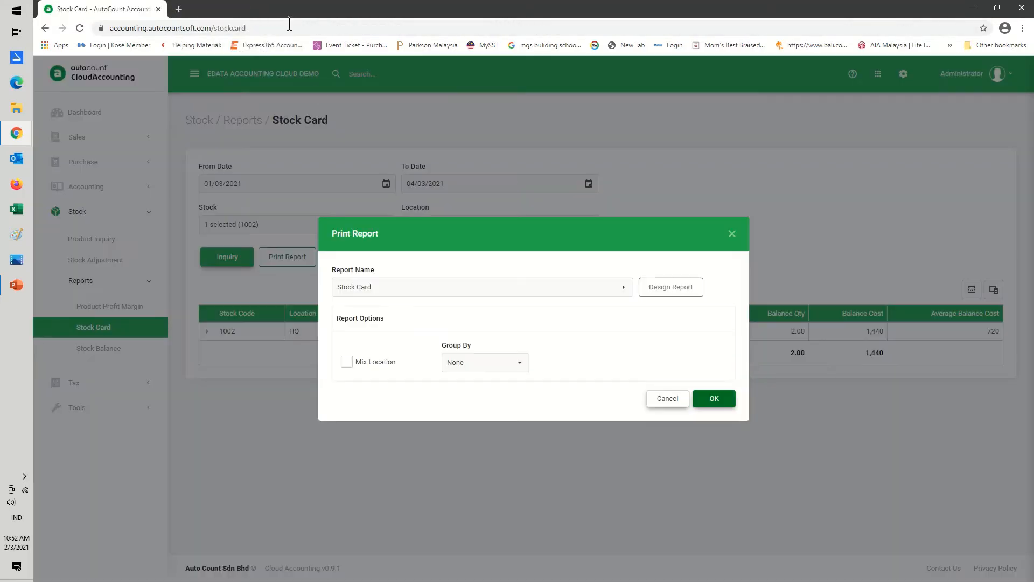
click(679, 398)
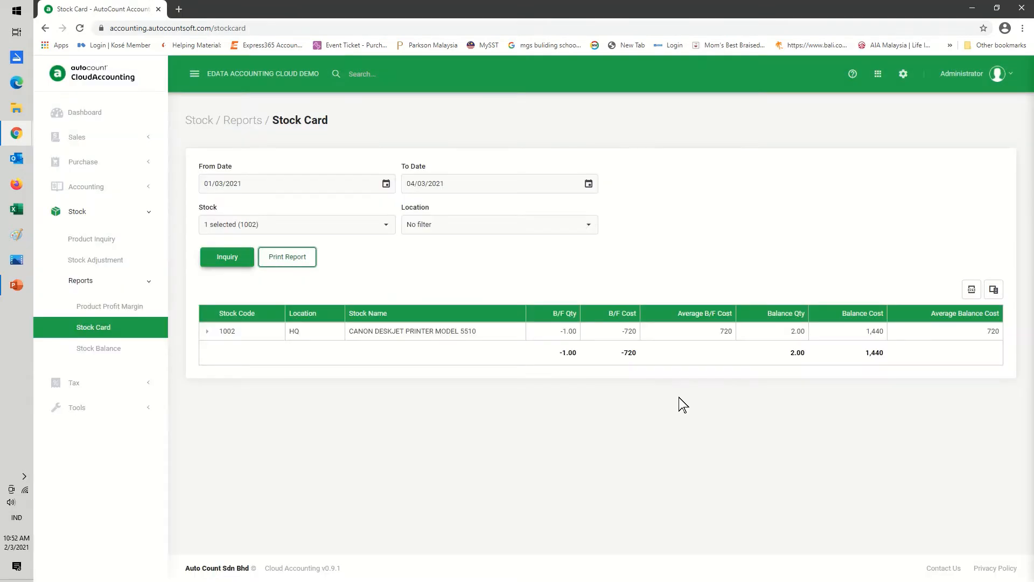
- Set the Stock Card's start date to 01/01/2021 and rerun the inquiry for item 1002
click(386, 183)
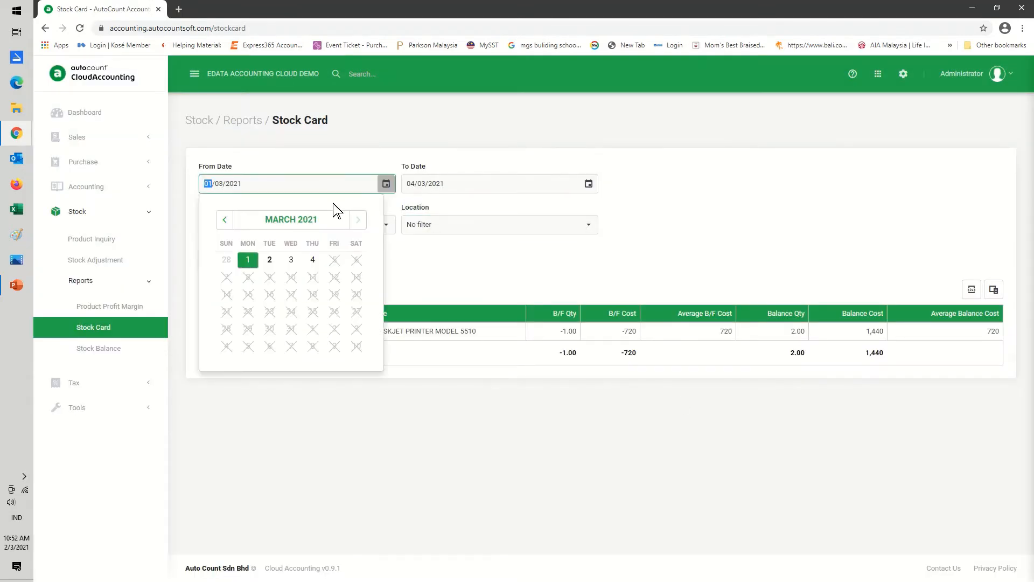
click(224, 219)
click(224, 220)
click(335, 260)
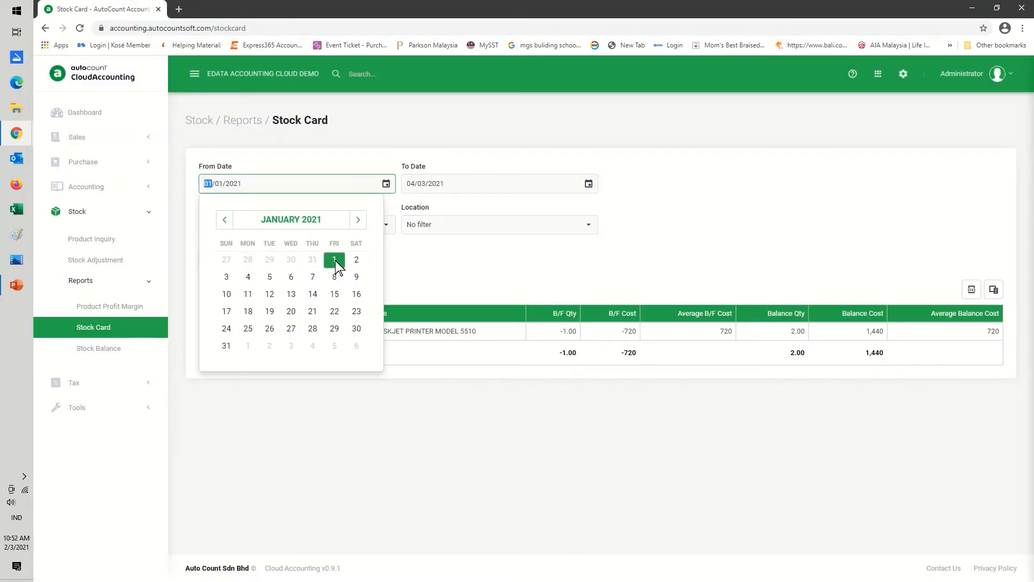
click(226, 257)
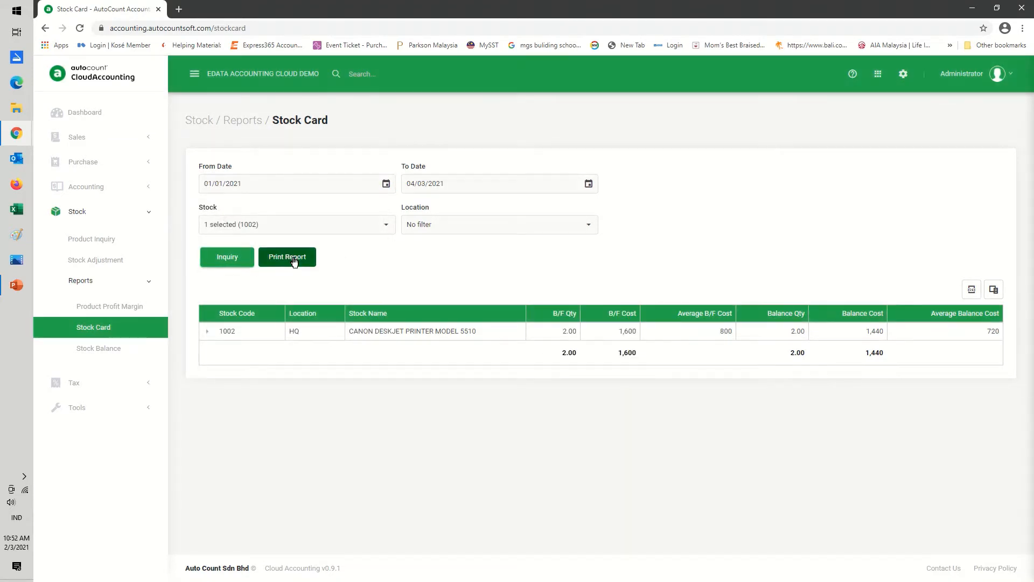
- Preview the printable Stock Card covering item 1002's movements since 01/01/2021, and close the preview and print dialog
click(293, 258)
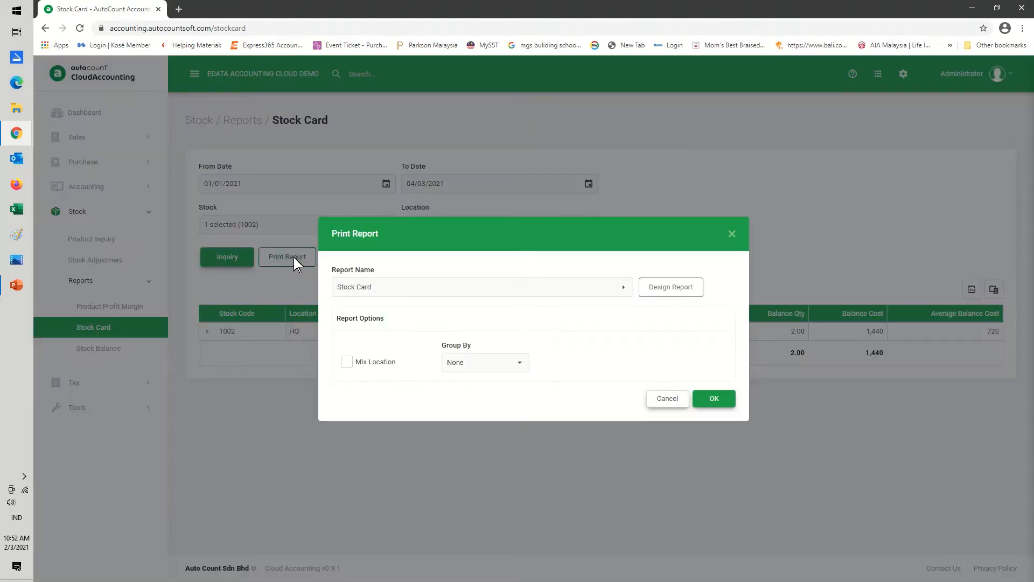
click(709, 398)
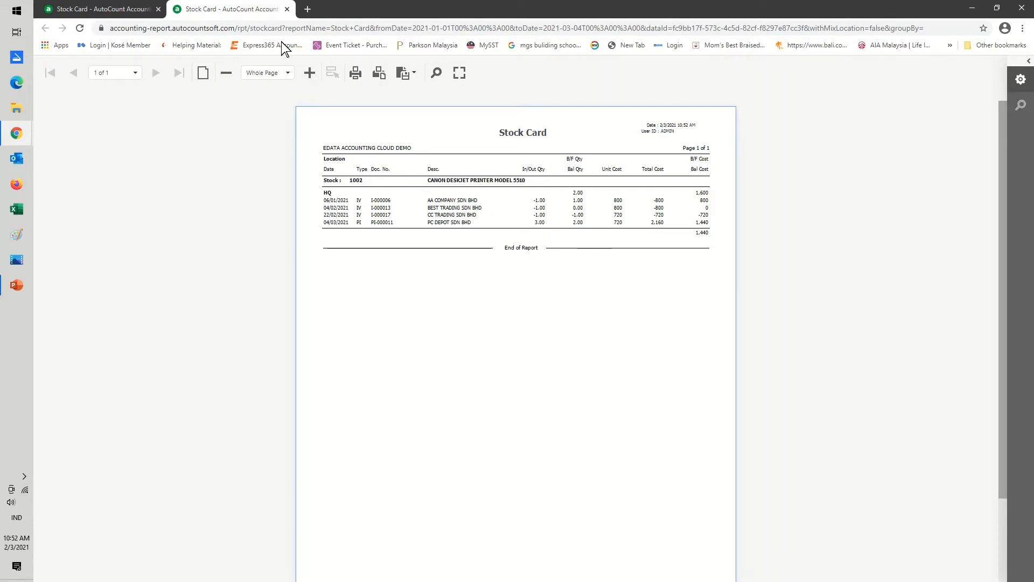
click(287, 9)
click(667, 399)
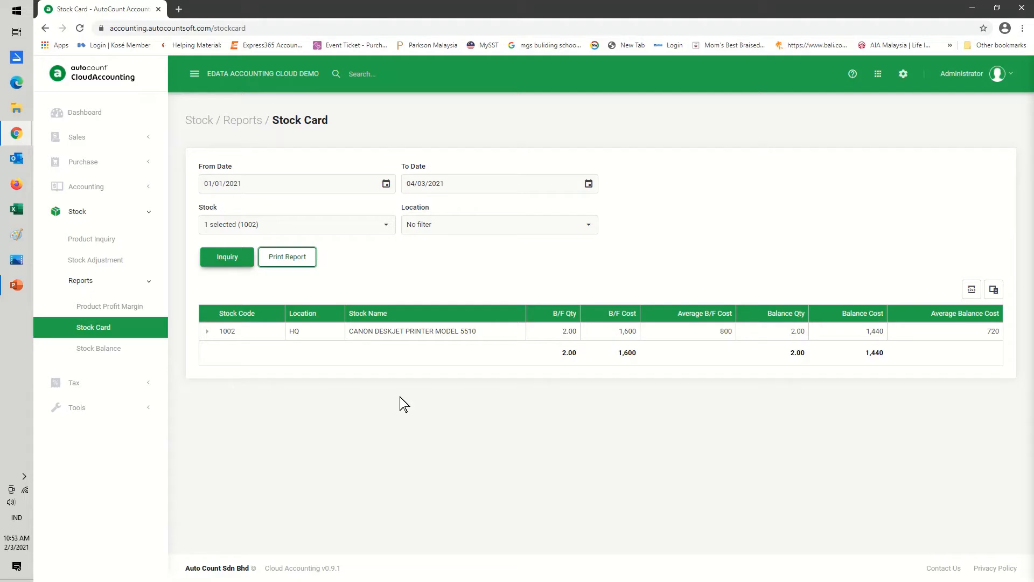
- Open the Stock Balance report, run the inquiry for 02/03/2021, and review the listed stock quantities
click(134, 353)
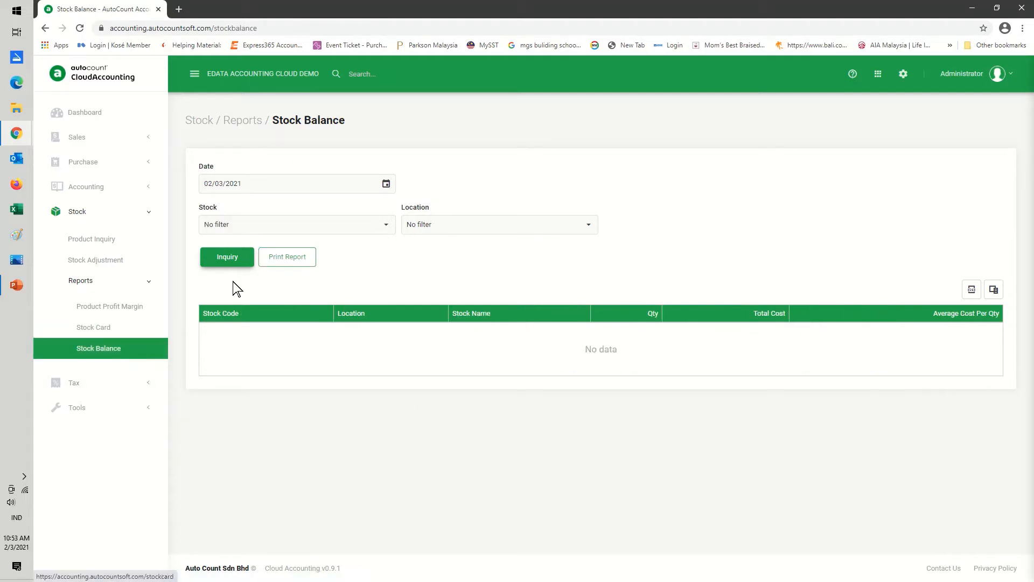
click(231, 255)
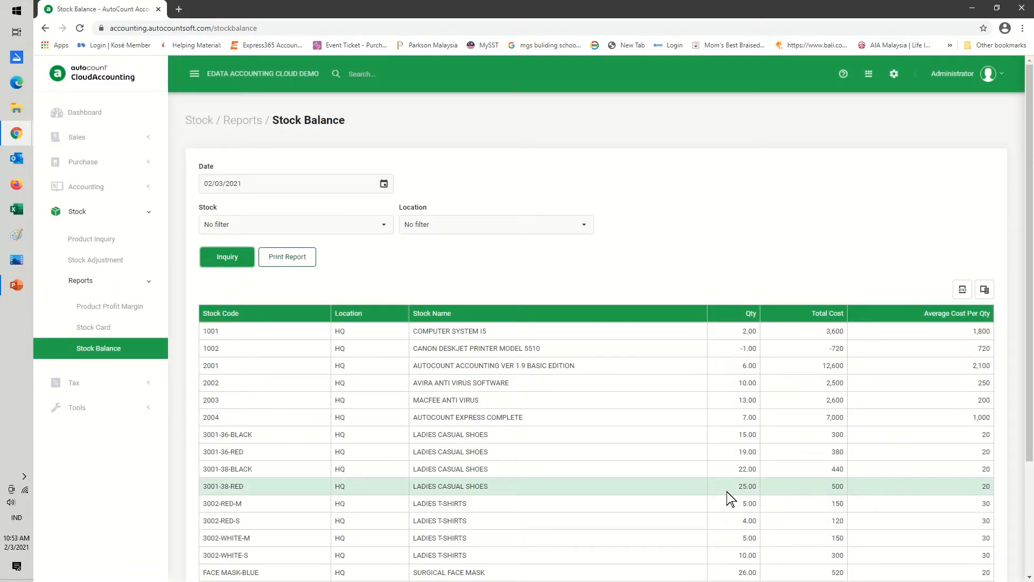
scroll(729, 496, down, 2)
scroll(726, 492, down, 1)
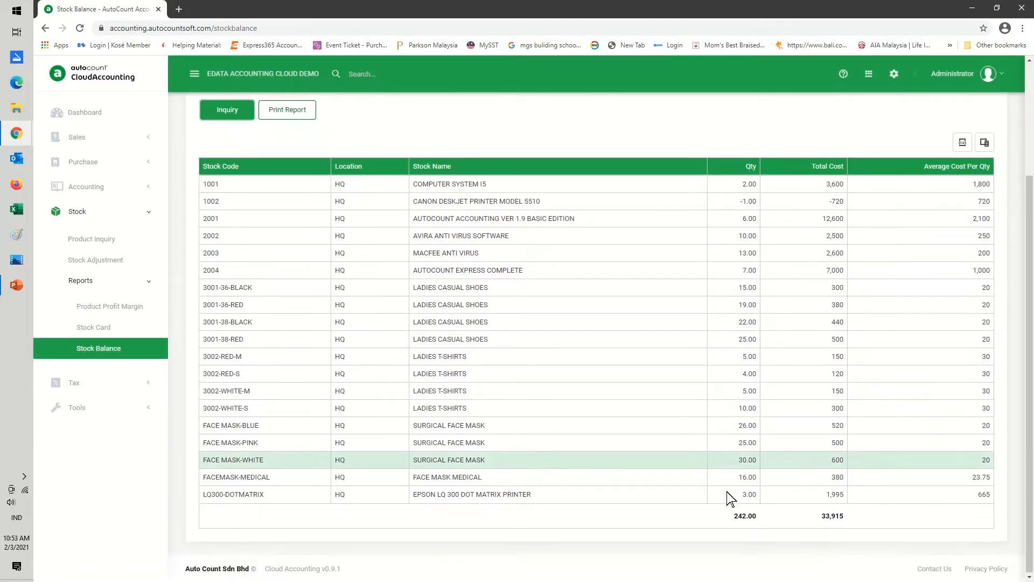
scroll(728, 495, up, 3)
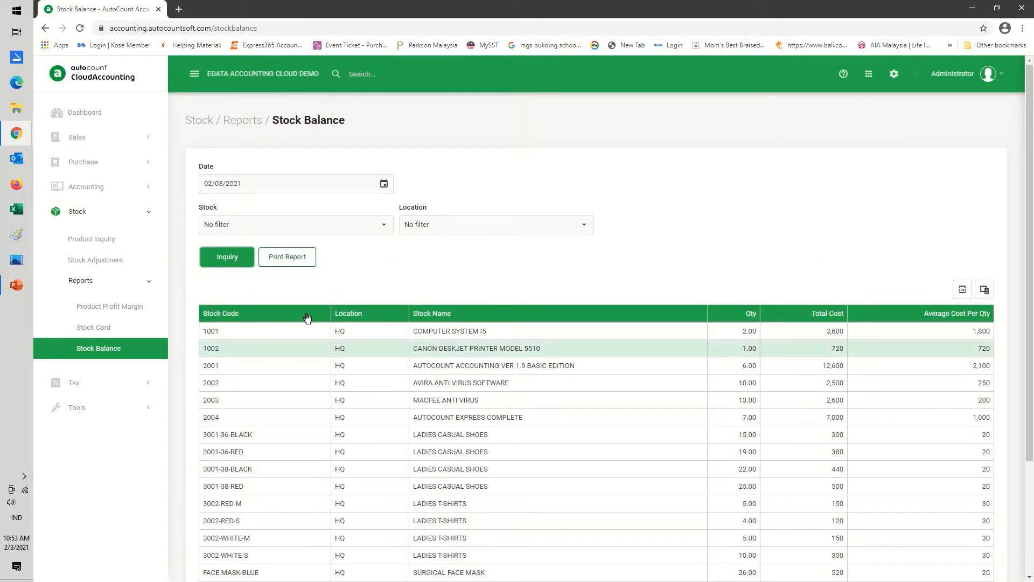
- Set the Stock Balance date to 04/03/2021 and rerun the inquiry to check the updated balances
click(383, 185)
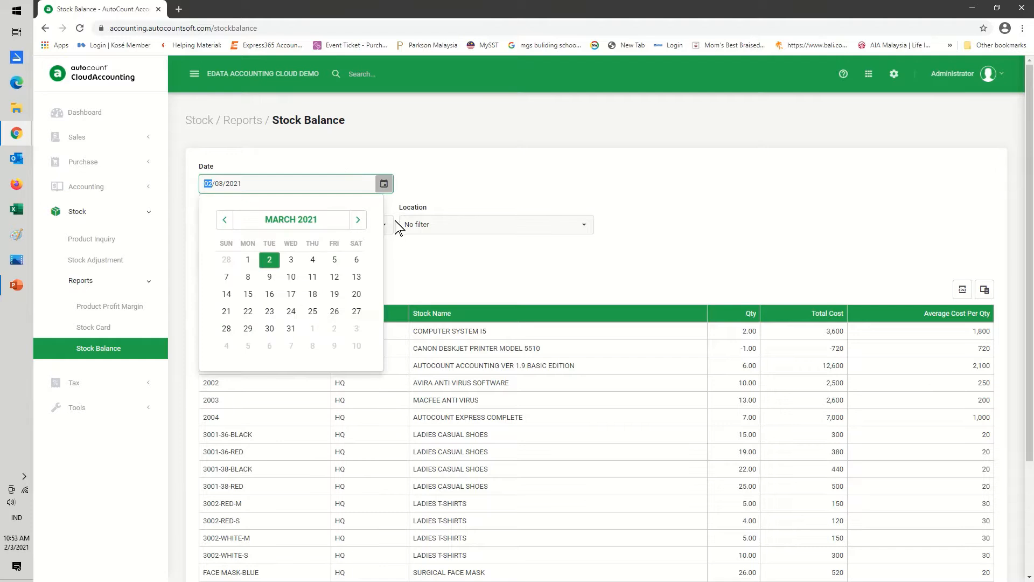
click(313, 260)
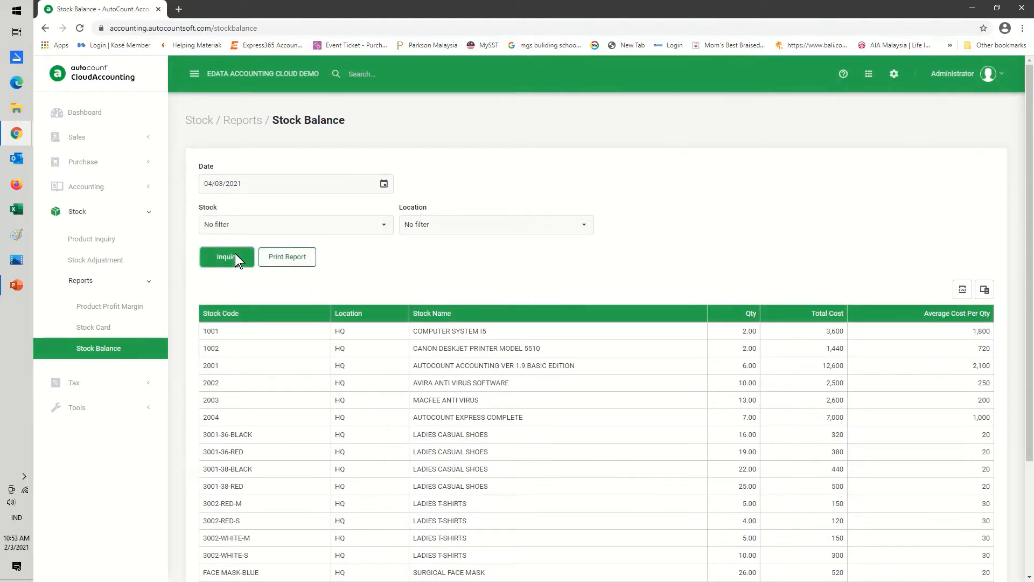
click(235, 258)
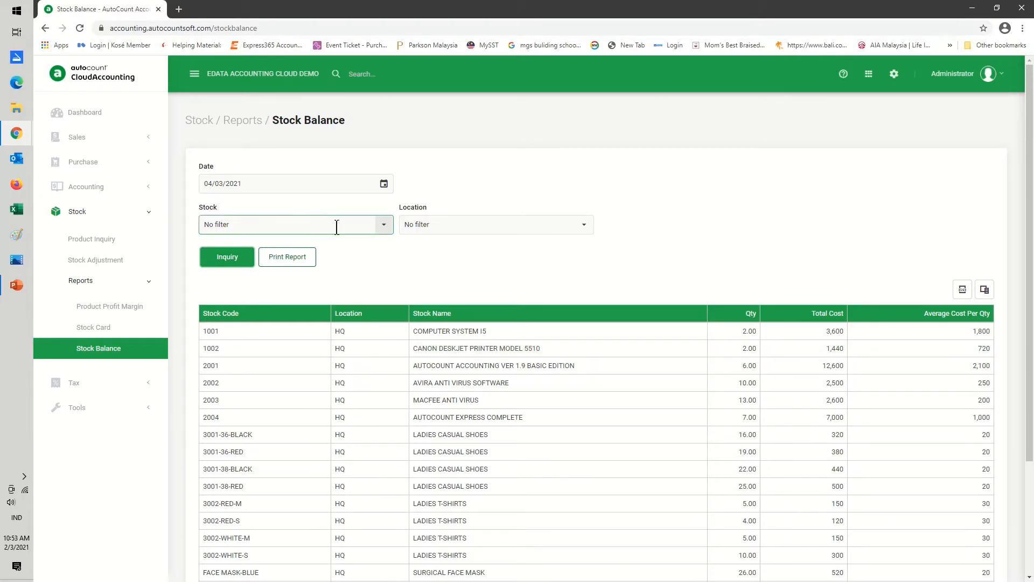
- Open the ZZZ MARKETING SDN BHD purchase invoice dated 24/02/2021 for editing
click(96, 165)
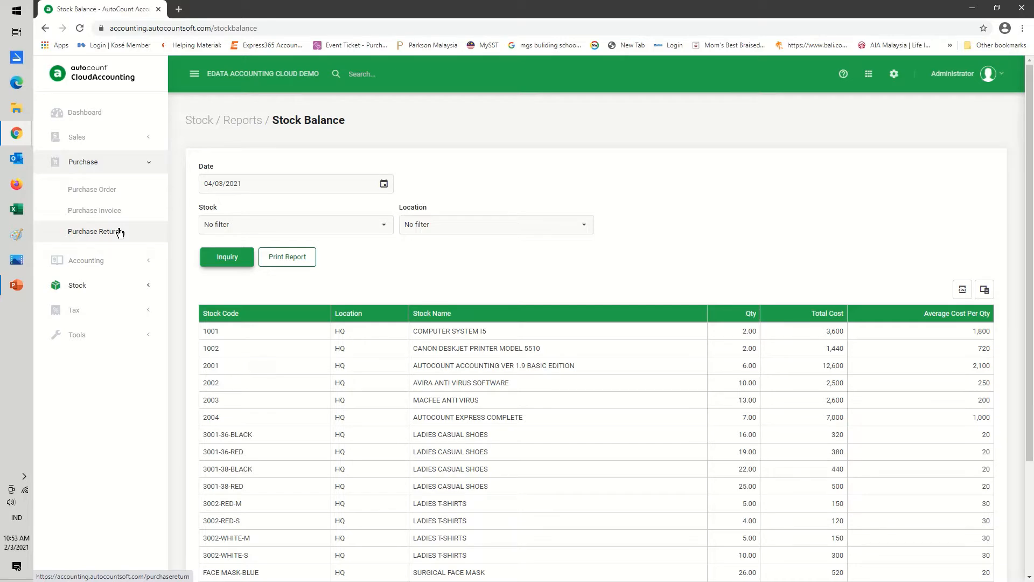
click(120, 209)
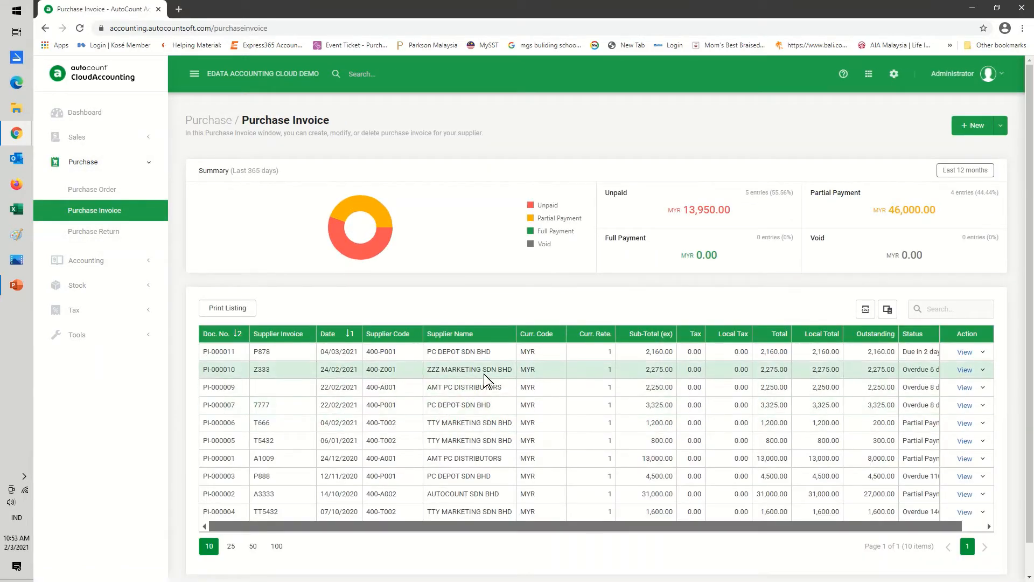
click(983, 370)
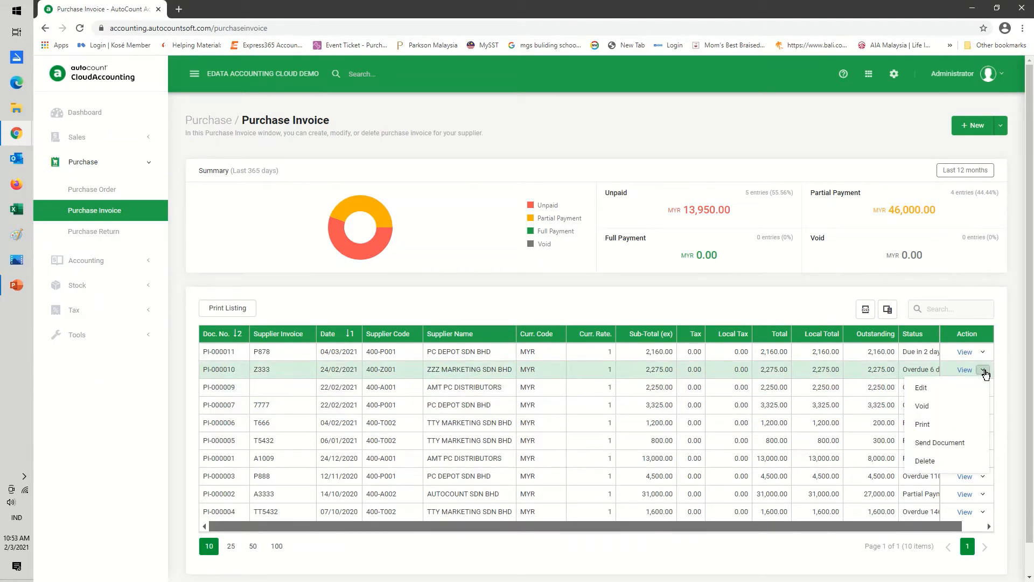
click(922, 388)
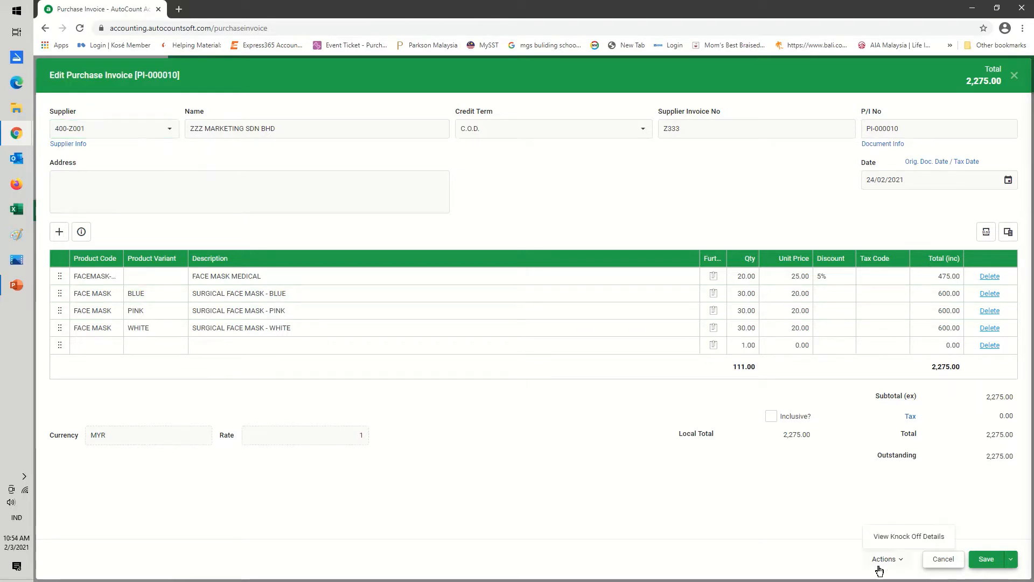
- Close the open invoice and start a new purchase return copied from the ZZZ MARKETING SDN BHD purchase invoice dated 24/02/2021
click(943, 559)
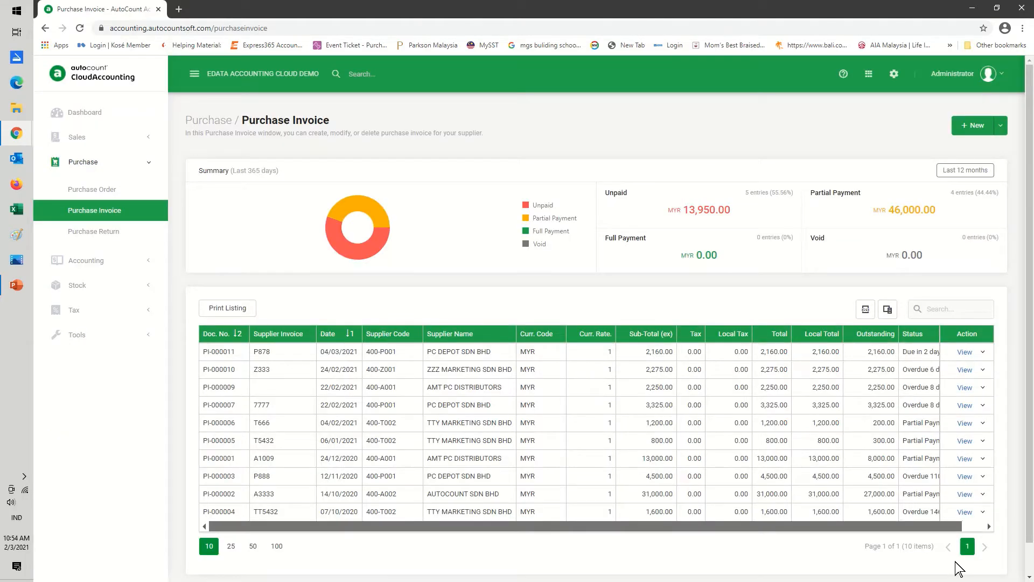
click(105, 234)
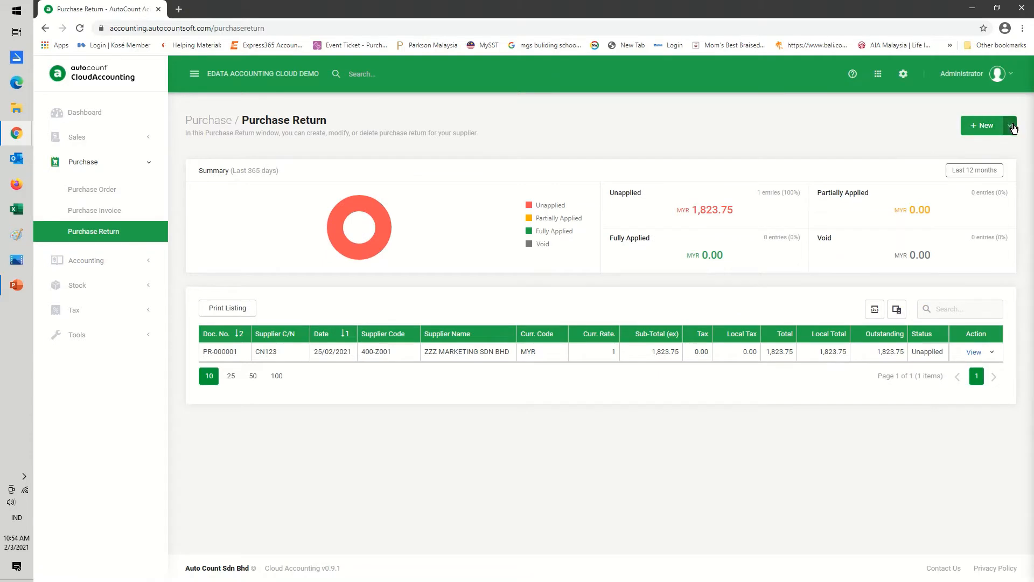
click(1009, 125)
click(984, 149)
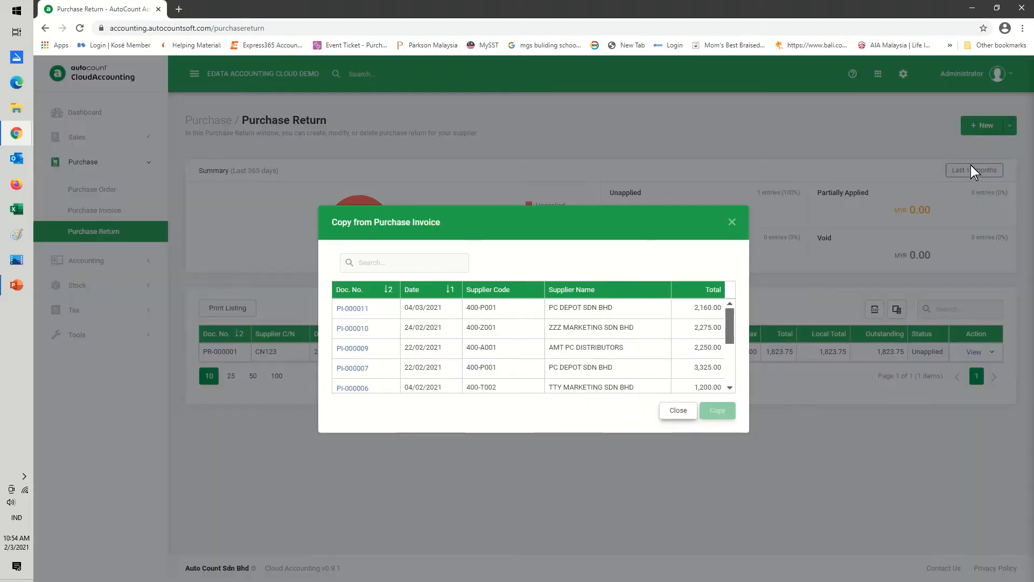
click(693, 325)
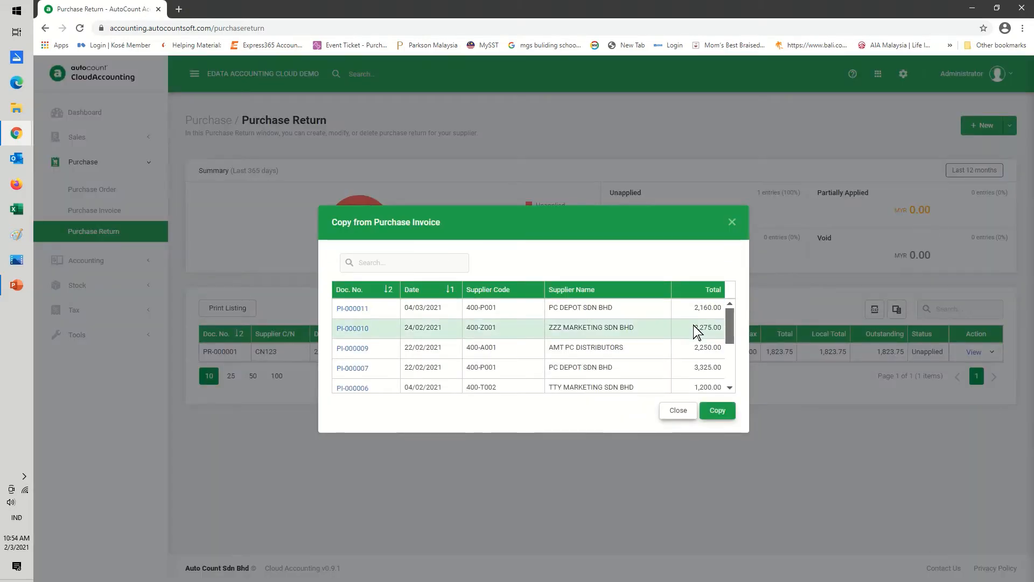
click(706, 411)
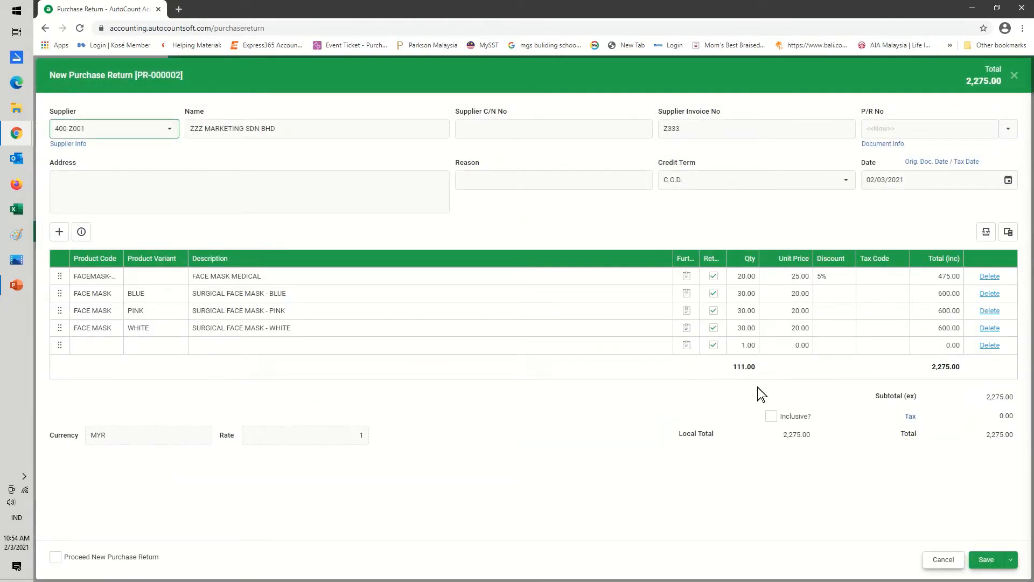
- Delete the blank, white, pink and FACE MASK MEDICAL lines from the purchase return, keeping only SURGICAL FACE MASK - BLUE
click(989, 346)
click(990, 345)
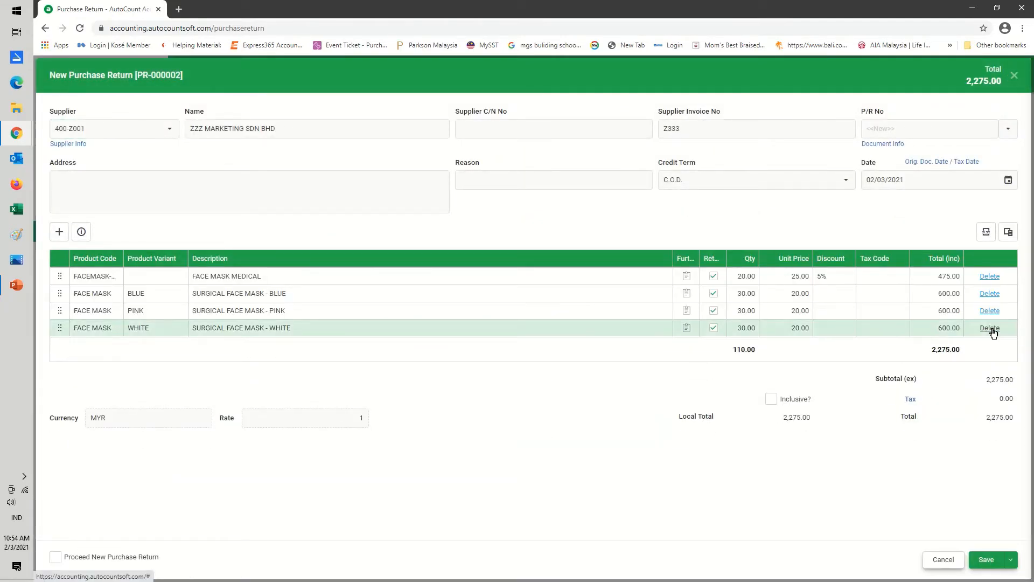
click(991, 328)
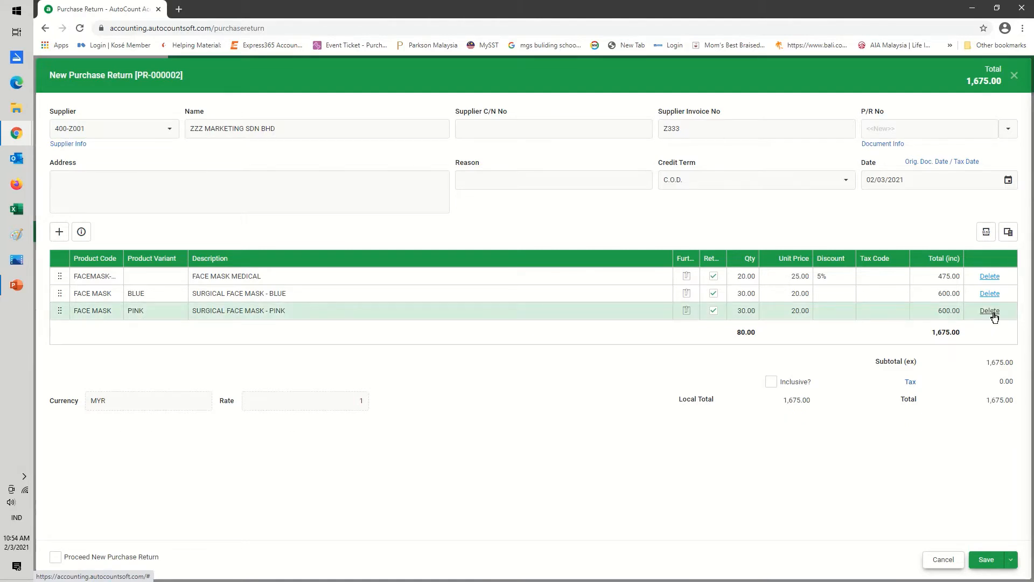
click(993, 315)
click(991, 277)
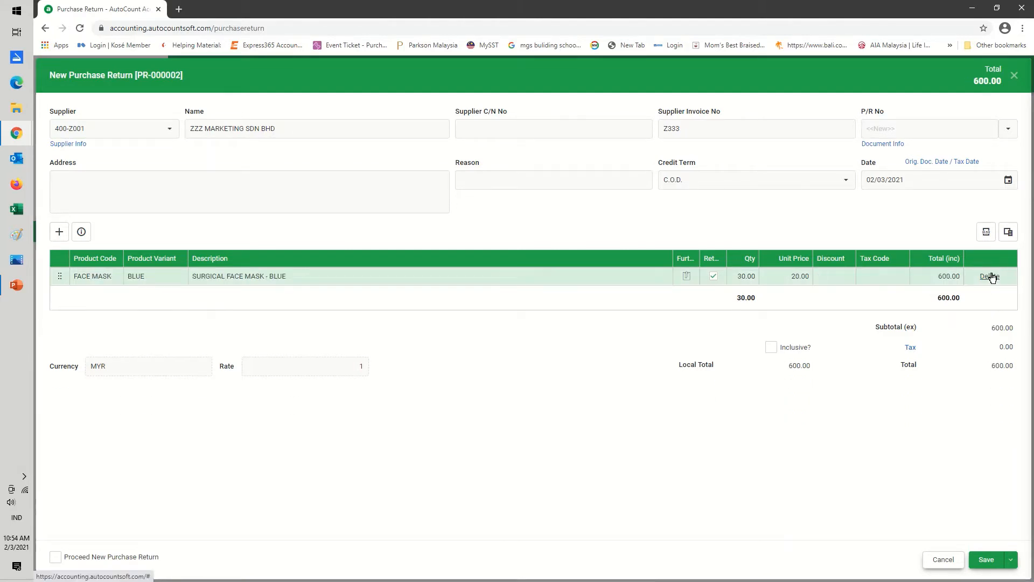
- Set the return quantity of SURGICAL FACE MASK - BLUE to 1
click(738, 276)
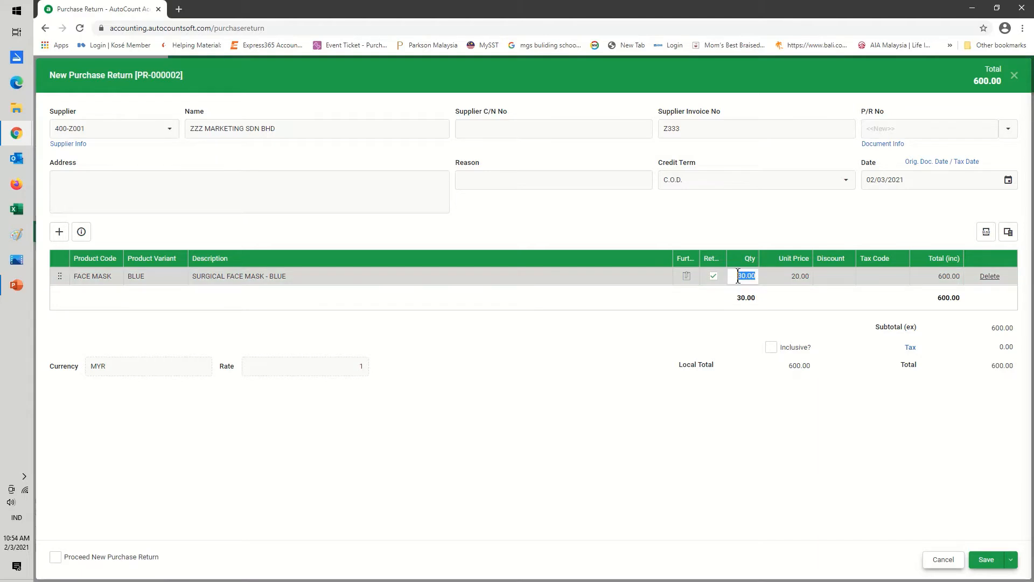
text(1)
key(Return)
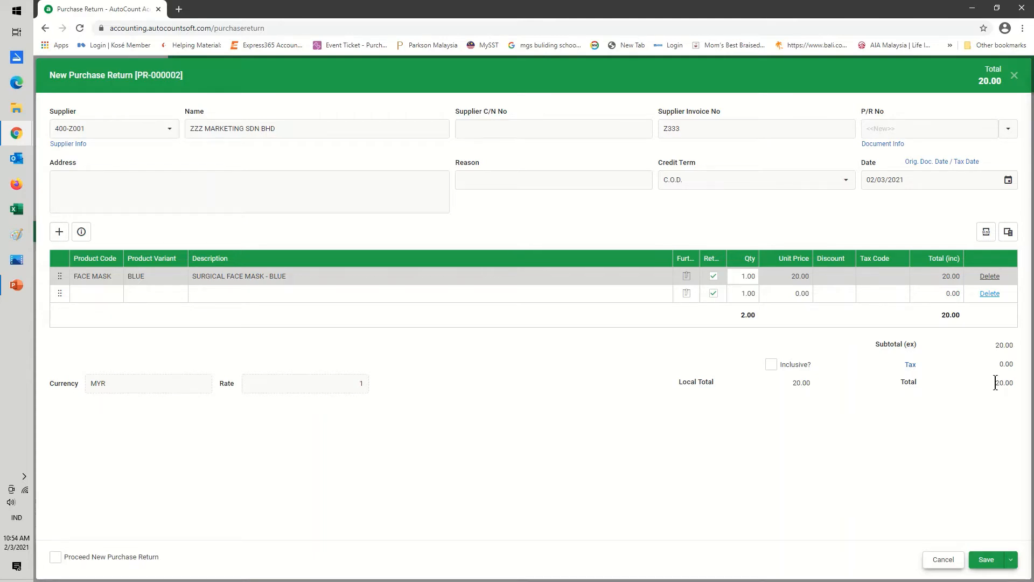
- Enter supplier C/N number CN 222 and the reason BOX DAMAGED, and save the purchase return
click(478, 129)
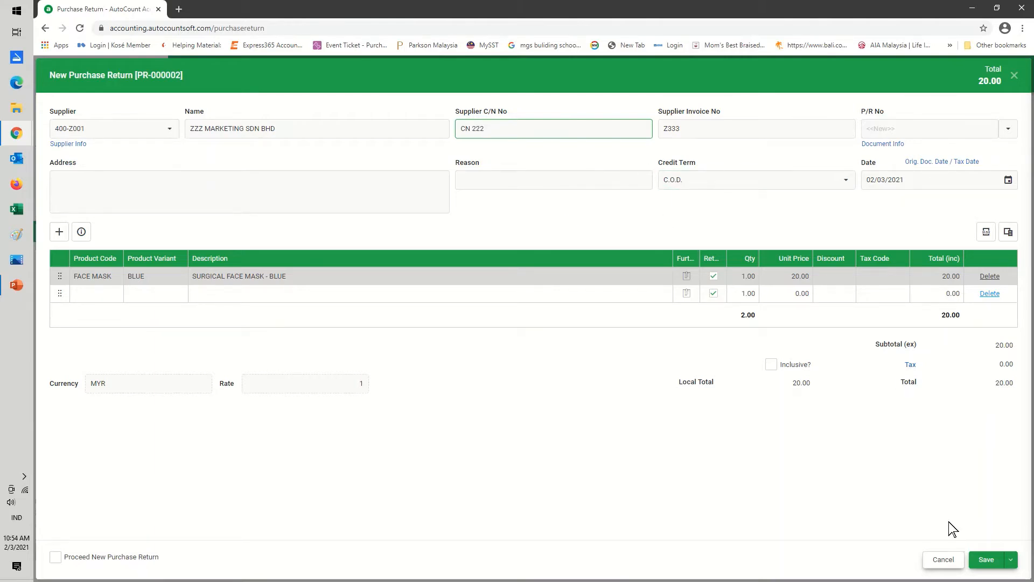
click(986, 559)
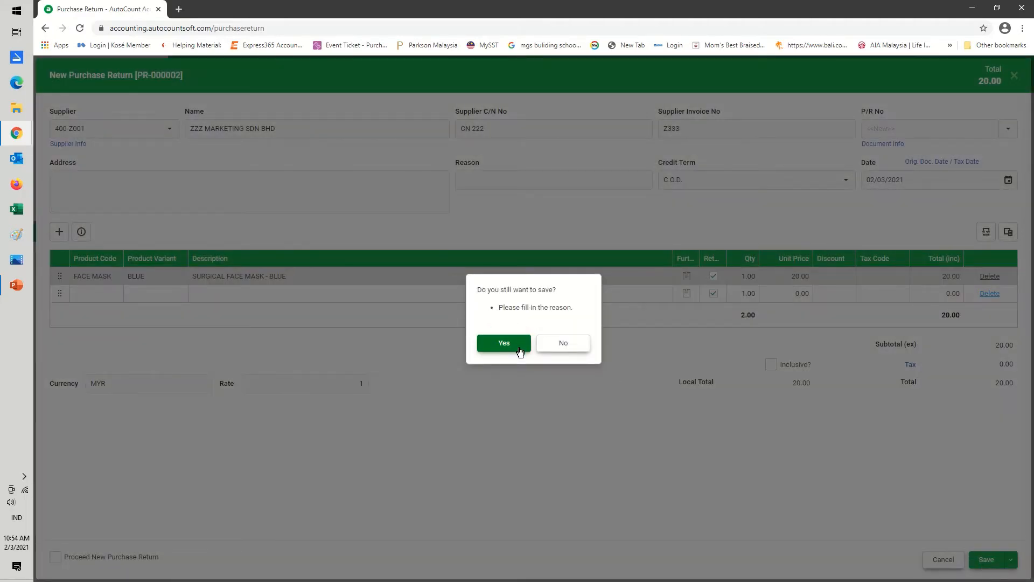
click(563, 343)
click(469, 180)
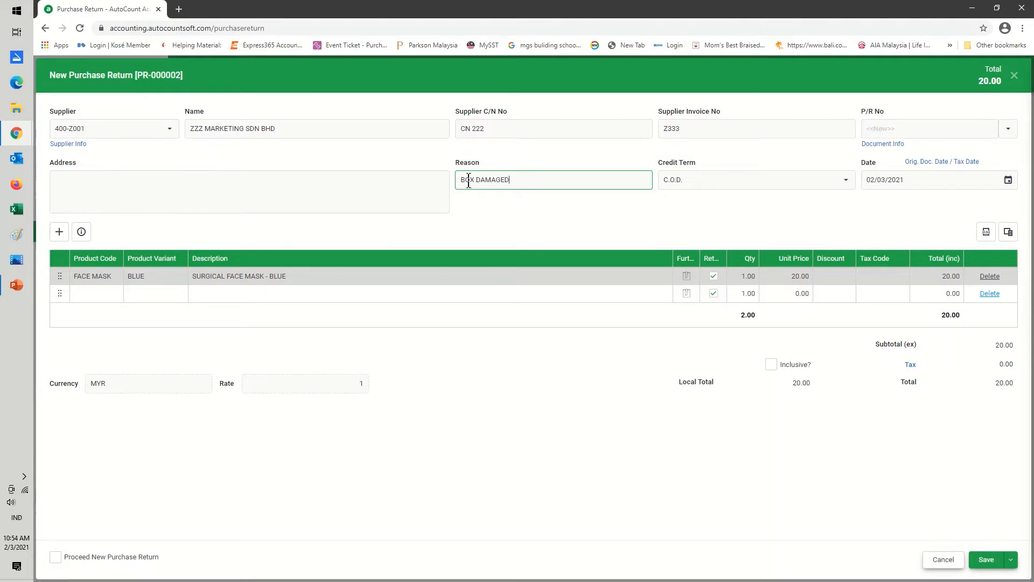
click(985, 559)
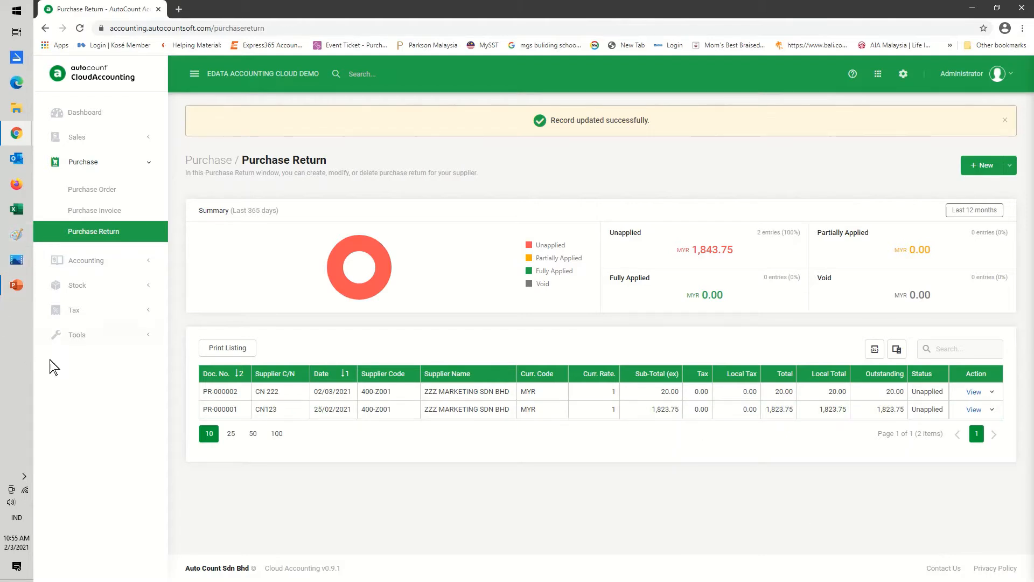
- Open the Stock Card report and set its To Date to 04/03/2021
click(94, 290)
click(94, 283)
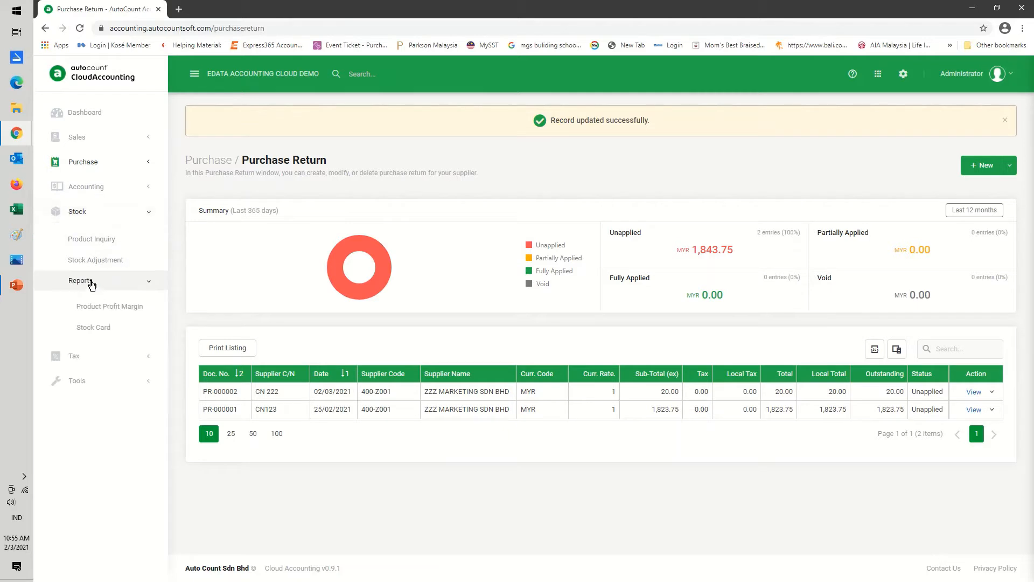
click(107, 327)
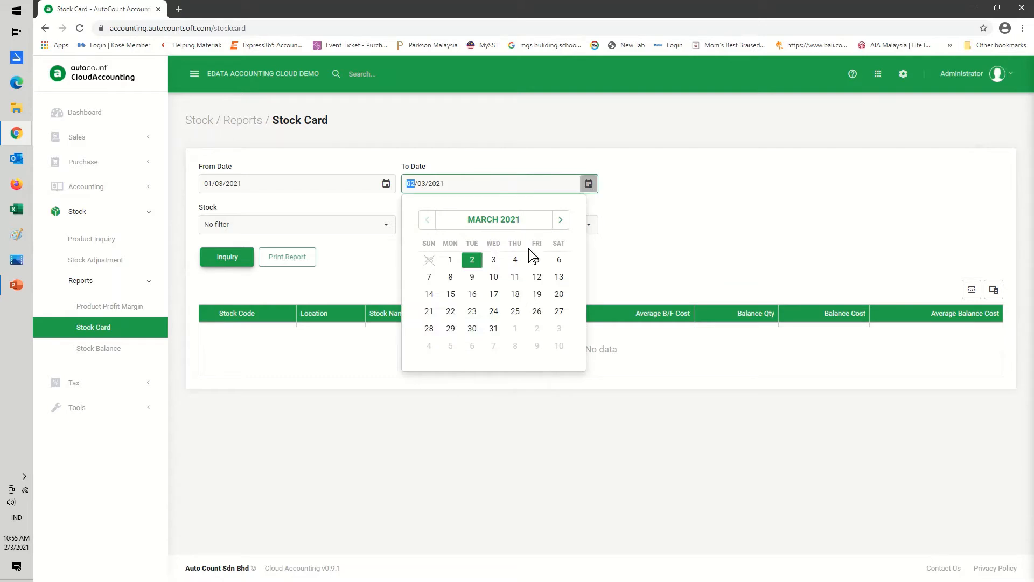
click(515, 260)
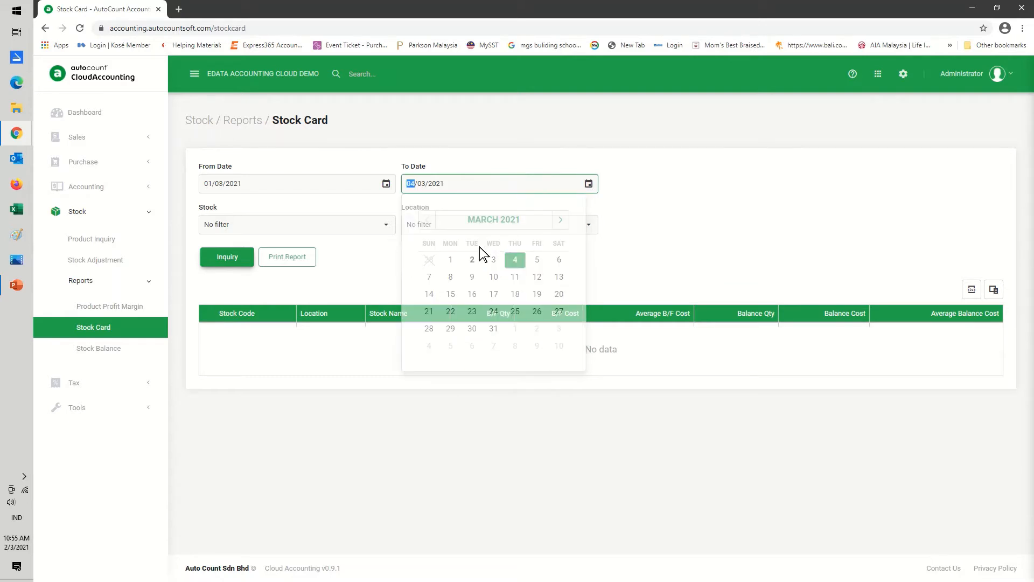
- Find stock items matching SURG, filter the Stock Card by multi-select to FACE MASK-BLUE only, and run the inquiry
click(385, 224)
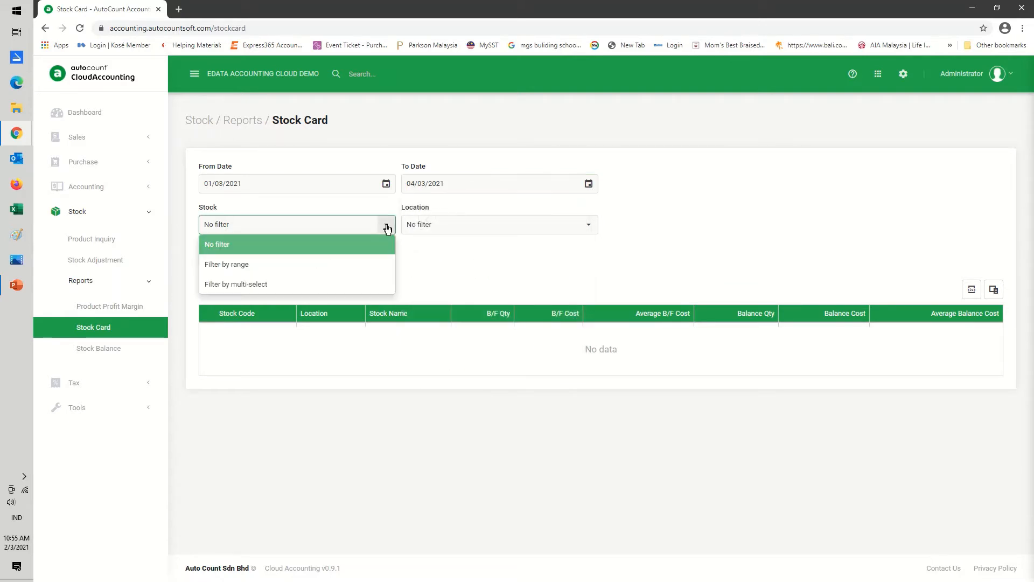
click(247, 283)
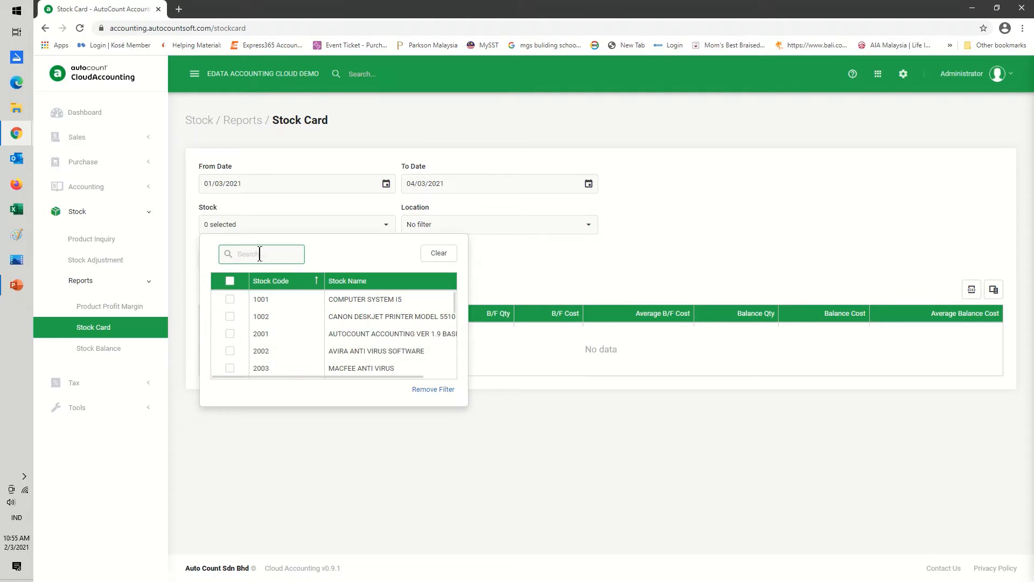
text(SURG)
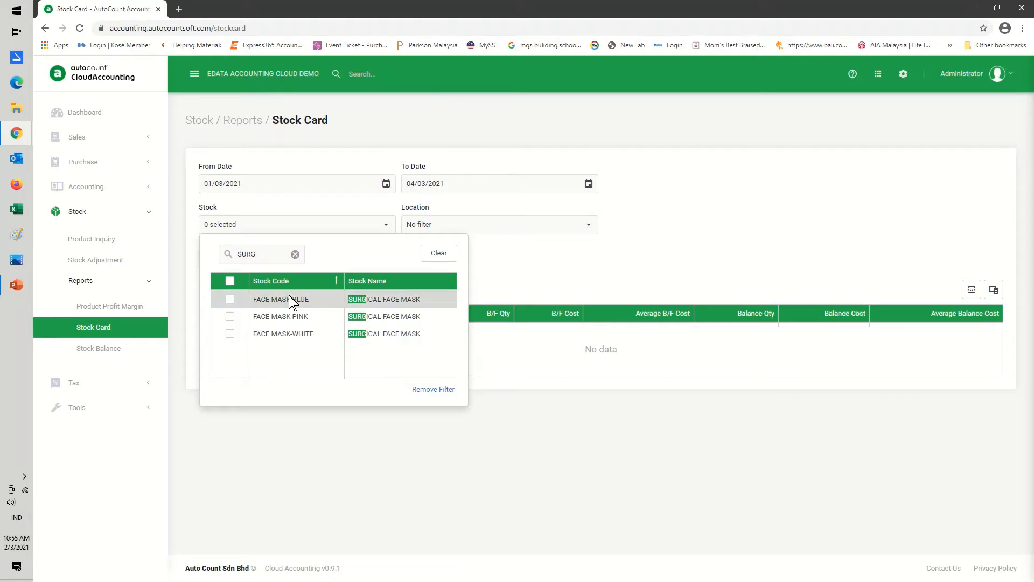
click(230, 299)
click(563, 254)
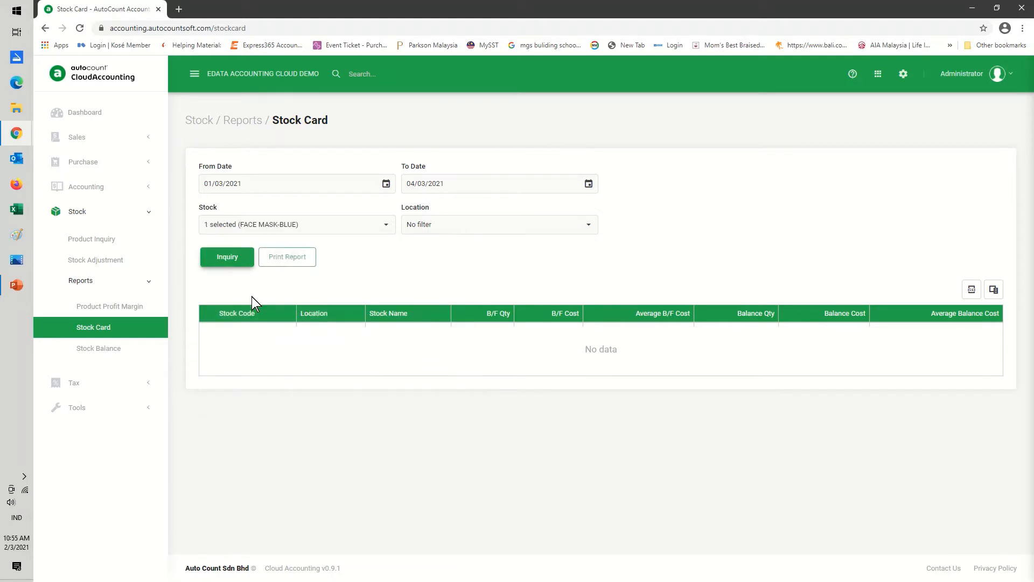
click(232, 258)
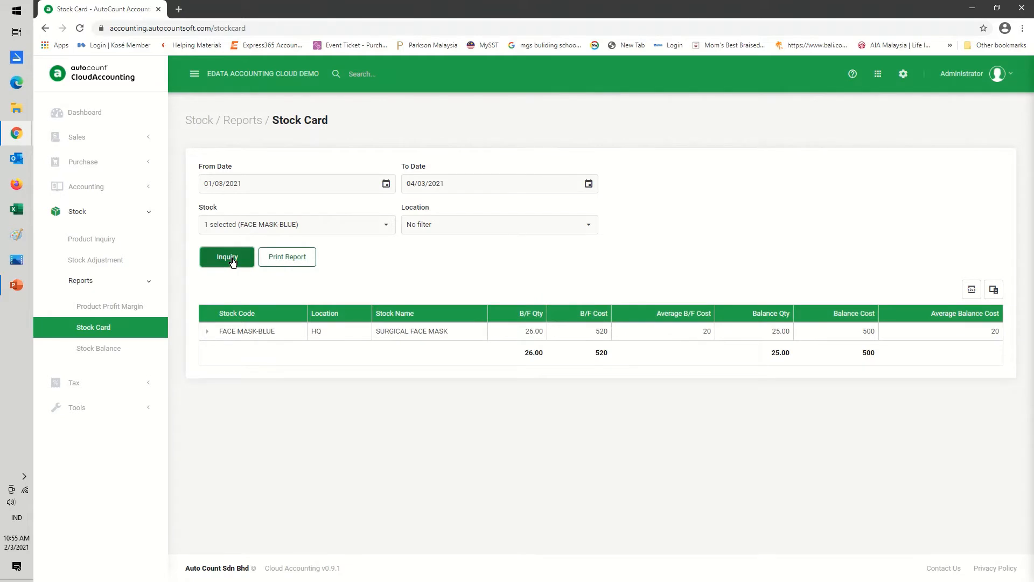
- Preview the printable Stock Card for FACE MASK-BLUE from 01/03/2021 to 04/03/2021, and close the preview and print dialog
click(291, 257)
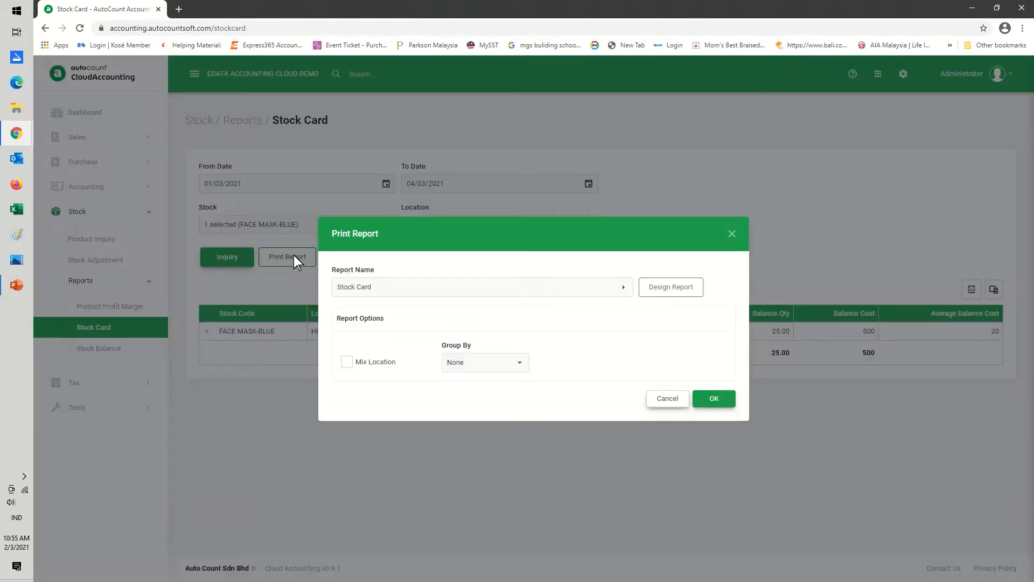
click(715, 399)
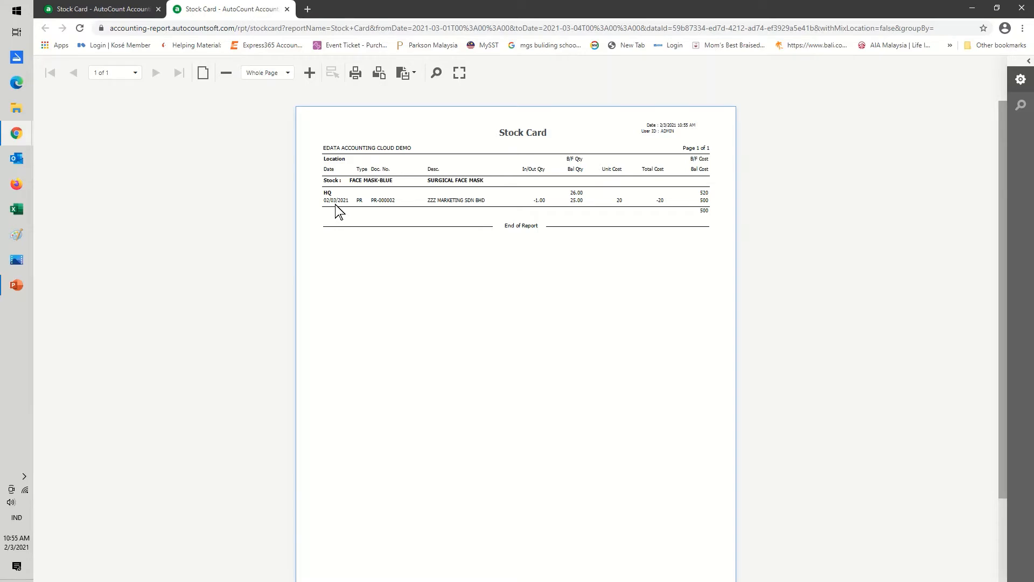
click(286, 9)
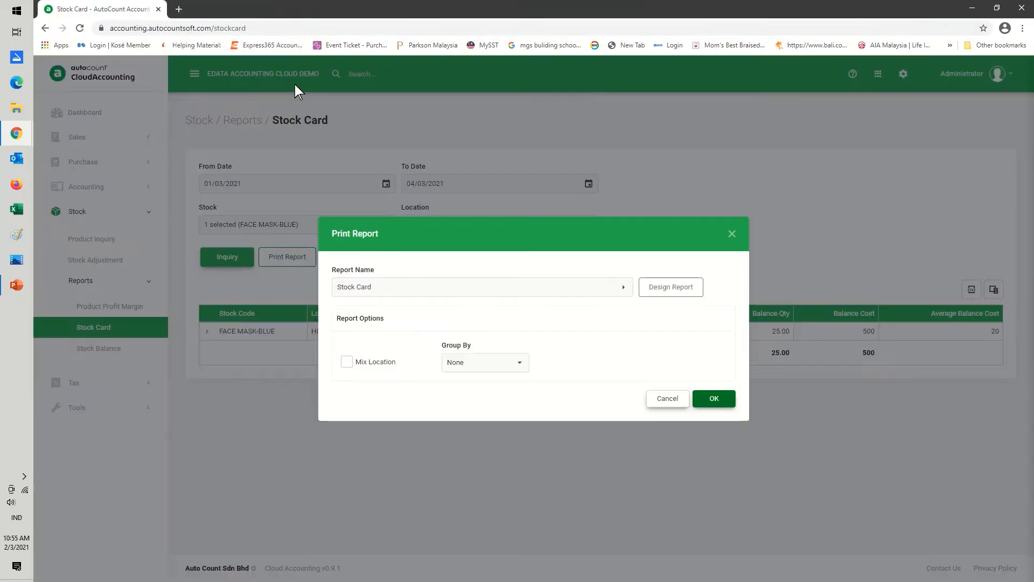
click(667, 398)
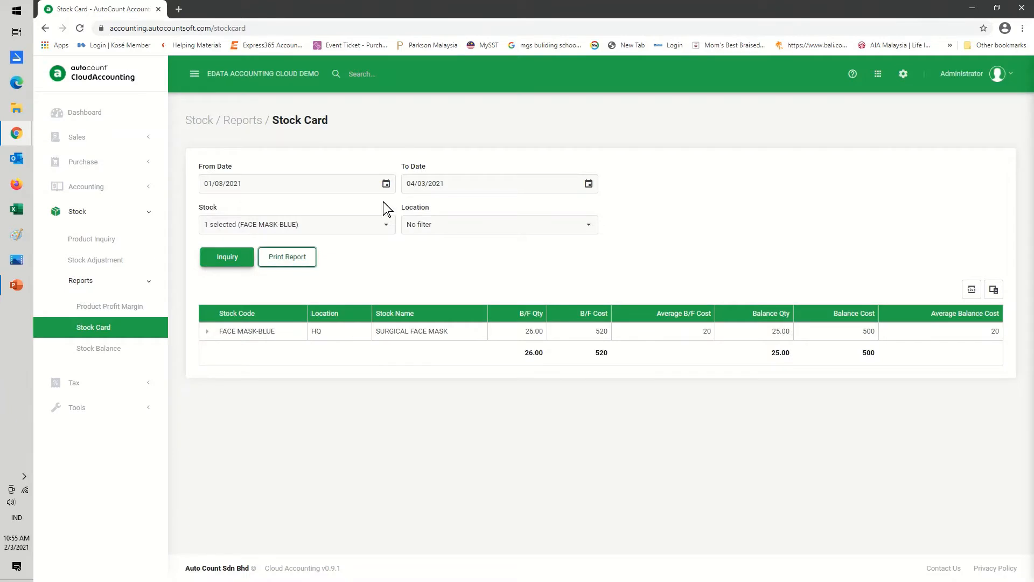
- Set the Stock Card From Date to 01/01/2021 and rerun the inquiry for FACE MASK-BLUE
click(386, 184)
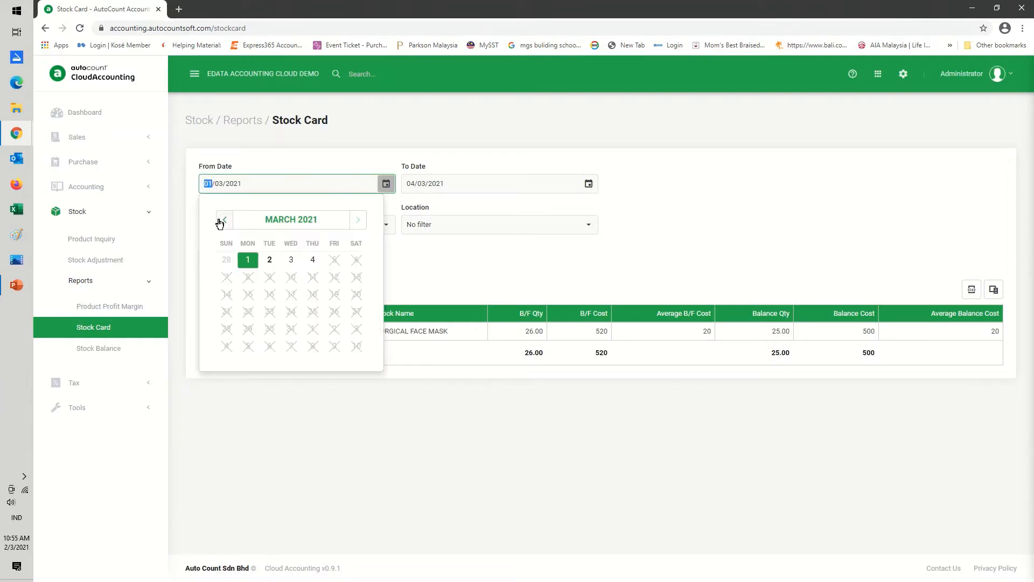
click(221, 221)
click(221, 222)
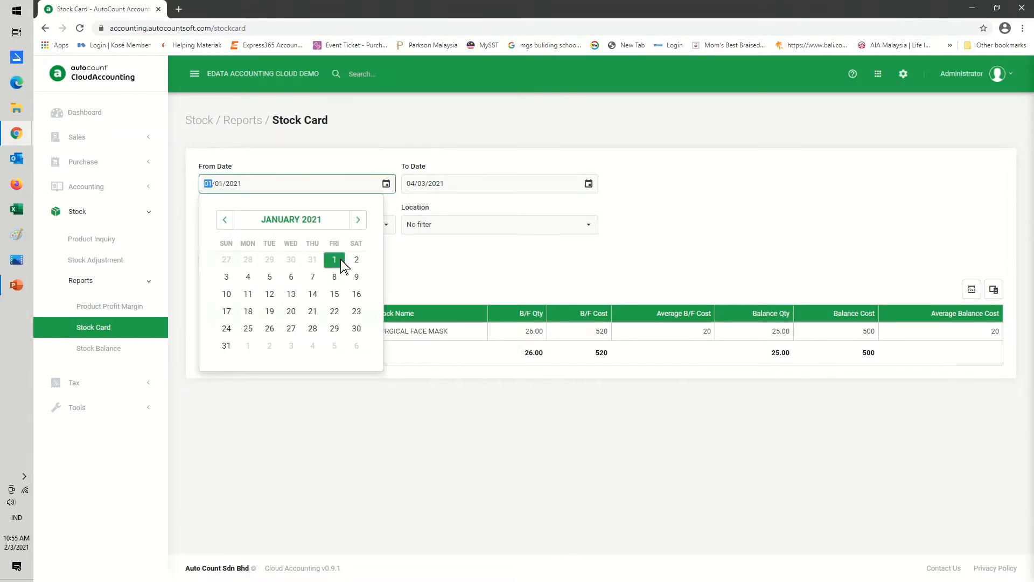
click(340, 259)
click(227, 257)
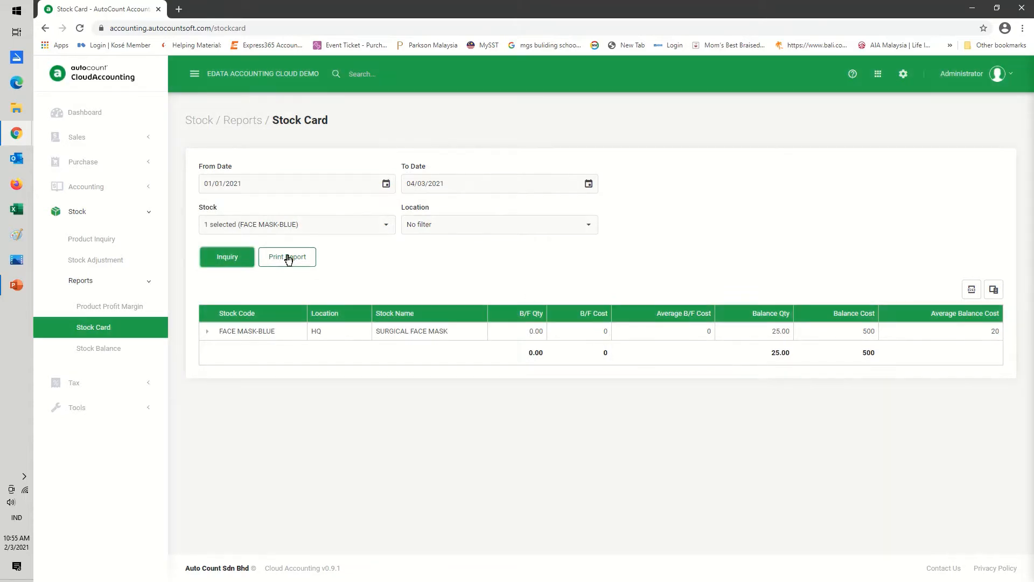
- Preview the printable Stock Card to review FACE MASK-BLUE movements since 01/01/2021, and close the preview and print dialog
click(288, 257)
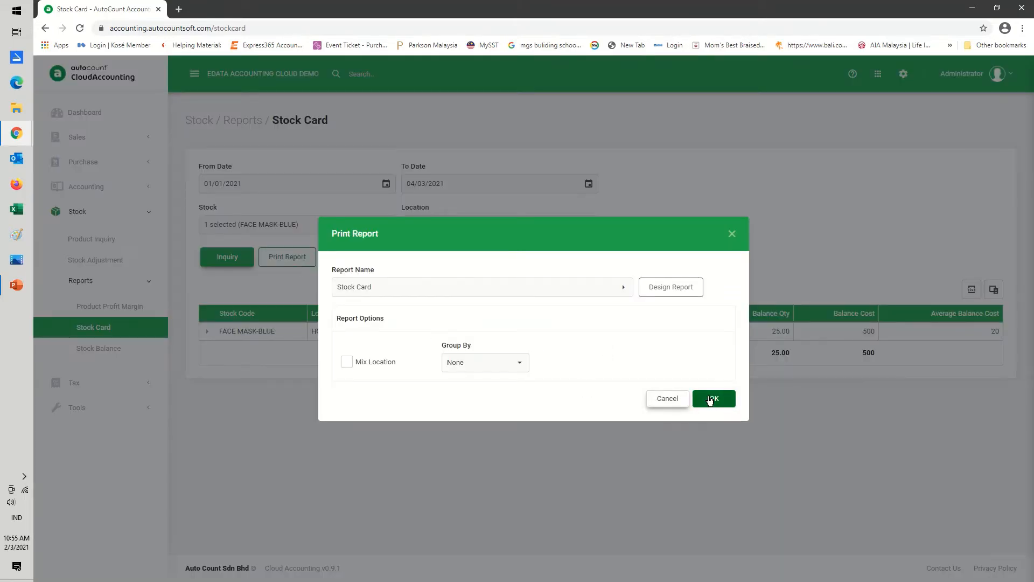
click(714, 399)
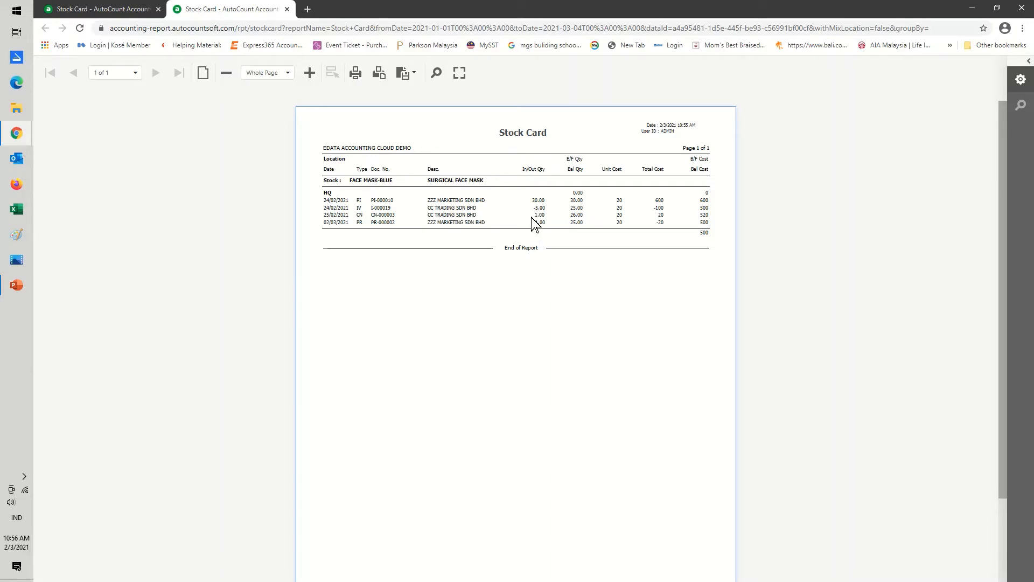
click(287, 8)
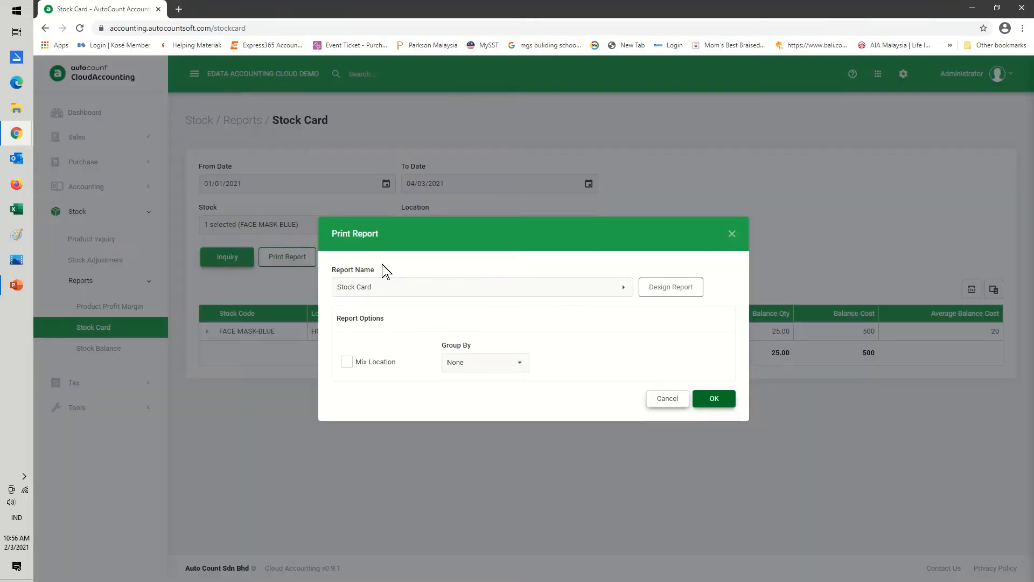
click(665, 398)
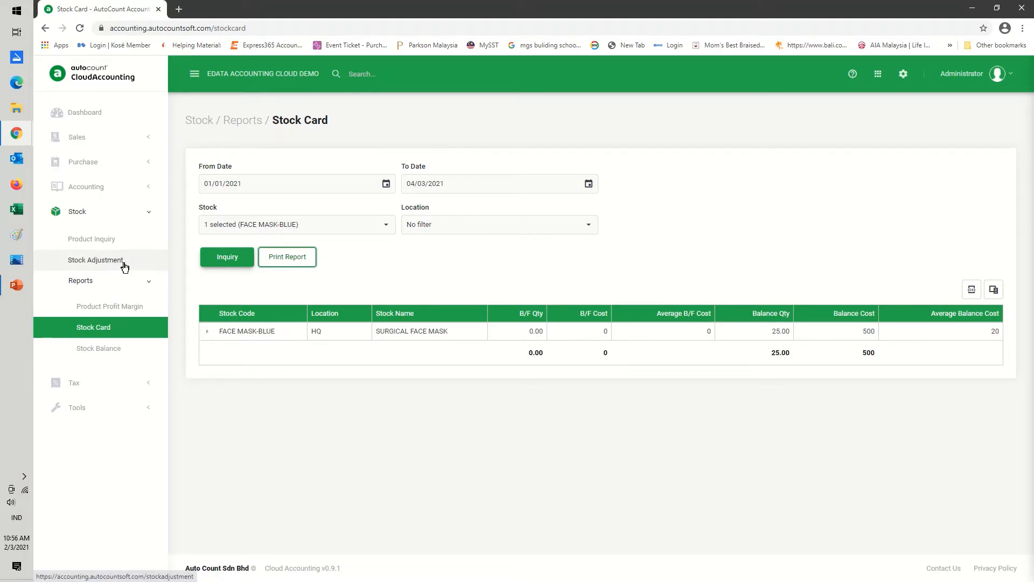
- Reopen the printable FACE MASK-BLUE Stock Card to recheck its movements and balance quantities, and close the preview
click(289, 258)
click(705, 407)
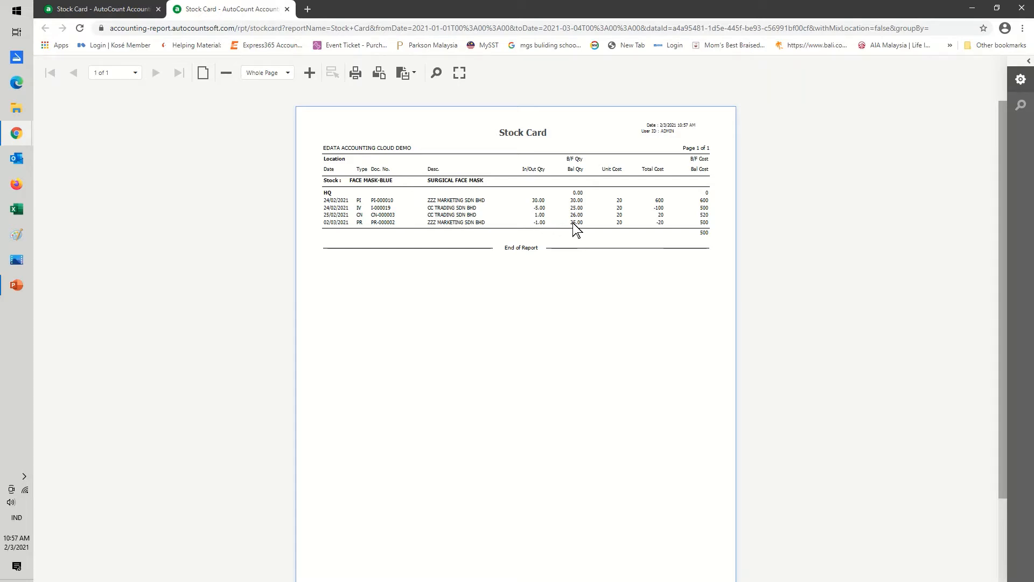
click(287, 9)
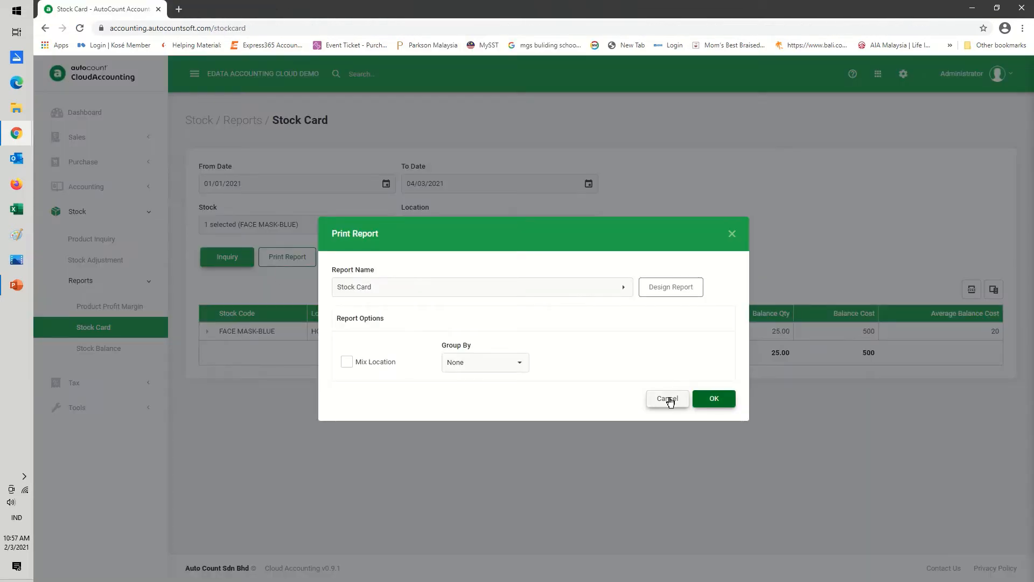
click(668, 398)
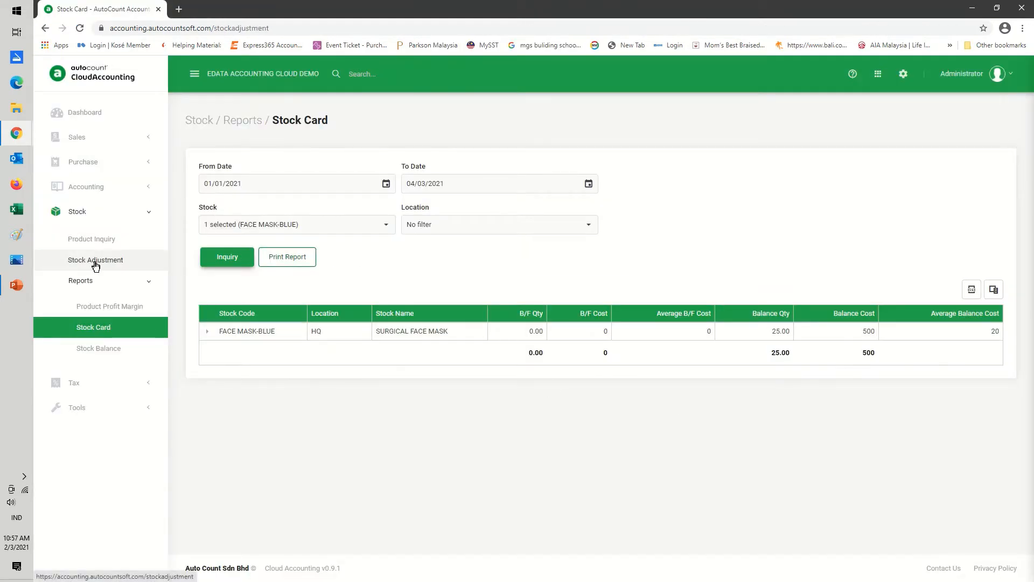
click(97, 260)
click(996, 126)
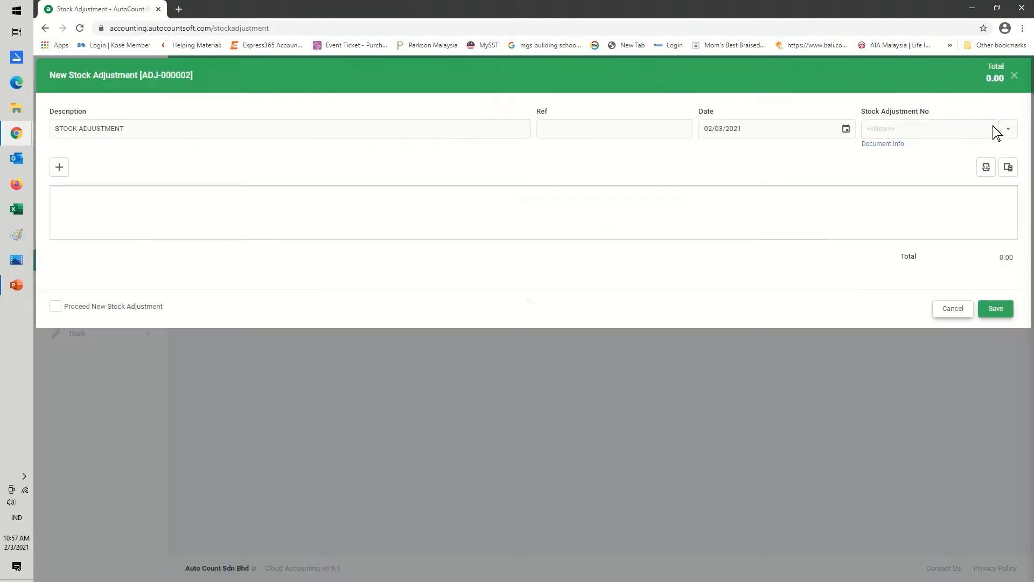
click(101, 211)
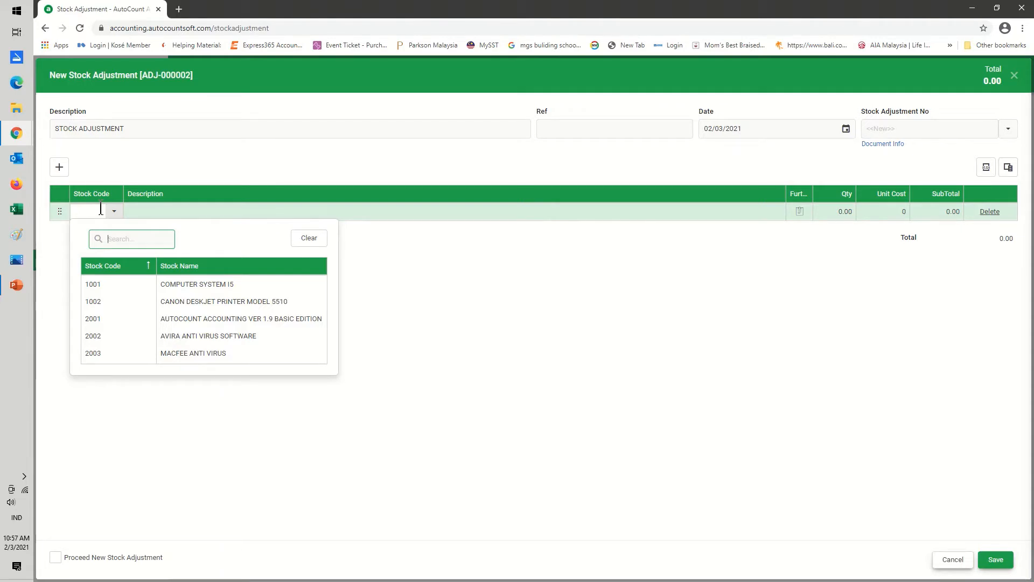
click(393, 286)
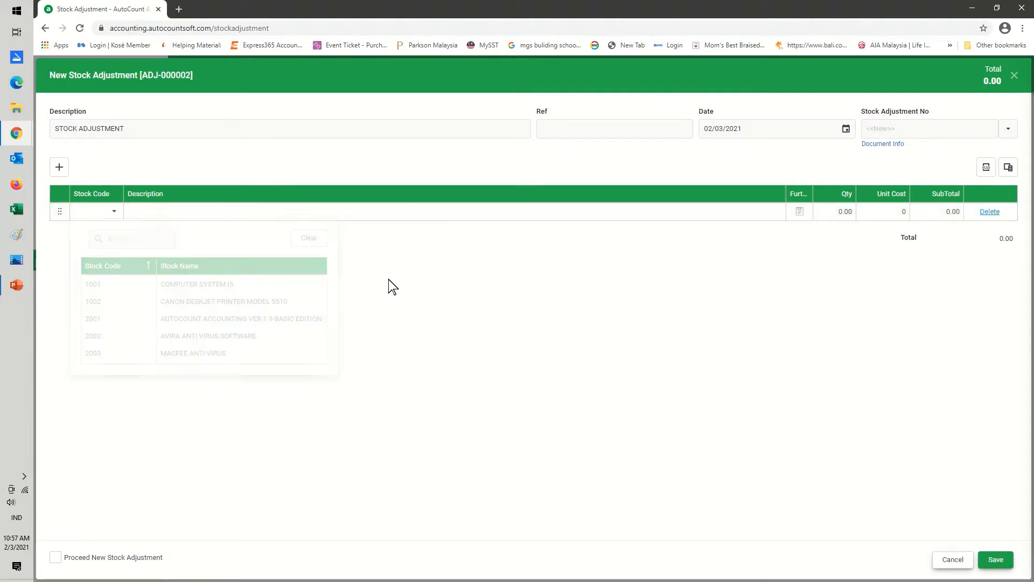
click(949, 559)
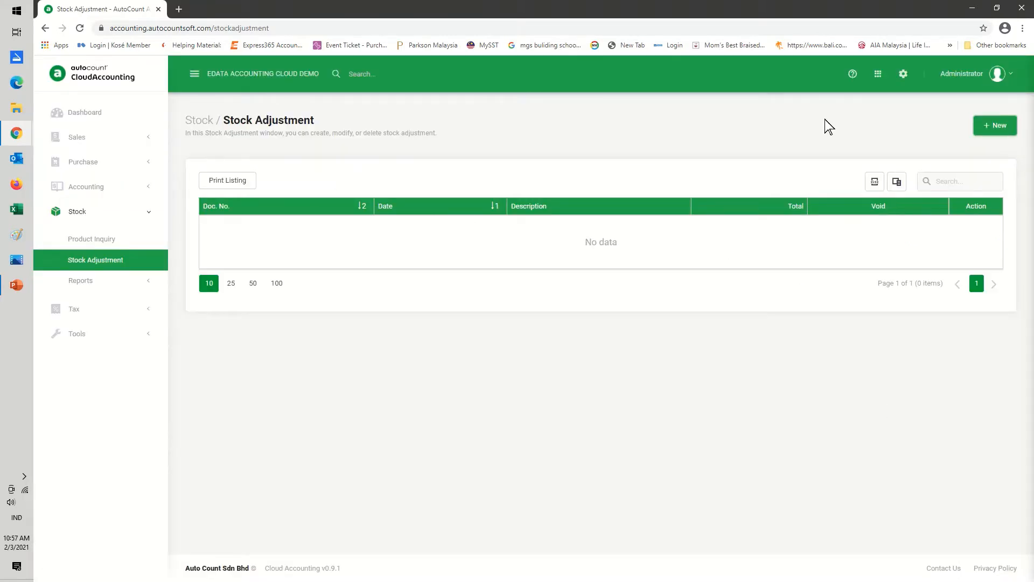
- Create an inventory product with code LOST-ITEM and name PRODUCT WRITE OFF in the product master data
click(877, 73)
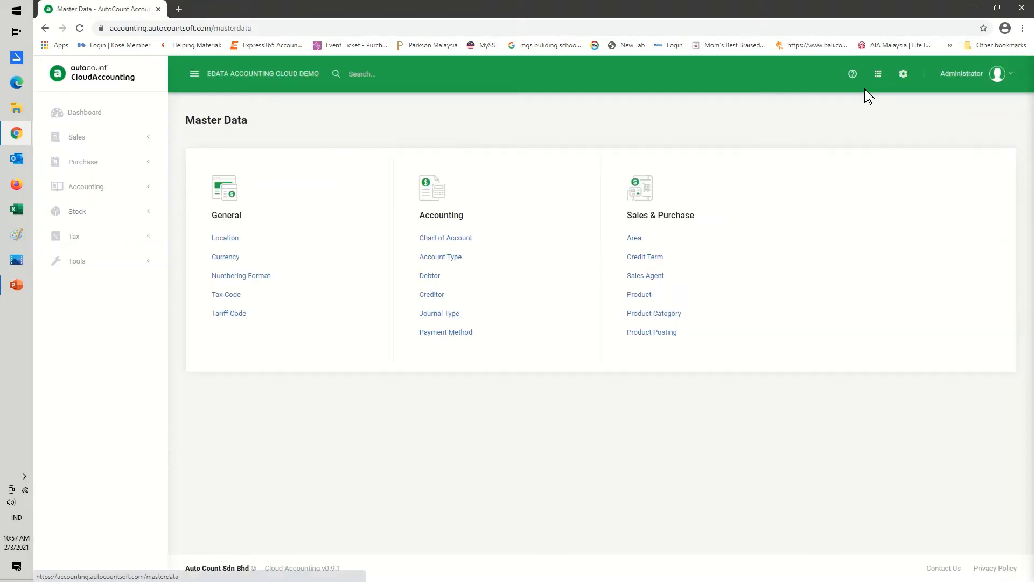
click(656, 295)
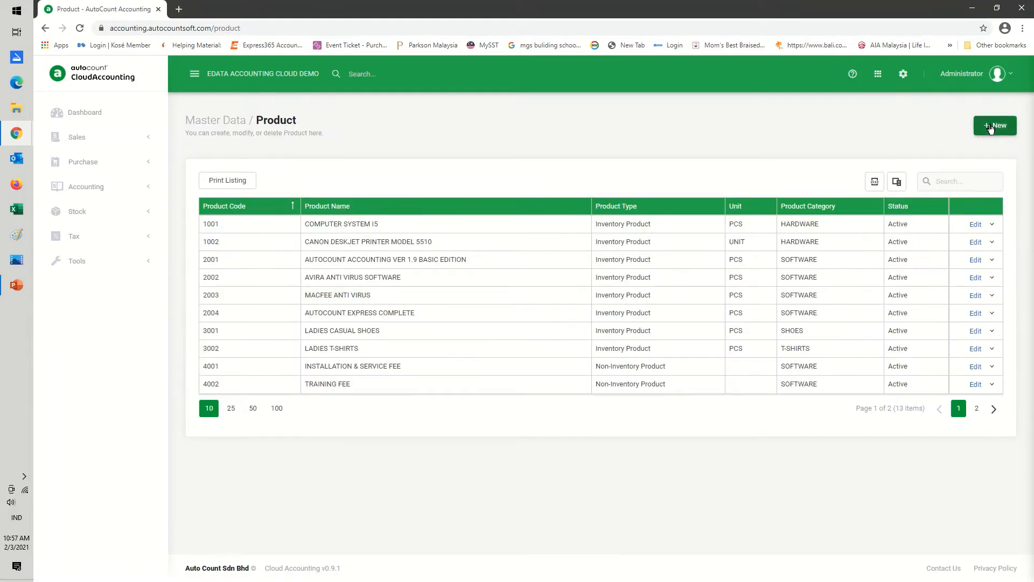
click(994, 125)
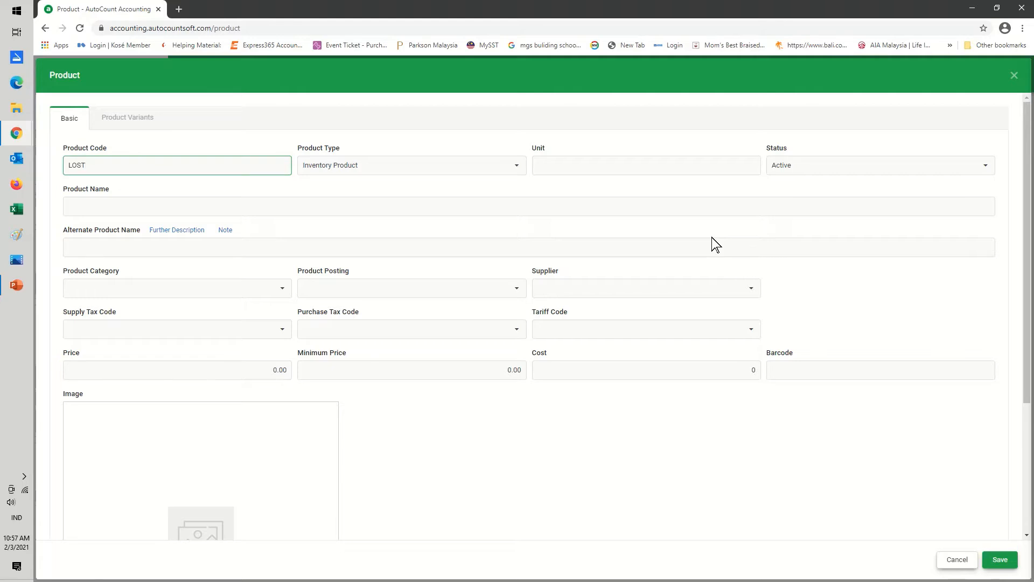
text(LOST-ITEM)
click(167, 204)
text(PRODUC)
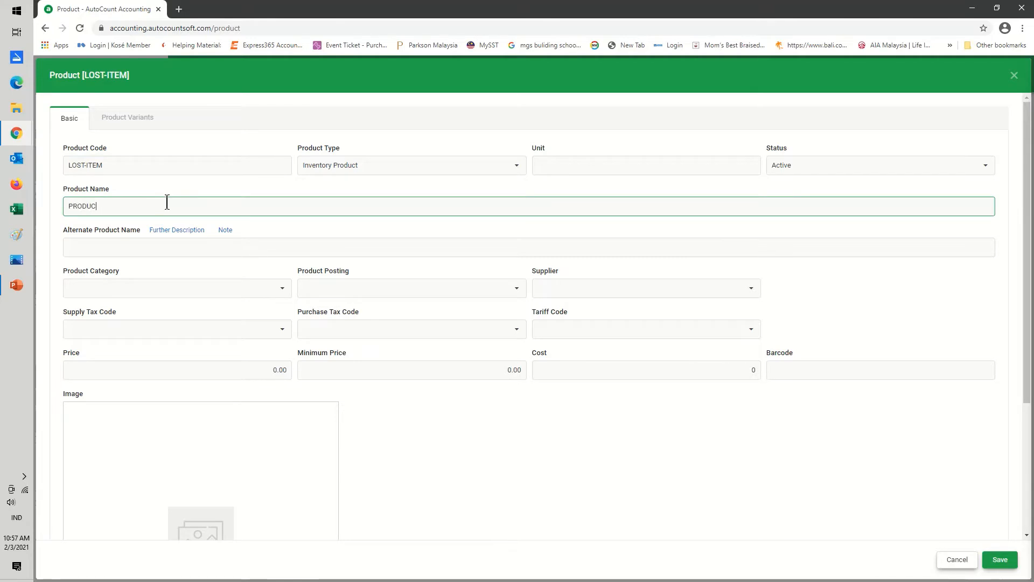
text(T L)
text(RITE OFF)
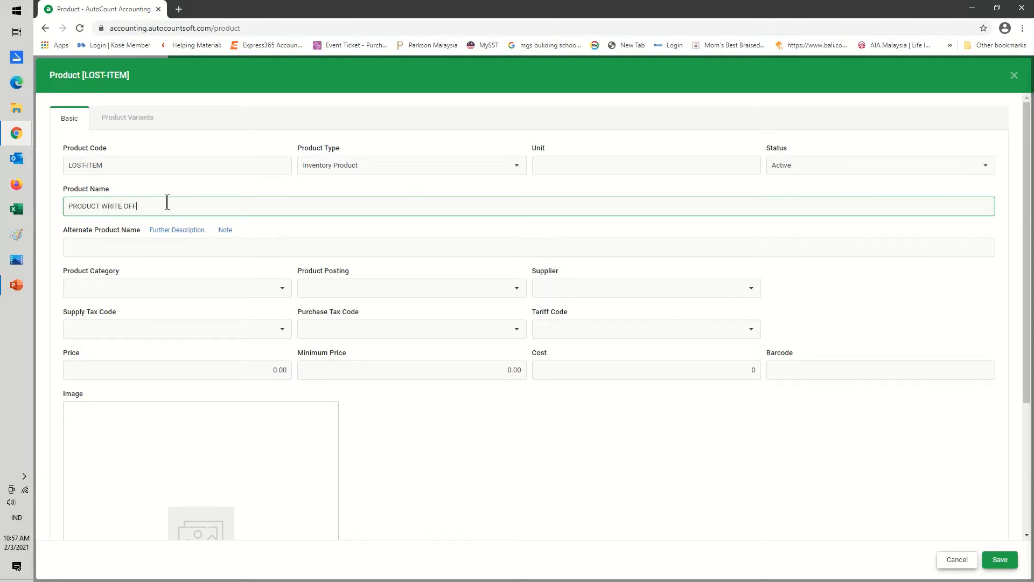
click(995, 562)
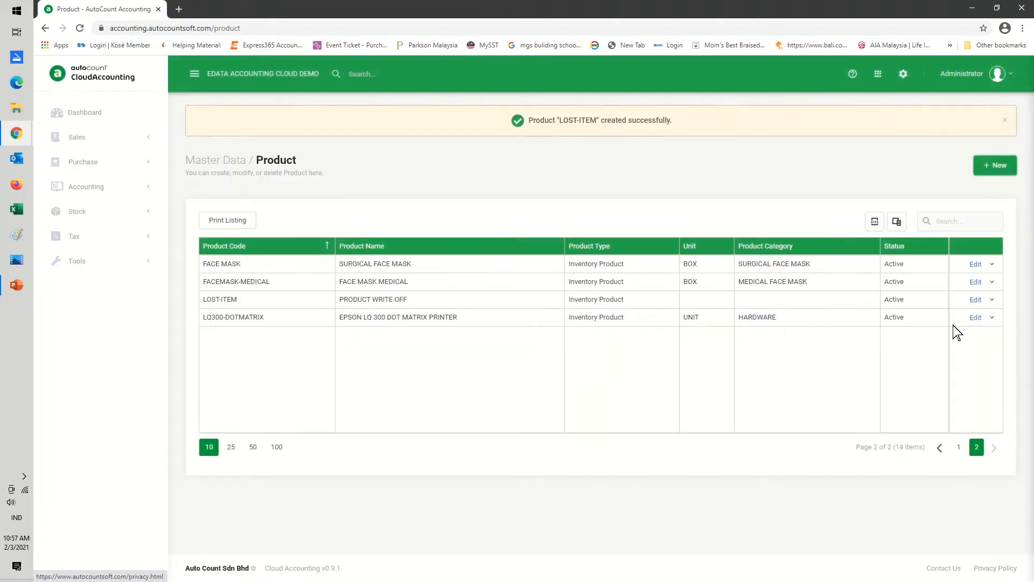
- Create a product category named LOST_ITEM without a parent category, and save it
click(880, 78)
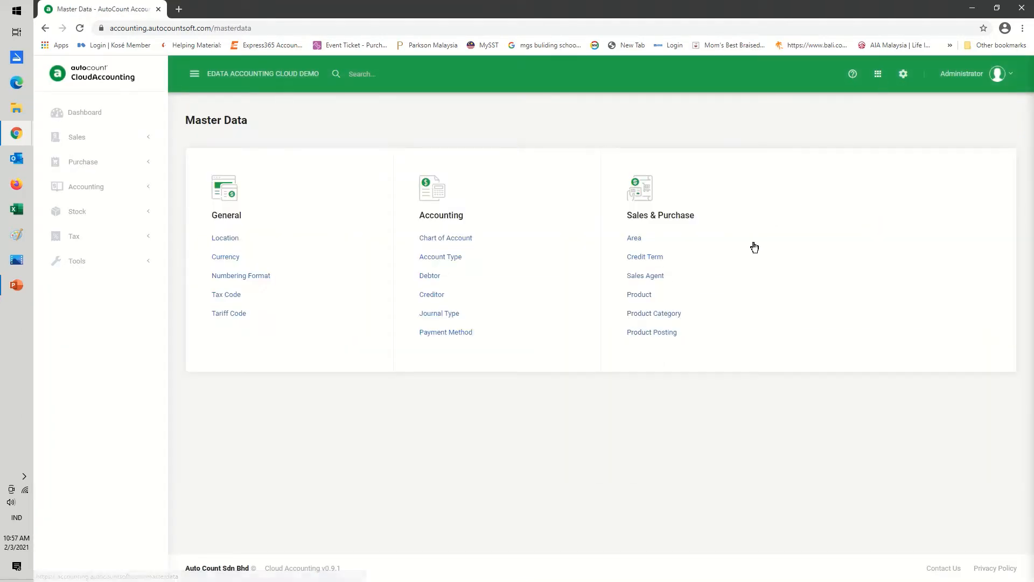
click(636, 313)
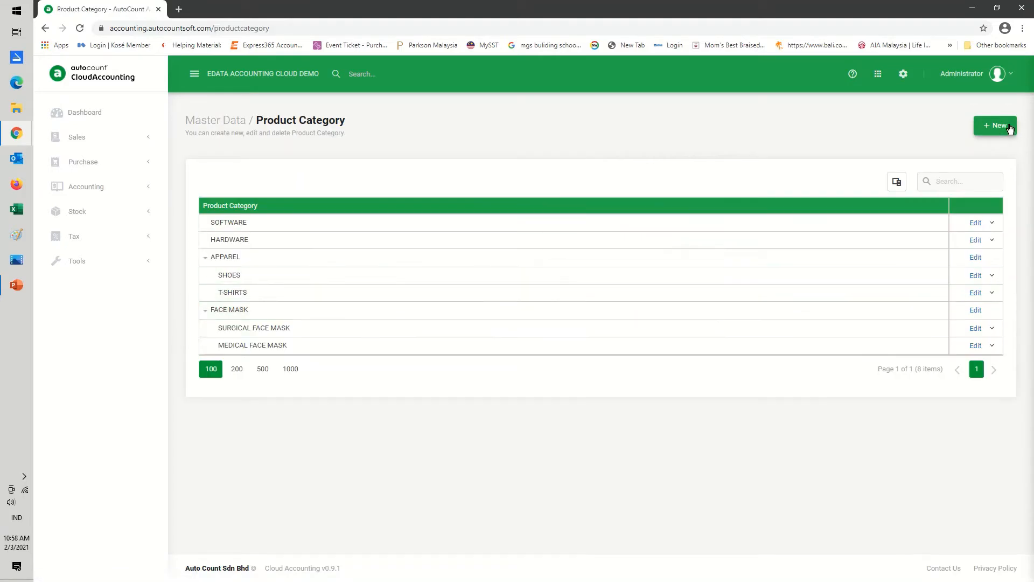
click(1002, 125)
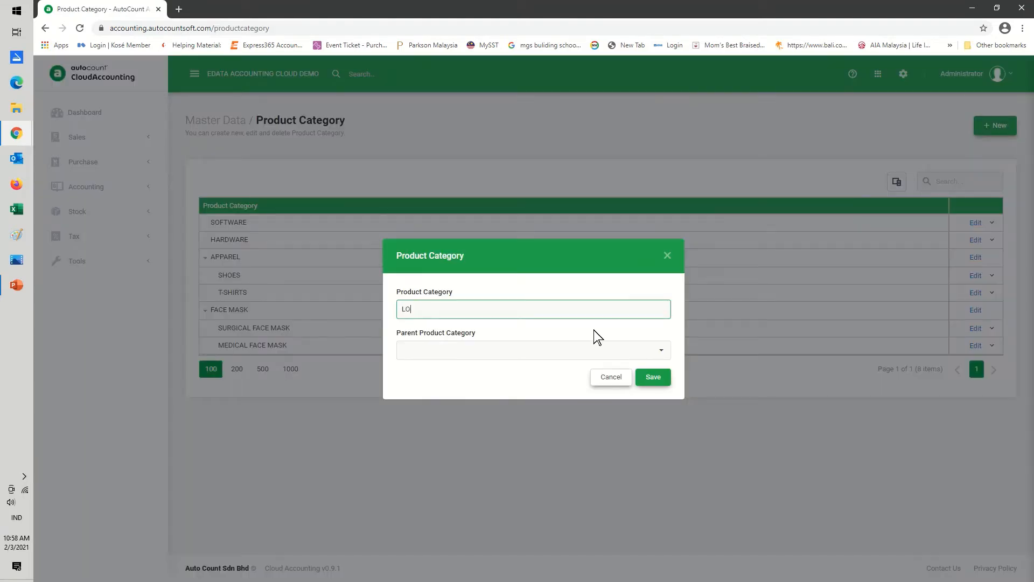
click(450, 351)
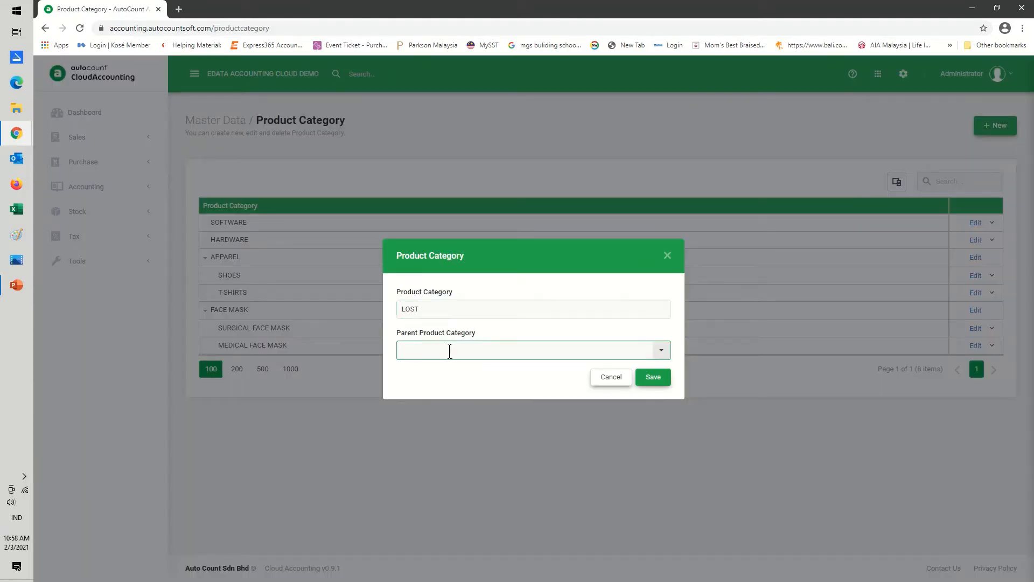
click(431, 307)
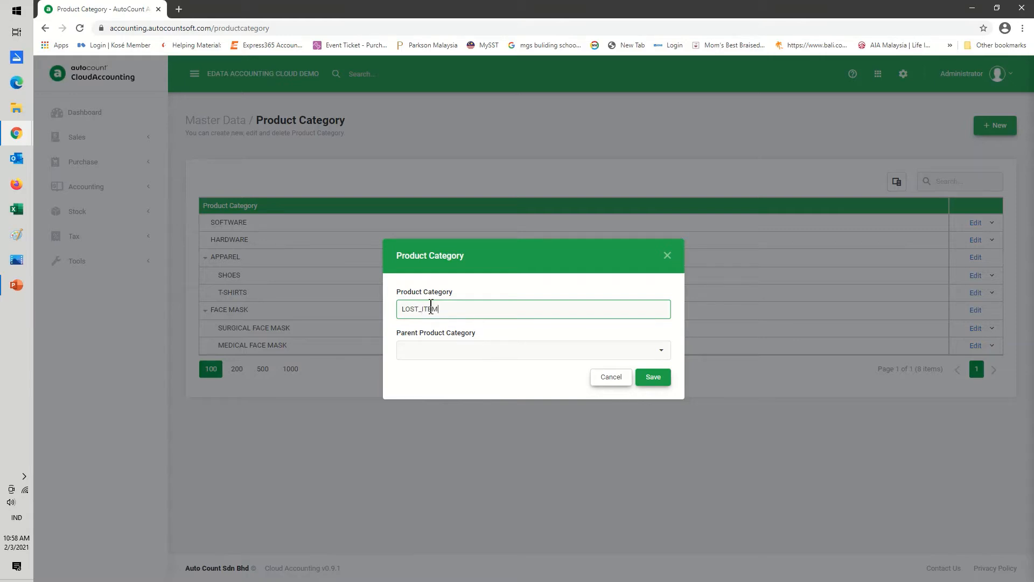
text(_ITEM)
click(424, 347)
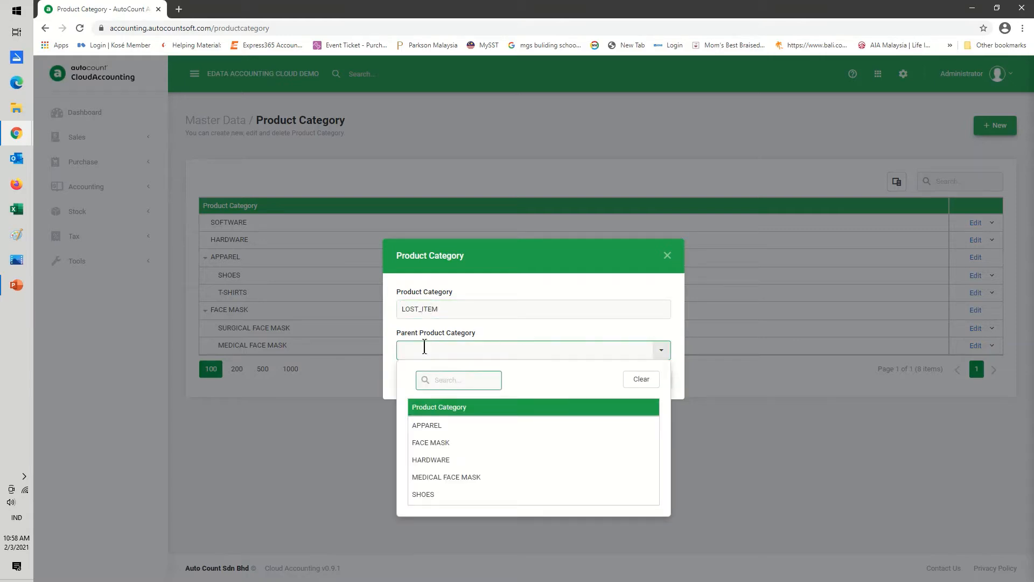
click(835, 350)
click(655, 379)
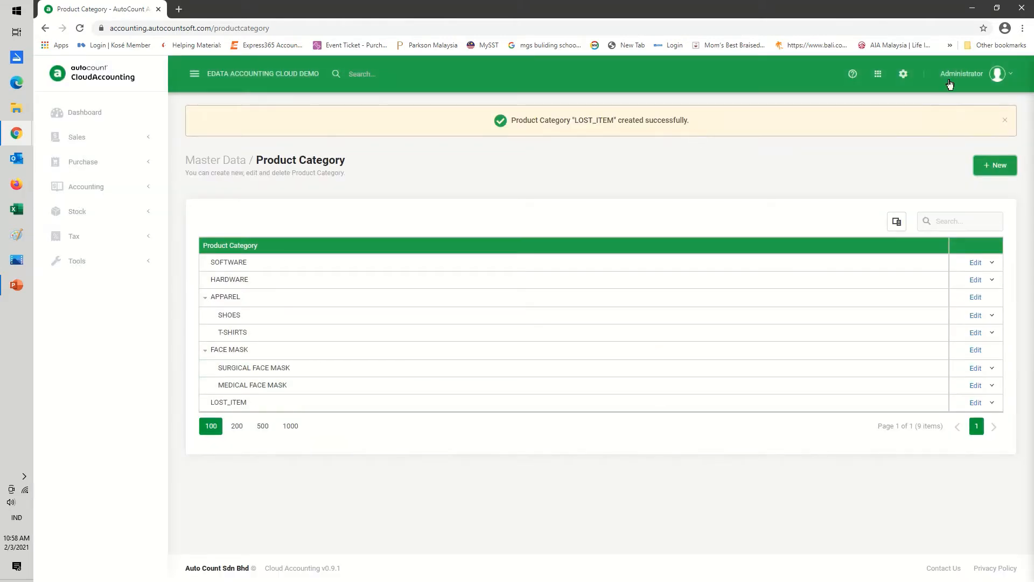
- Assign the LOST_ITEM category to the LOST-ITEM product and save the product
click(878, 73)
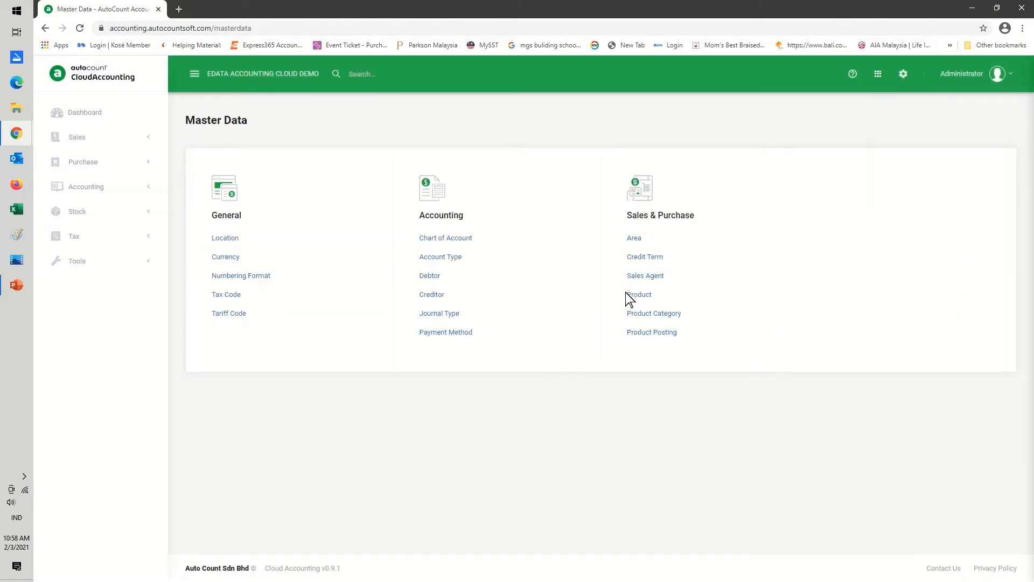
click(644, 294)
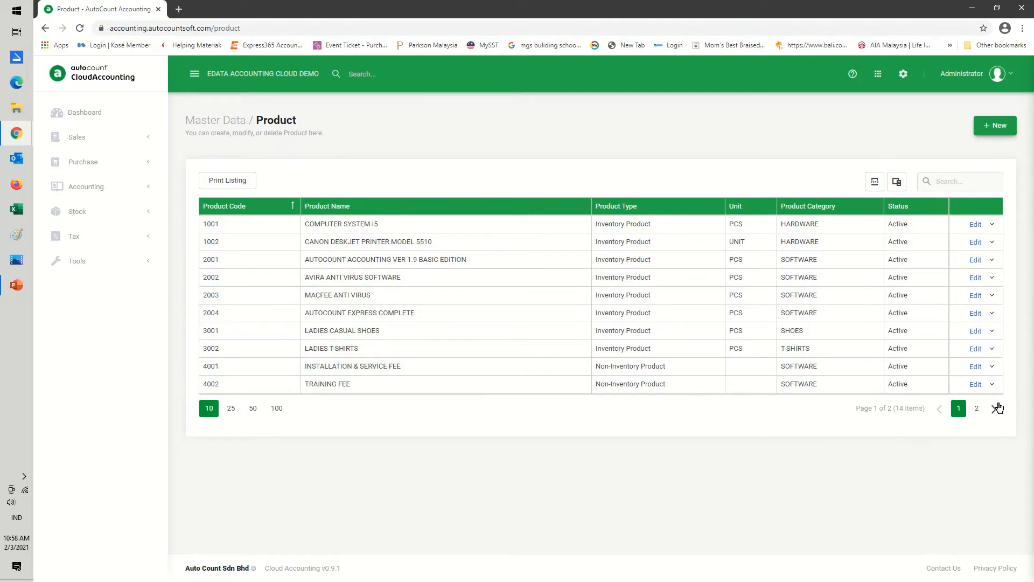
click(231, 409)
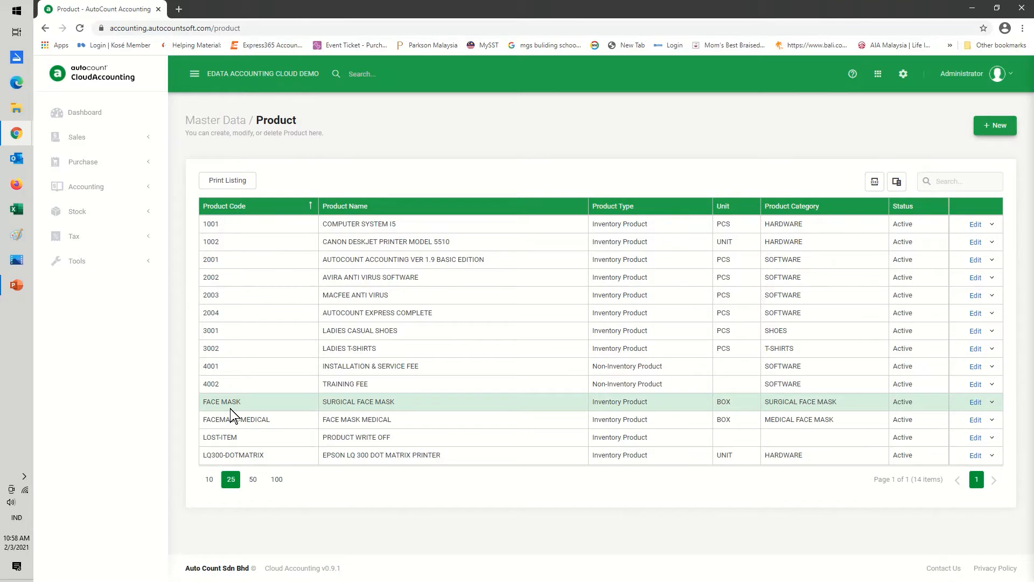
click(975, 437)
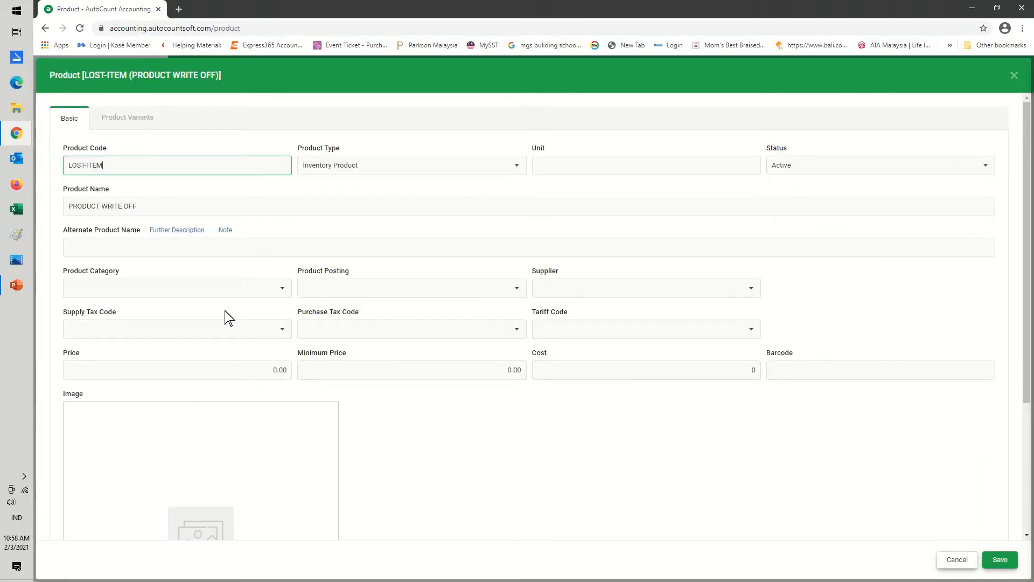
click(282, 288)
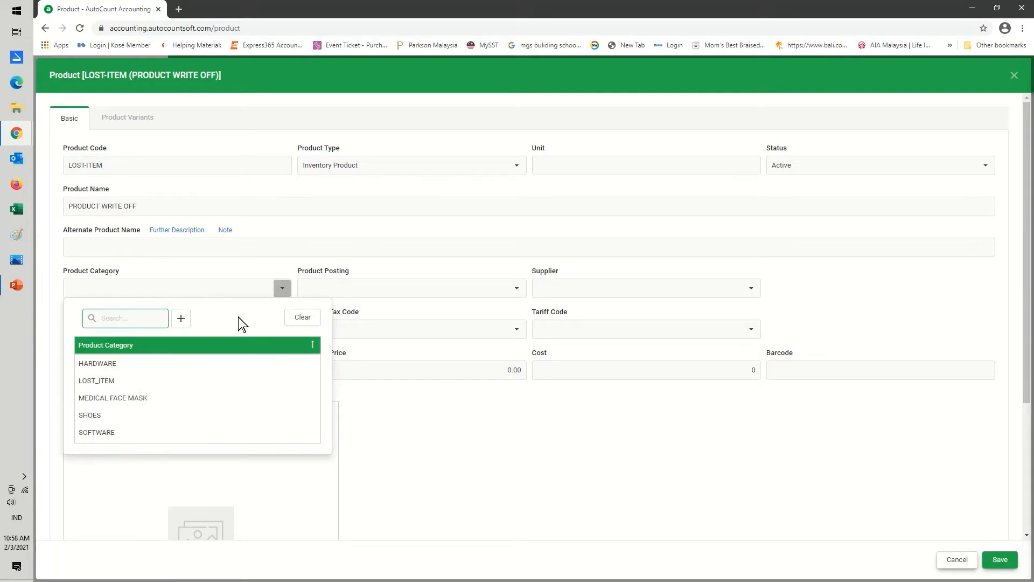
click(98, 375)
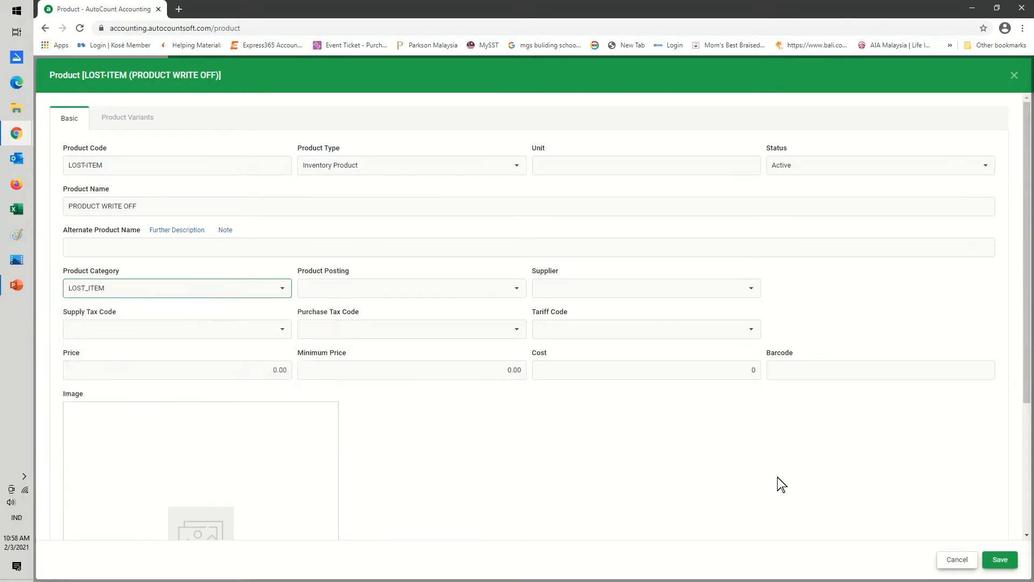
click(999, 560)
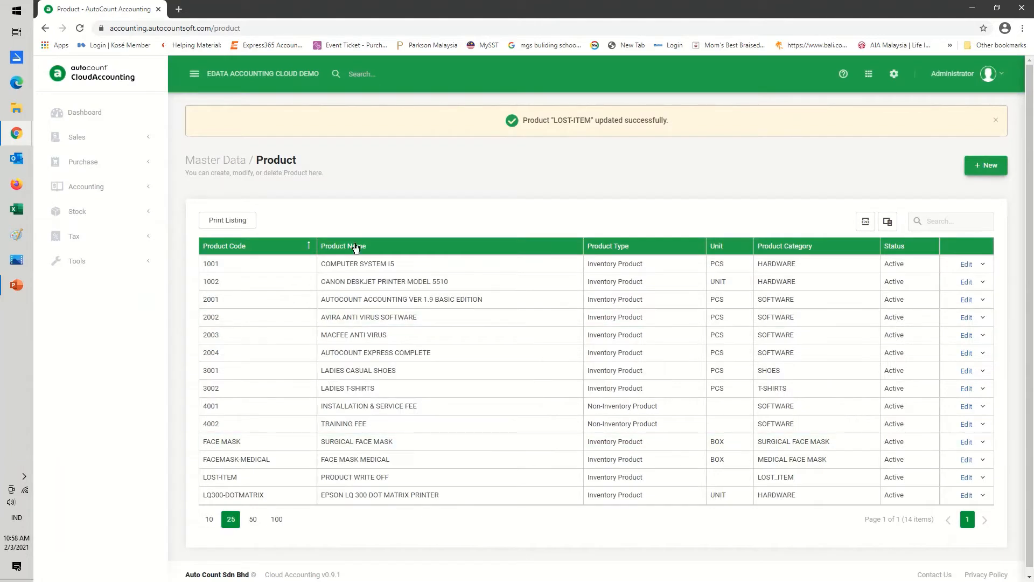
- Start a new stock adjustment and add FACE MASK-BLUE with a quantity of -1
click(97, 211)
click(95, 260)
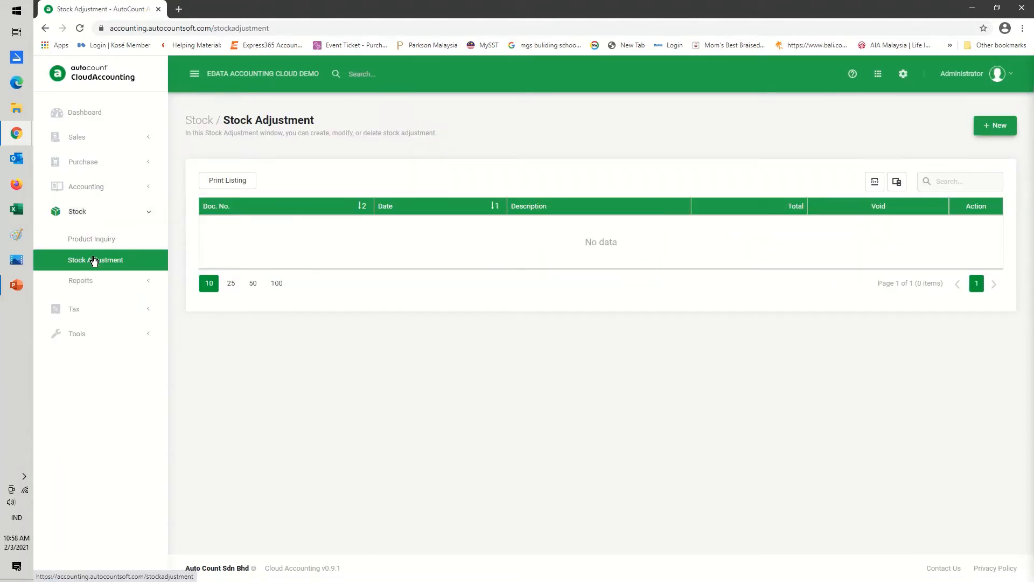
click(997, 126)
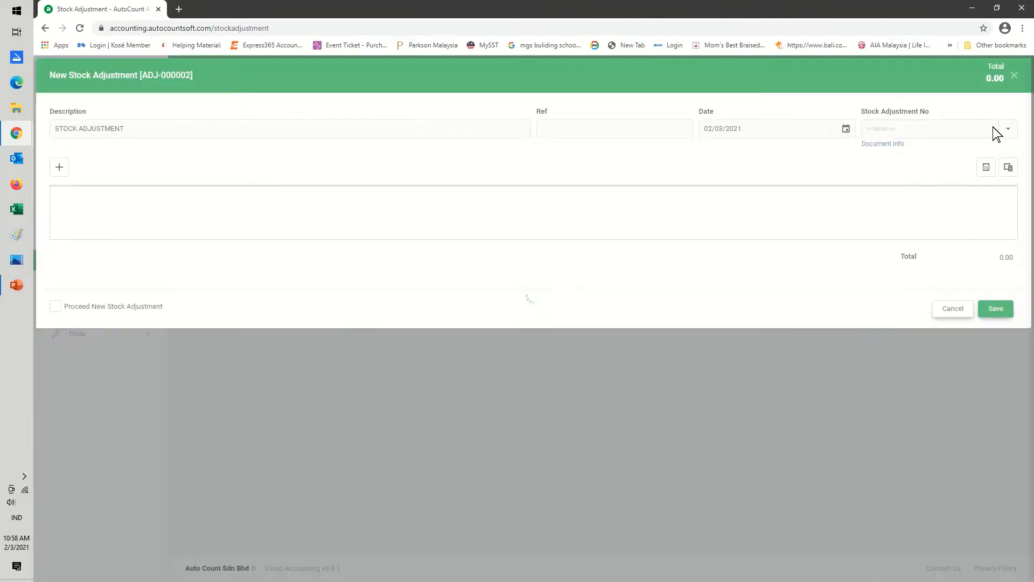
click(106, 211)
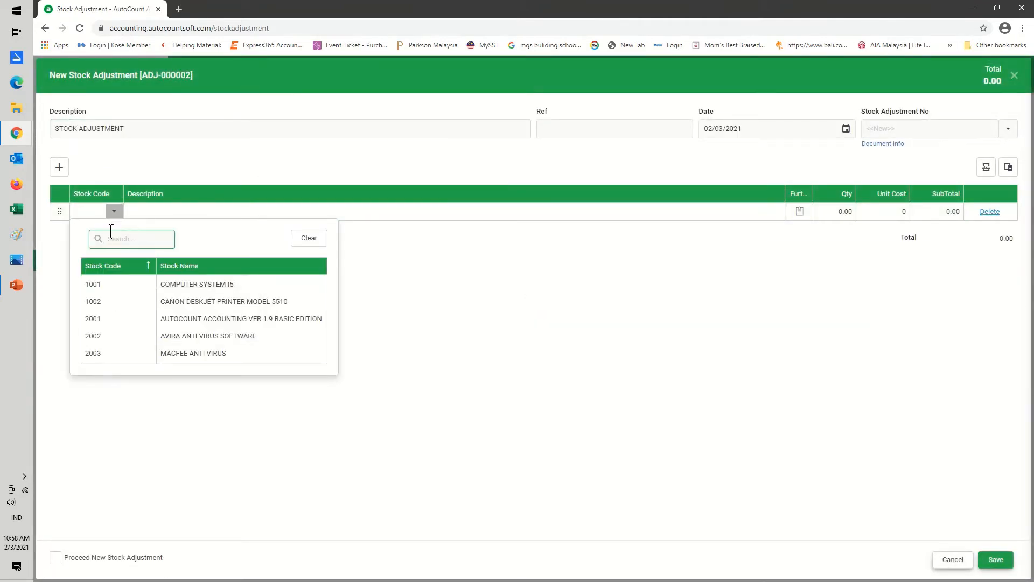
text(s)
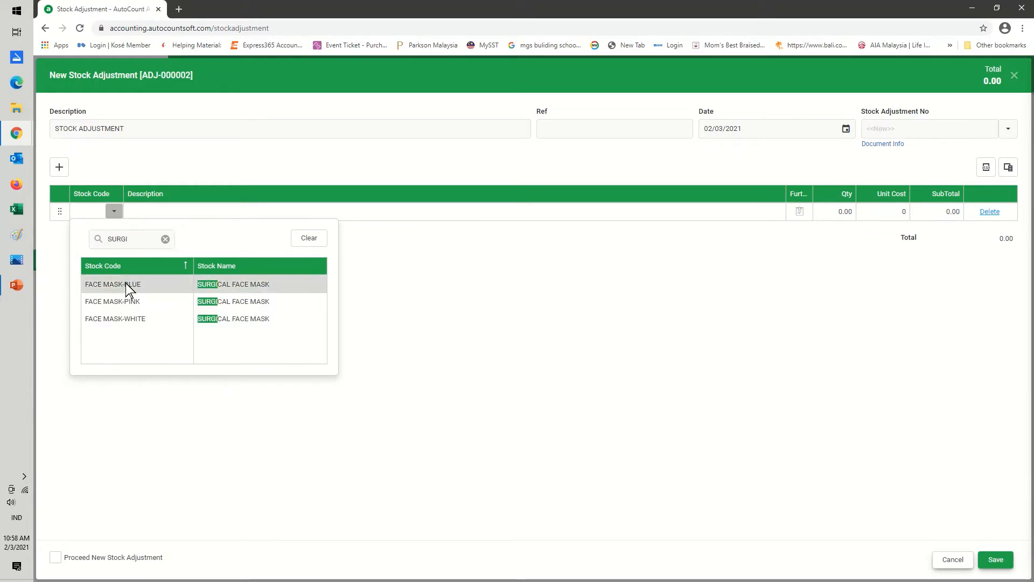
click(125, 284)
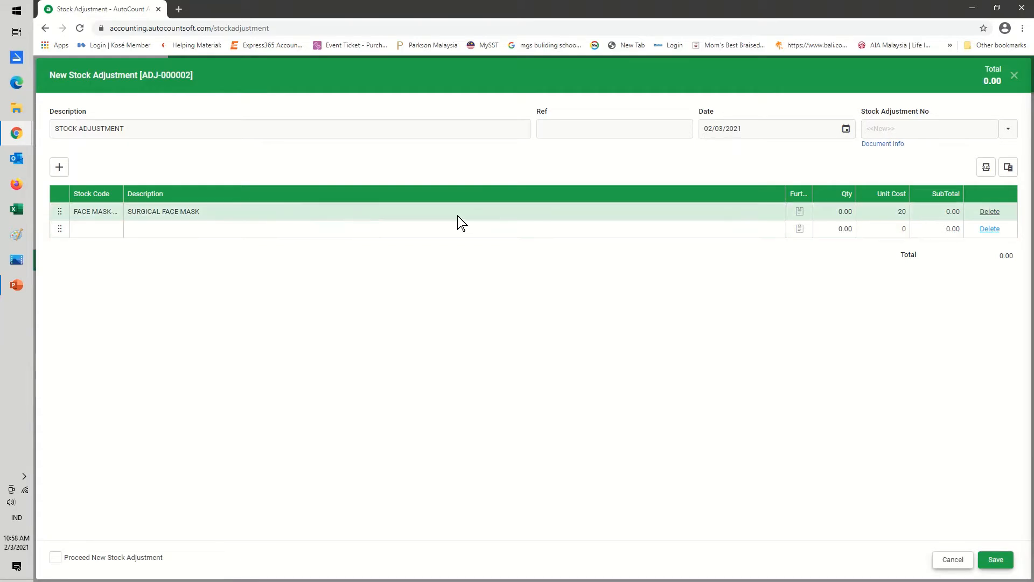
click(817, 208)
text(-1)
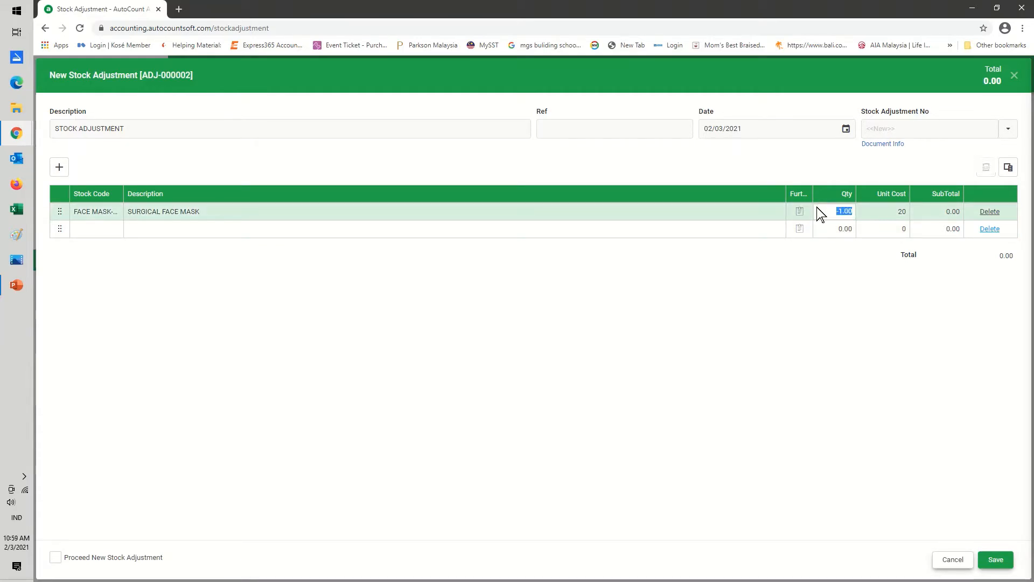
- Add the LOST-ITEM product as the second line of the stock adjustment
click(101, 228)
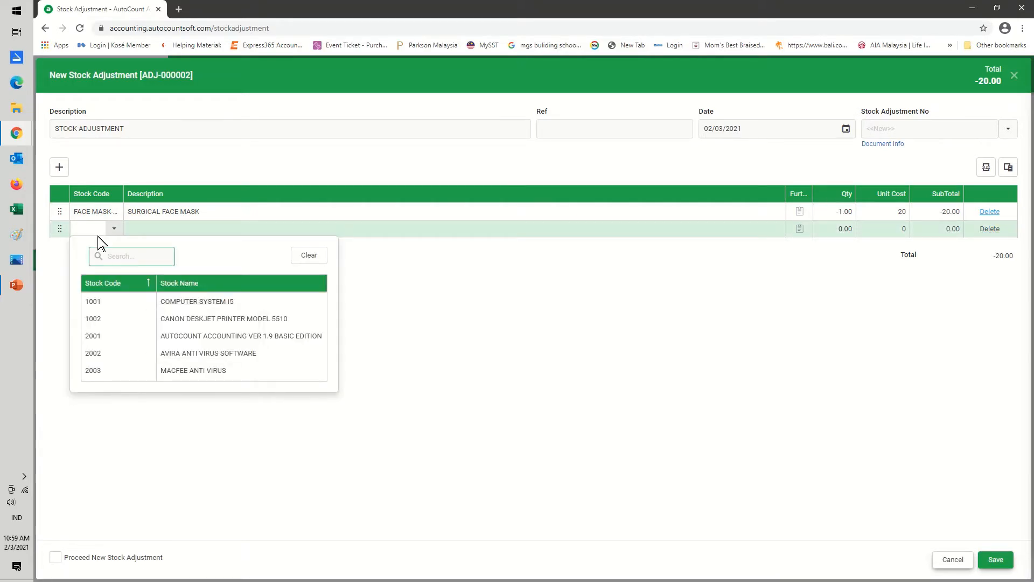
text(L)
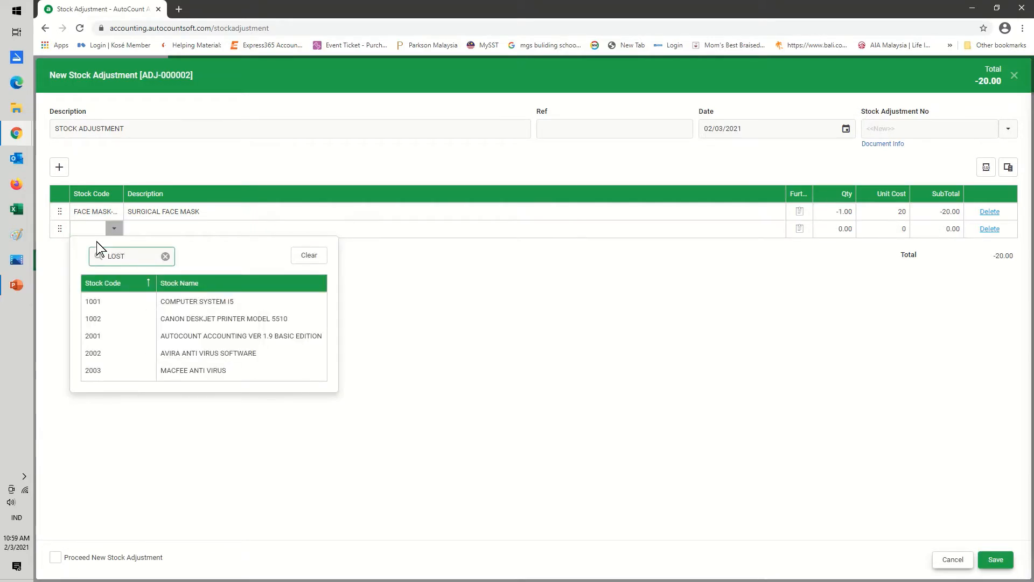
text(OST)
click(193, 301)
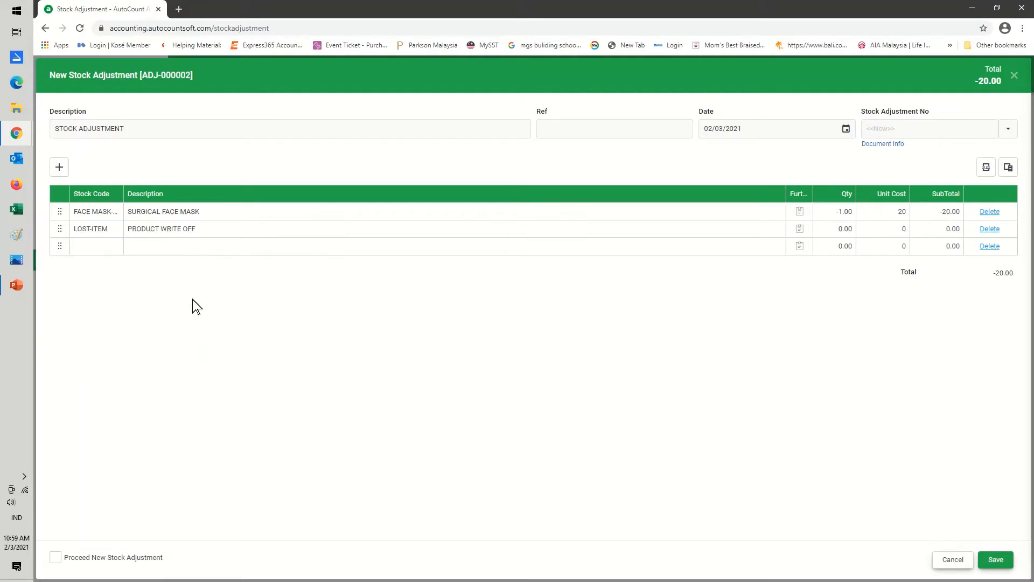
- Set the LOST-ITEM line's quantity to 1 and its unit cost to 20, and save the stock adjustment
click(826, 228)
click(889, 232)
text(2)
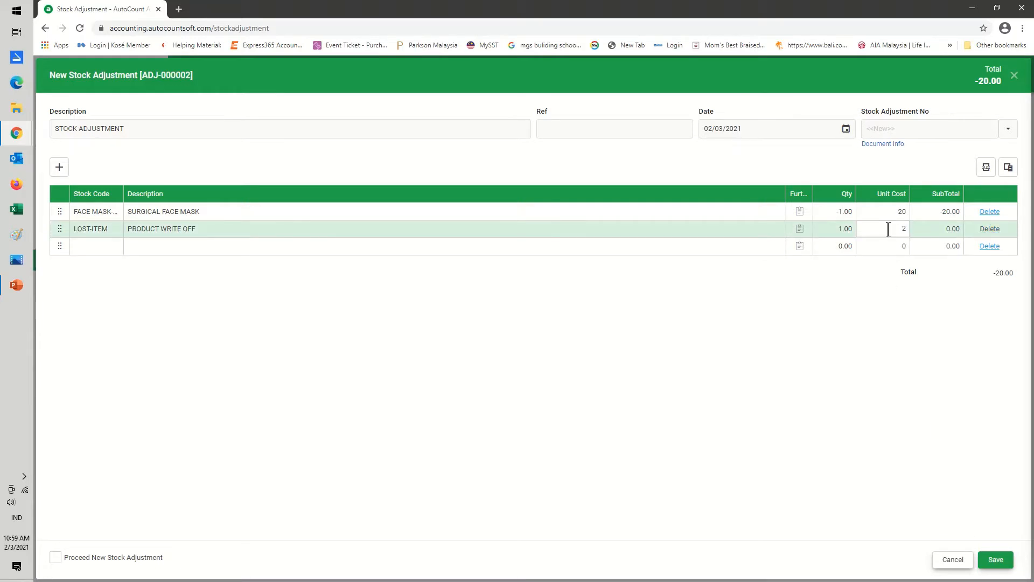
text(0)
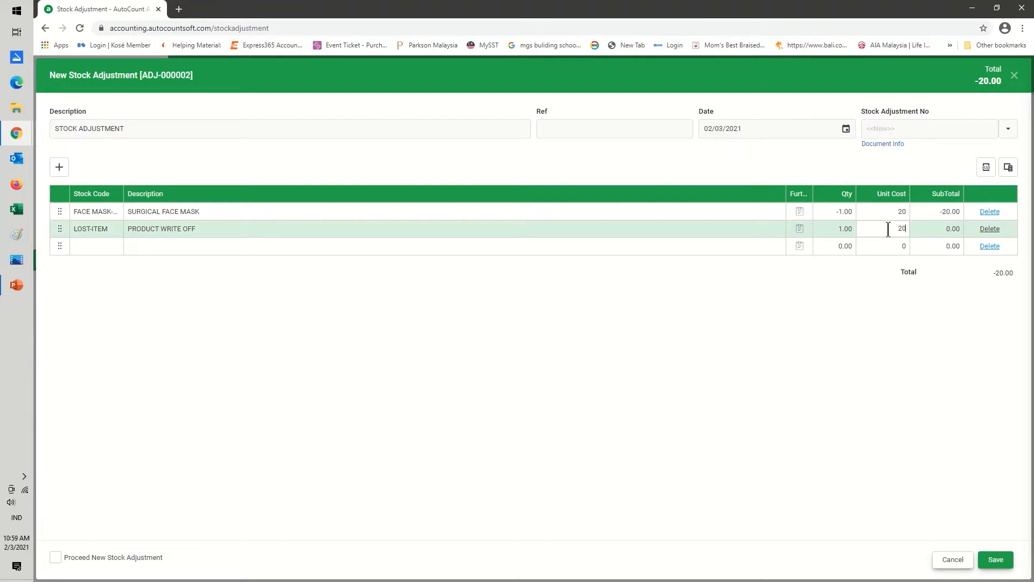
click(995, 560)
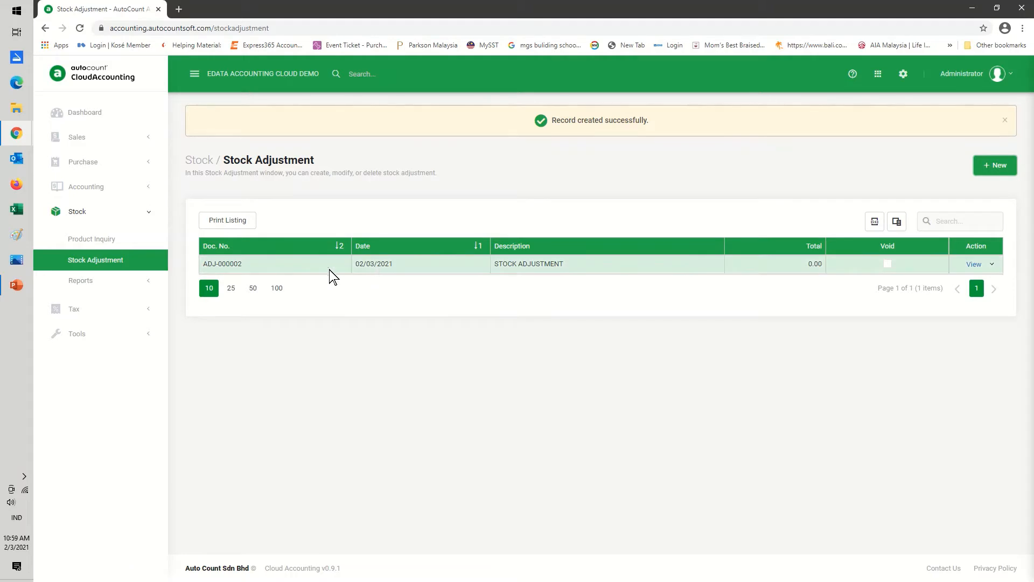
- Run the Stock Balance report as of 04/03/2021 and check the FACE MASK-BLUE and LOST-ITEM rows
click(90, 281)
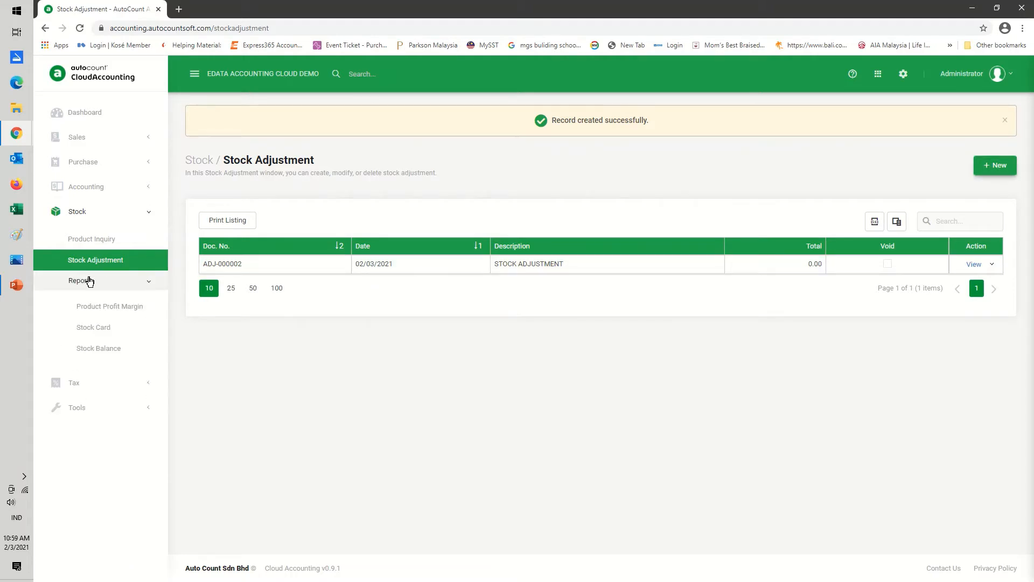
click(105, 351)
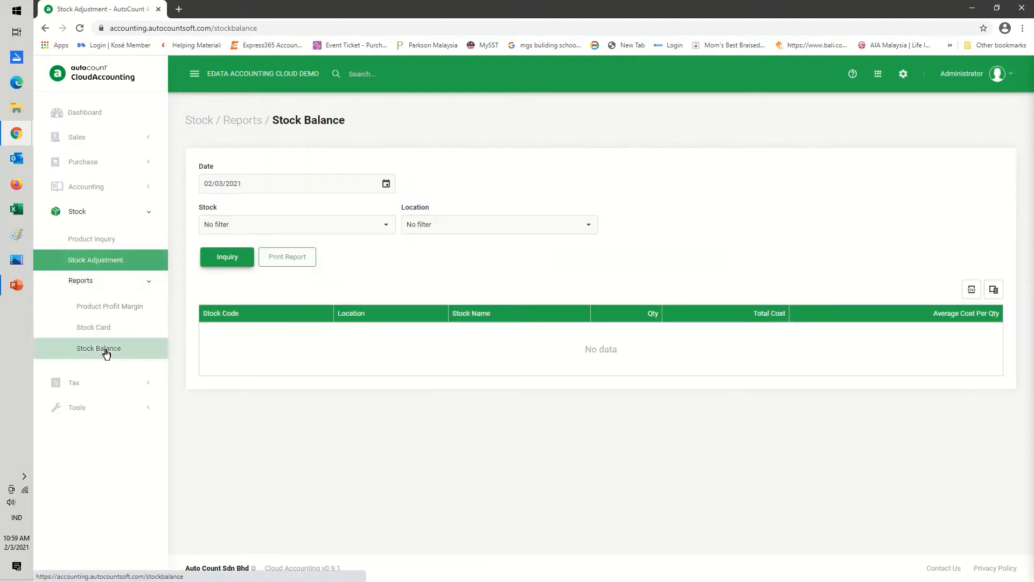
click(386, 185)
click(312, 260)
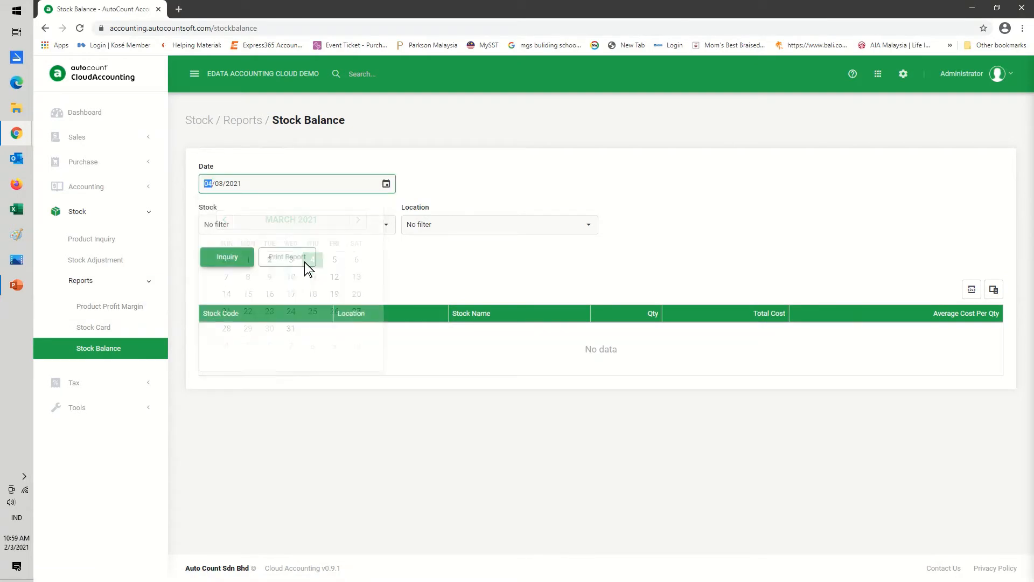
click(231, 257)
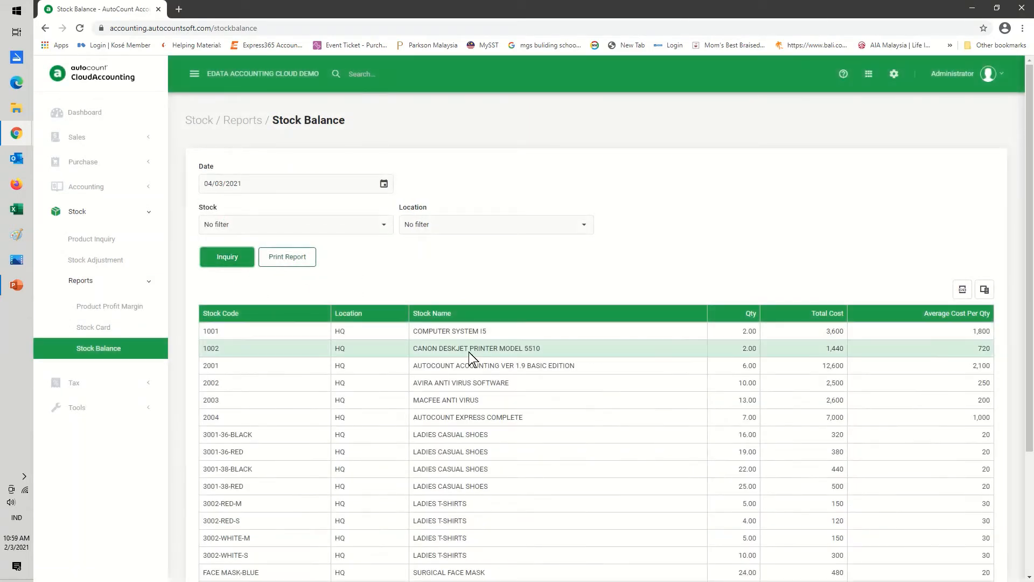
scroll(468, 352, down, 3)
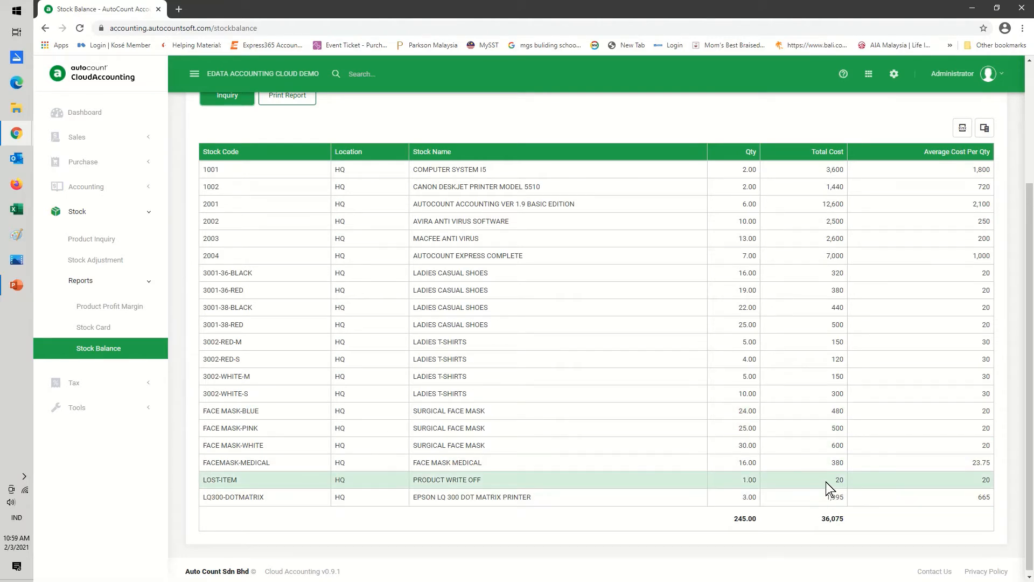
- Open the Stock Card report and set its end date to 04/03/2021
click(96, 329)
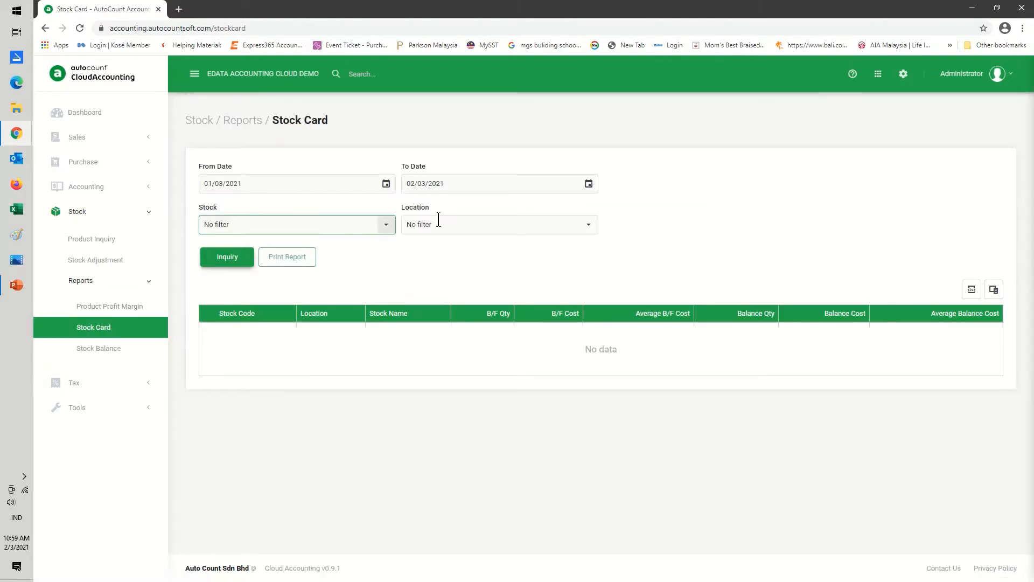
click(590, 185)
click(515, 259)
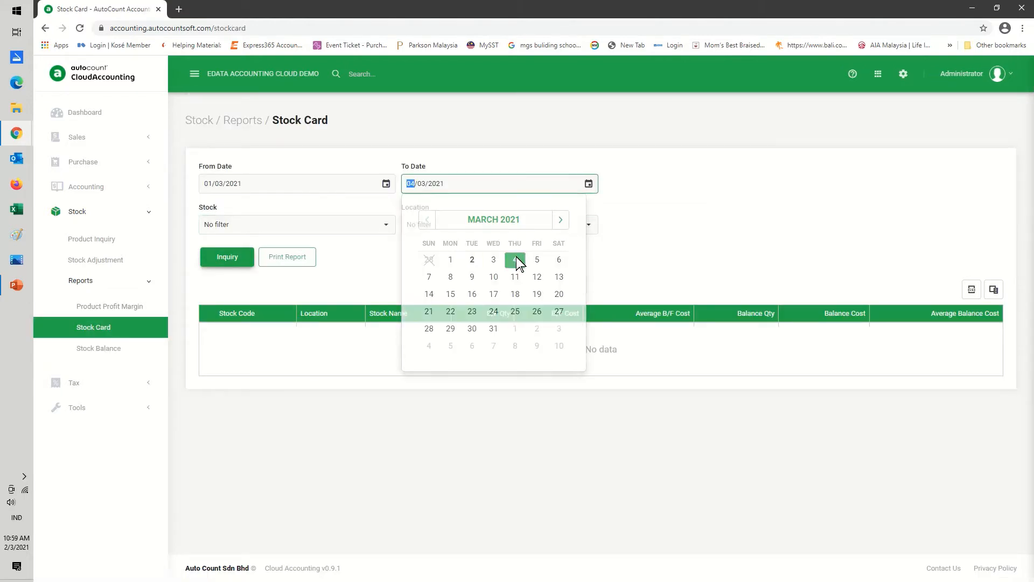
- Select LOST-ITEM in the stock card's multi-select stock filter, and remove the filter
click(382, 228)
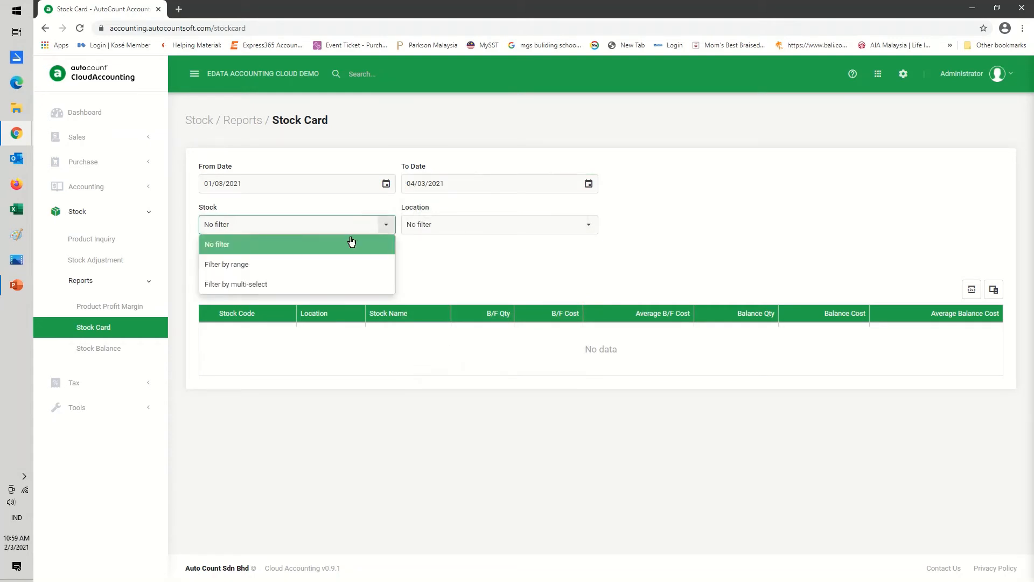
click(257, 284)
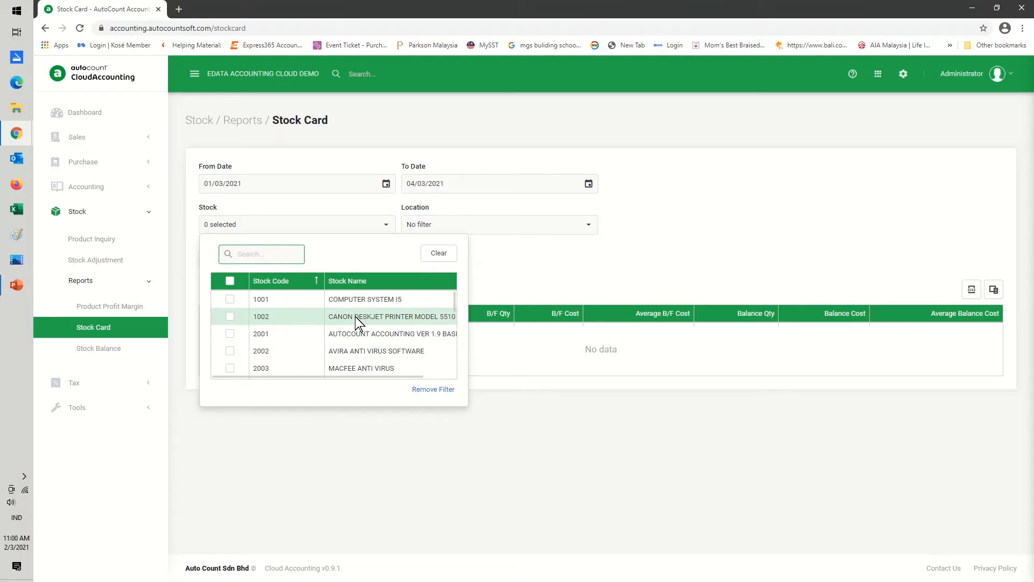
text(LOST)
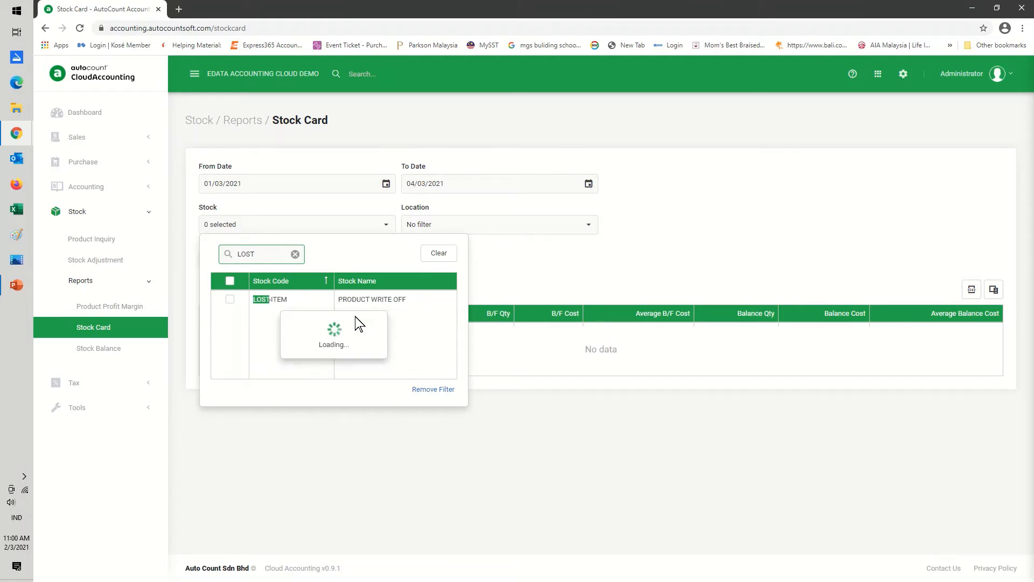
click(229, 301)
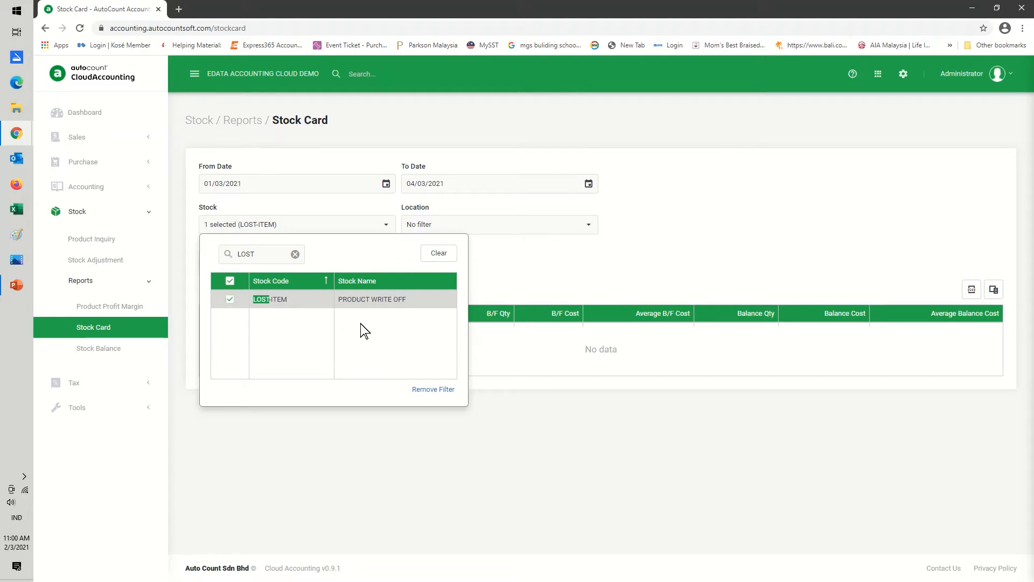
click(417, 388)
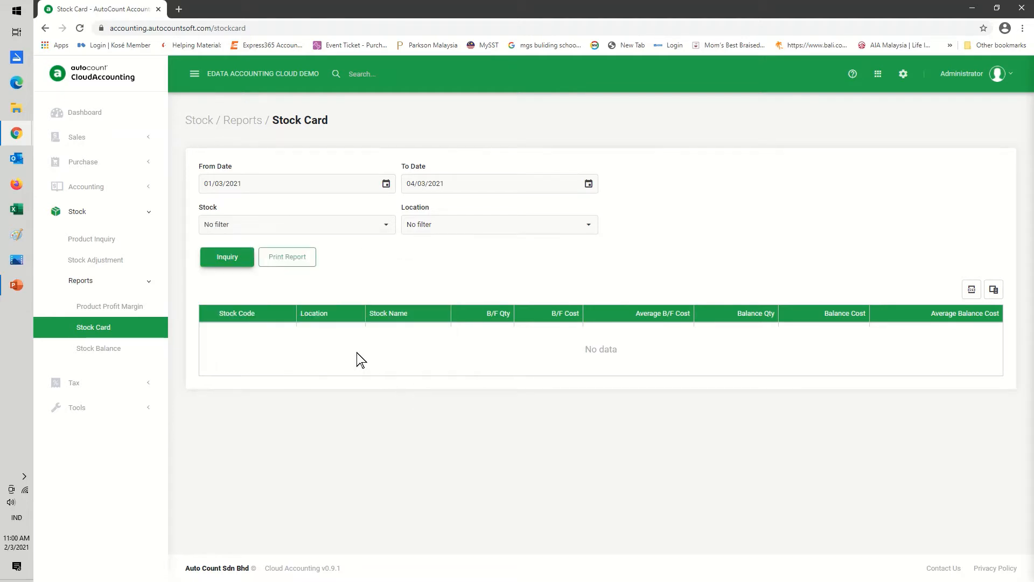
click(228, 257)
- Filter the stock card by multi-select to FACE MASK-BLUE and LOST-ITEM, and run the inquiry
click(385, 226)
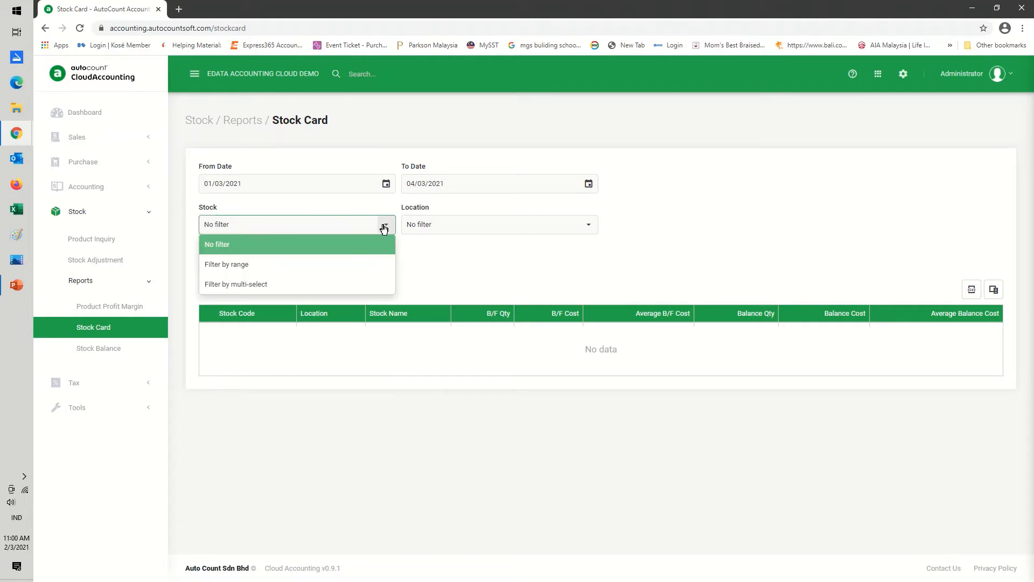
click(256, 285)
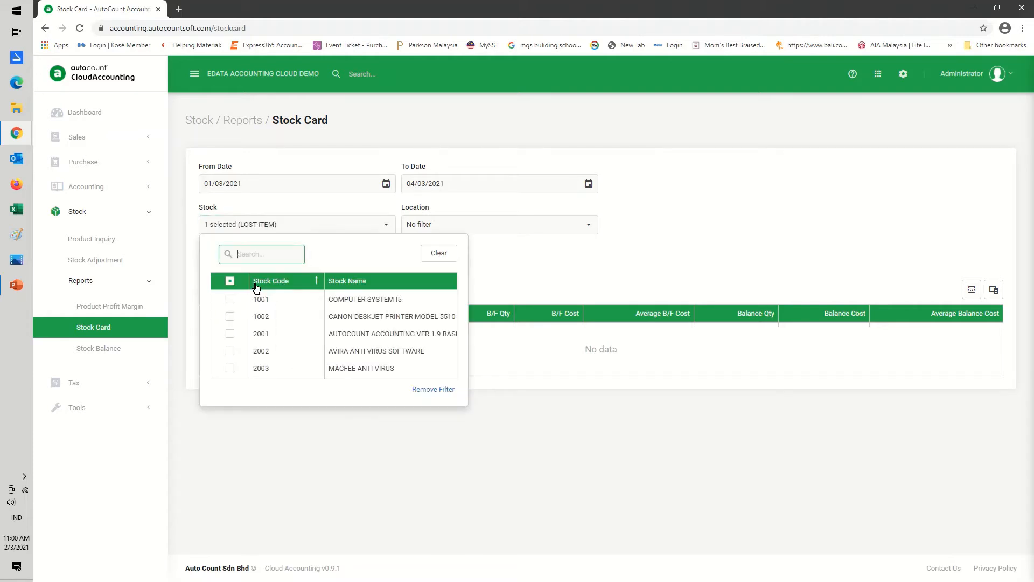
scroll(390, 364, down, 10)
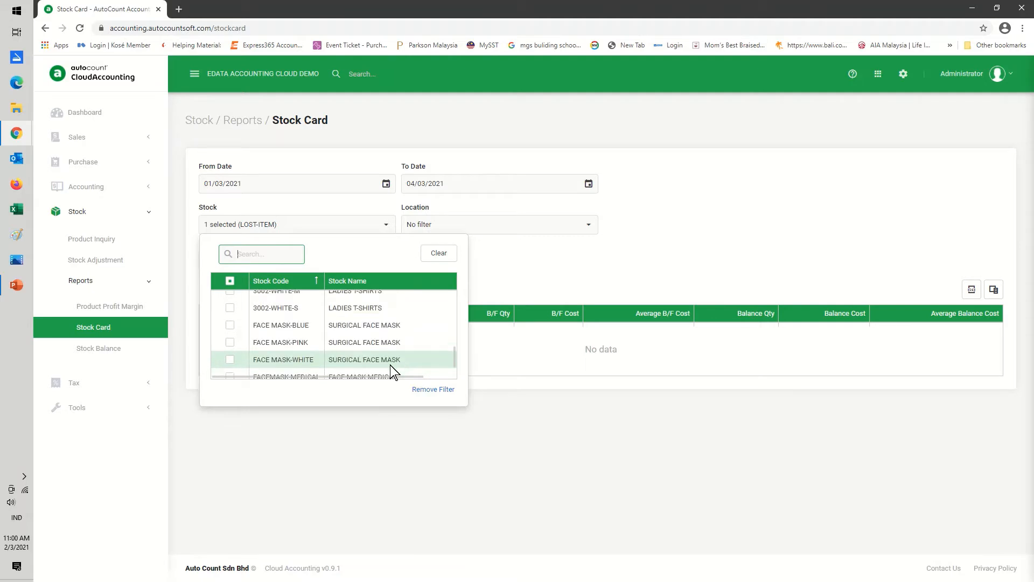
scroll(390, 364, up, 3)
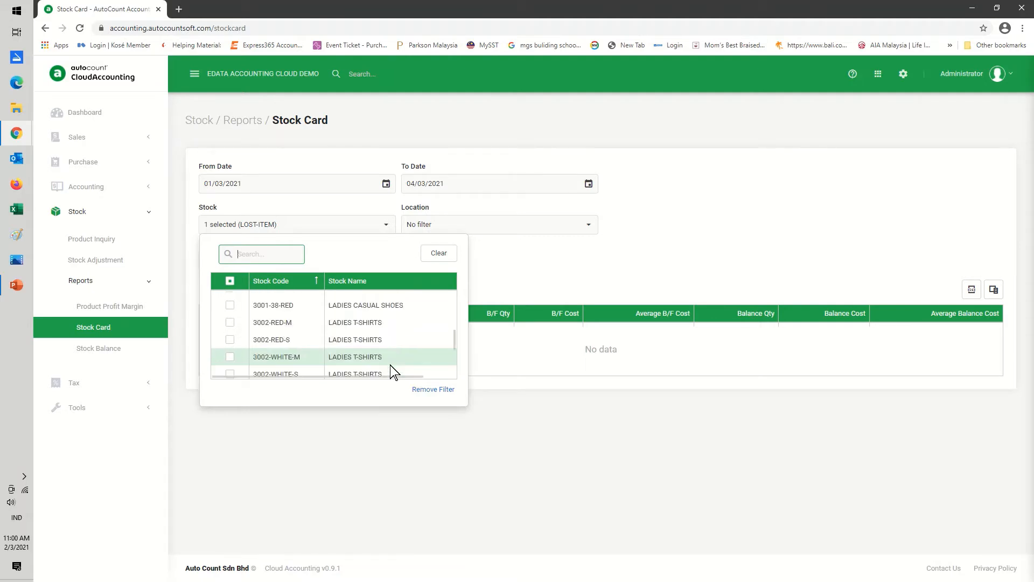
scroll(391, 364, down, 3)
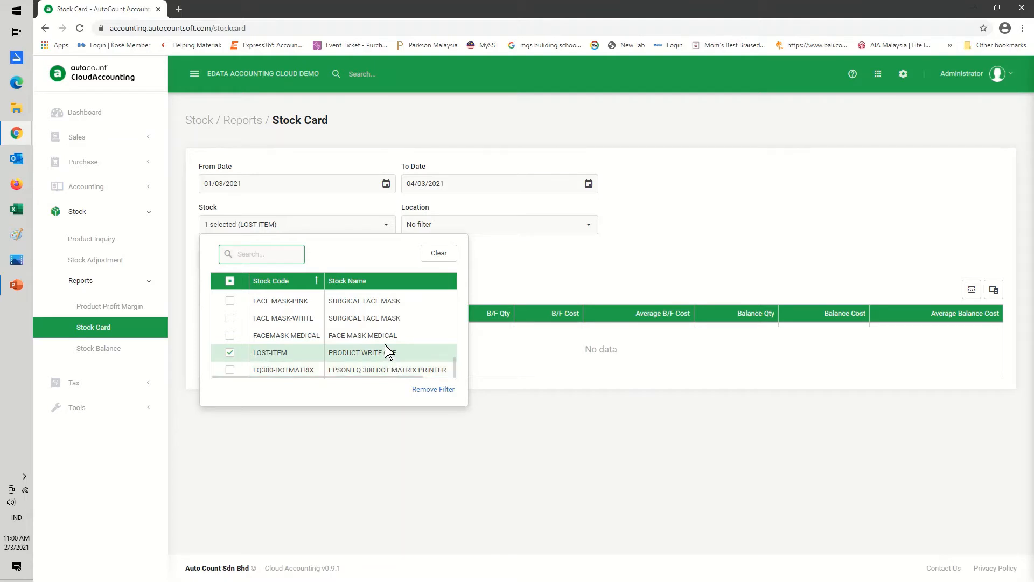
scroll(384, 344, up, 1)
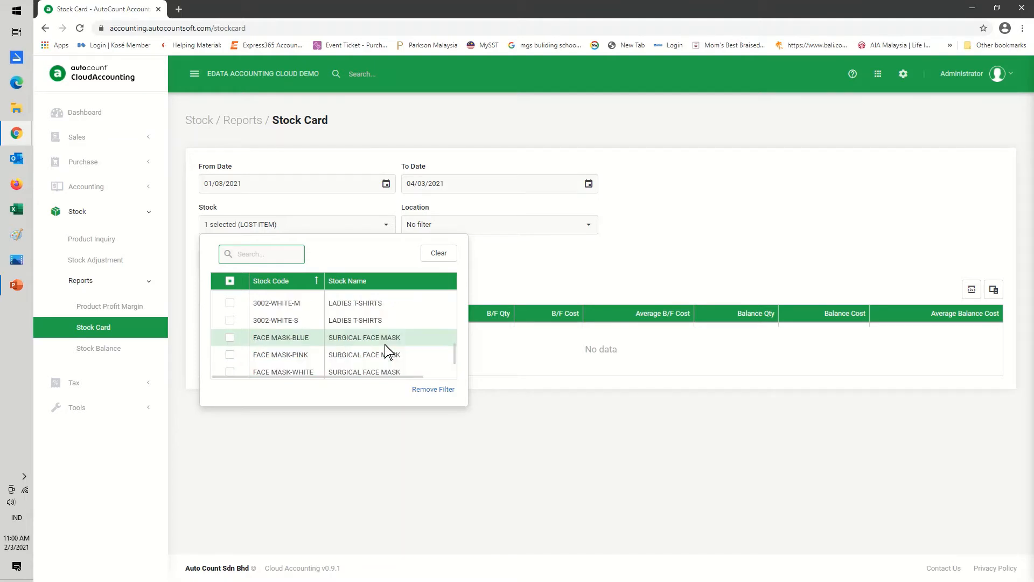
click(230, 337)
scroll(308, 335, down, 1)
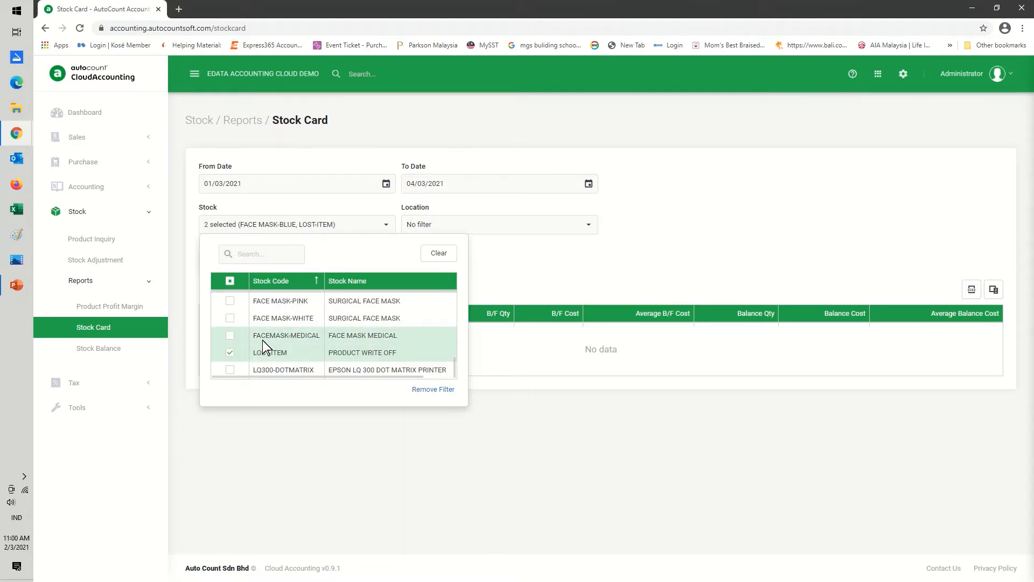
click(517, 351)
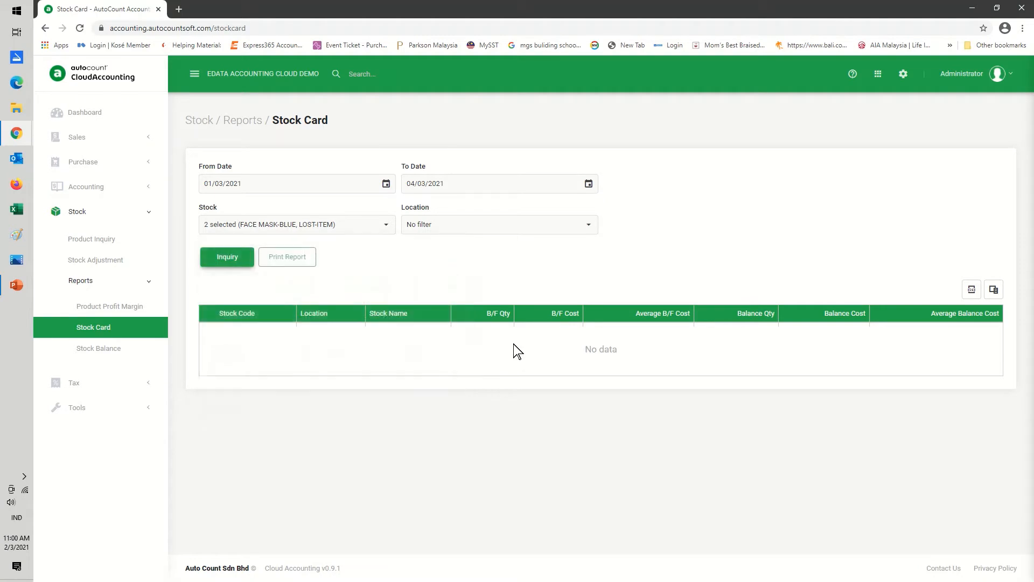
click(252, 262)
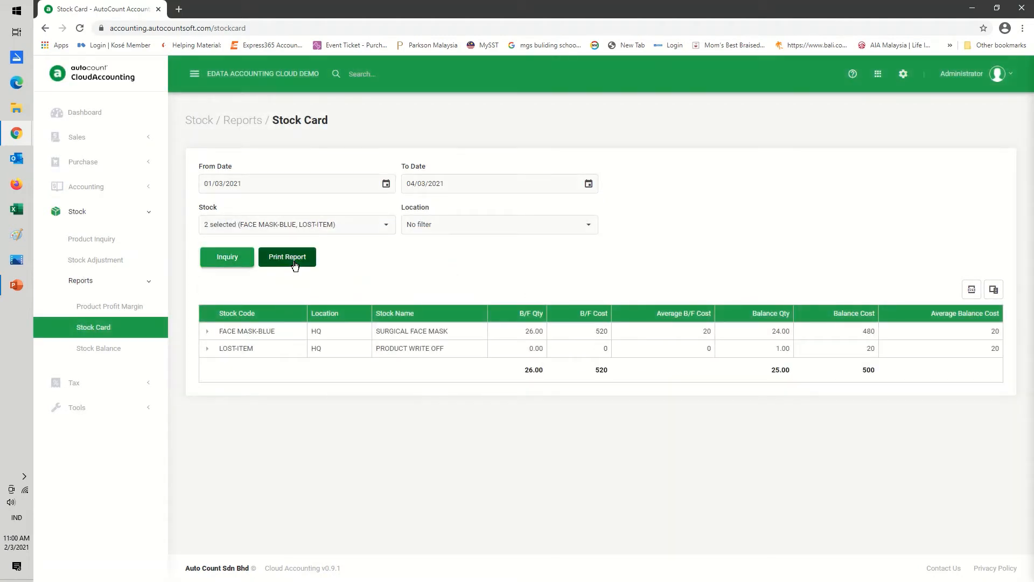
- Preview the printed Stock Card report to review the stock movements, and close the preview and print dialog
click(295, 263)
click(716, 399)
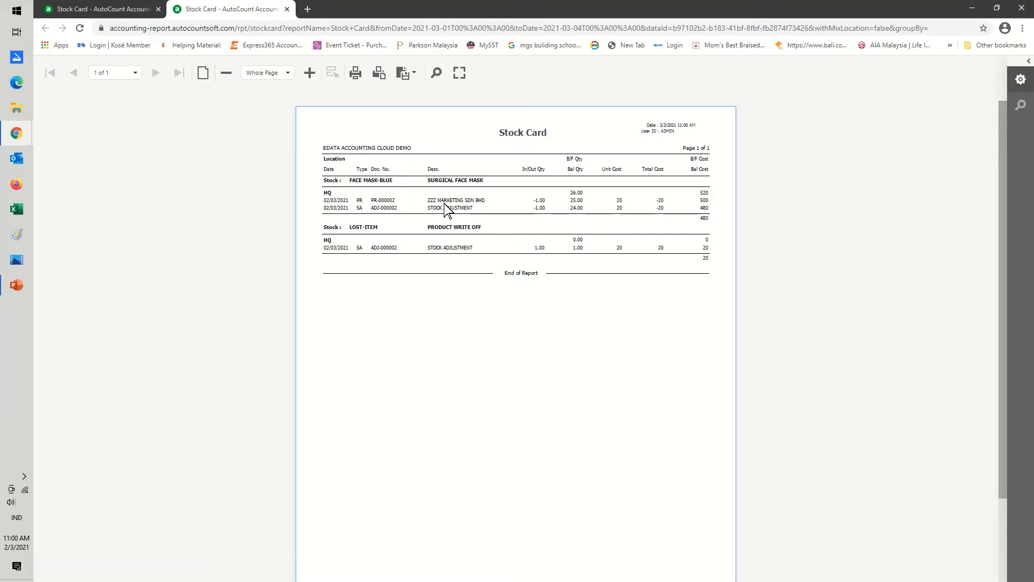
click(286, 9)
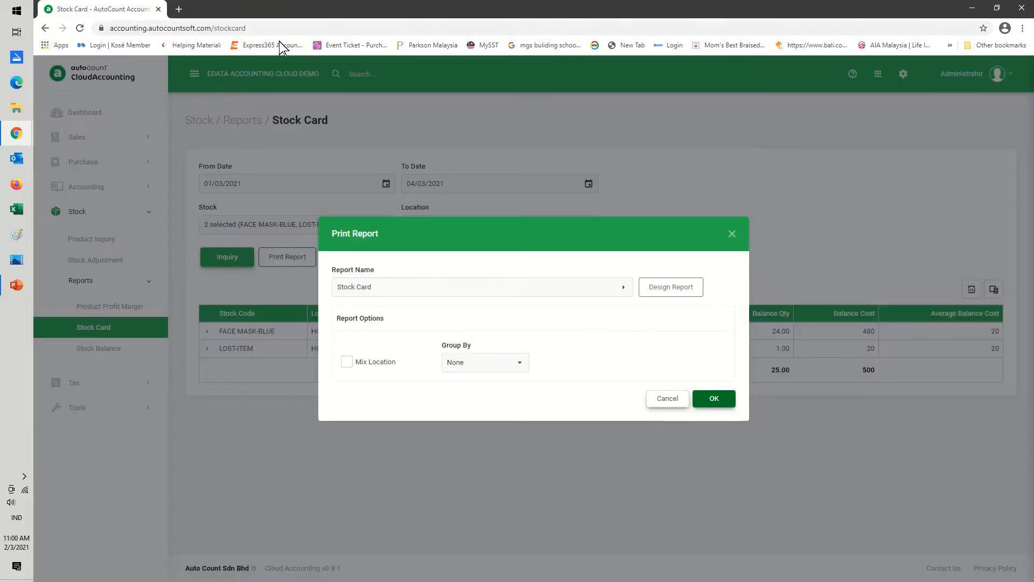
click(653, 398)
- Edit stock adjustment ADJ-000002, change its description to STOCK ADJUSTMENT-STOCK WRITE, and save it
click(97, 260)
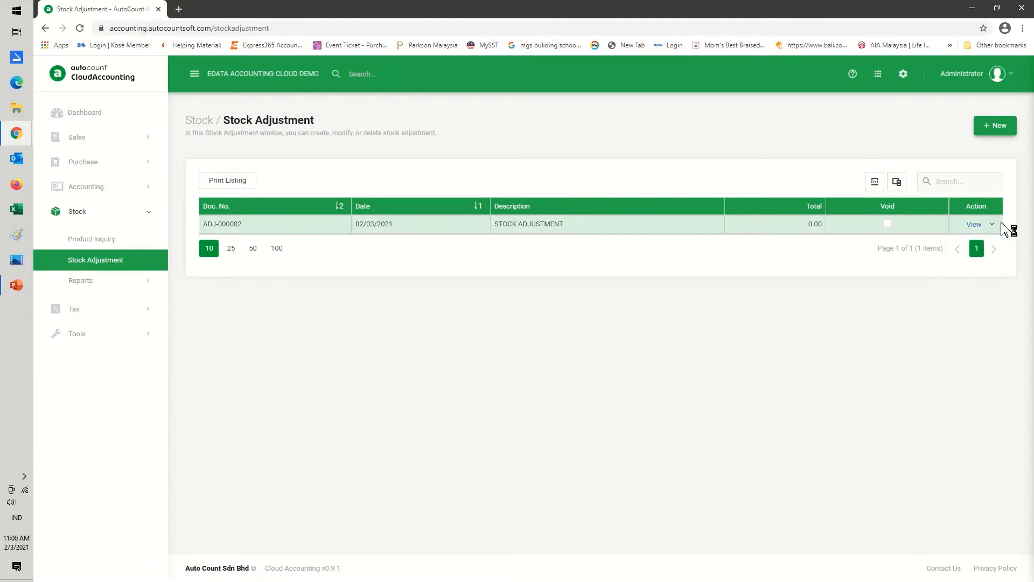
click(992, 226)
click(931, 243)
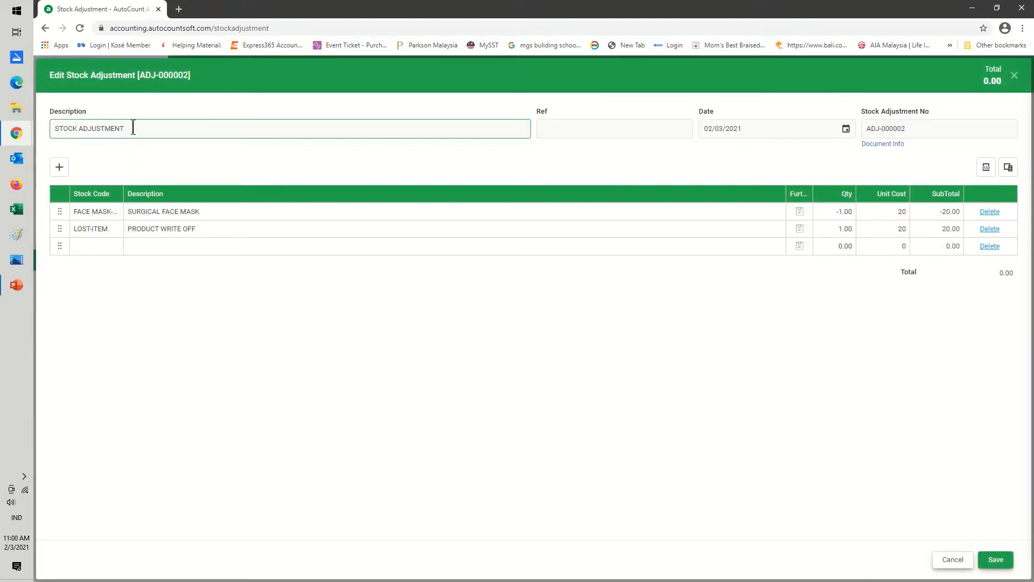
text(-STOCK WRI)
text(F=)
key(BackSpace)
key(BackSpace)
text(TE)
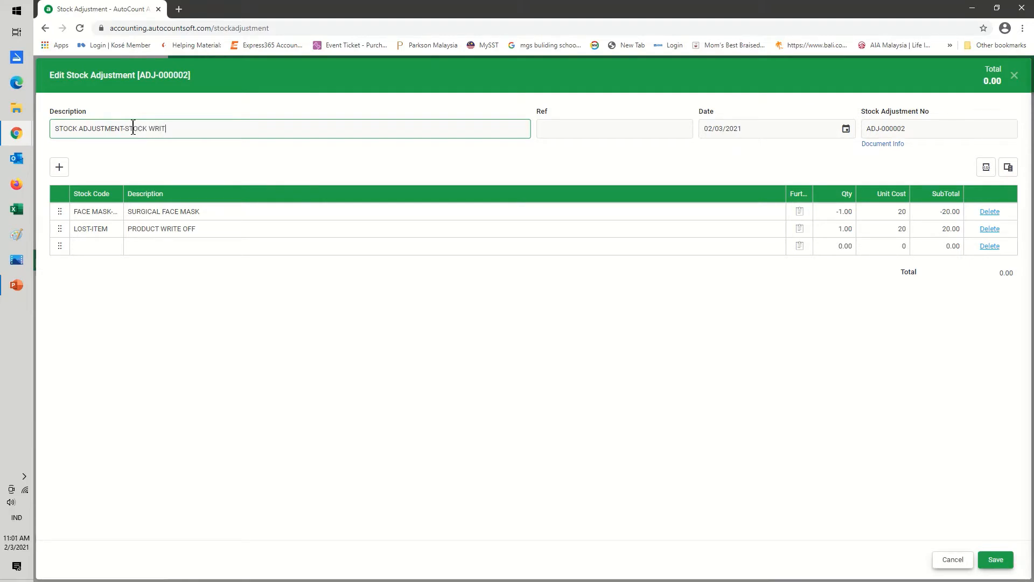
click(996, 559)
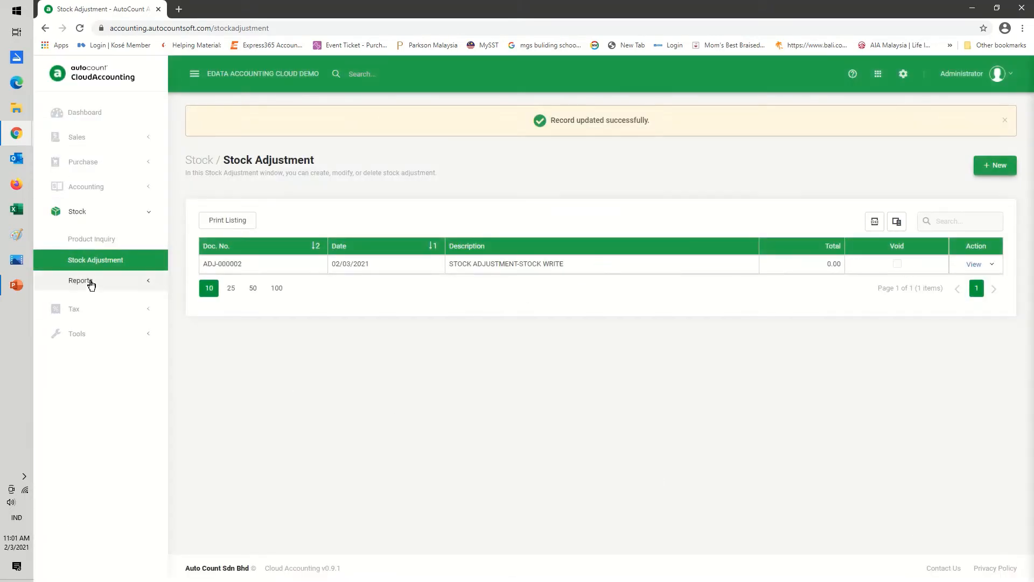
- Open the Stock Card report and set its end date to 04/03/2021
click(90, 282)
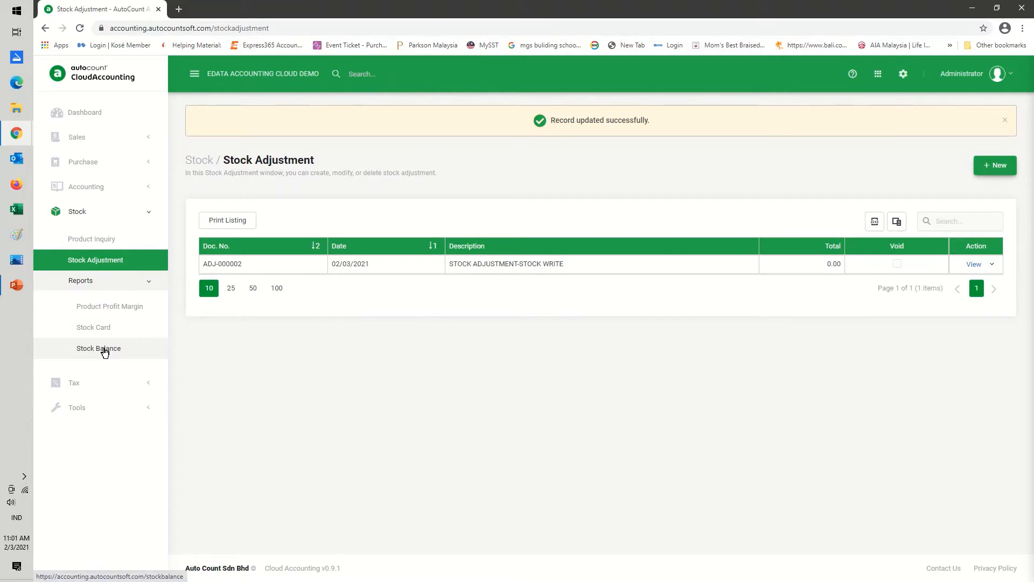
click(108, 331)
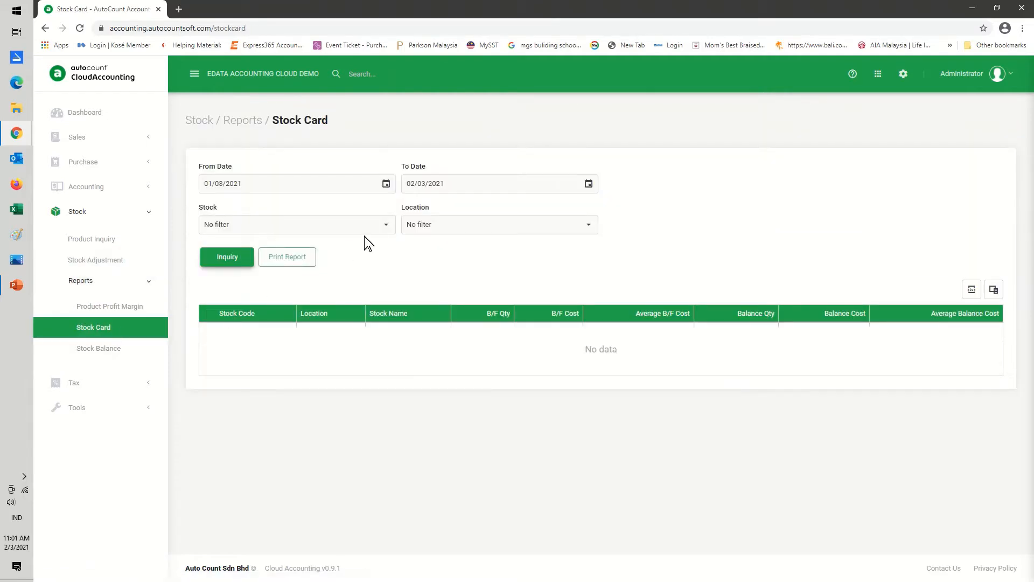
click(589, 183)
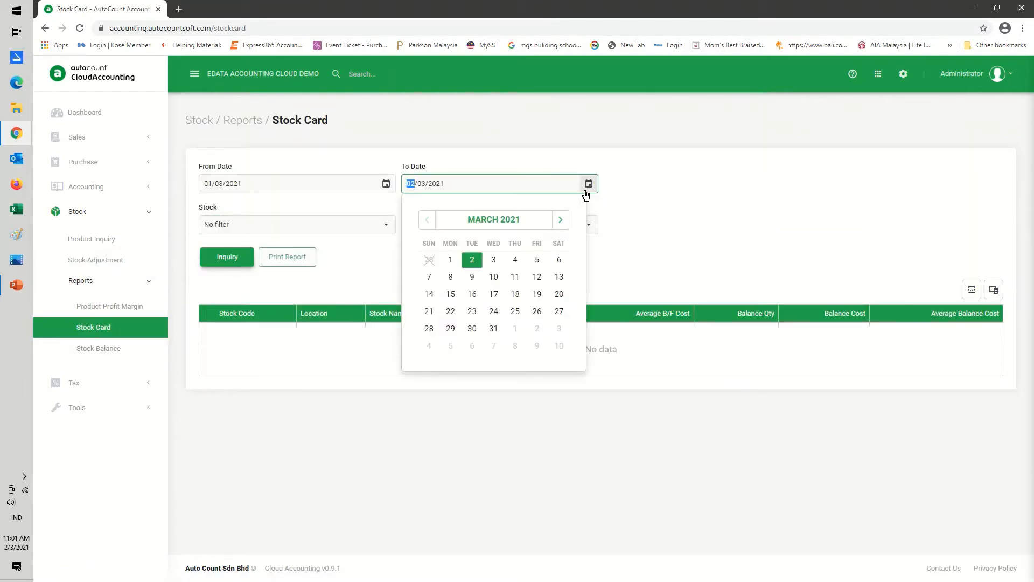
click(519, 261)
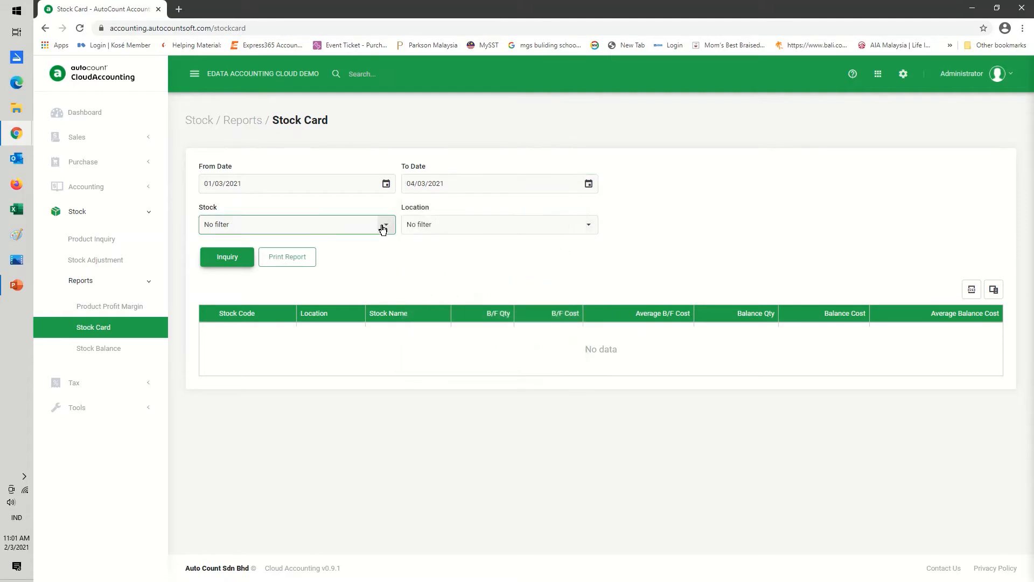
- Filter the stock card to the stock items FACE MASK-BLUE and LOST-ITEM, and run the inquiry
click(383, 224)
click(258, 284)
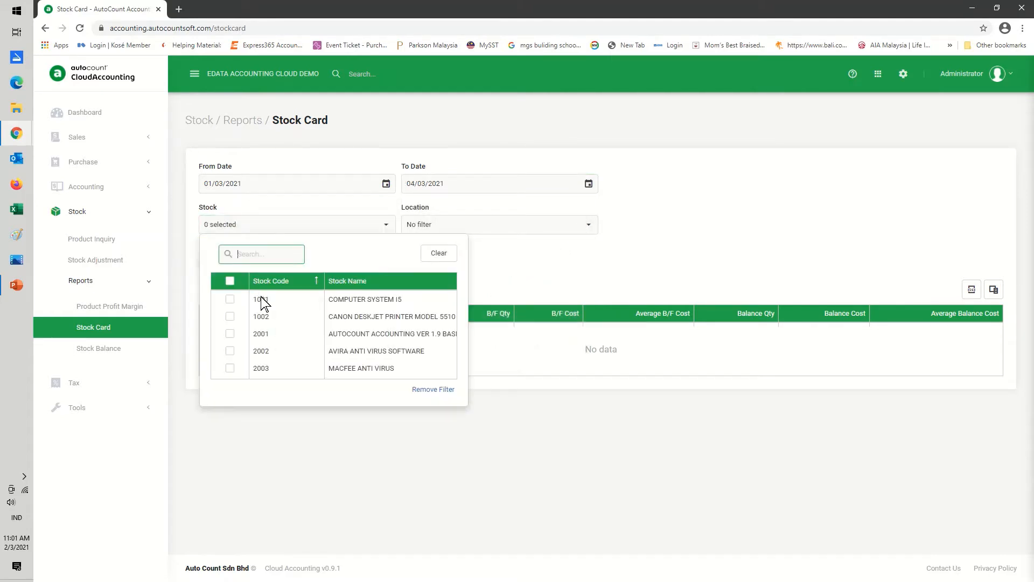
scroll(404, 353, down, 3)
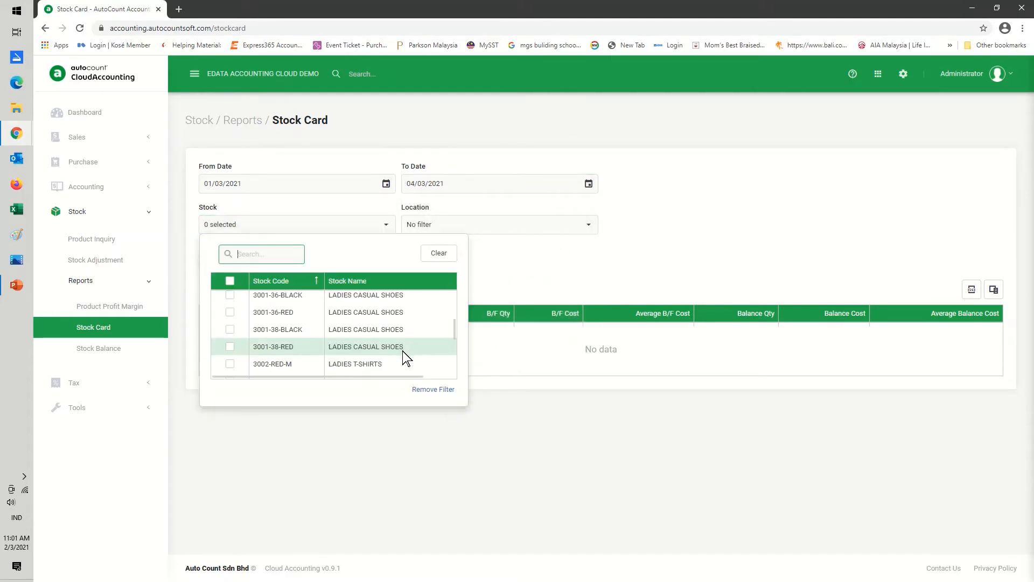
scroll(404, 353, down, 3)
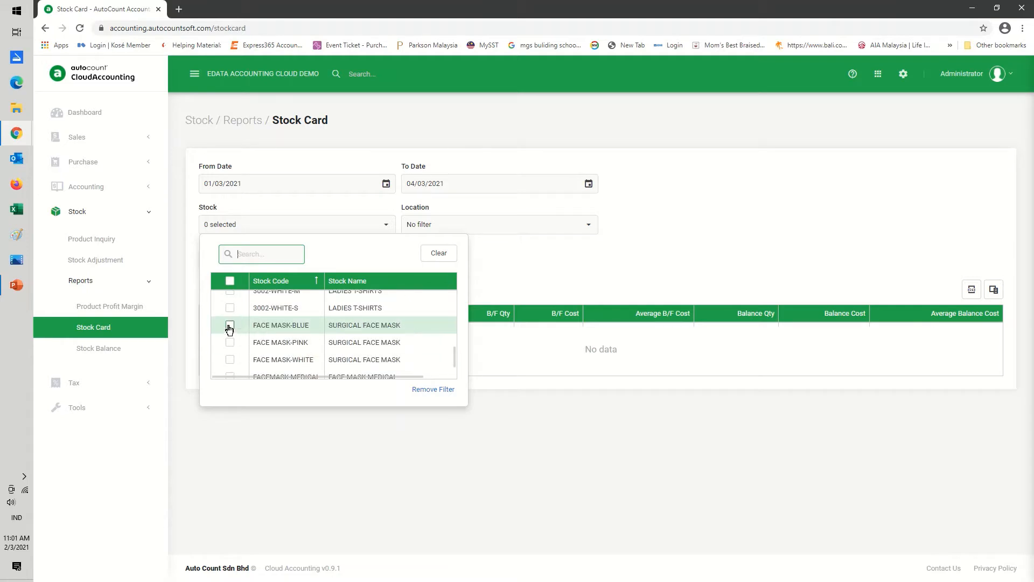
click(230, 325)
scroll(323, 331, down, 2)
click(231, 352)
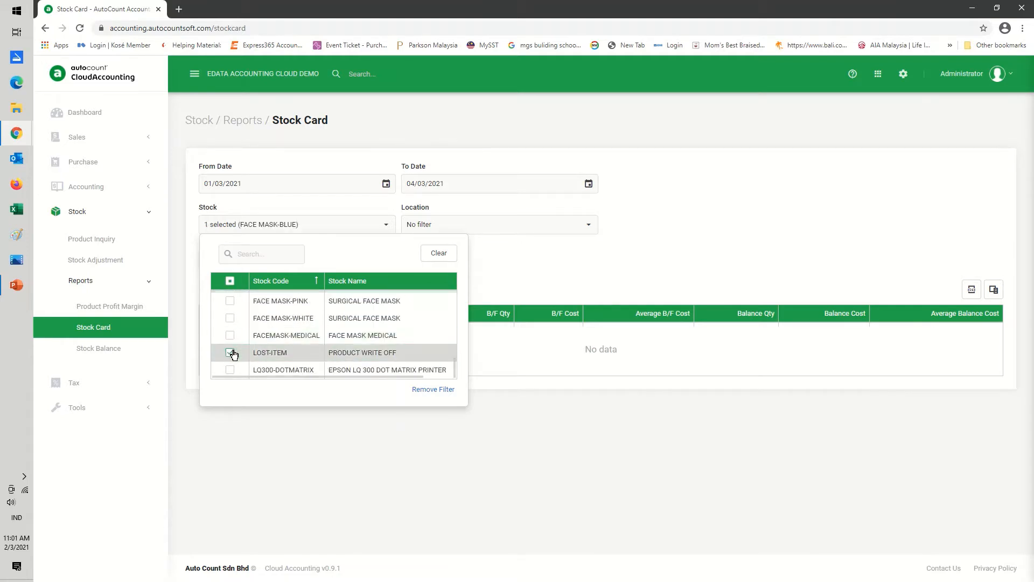
click(513, 411)
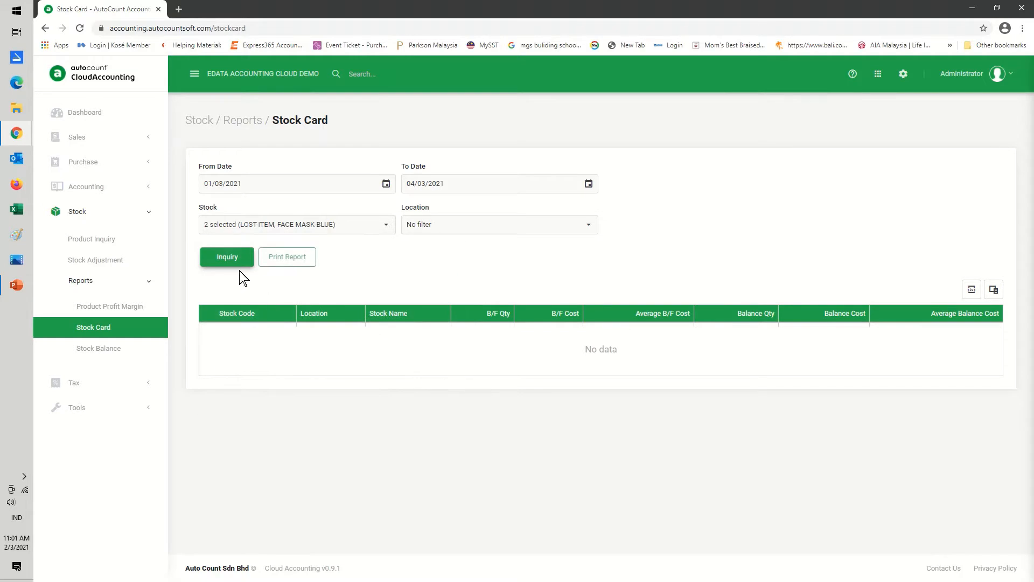
click(232, 257)
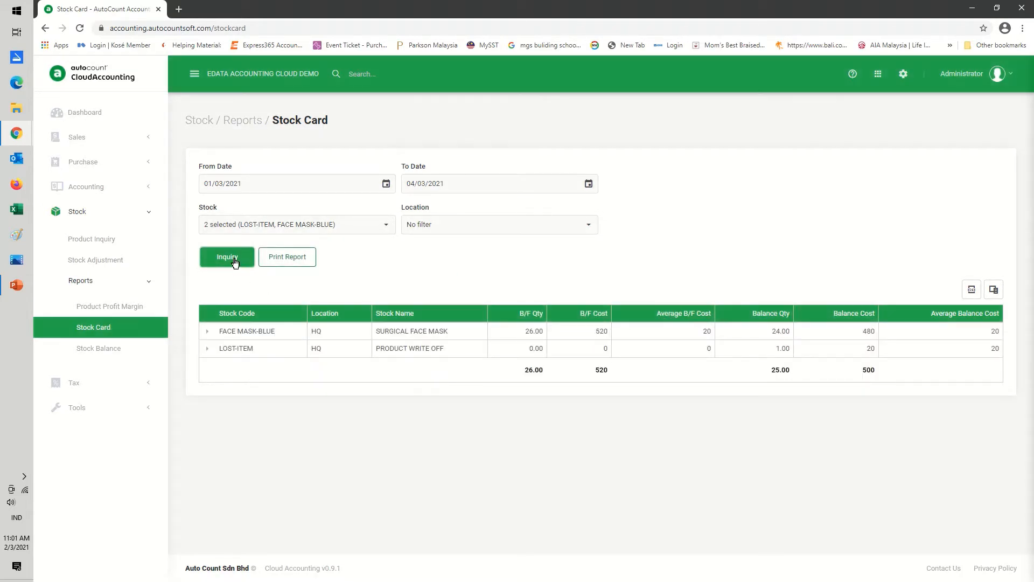
- Preview the printed Stock Card report for the two filtered items, and close the preview and print dialog
click(279, 258)
click(713, 400)
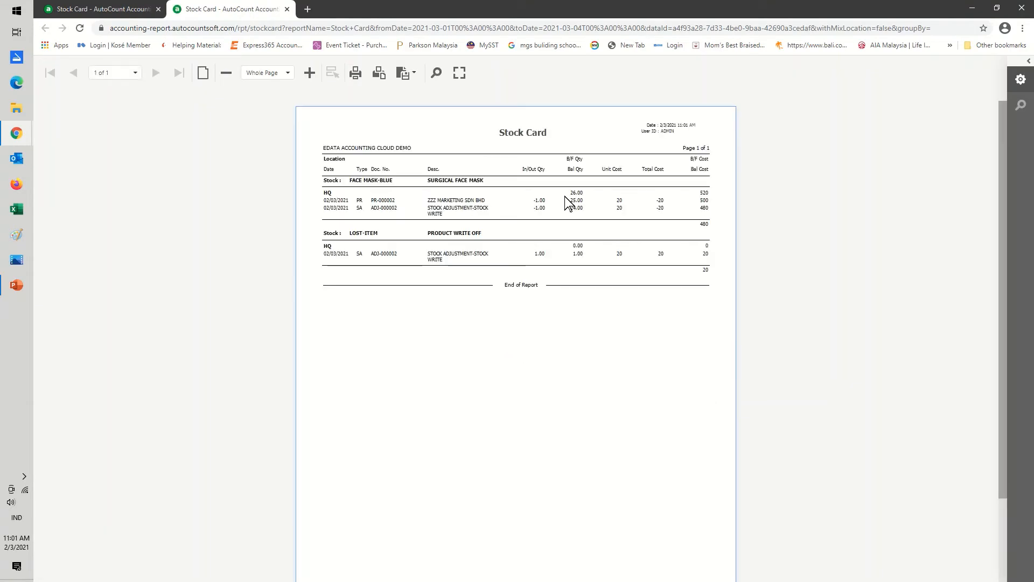
click(286, 9)
click(667, 399)
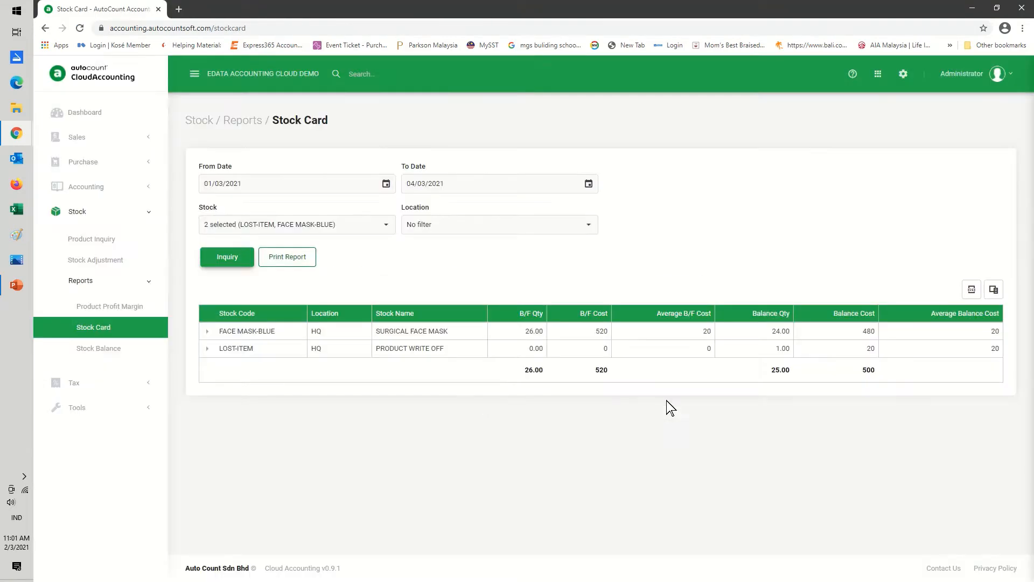
- Open the Product Profit Margin report, set its end date to 05/03/2021, and run the inquiry
click(117, 354)
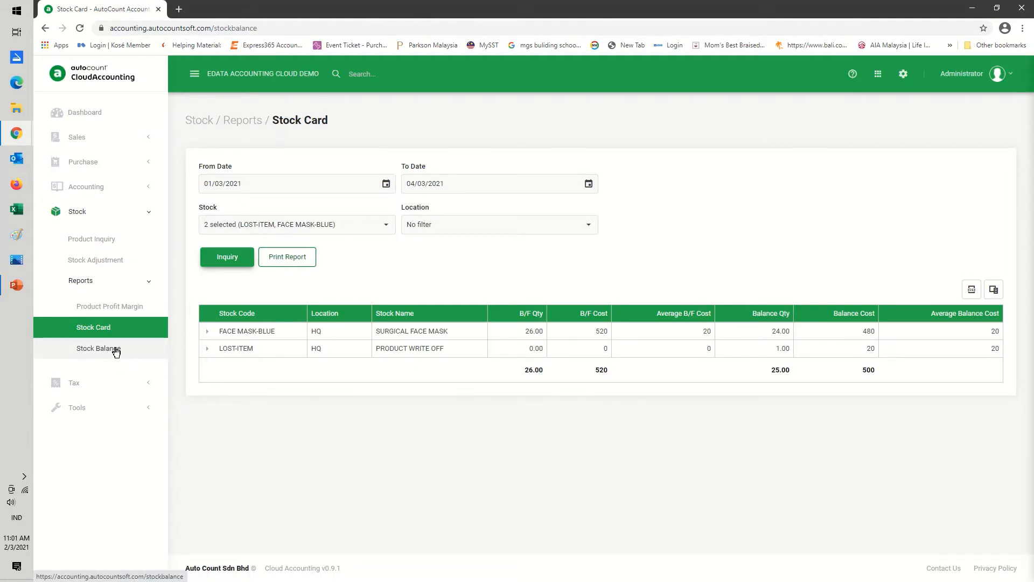
click(112, 308)
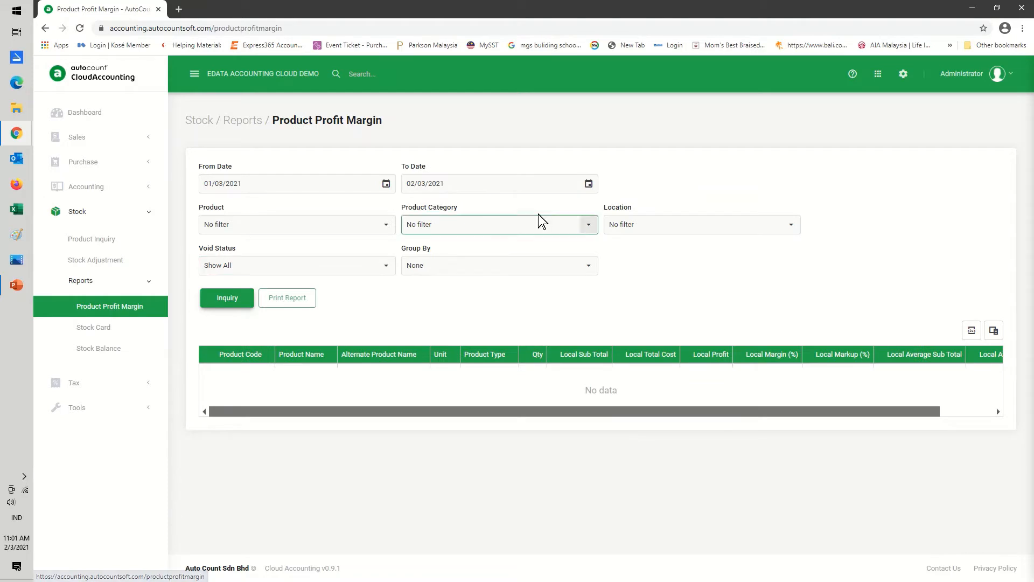
click(588, 184)
click(538, 258)
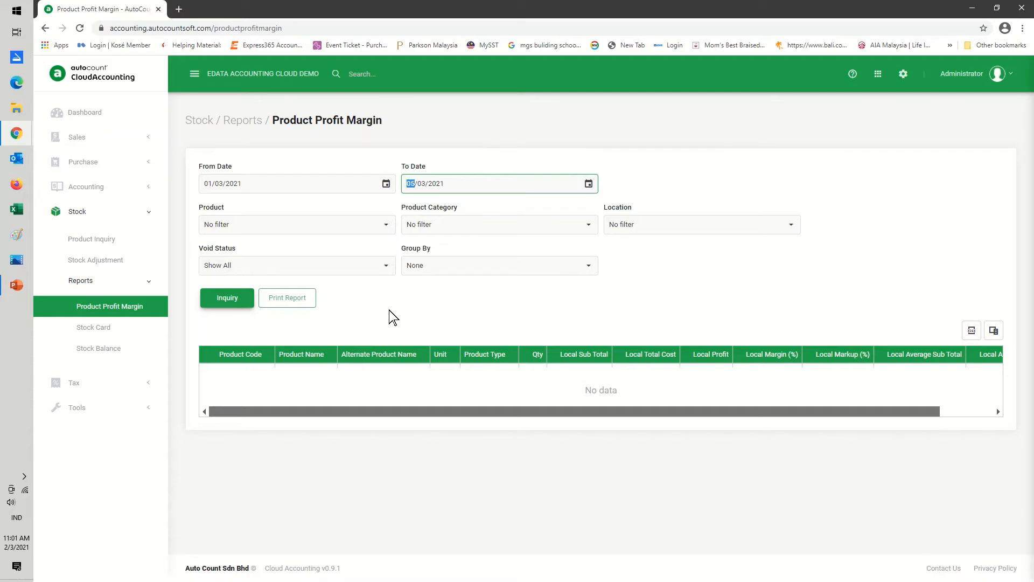
click(227, 300)
- Preview the printed Product Profit Margin report, and close the preview and print dialog
click(287, 299)
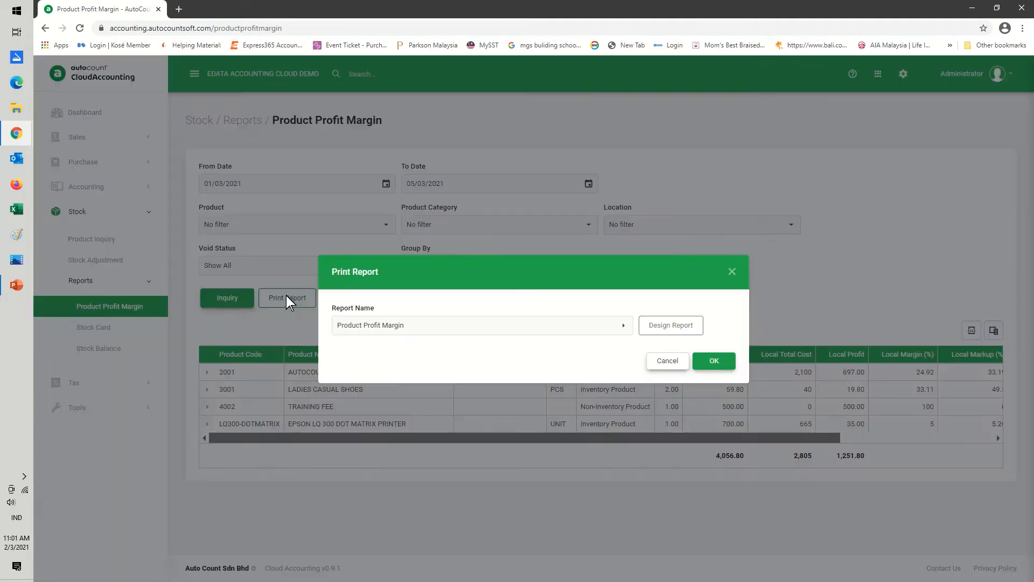
click(714, 362)
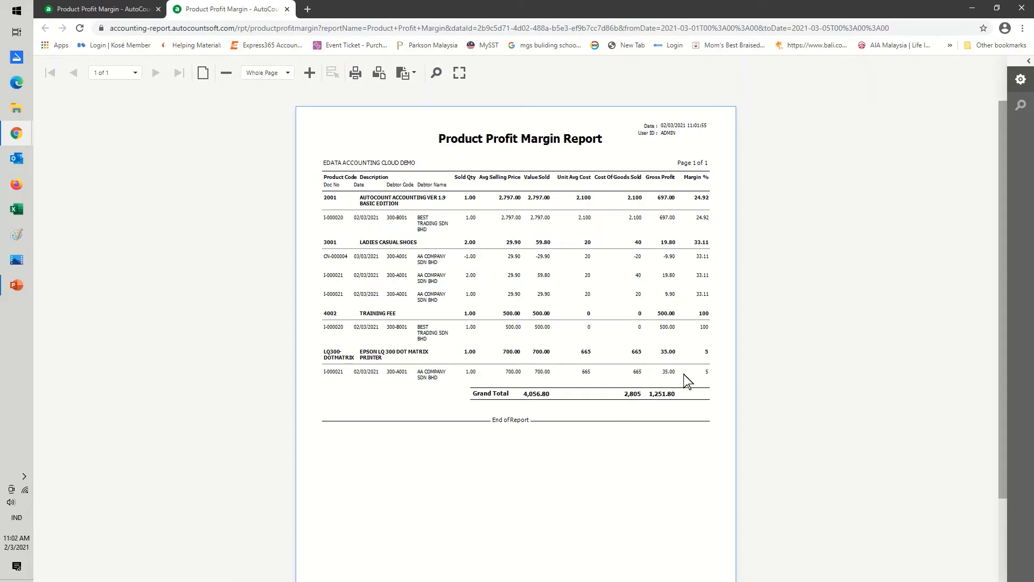
click(287, 10)
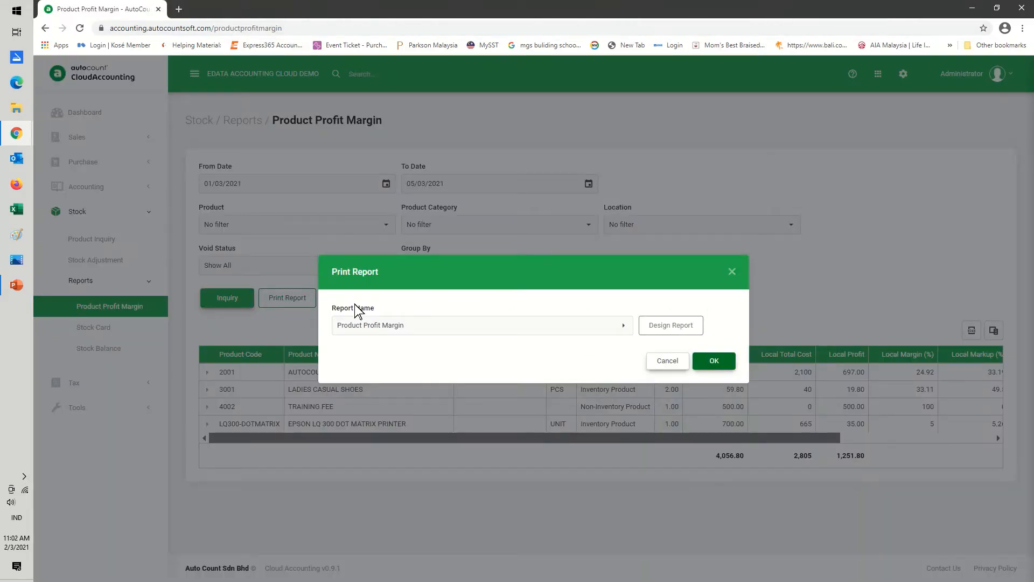
click(657, 361)
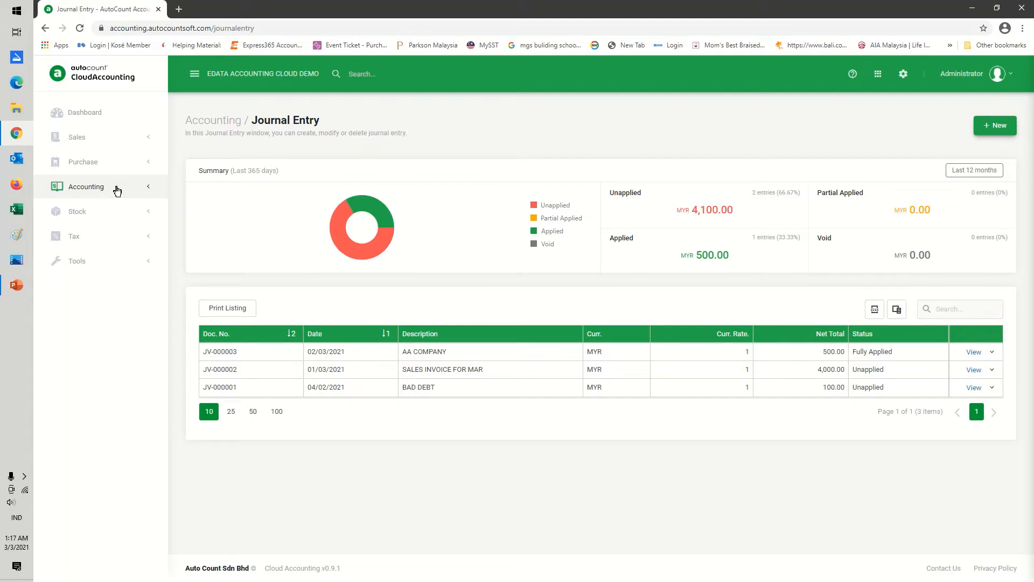
- Search for "ladies" in the stock Product Inquiry and display the details of LADIES CASUAL SHOES
click(110, 211)
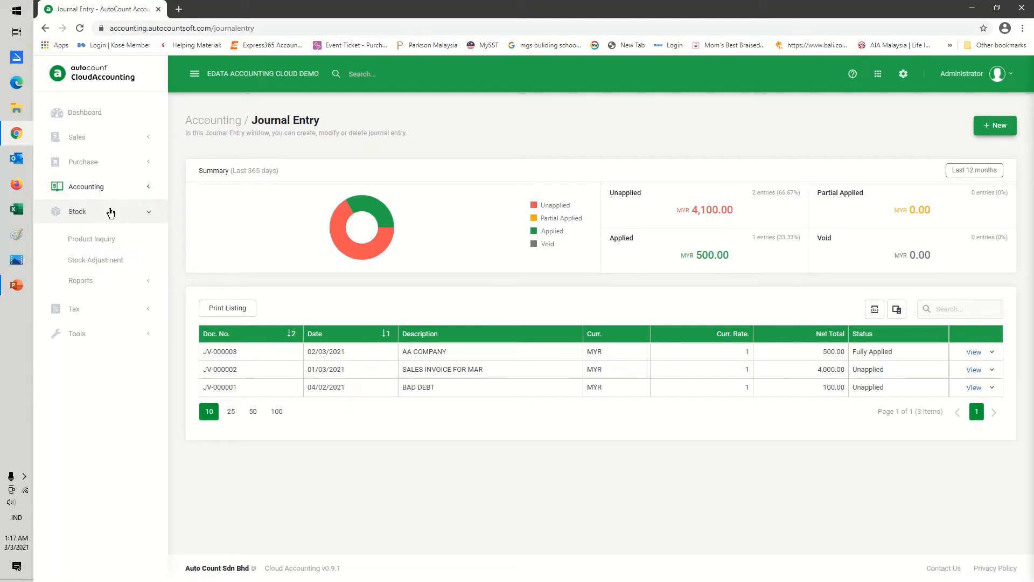
click(113, 240)
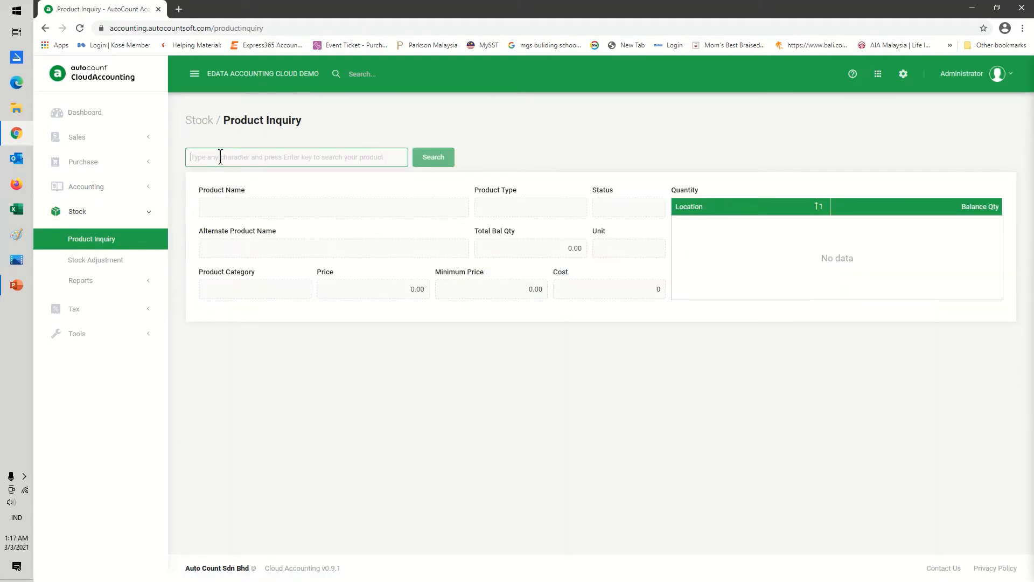
text(l)
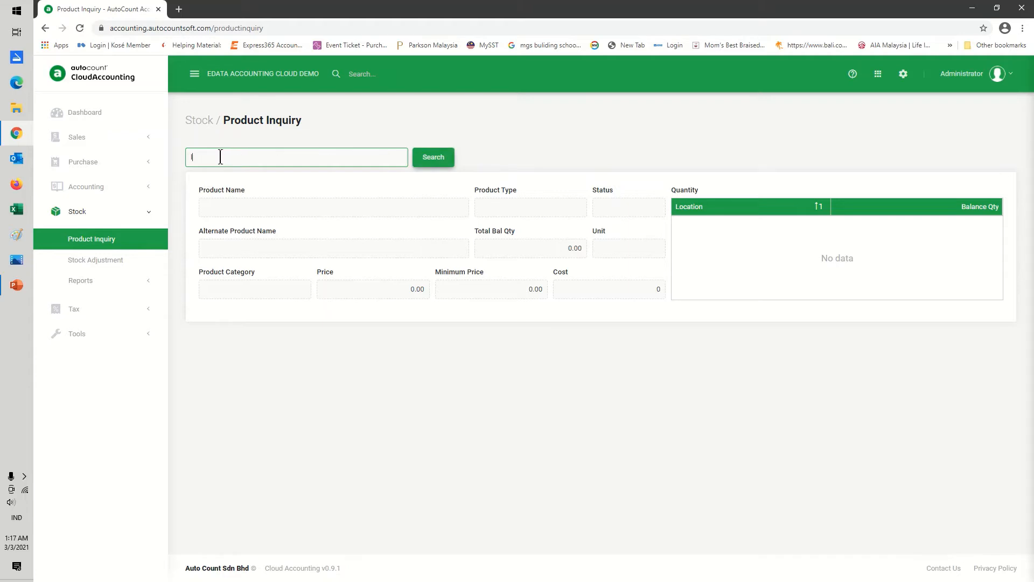
text(adies)
click(430, 157)
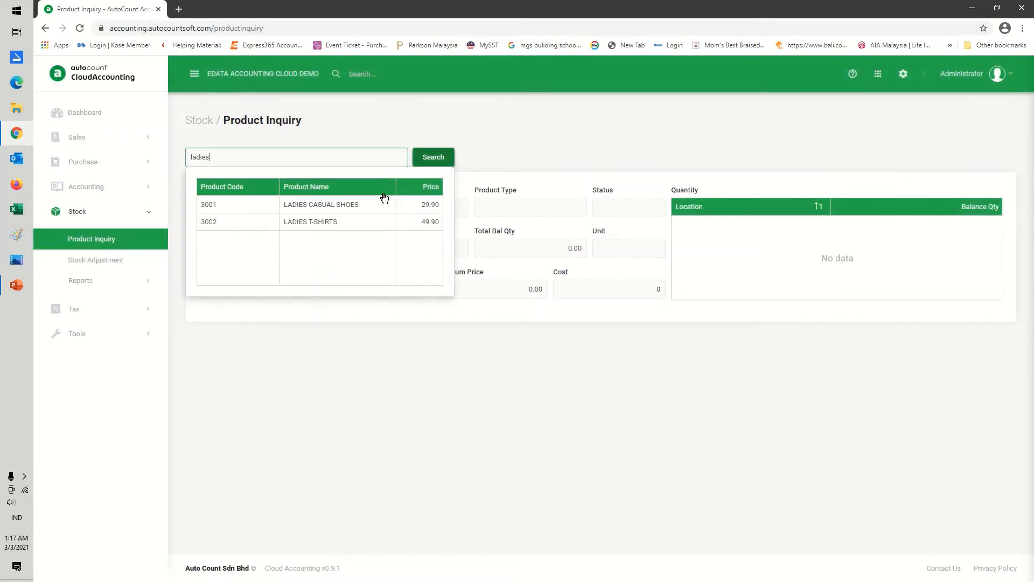
click(341, 202)
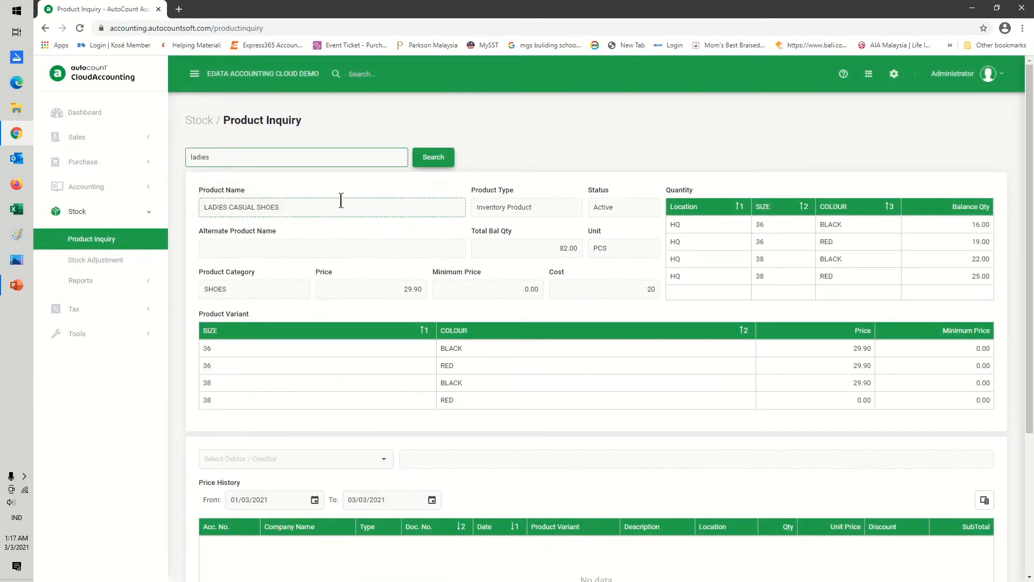
- Select debtor AA COMPANY SDN BHD for the product and review its price history, product costs and aging
scroll(350, 277, down, 2)
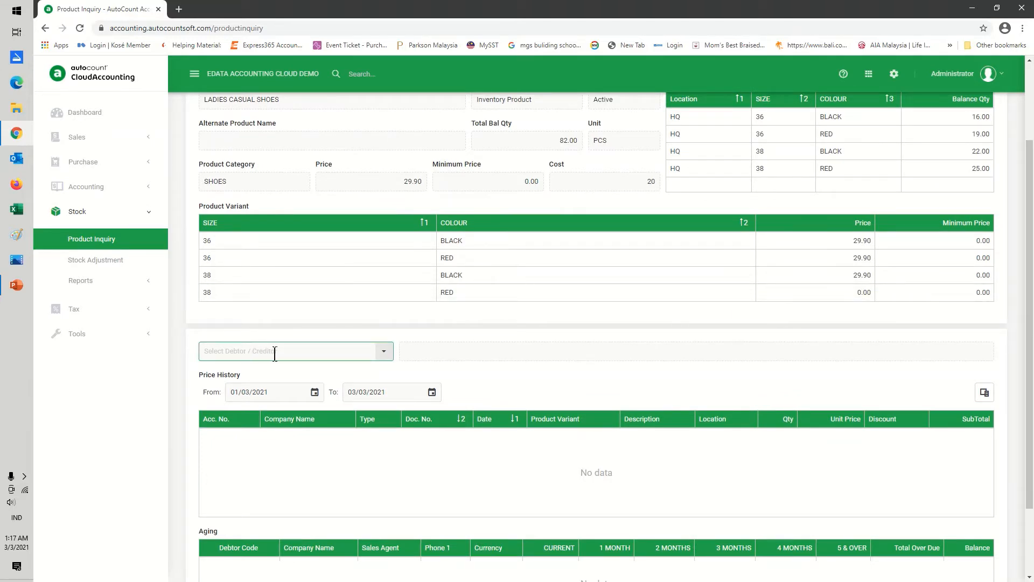
click(384, 357)
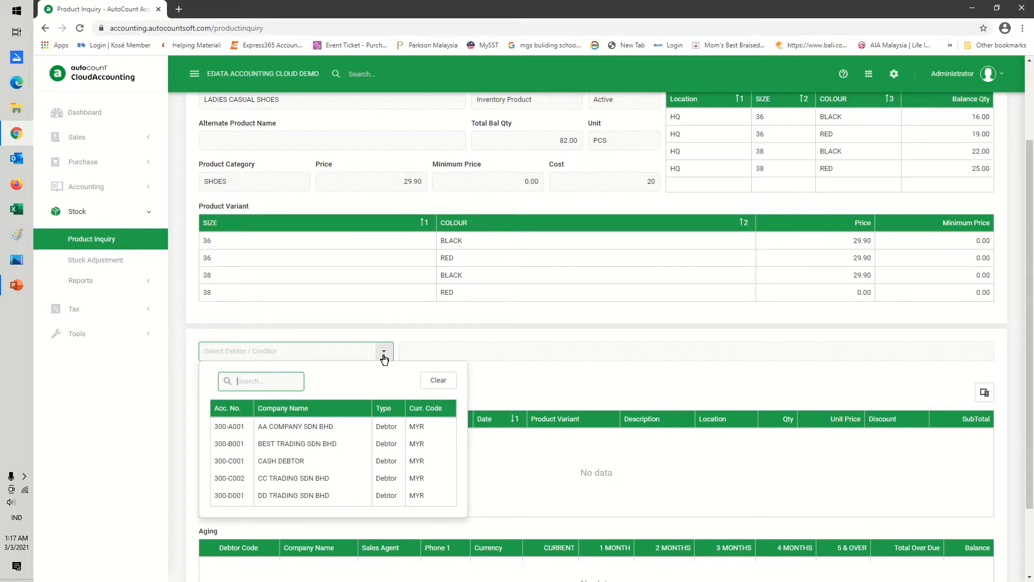
click(286, 428)
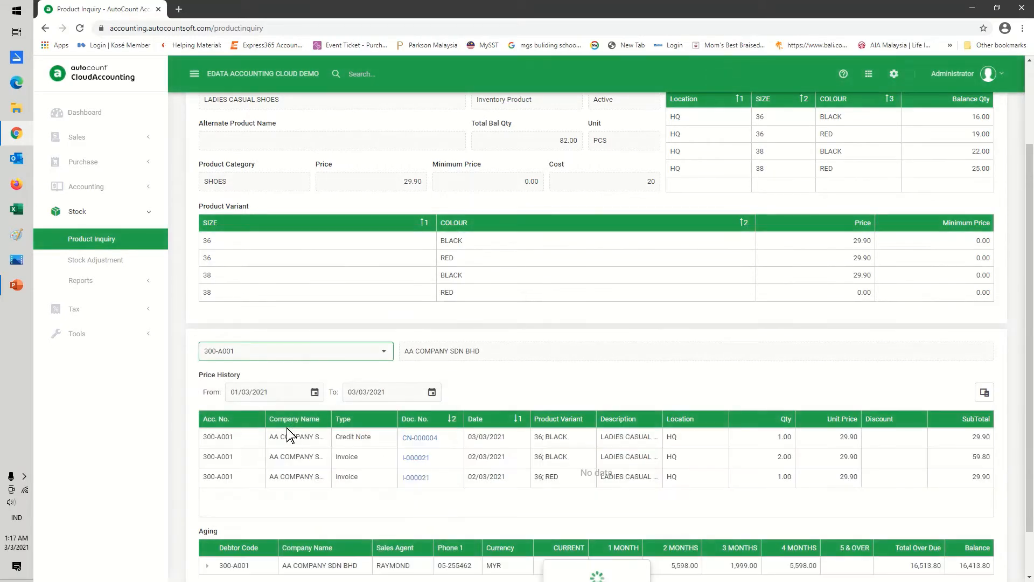
click(419, 390)
scroll(420, 388, down, 1)
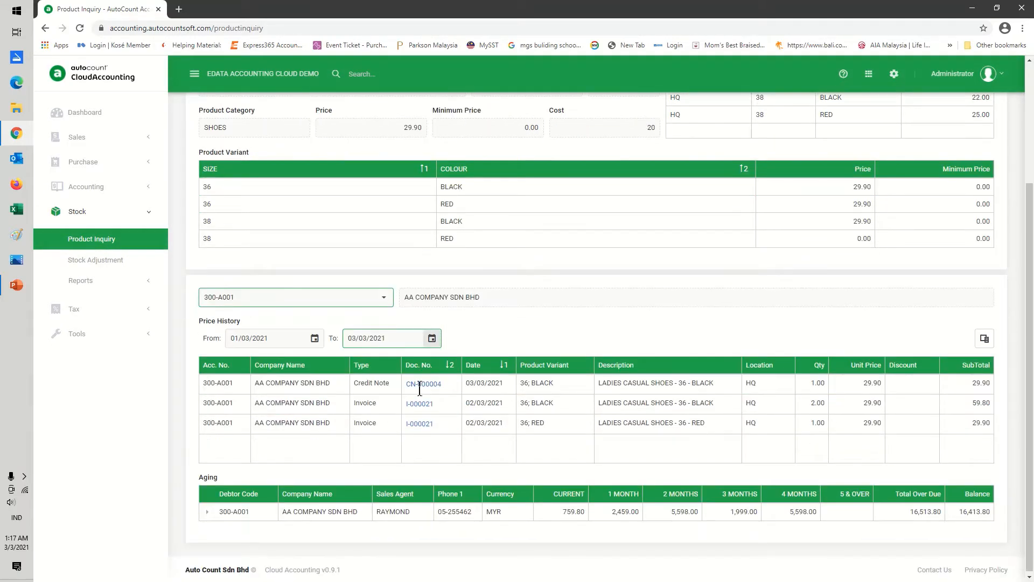
scroll(384, 281, up, 2)
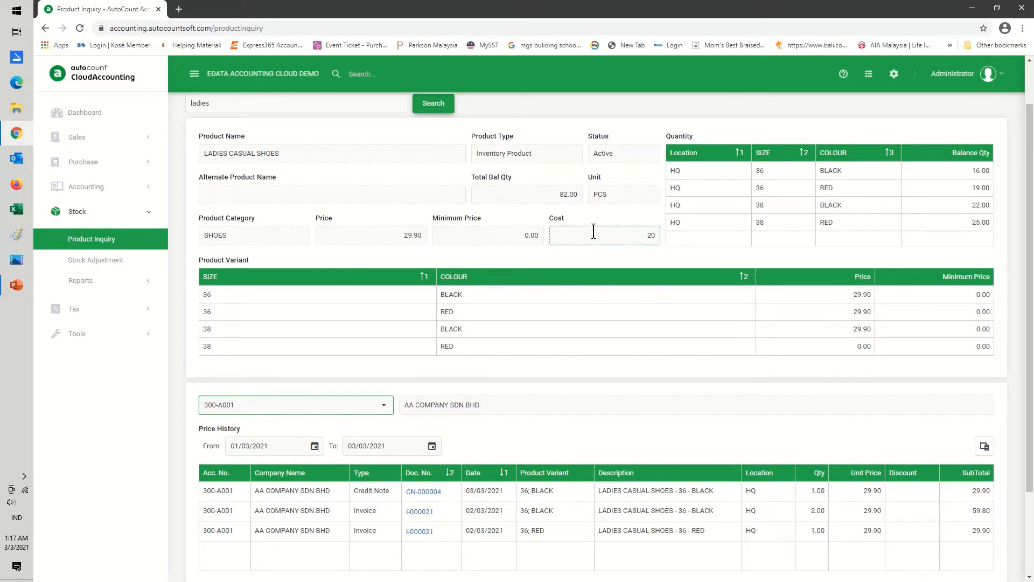
scroll(586, 264, down, 2)
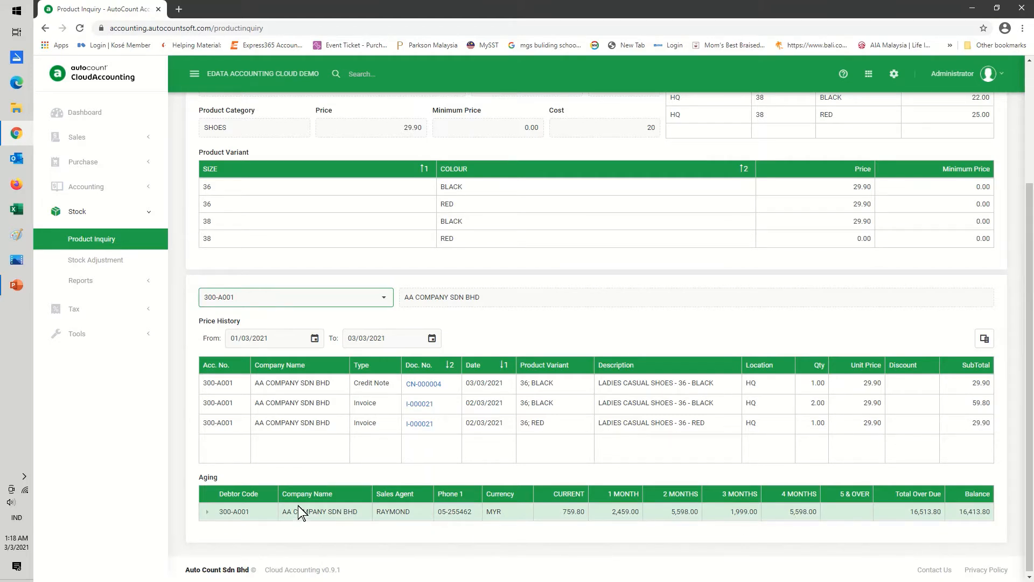
scroll(299, 506, down, 1)
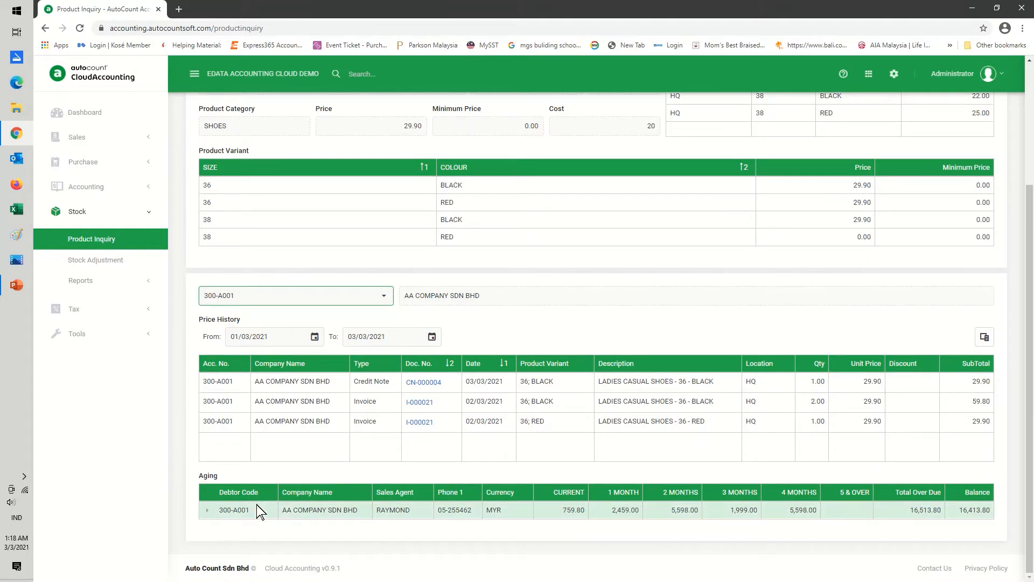
- Switch the product inquiry to creditor TTY MARKETING SDN BHD to review its price history and aging
click(383, 296)
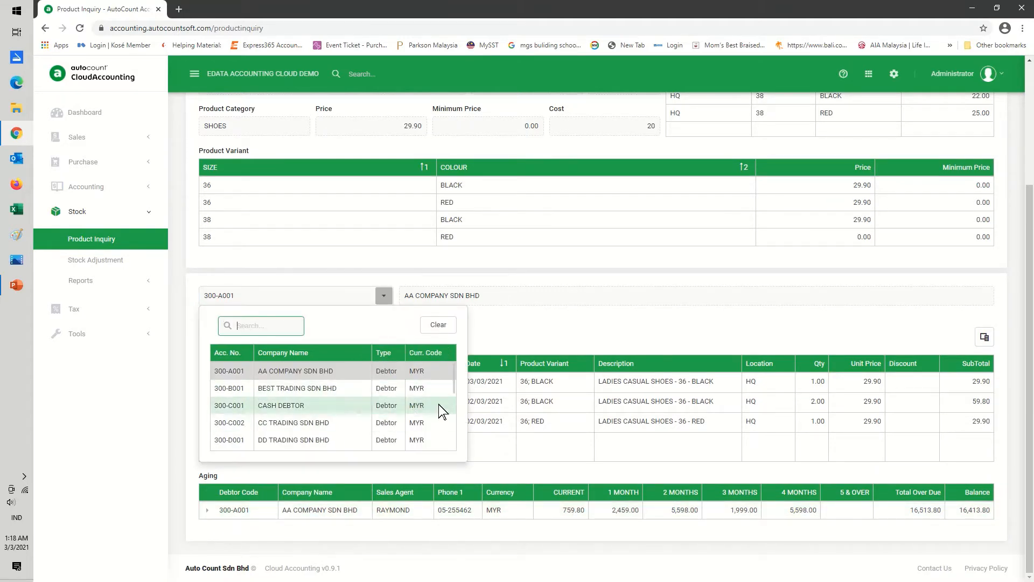
scroll(448, 406, down, 3)
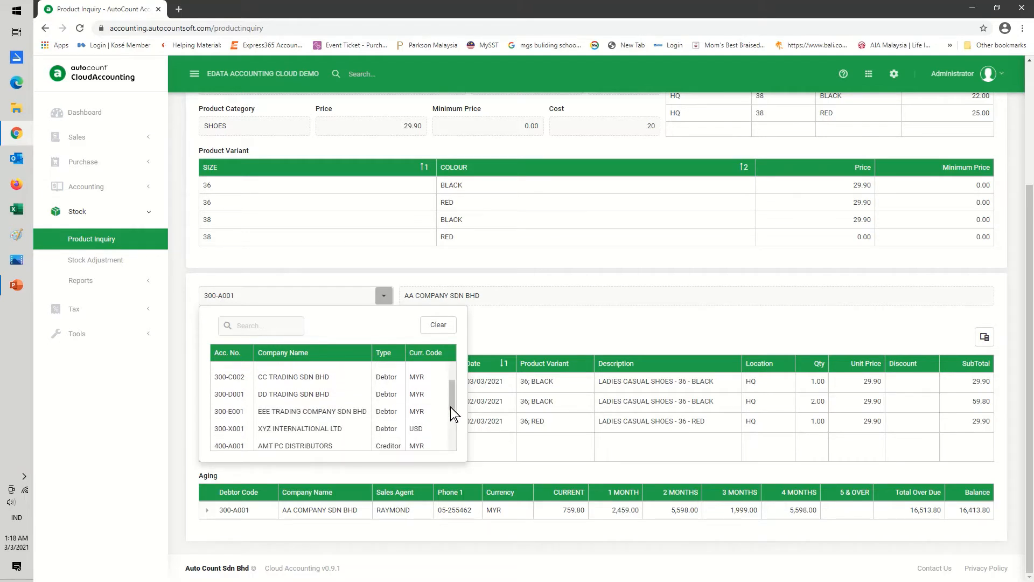
drag(451, 408, 441, 439)
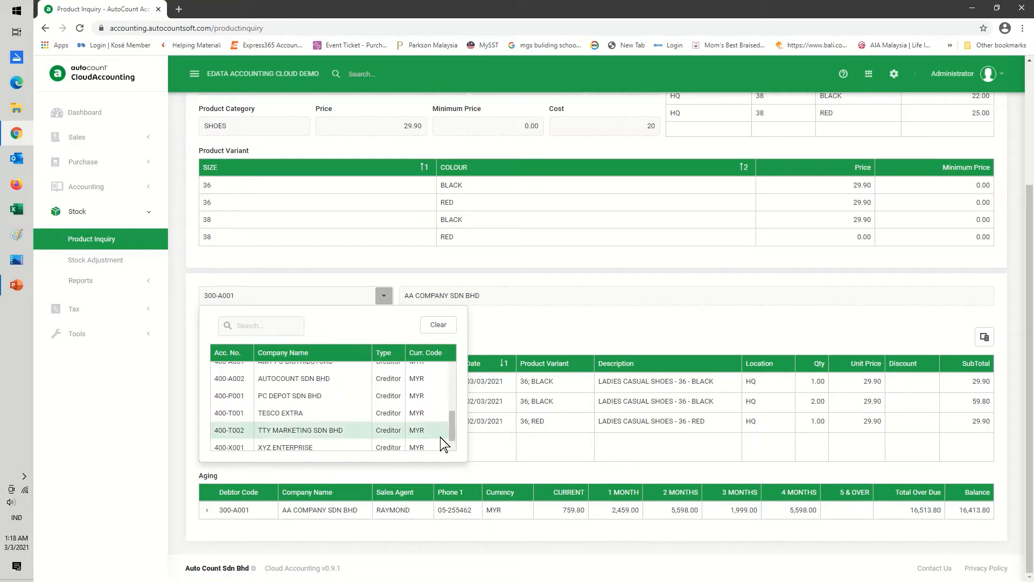
click(319, 430)
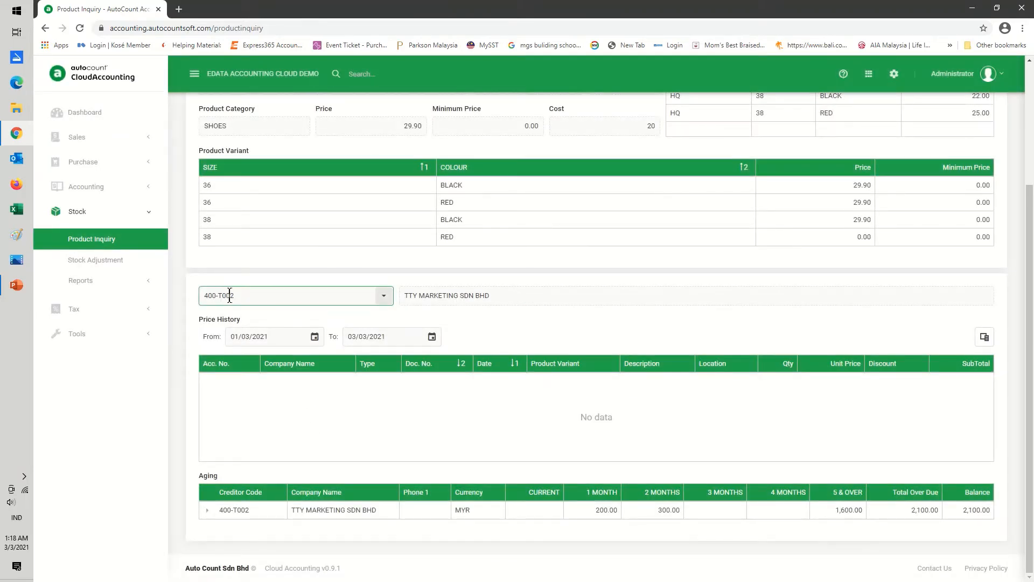
- Set the start date of the TTY MARKETING SDN BHD price history to 01/01/2021 and review the listed purchases
click(315, 337)
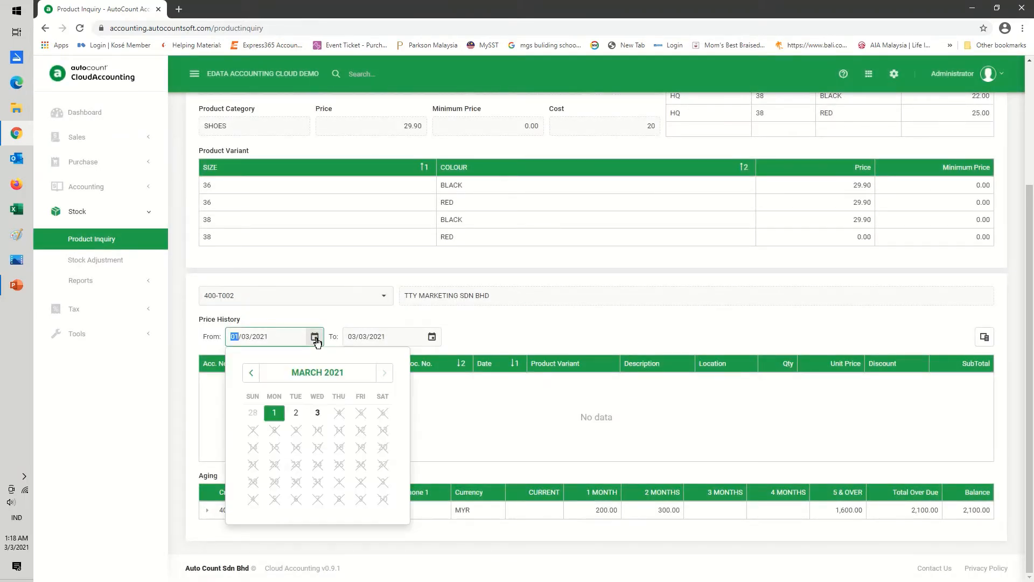
click(251, 372)
click(251, 373)
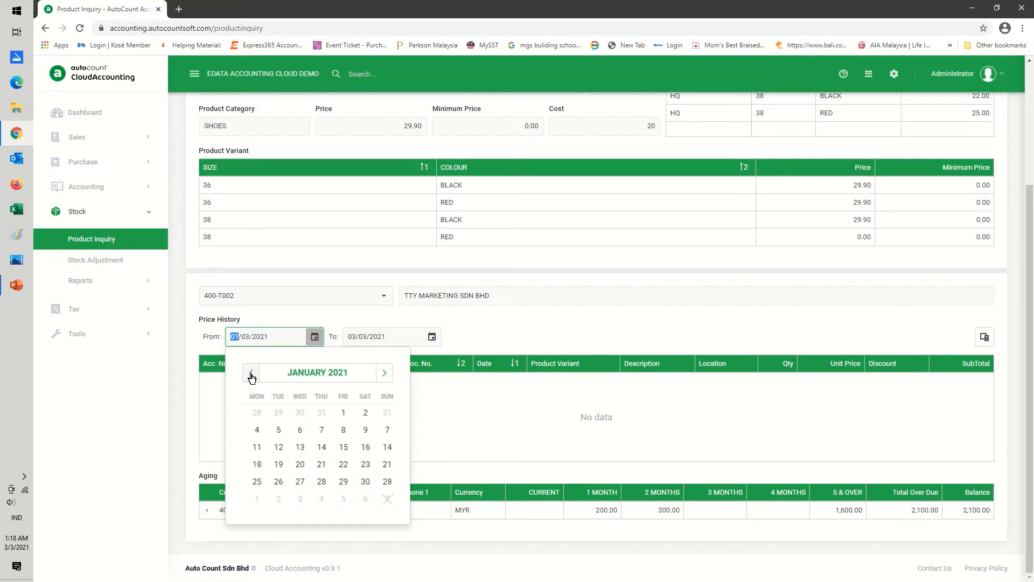
click(362, 416)
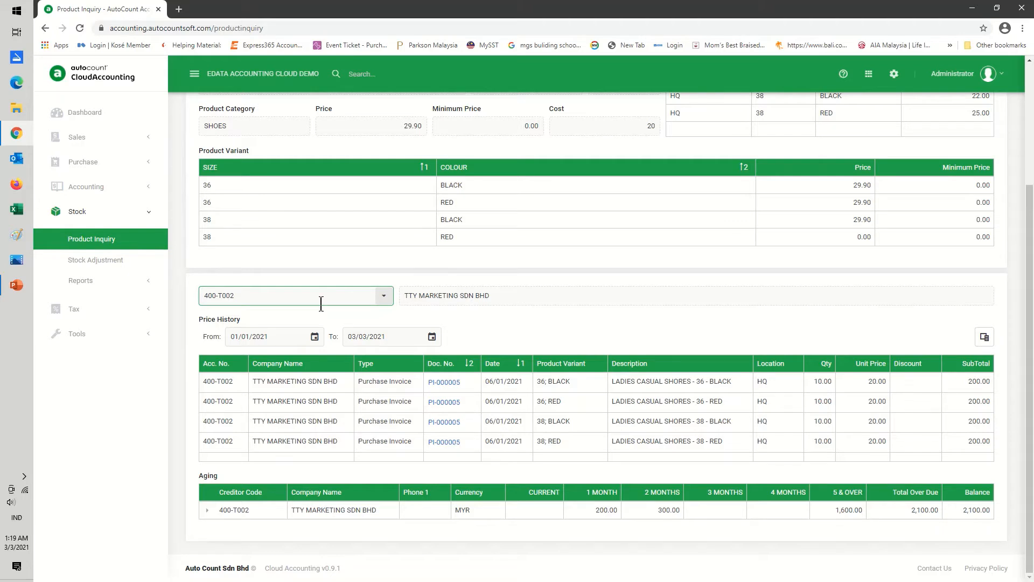
- Create a new receipt voucher in Cash Book Entry with debtor AA COMPANY SDN BHD as the payer
click(103, 188)
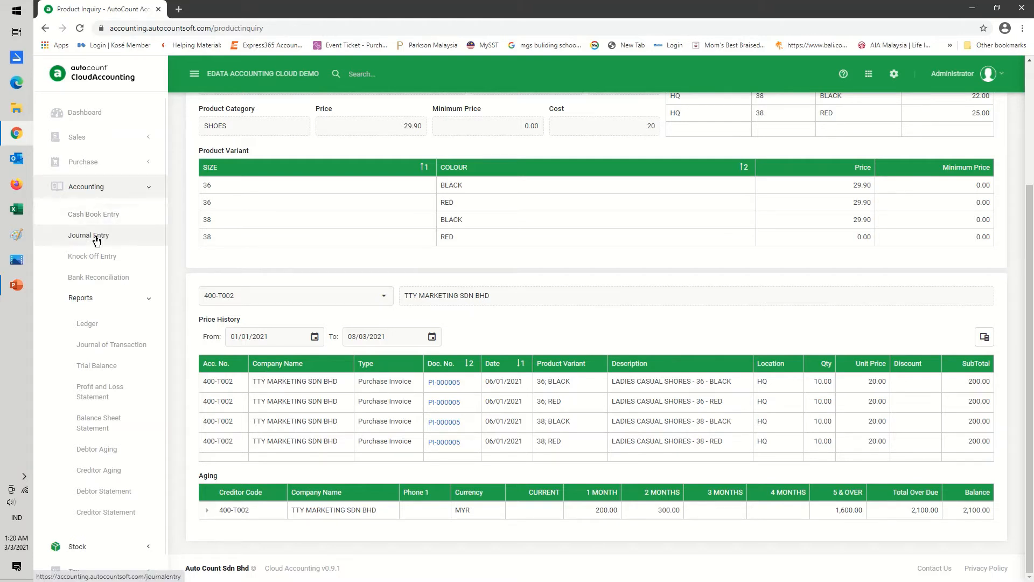
click(126, 217)
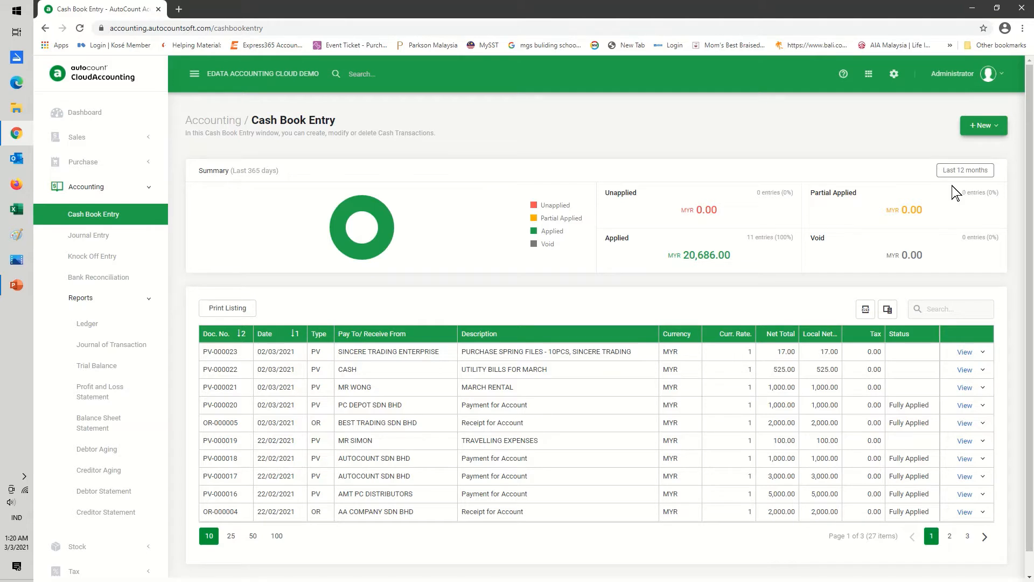
click(996, 127)
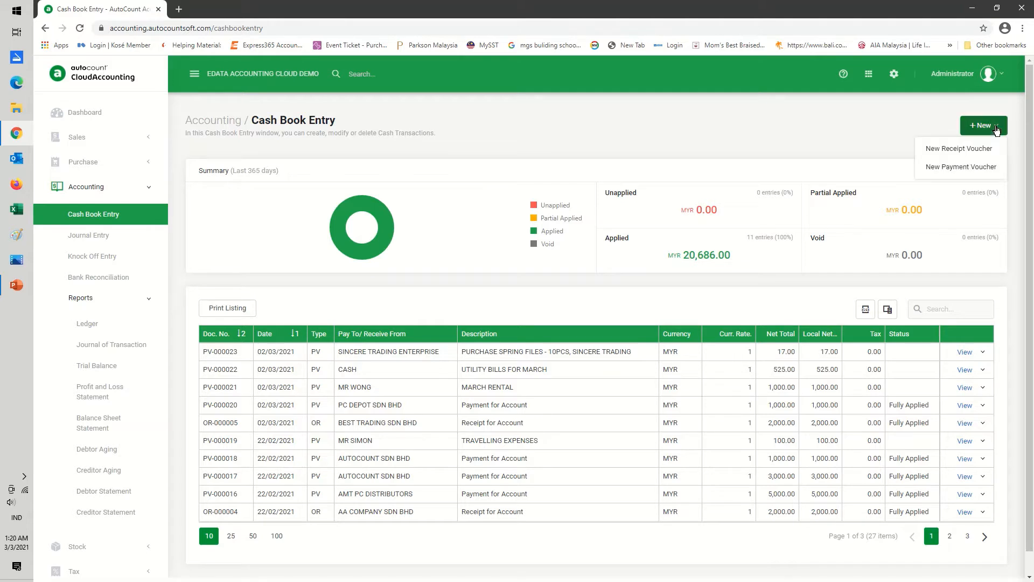
click(971, 150)
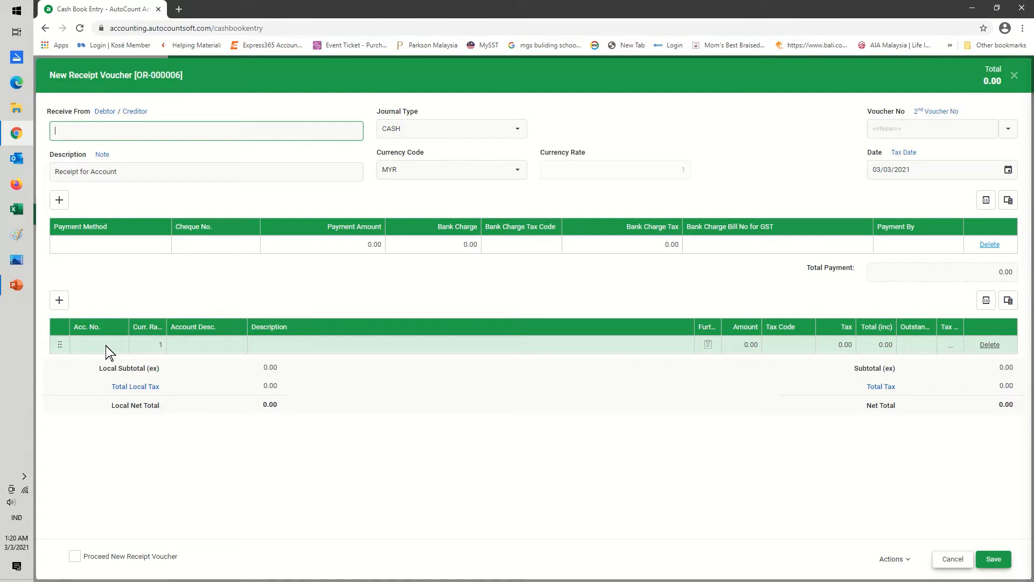
click(105, 113)
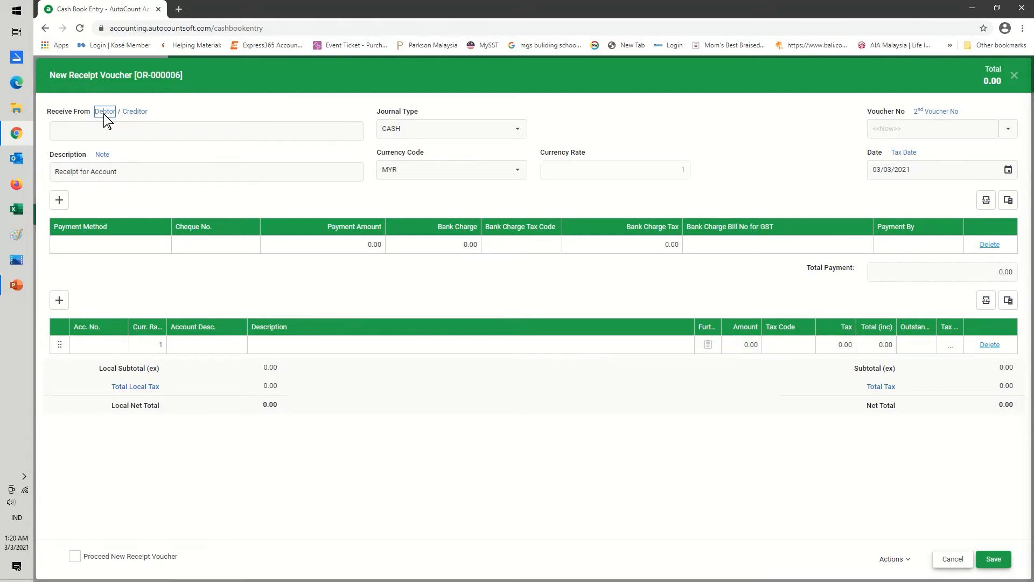
click(419, 306)
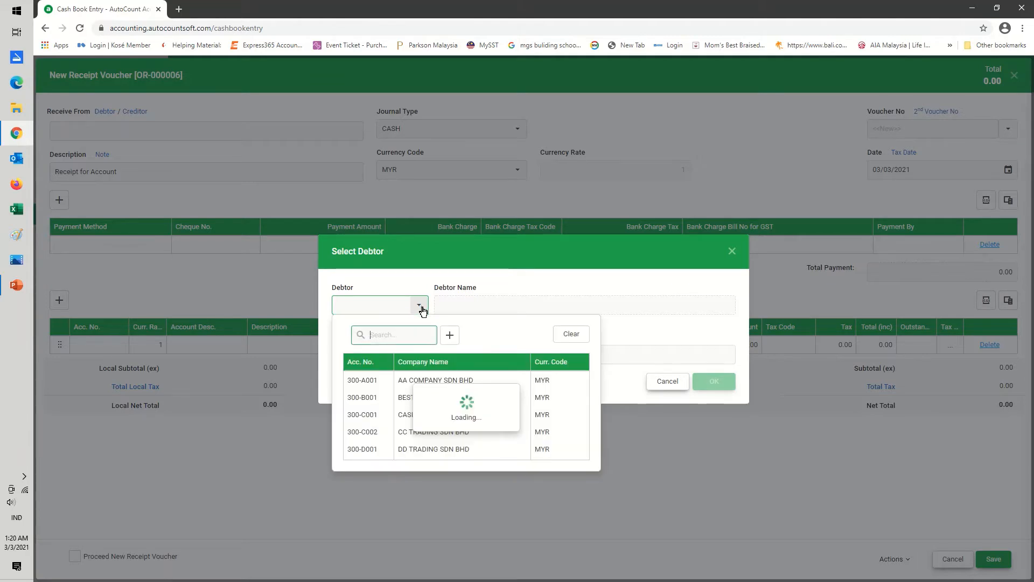
click(461, 380)
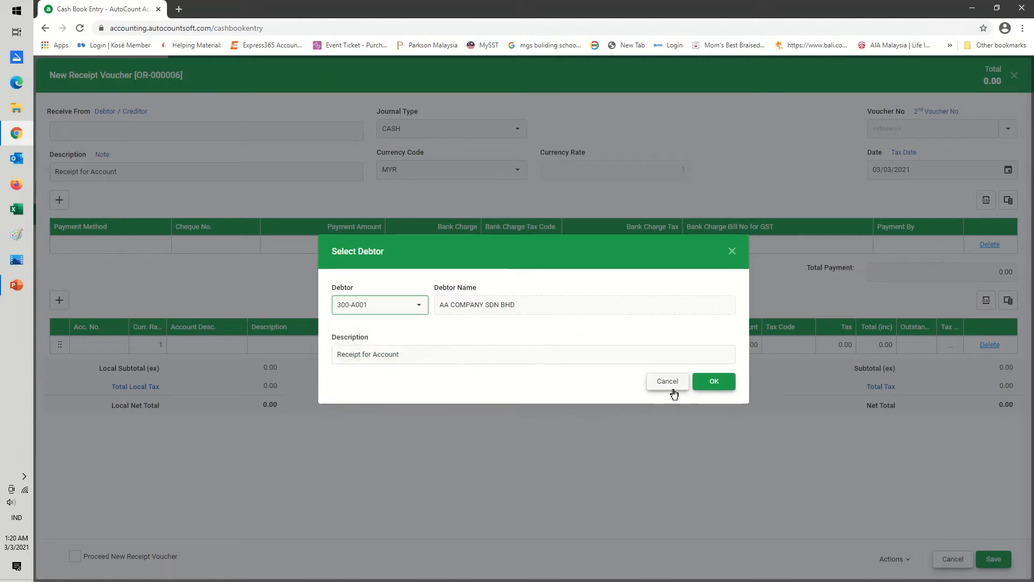
click(714, 380)
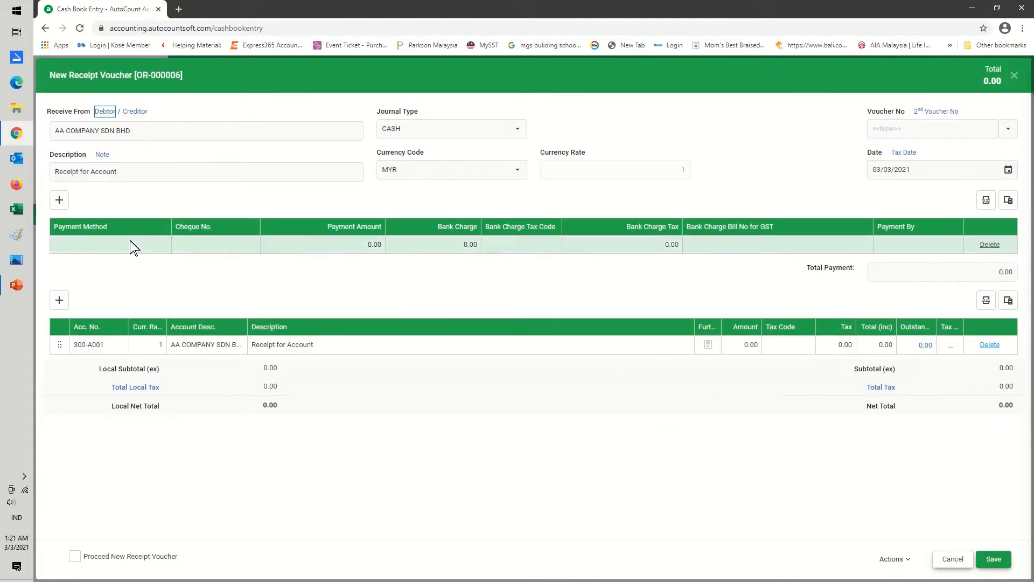
- Add another payment line, and fill the first line with RHB BANK, cheque number pbb 7878 and a payment amount of 2,000.00
click(60, 201)
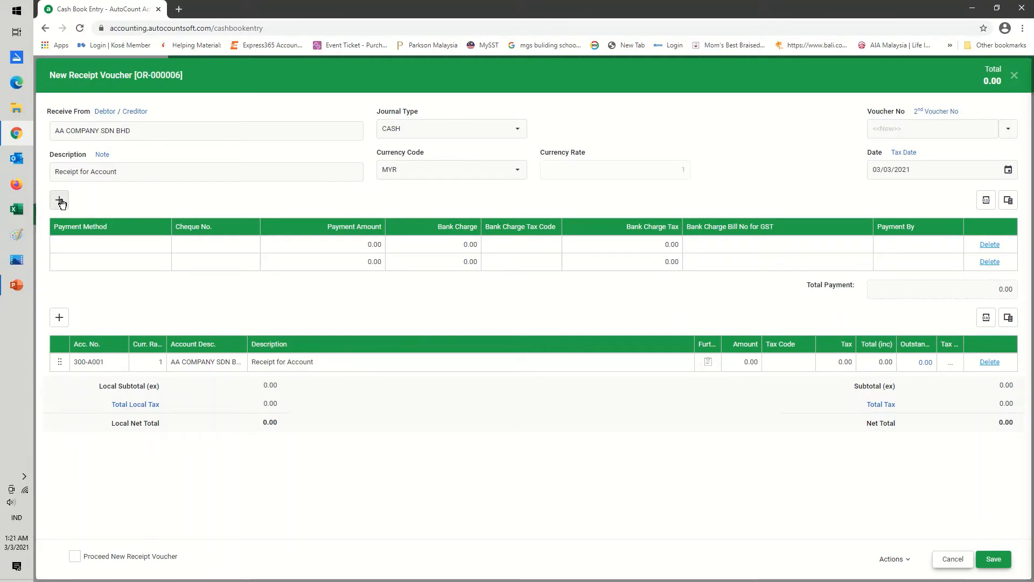
click(100, 241)
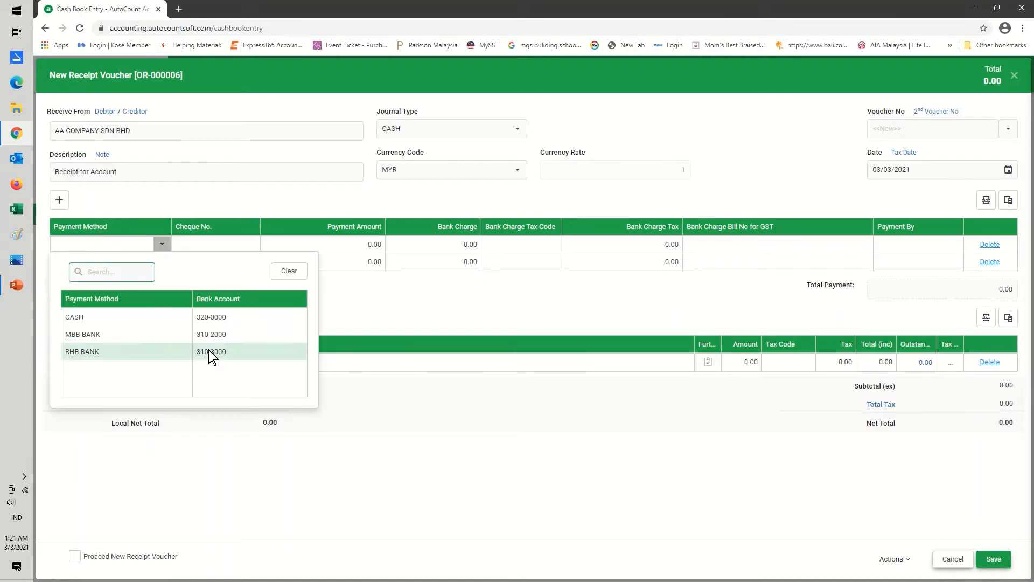
click(150, 351)
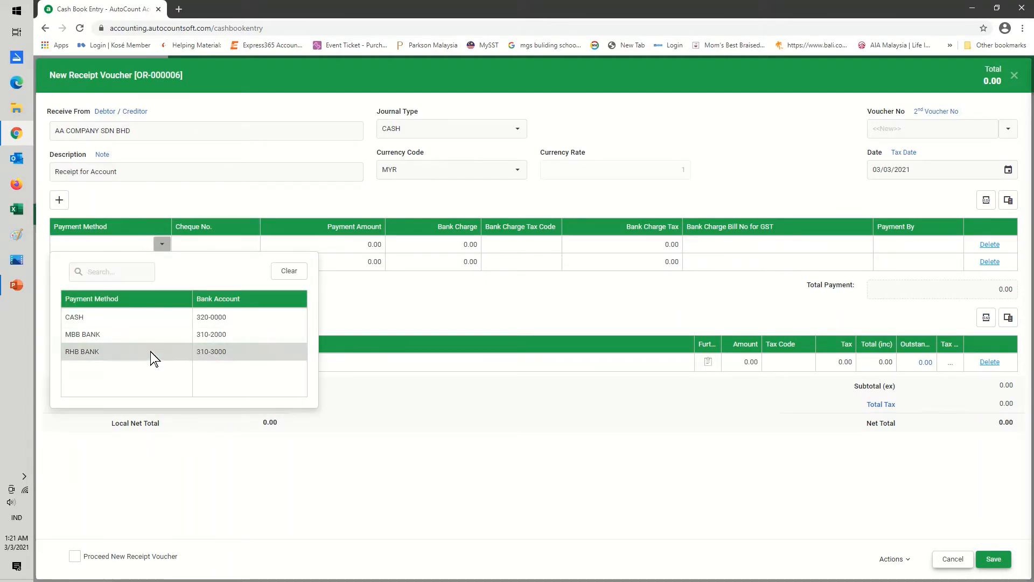
click(208, 243)
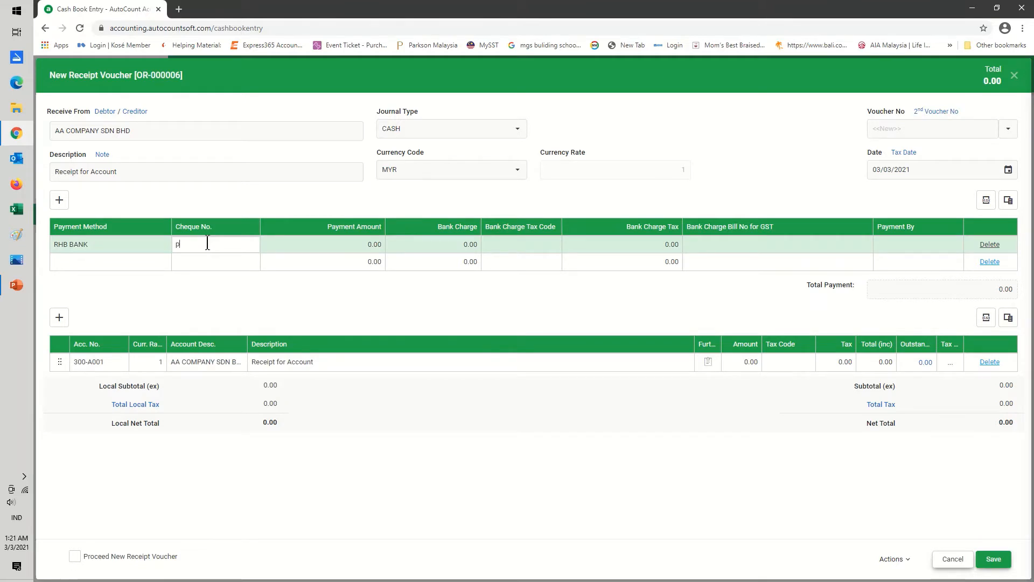
text(pbb 7878)
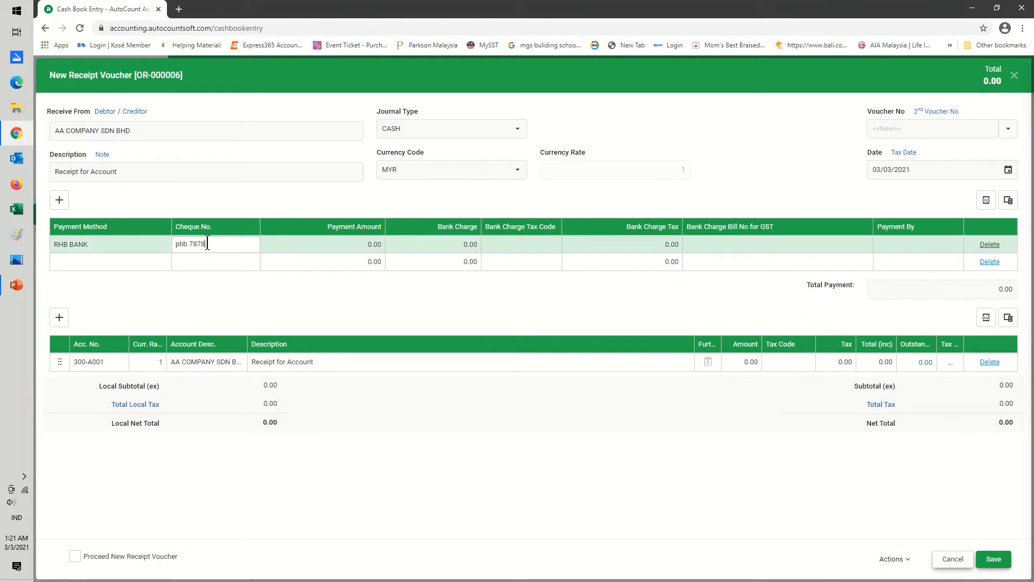
click(326, 243)
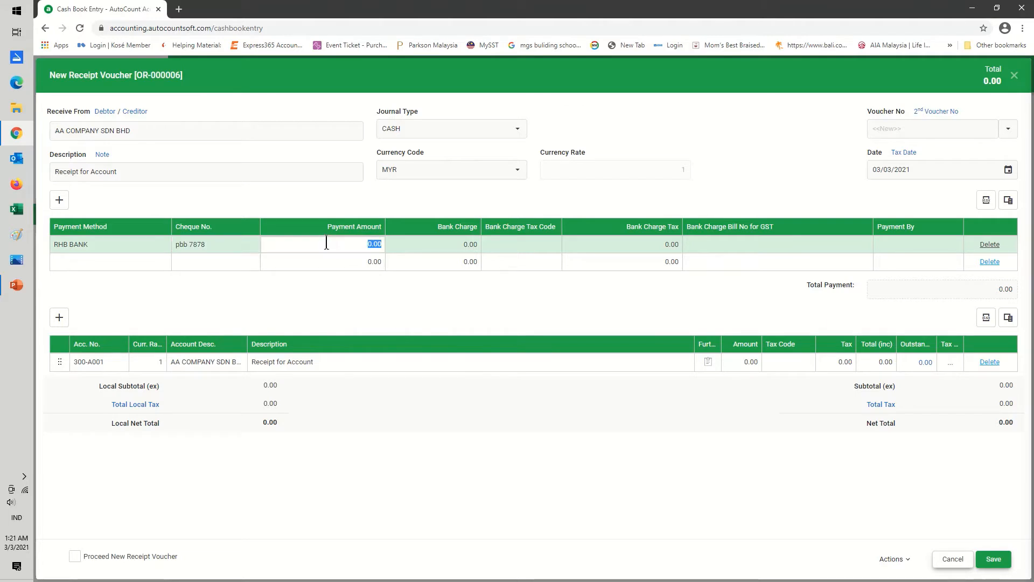
text(200)
key(Return)
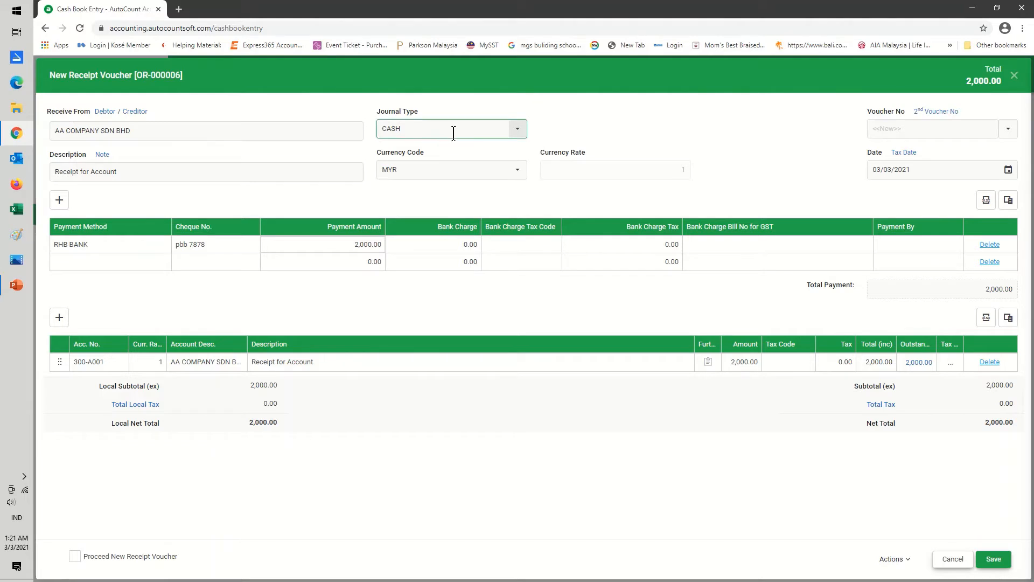
- Change the voucher's journal type to MBB and the first line's payment method to MBB BANK
click(518, 130)
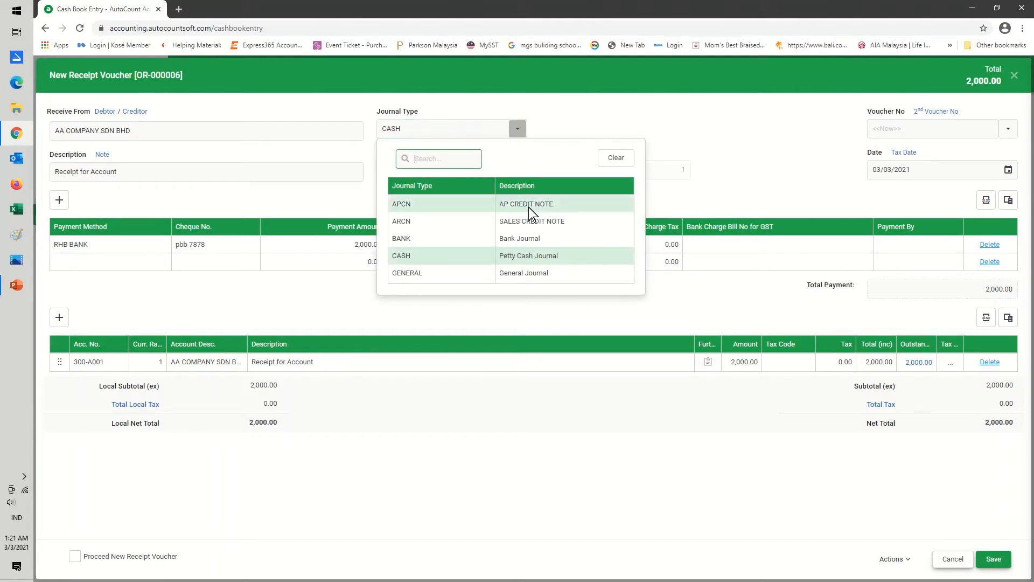
drag(632, 211, 632, 260)
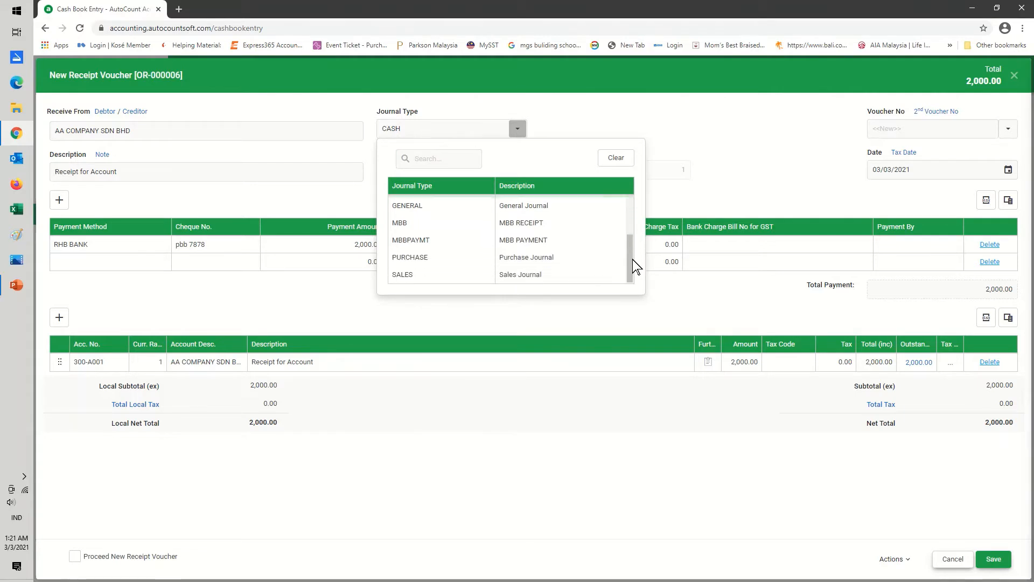
click(530, 223)
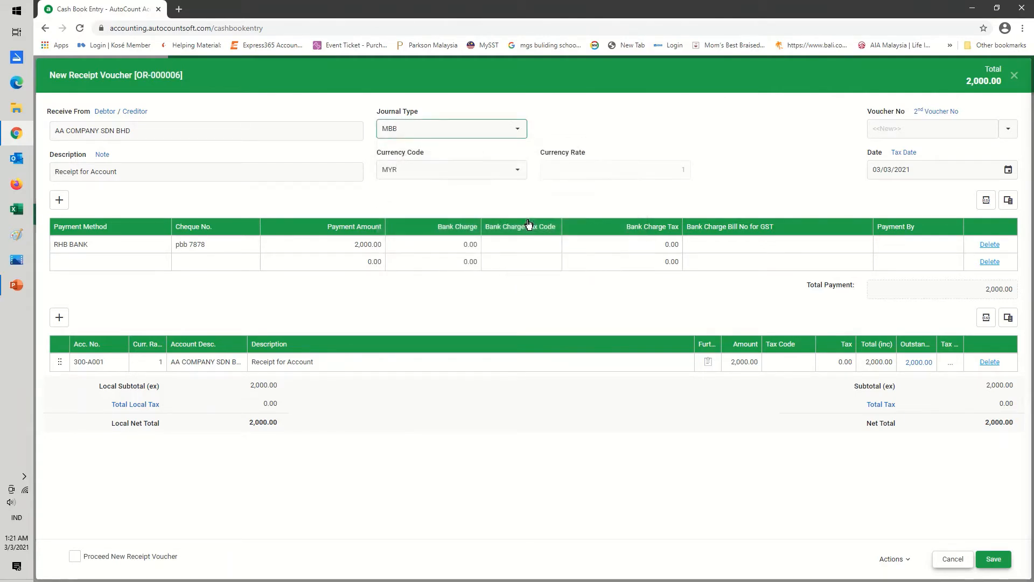
click(128, 247)
click(114, 335)
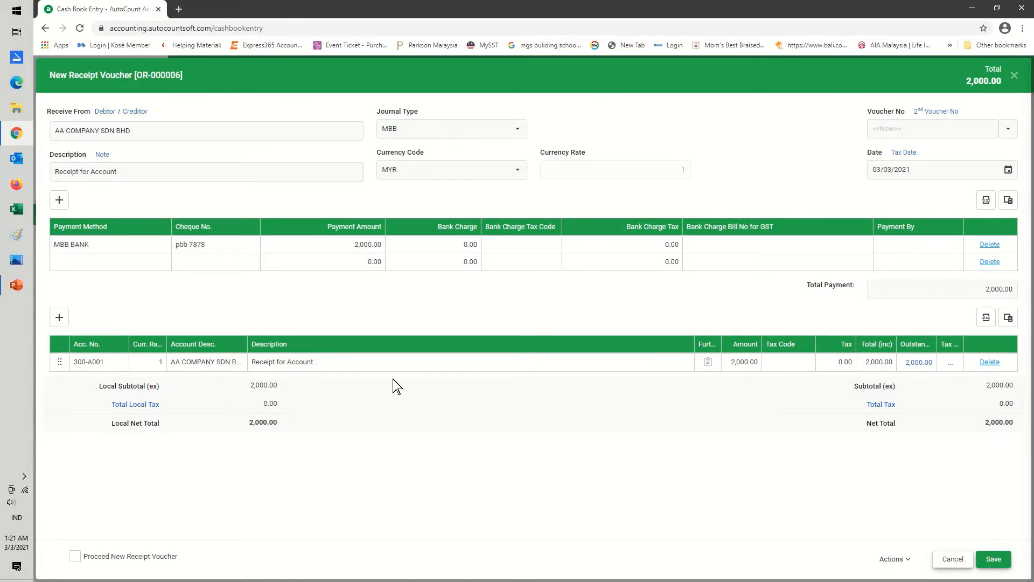
- Save the receipt voucher and create its knock off entry, applying the 2,000.00 receipt to invoice I-000001
click(978, 564)
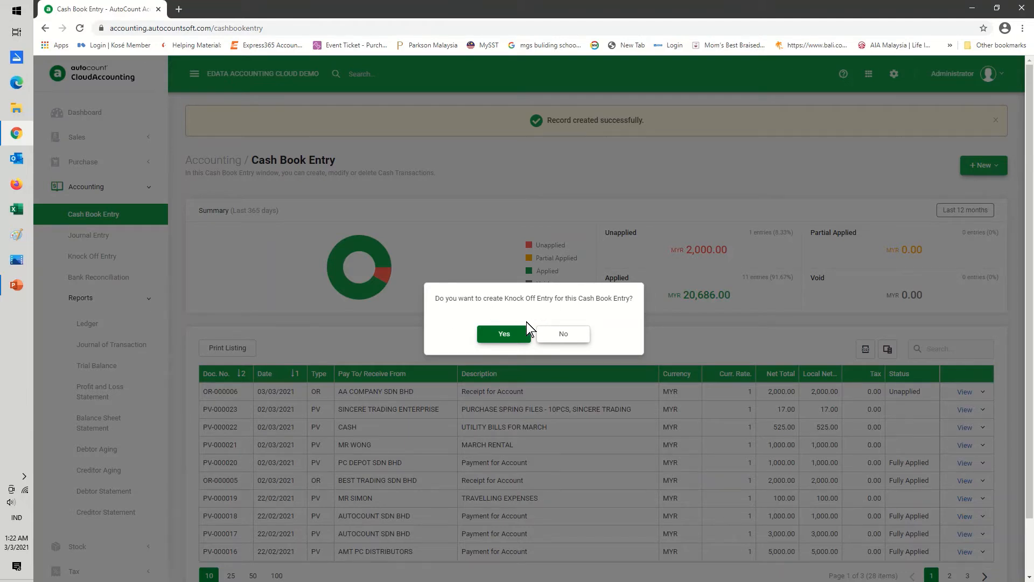
click(502, 334)
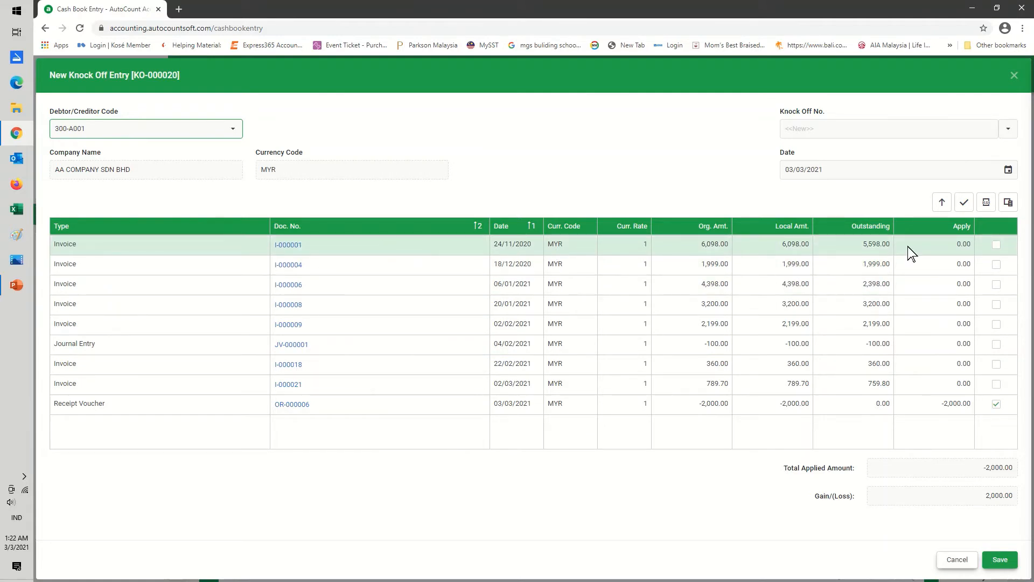
click(996, 245)
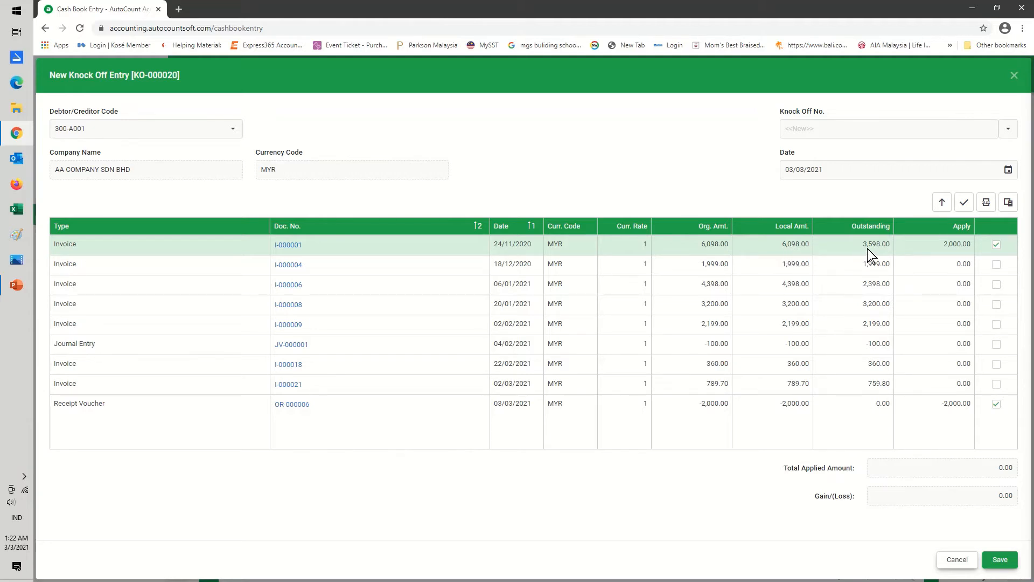
click(998, 560)
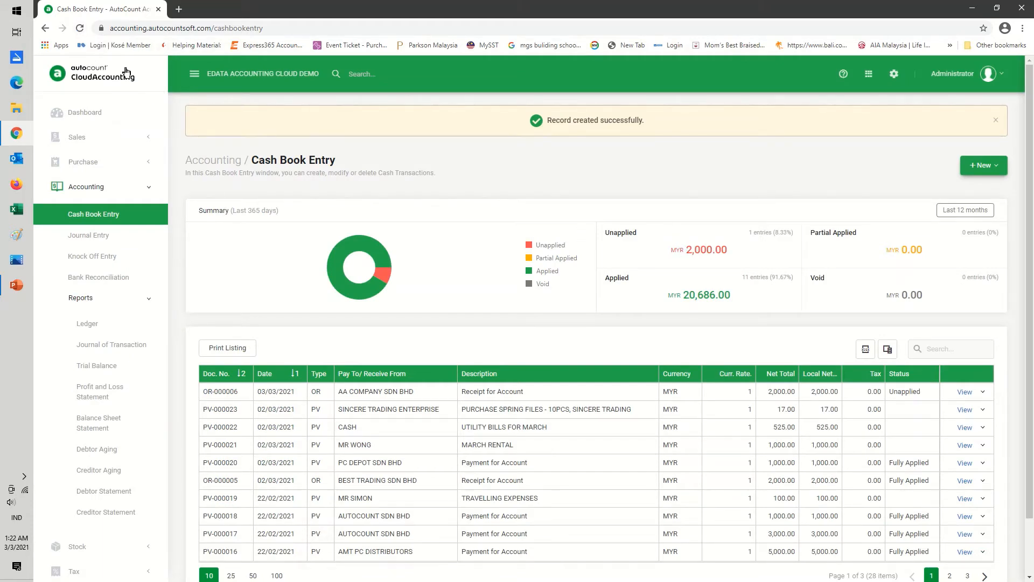
- Refresh the cash book list, open the half-page print preview of the new AA COMPANY SDN BHD receipt and review both pages
click(79, 29)
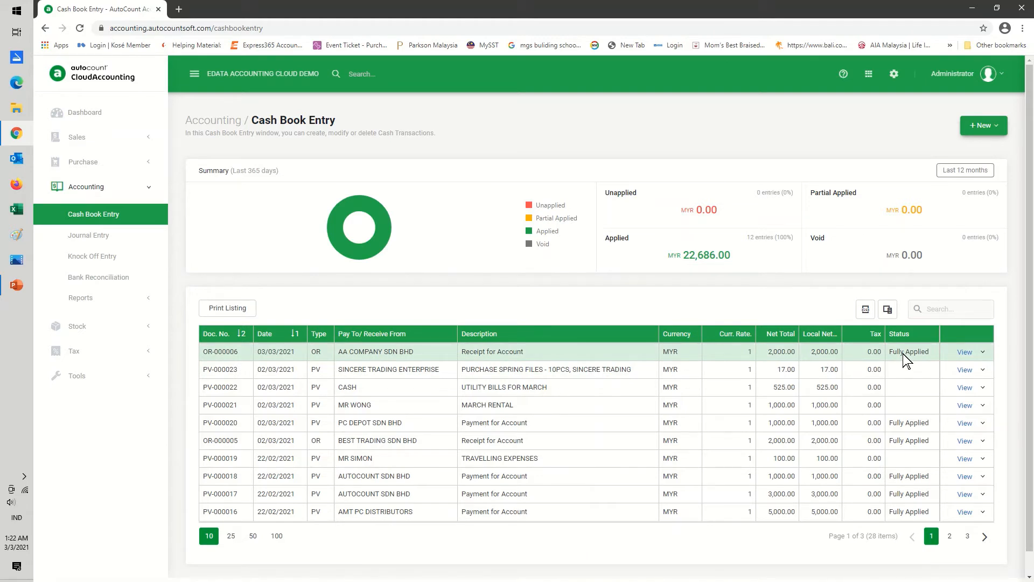
click(982, 354)
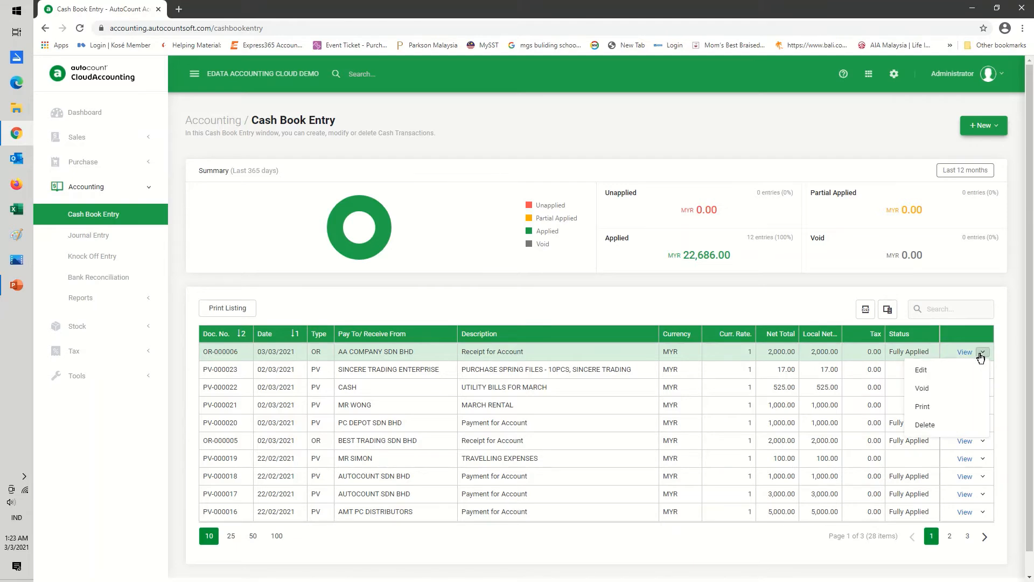
click(933, 406)
click(650, 357)
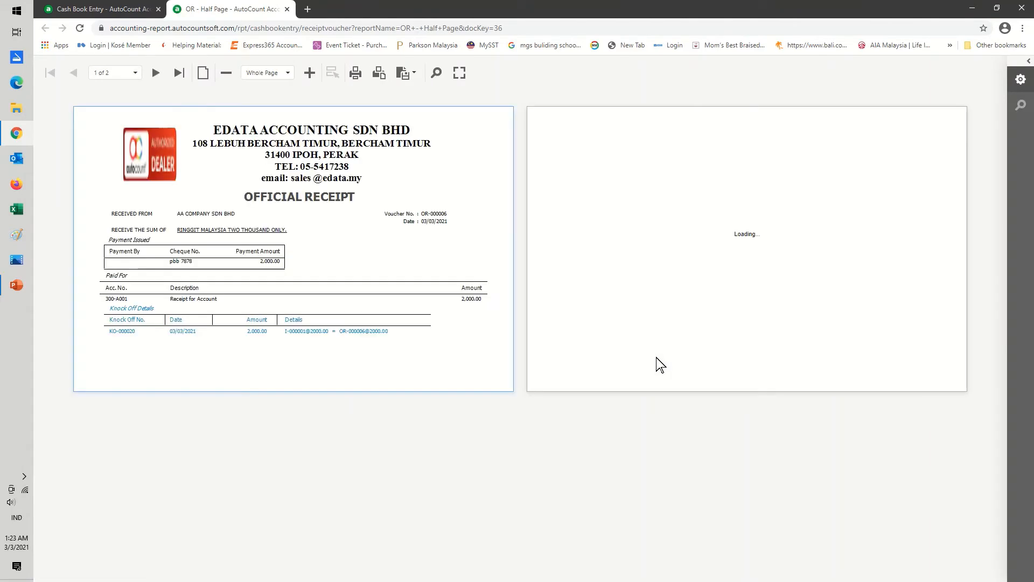
click(442, 71)
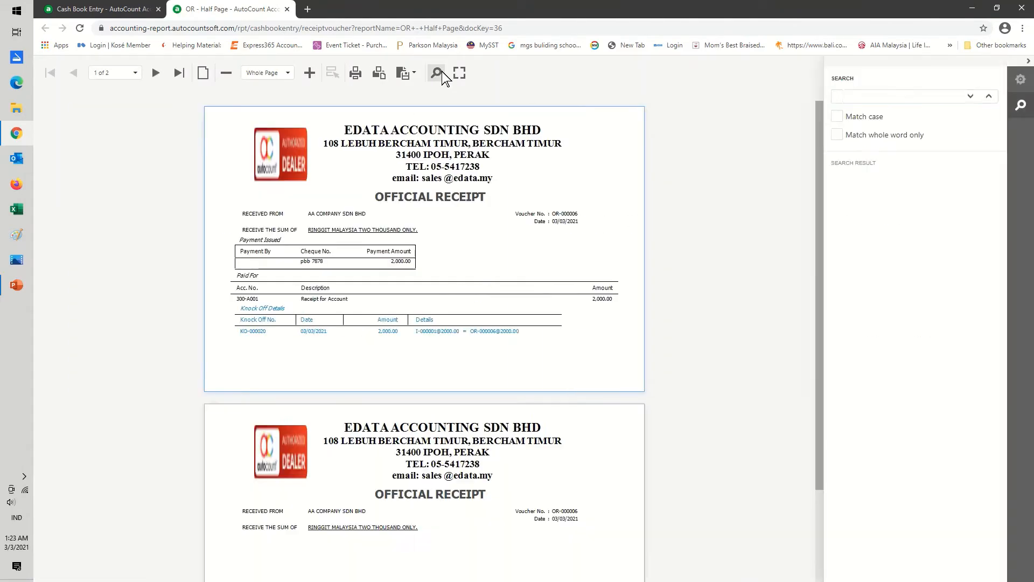
scroll(406, 354, down, 3)
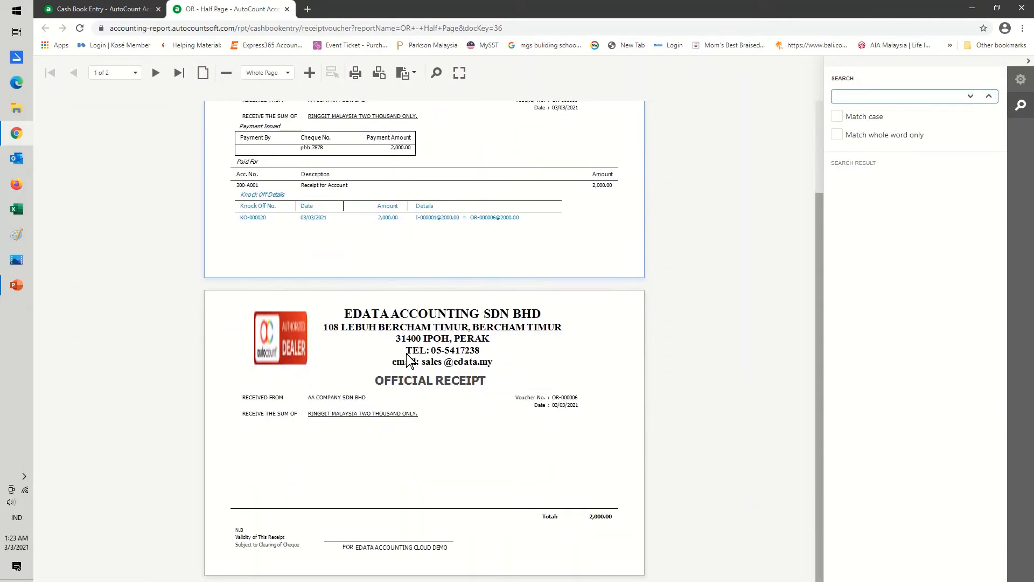
scroll(406, 354, up, 2)
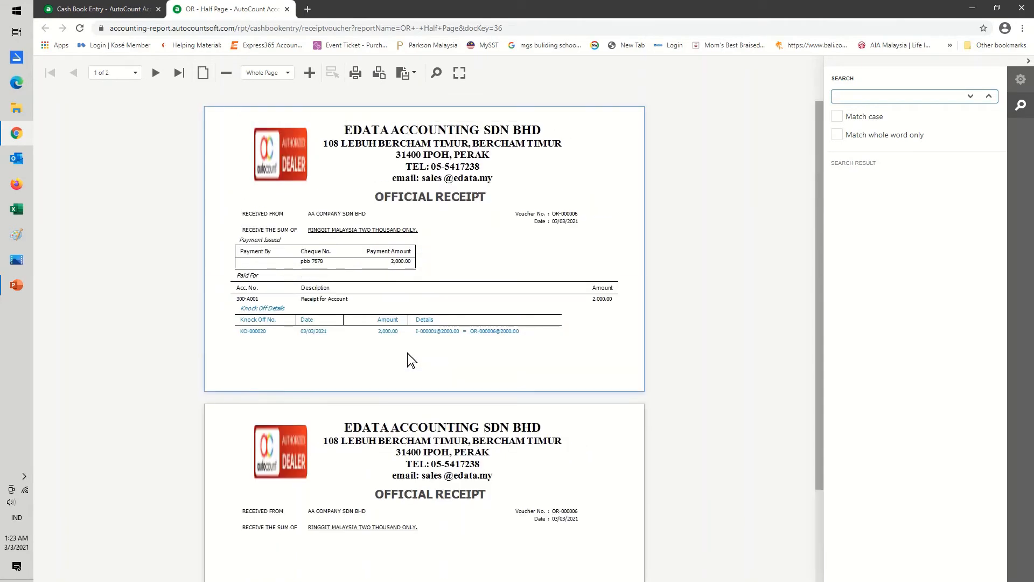
scroll(409, 359, down, 2)
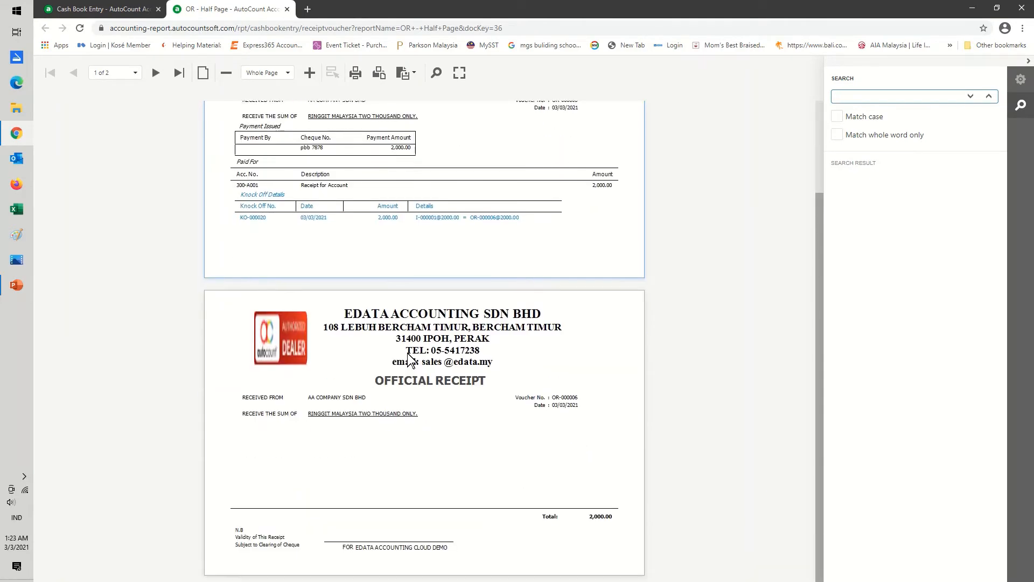
scroll(409, 359, up, 2)
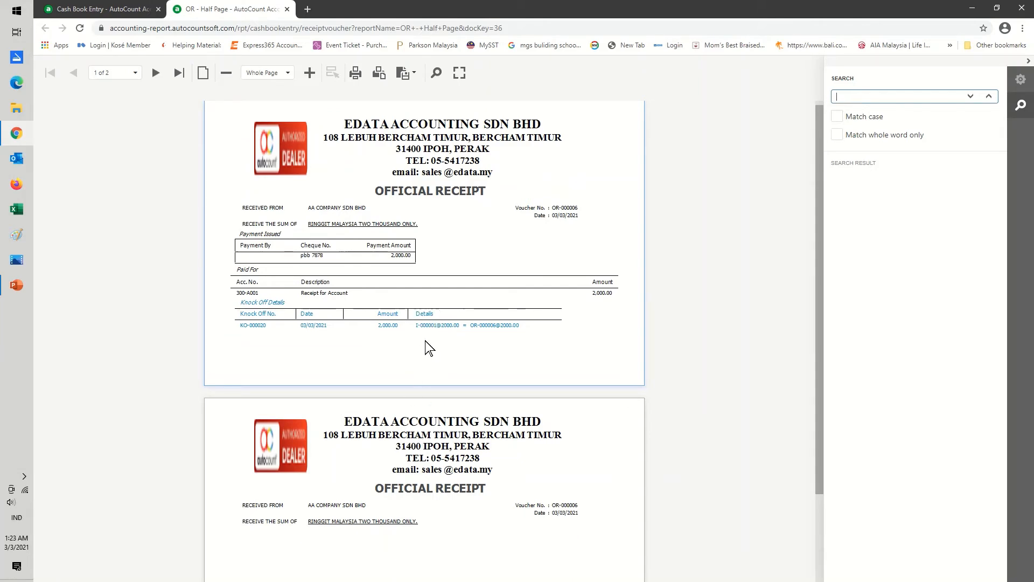
scroll(431, 353, down, 5)
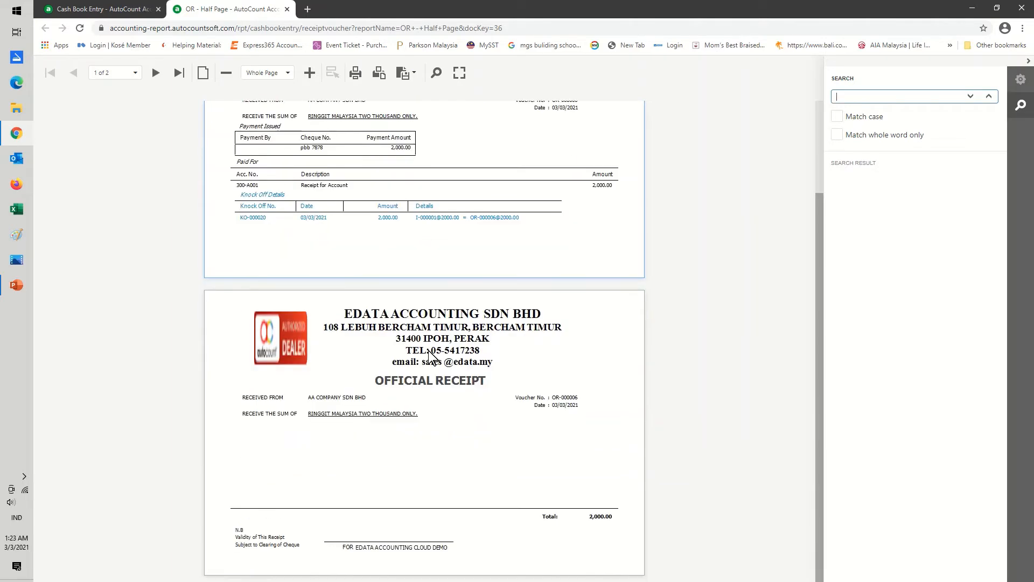
- Check the export formats available for the AA COMPANY SDN BHD receipt, and close its preview and the print dialog
scroll(431, 324, up, 5)
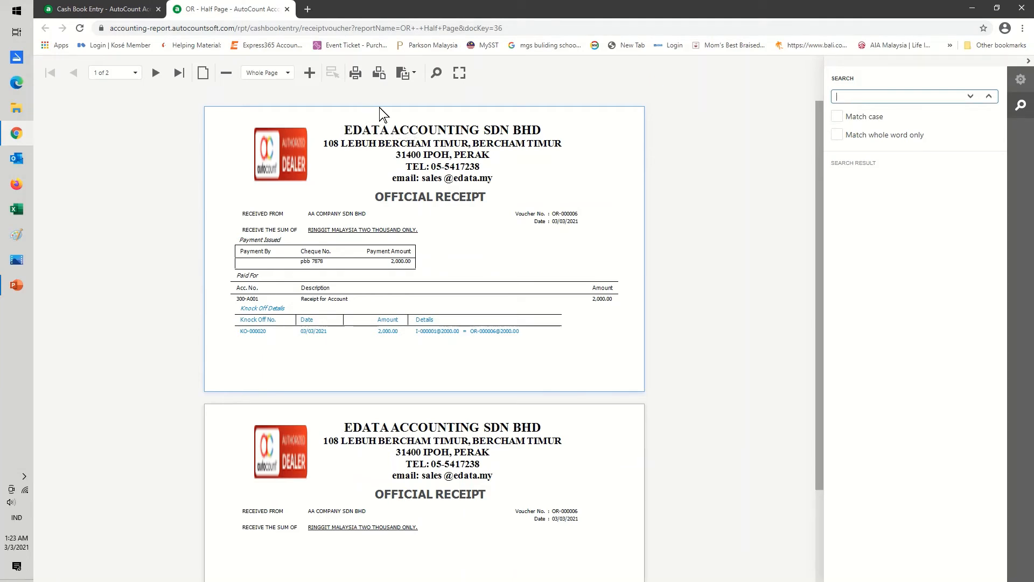
click(414, 77)
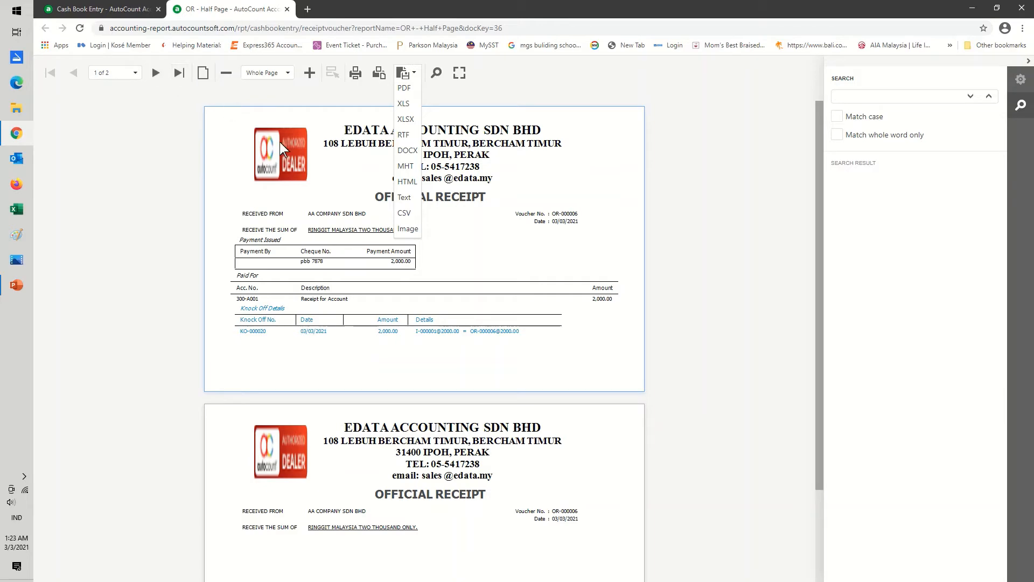
click(287, 9)
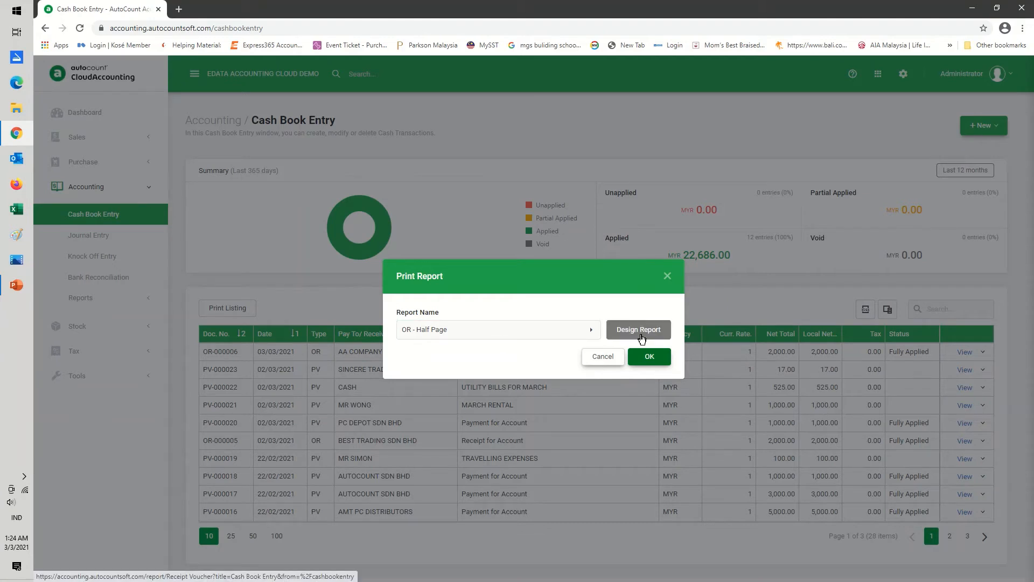
click(646, 357)
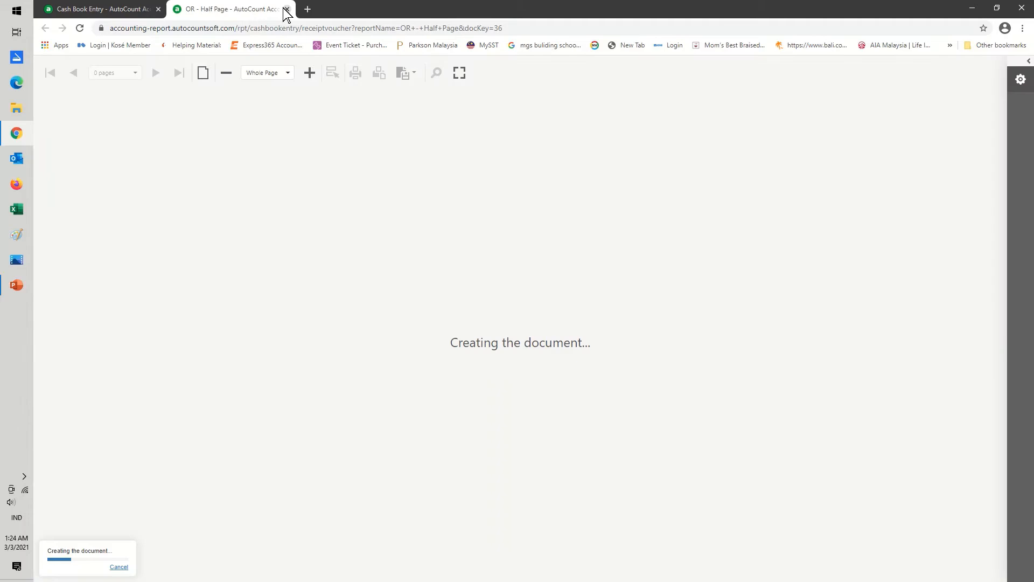
click(287, 9)
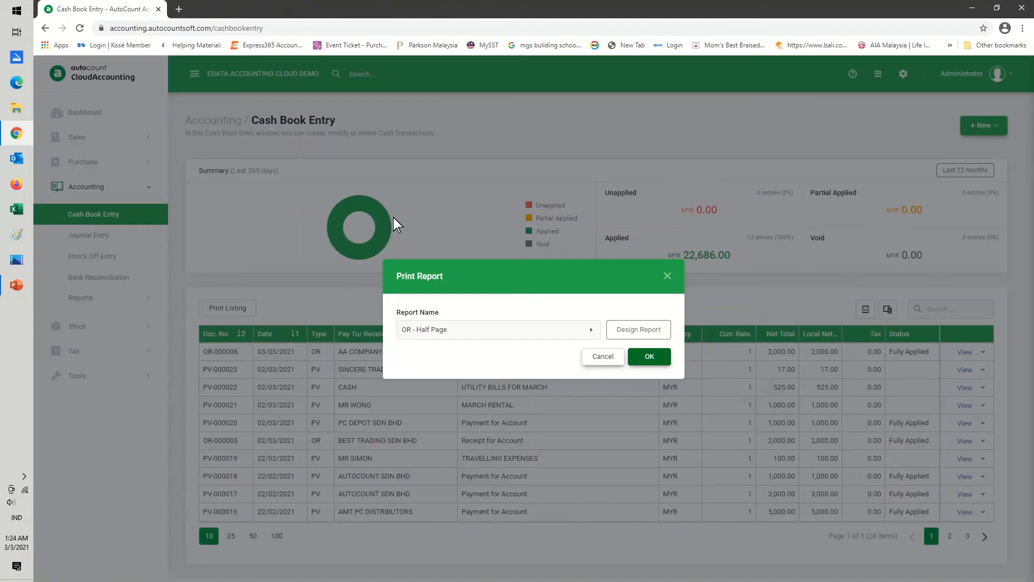
click(595, 358)
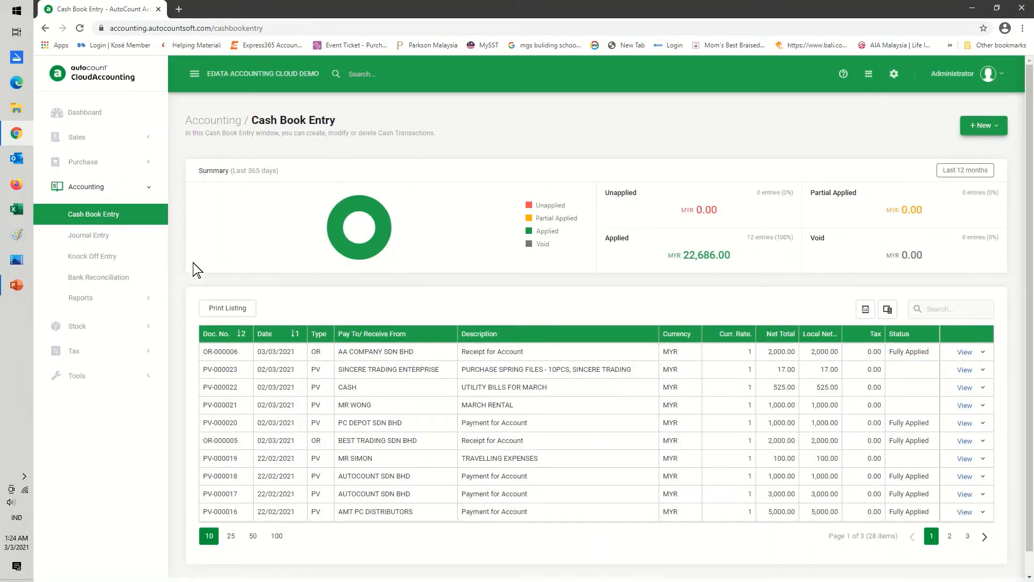
- Start a new payment voucher for creditor 400-P001, PC DEPOT SDN BHD, with the description Payment for Account
click(990, 127)
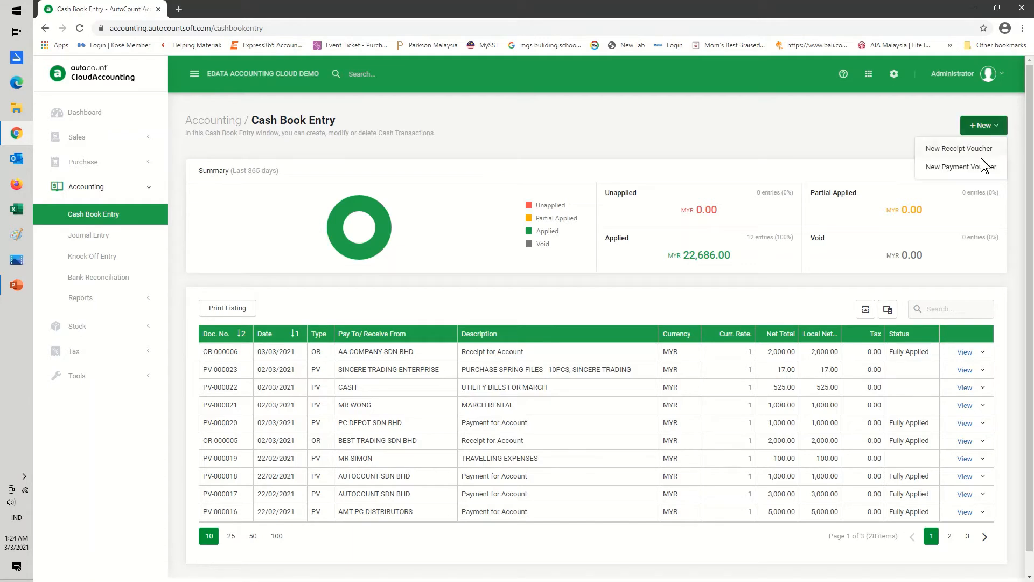
click(949, 167)
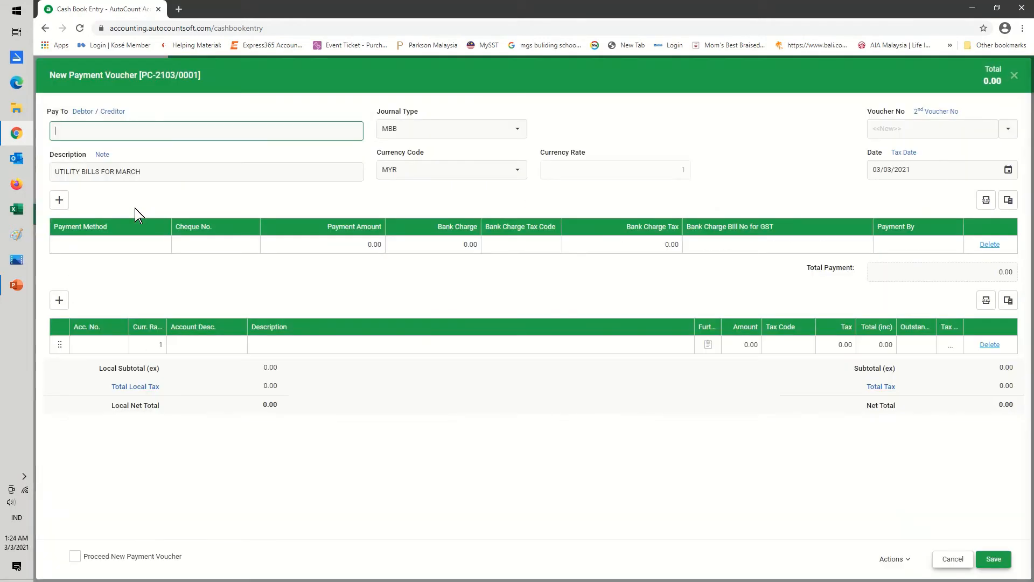
click(110, 112)
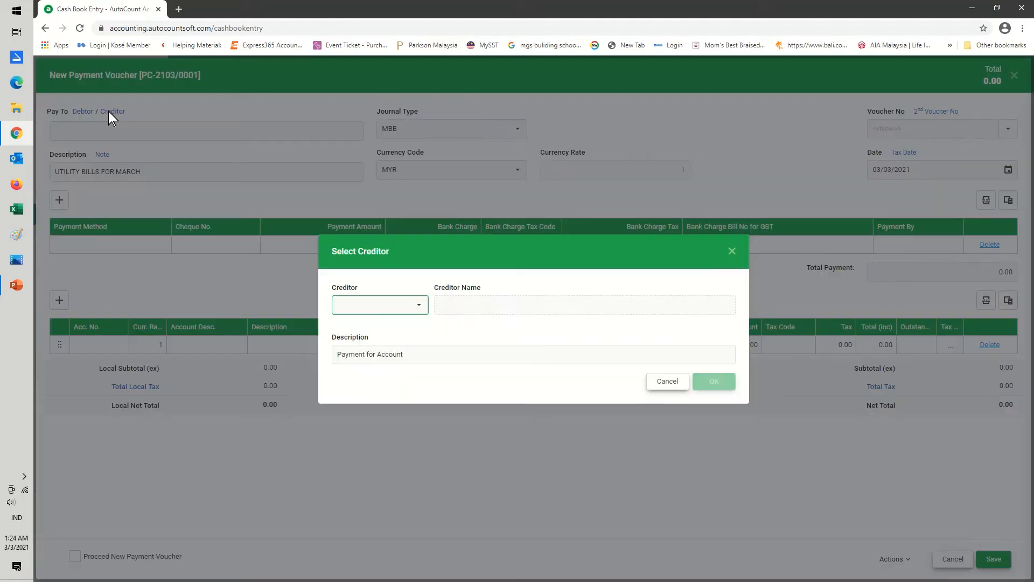
click(416, 306)
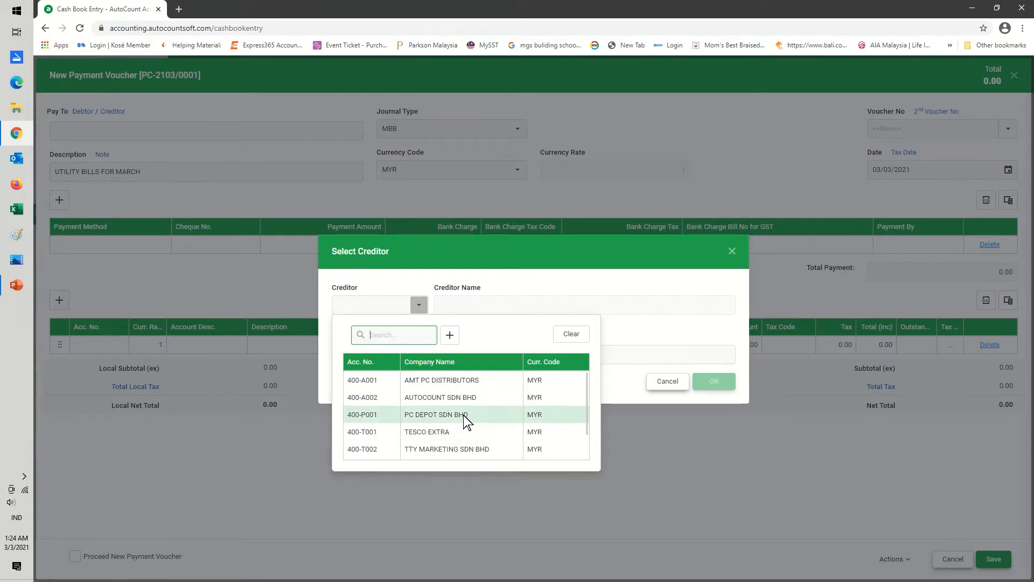
click(463, 414)
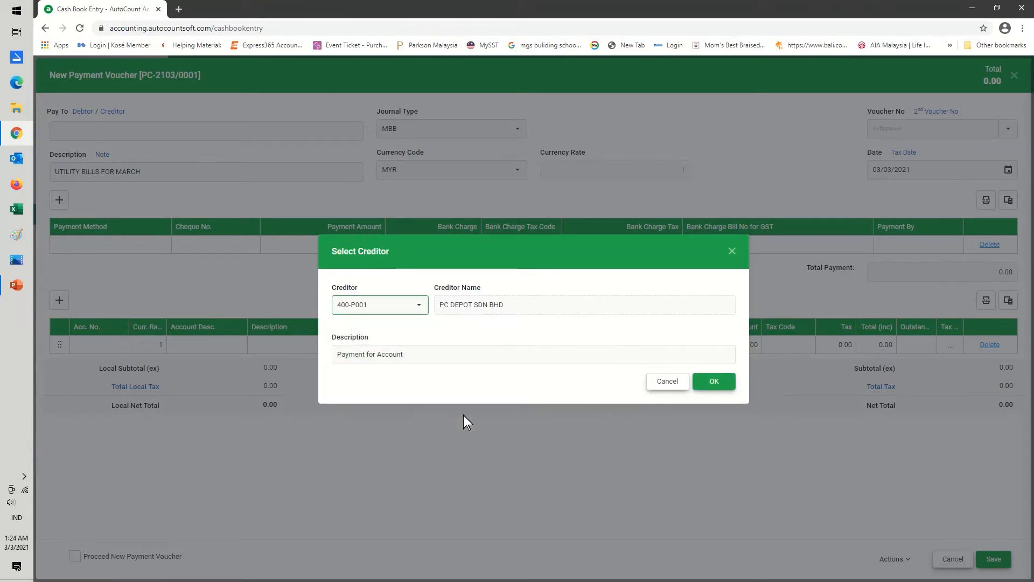
click(716, 382)
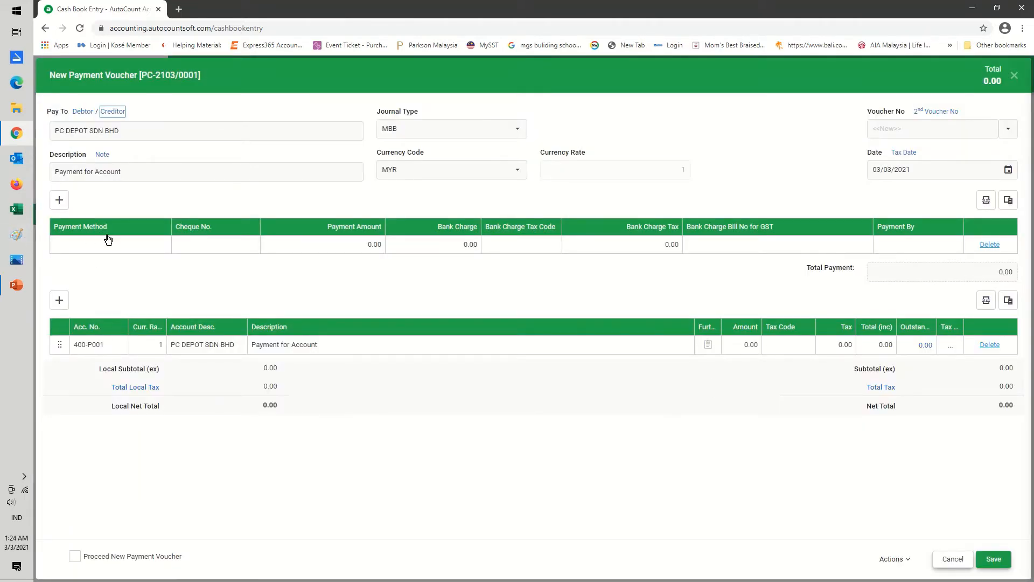
- Fill the payment line with method MBB BANK, cheque number ONLINE and a payment amount of 500.00
click(107, 239)
click(107, 239)
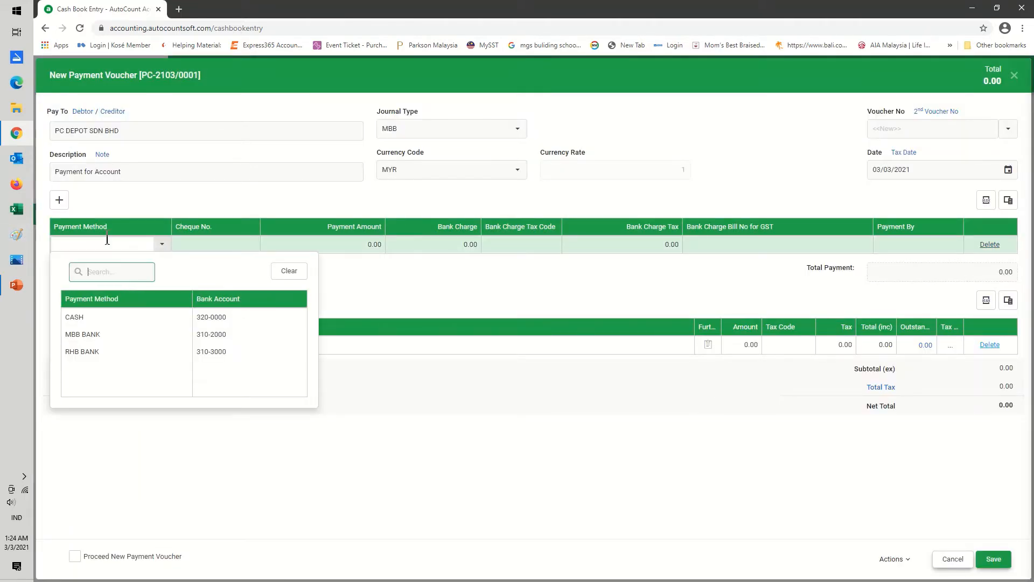
click(95, 335)
click(310, 246)
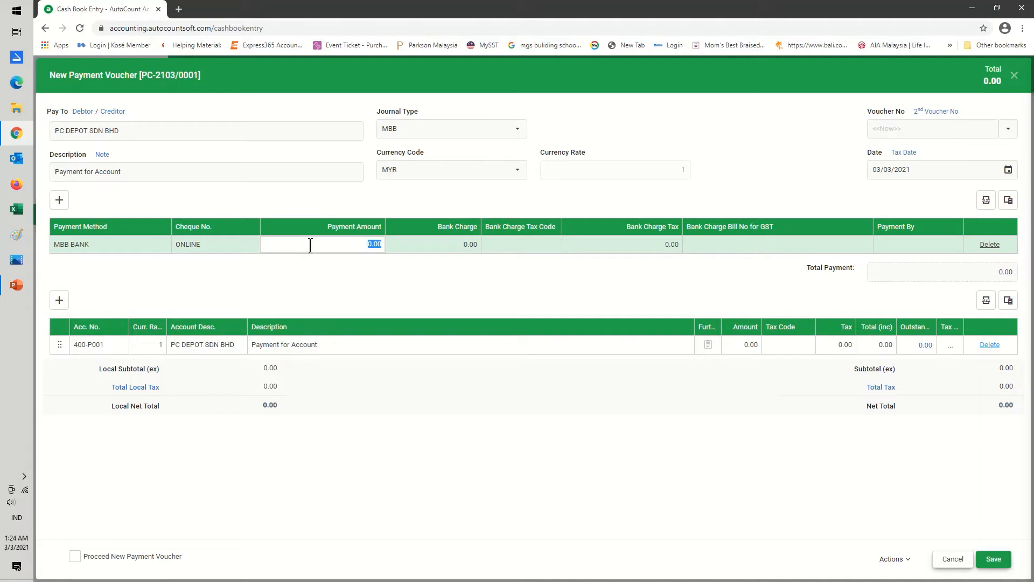
text(500)
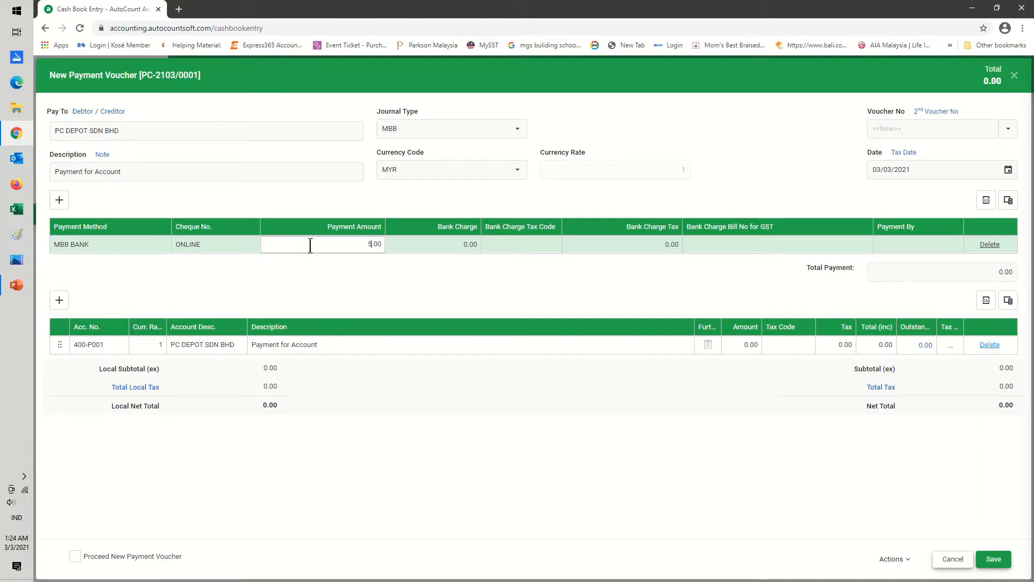
key(Return)
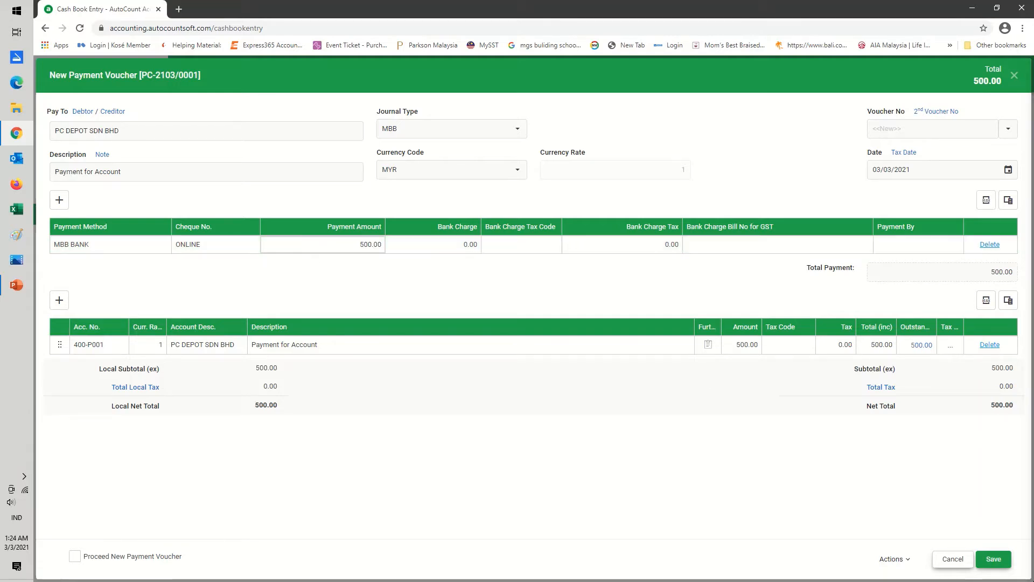
- Save the payment voucher and create its knock off entry, applying the 500.00 payment to purchase invoice PI-000003
click(994, 560)
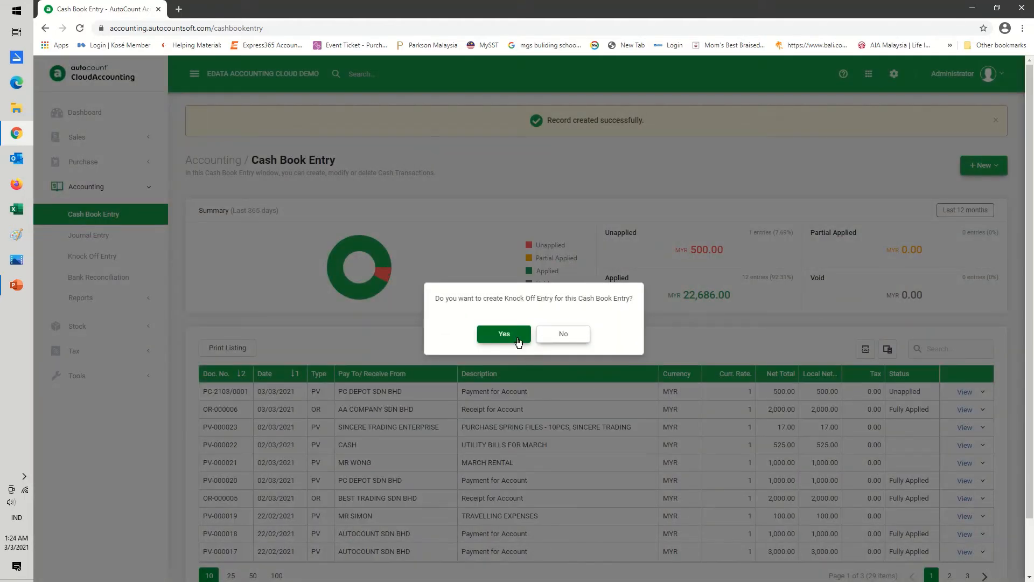
click(505, 334)
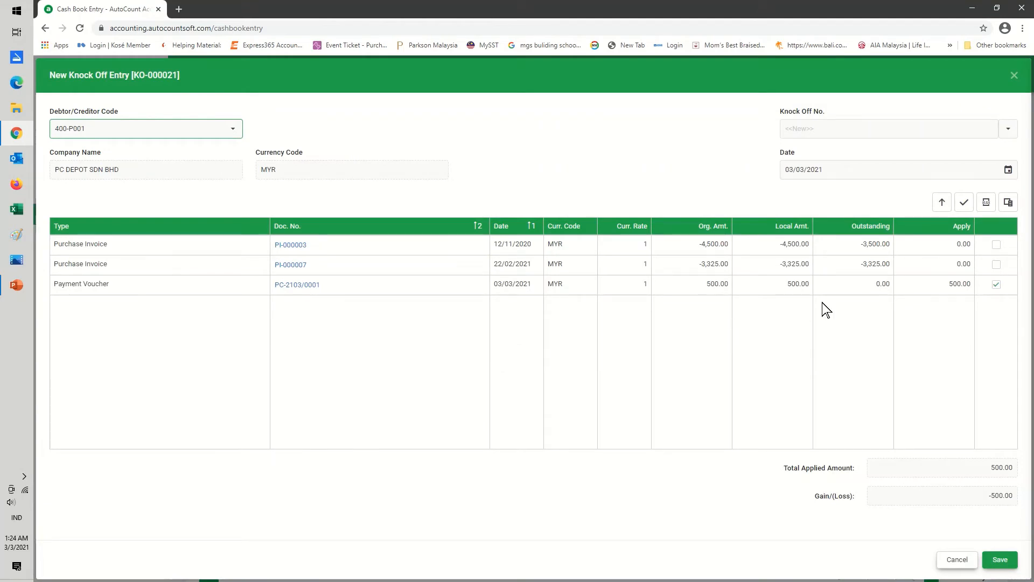
click(997, 246)
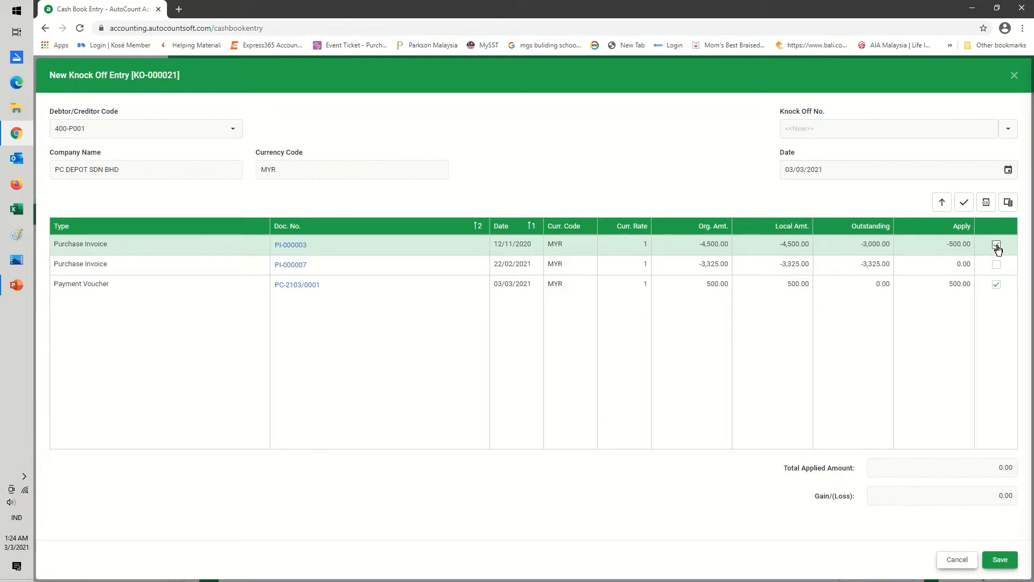
click(1001, 559)
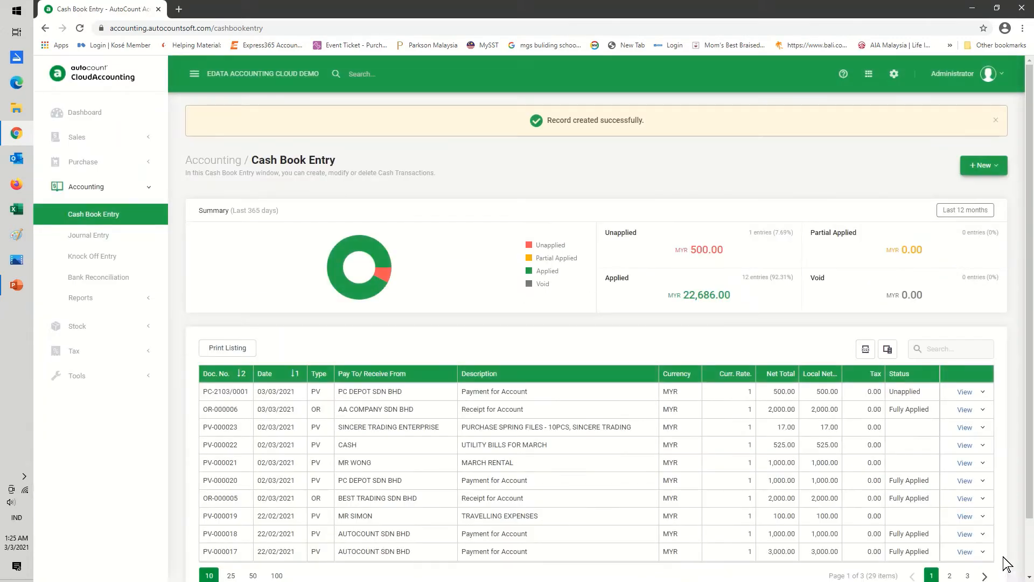
- Refresh the cash book list, review the half-page print preview of the new PC DEPOT SDN BHD payment voucher, and close it
click(80, 29)
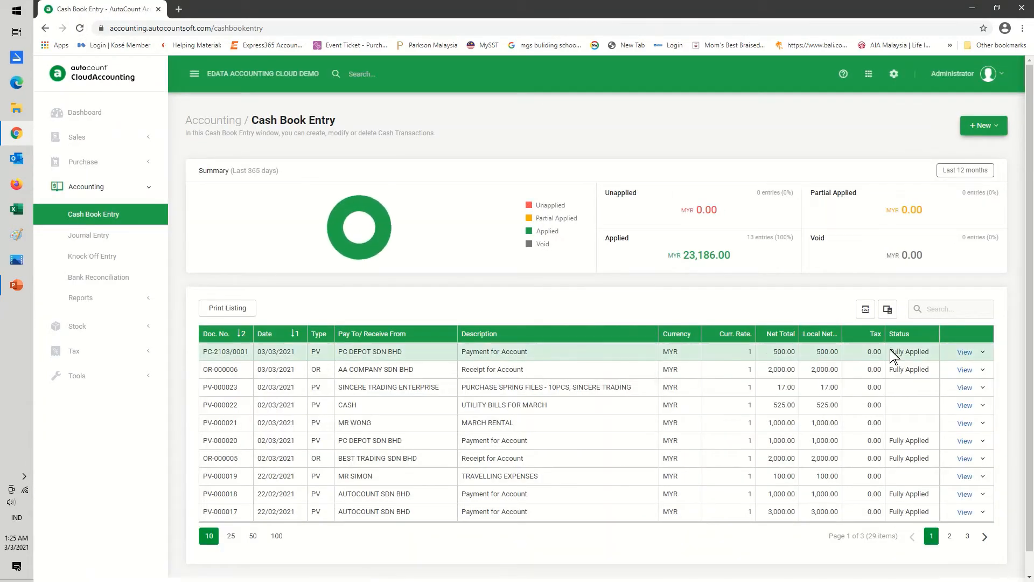
click(981, 353)
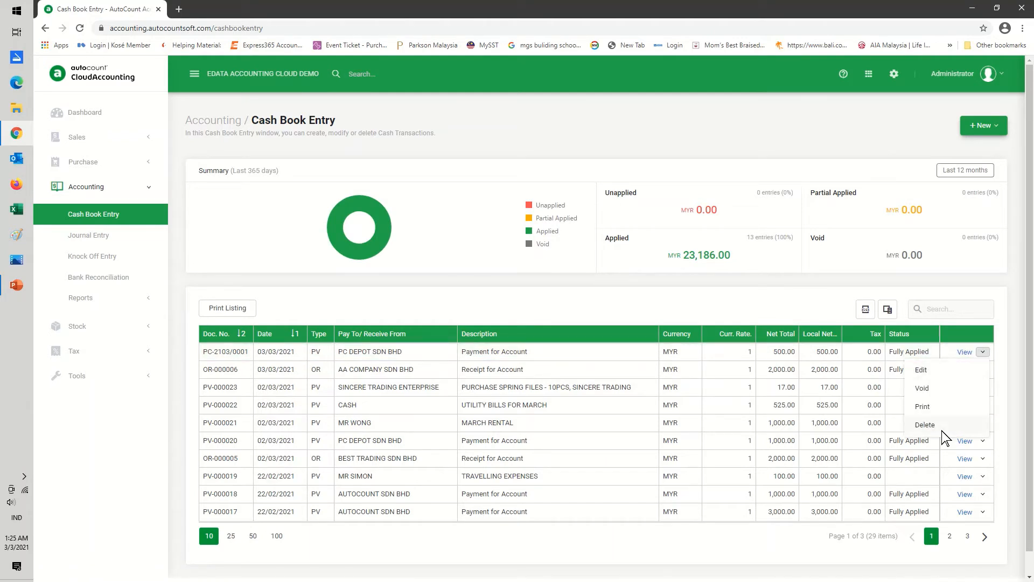
click(922, 406)
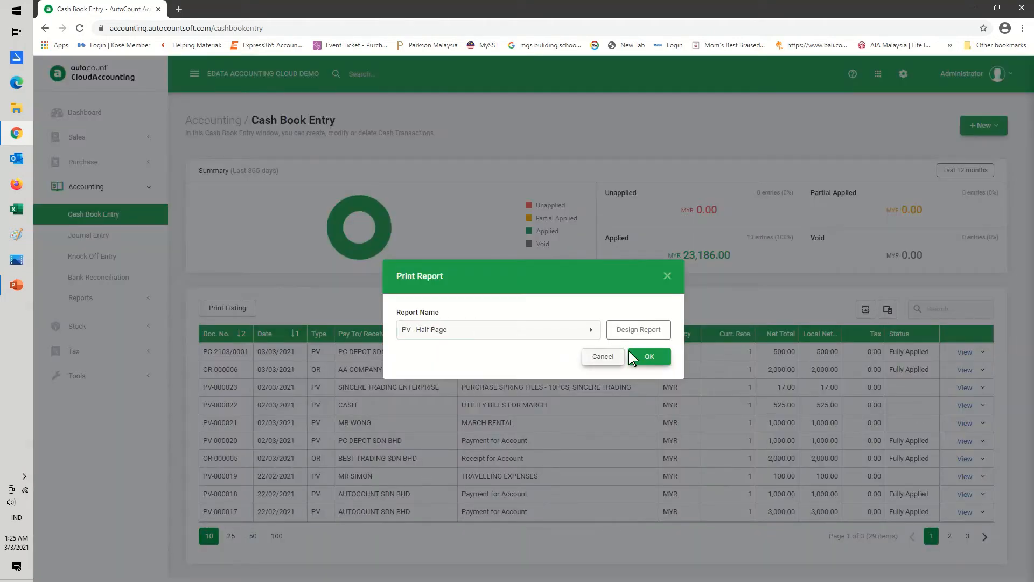
click(649, 358)
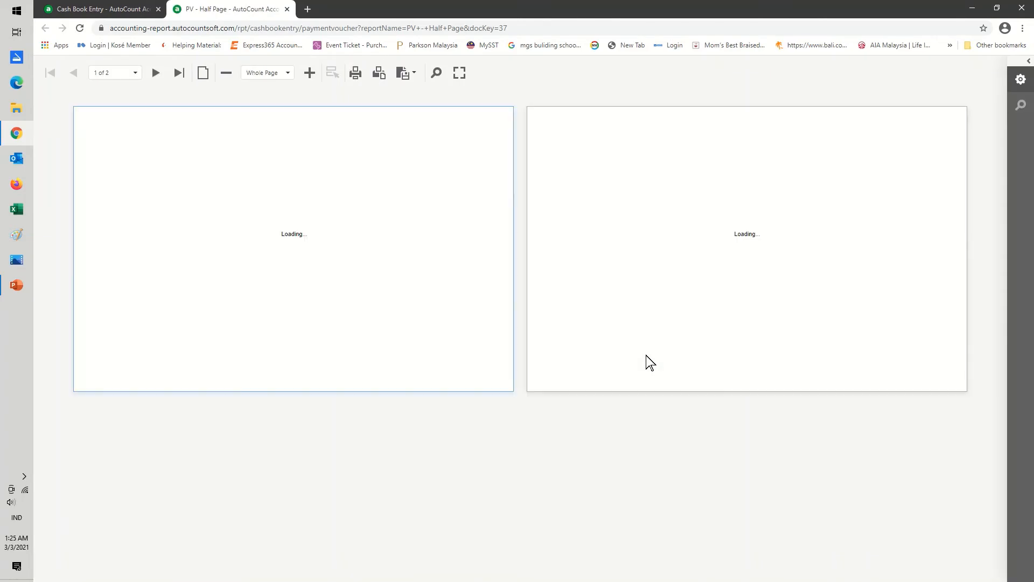
click(435, 73)
scroll(410, 391, down, 2)
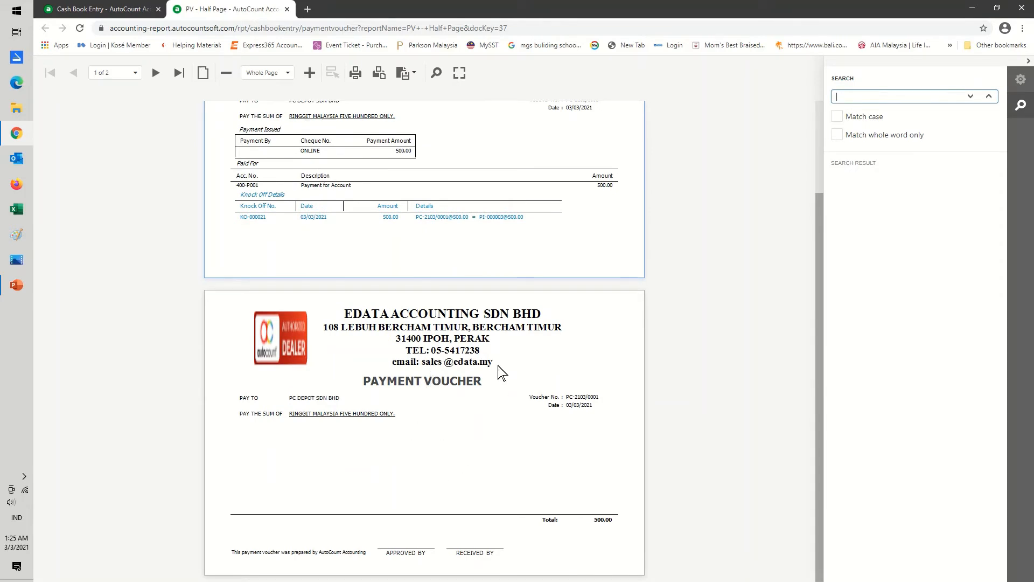
scroll(473, 283, up, 2)
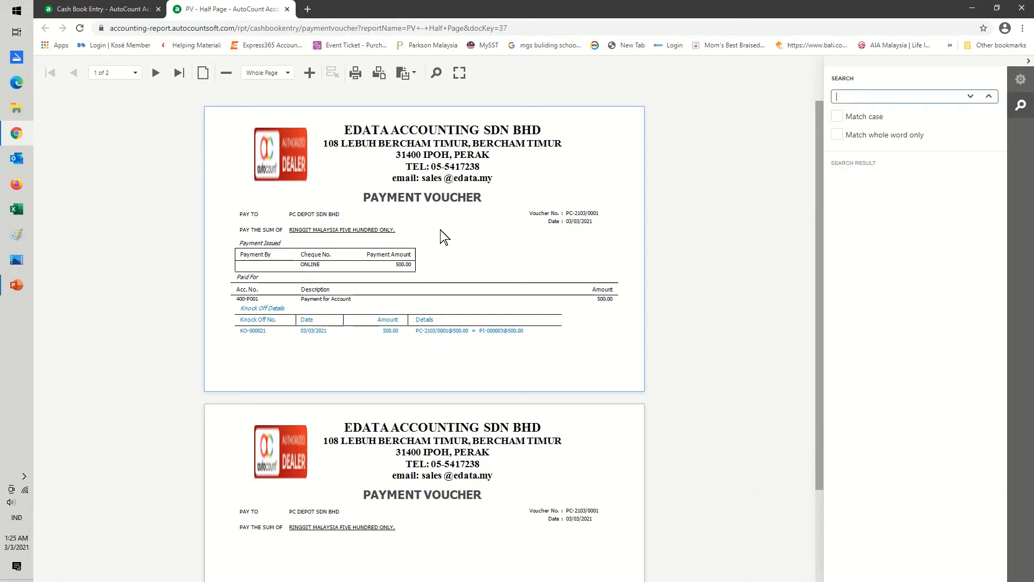
click(288, 9)
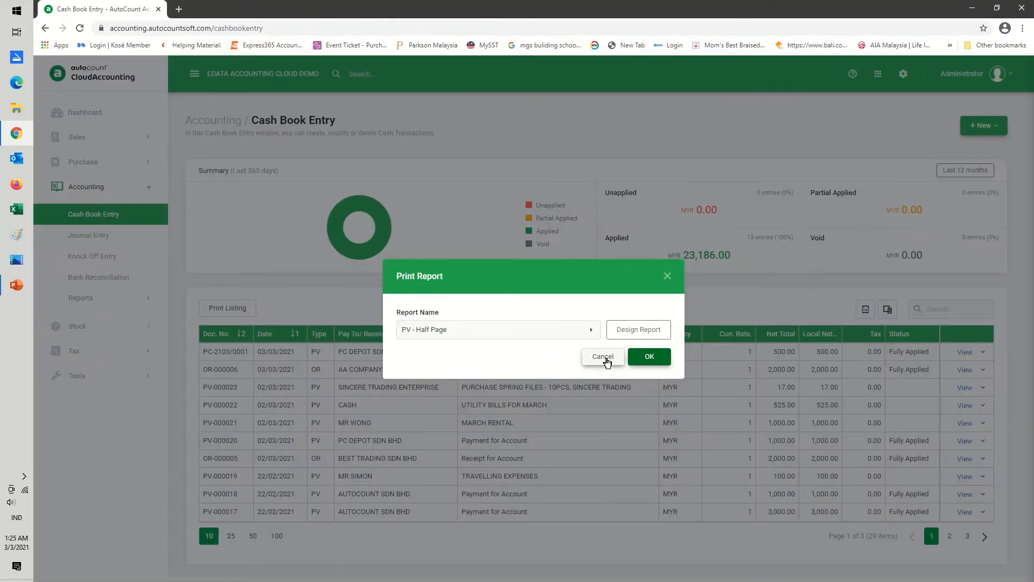
click(604, 357)
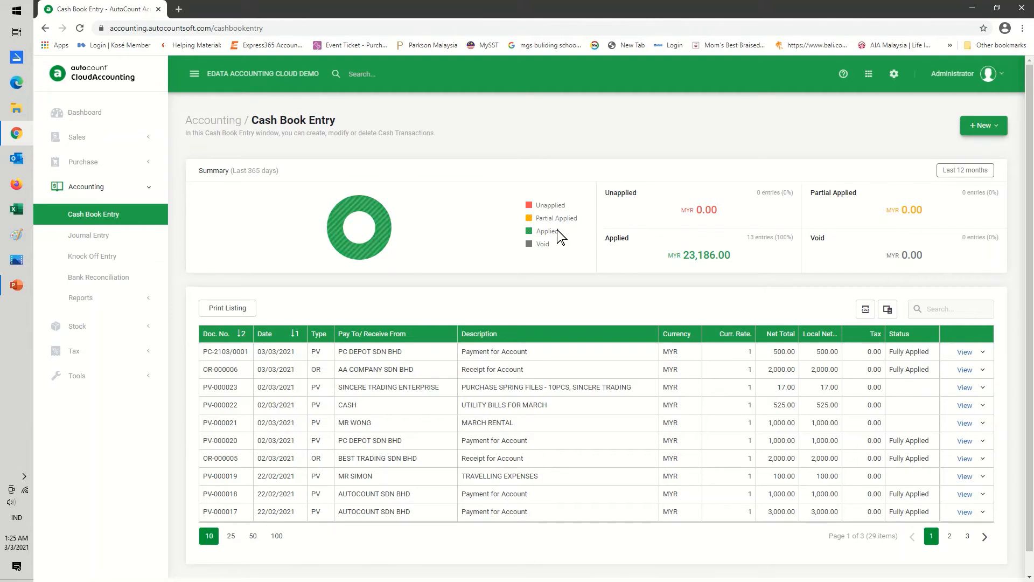
- Start another new payment voucher and enter the payee's name in capital letters as the Pay To party
click(997, 126)
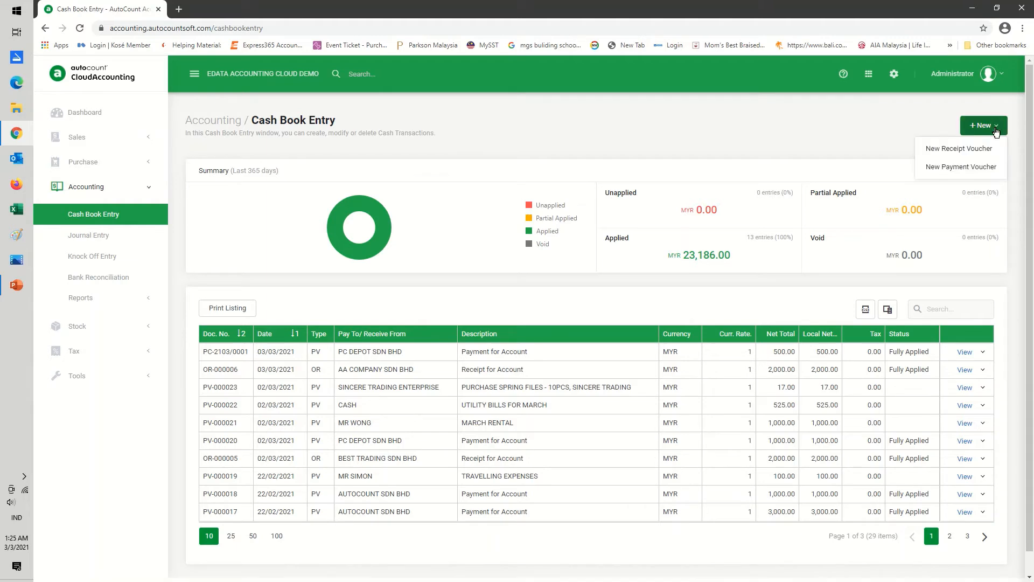
click(958, 167)
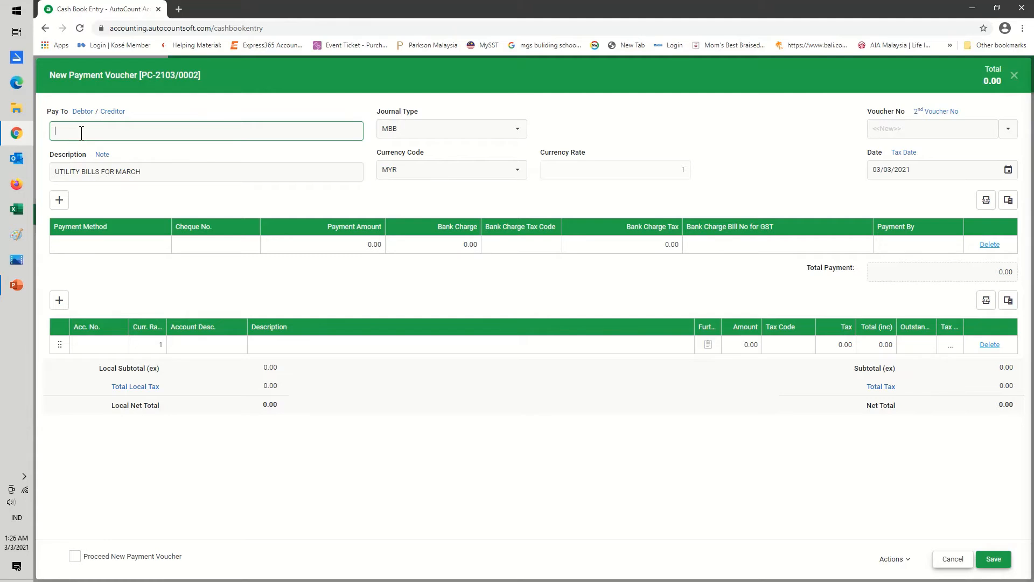
text(m)
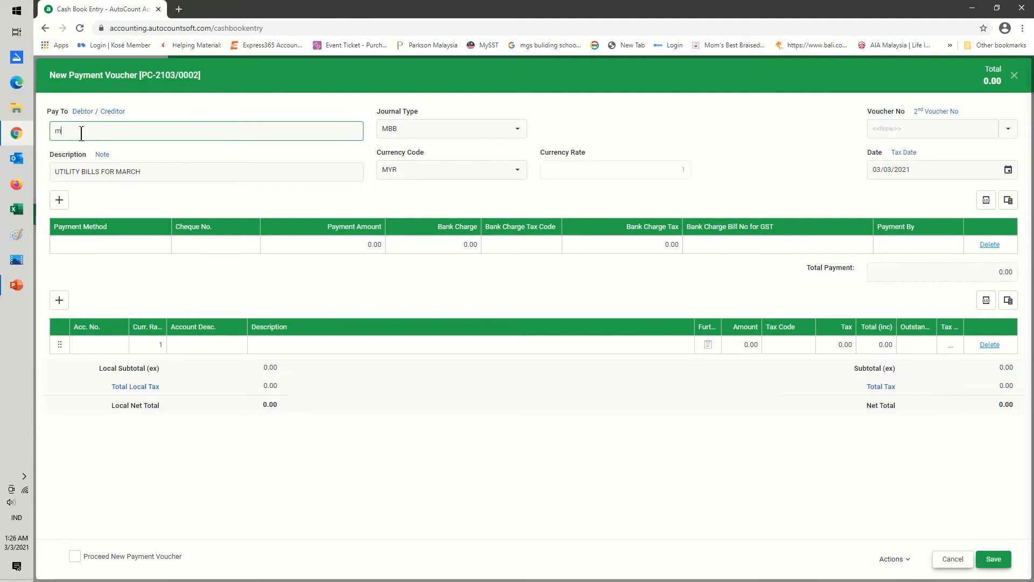
text(dm wong)
drag(106, 133, 14, 124)
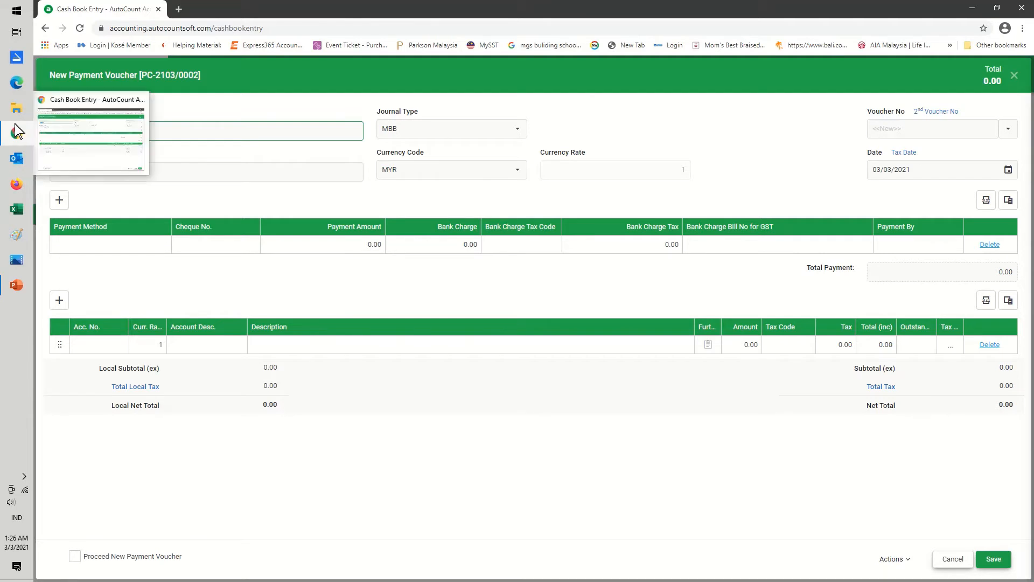
key(BackSpace)
key(Caps_Lock)
text(MDM WONG)
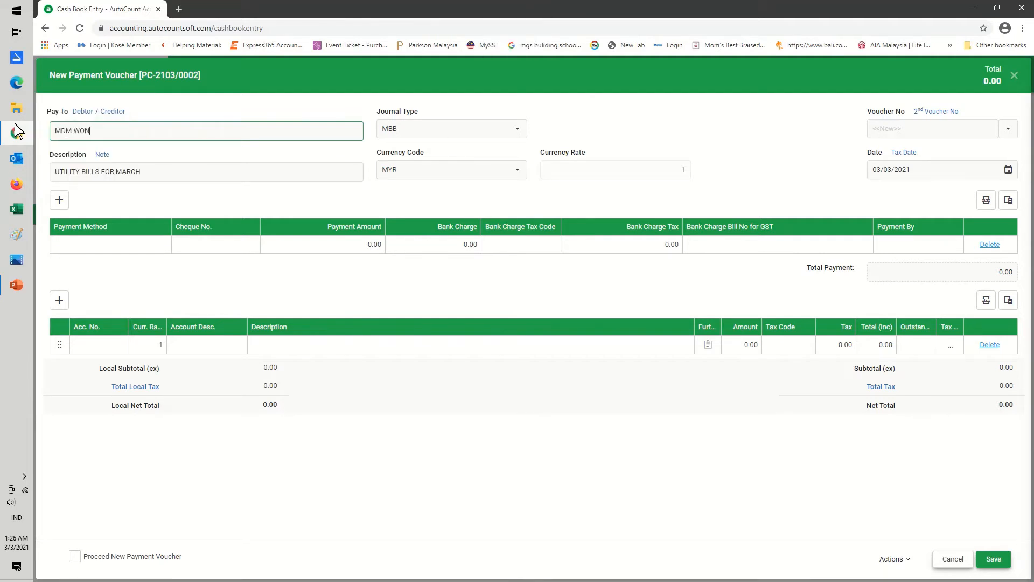
key(Tab)
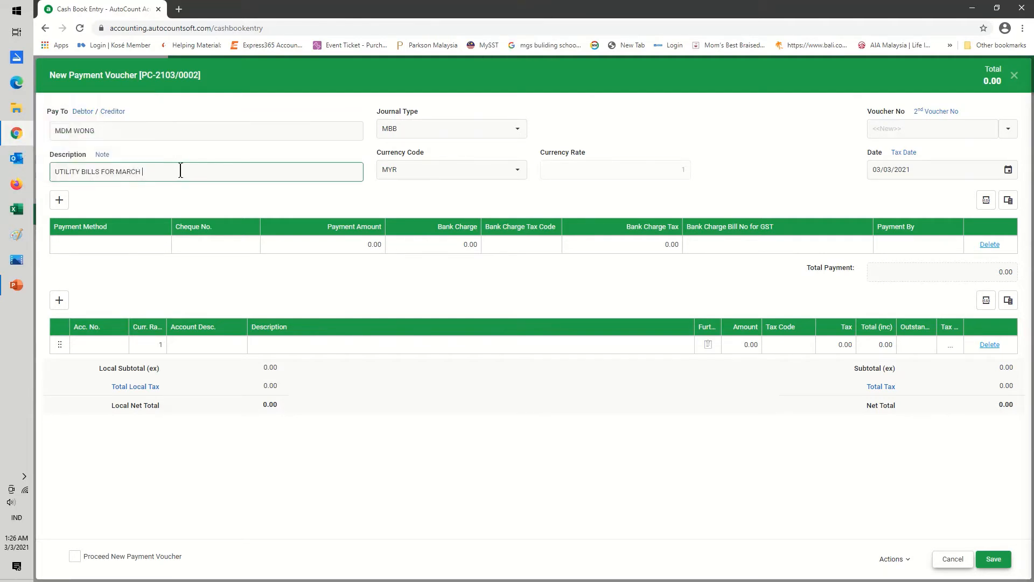
- Replace the voucher's description with CLEANING OFFICE, followed by a comma and the payee's name
text(CLEANING)
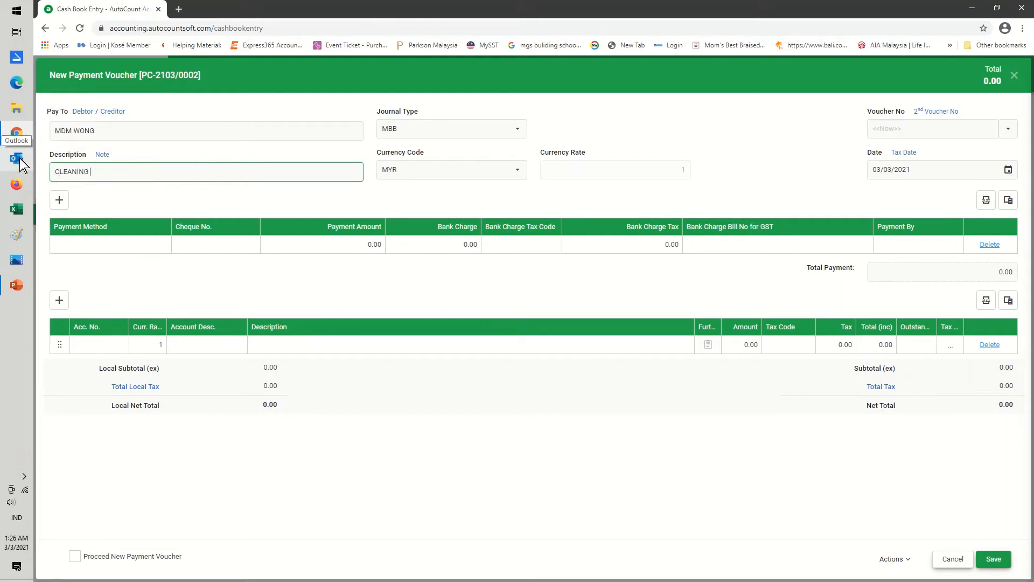
text( S)
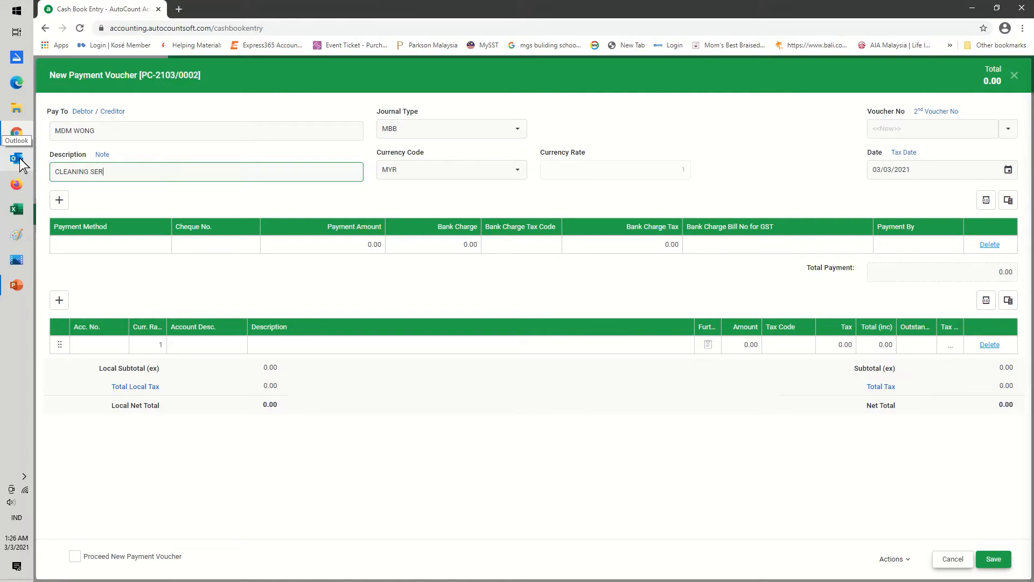
key(BackSpace)
text(O)
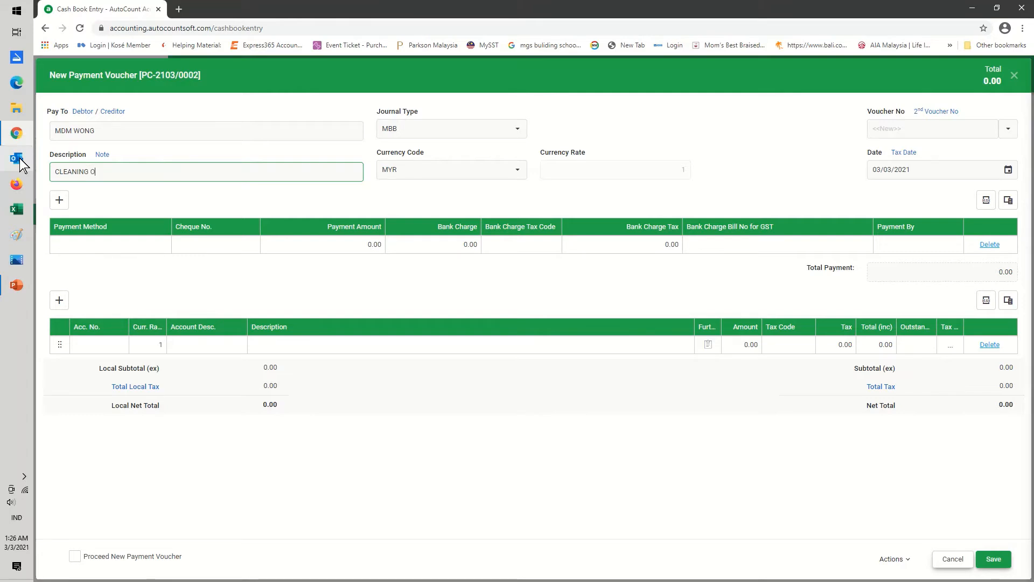
text(FFICE, M)
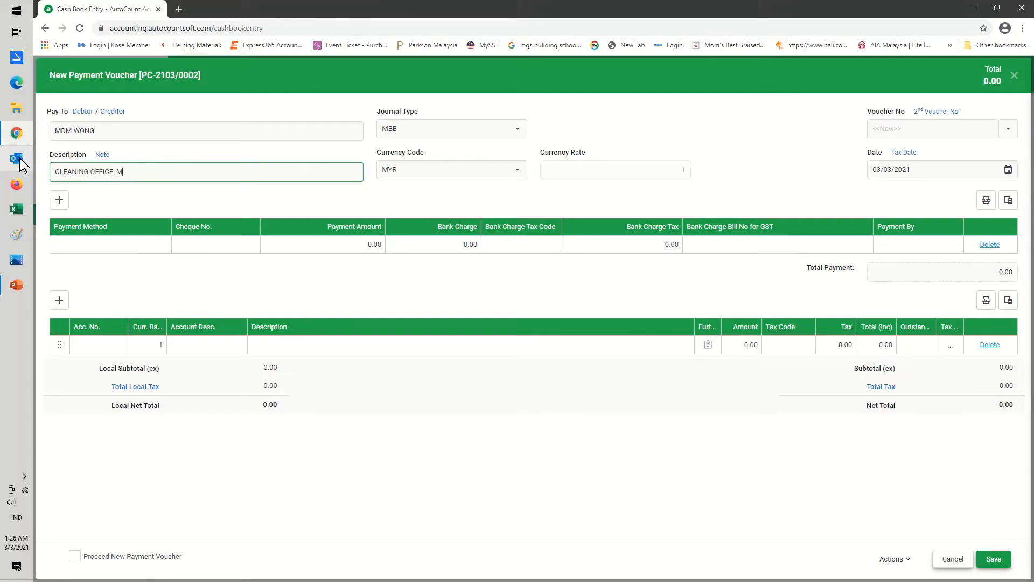
text(DM WONG)
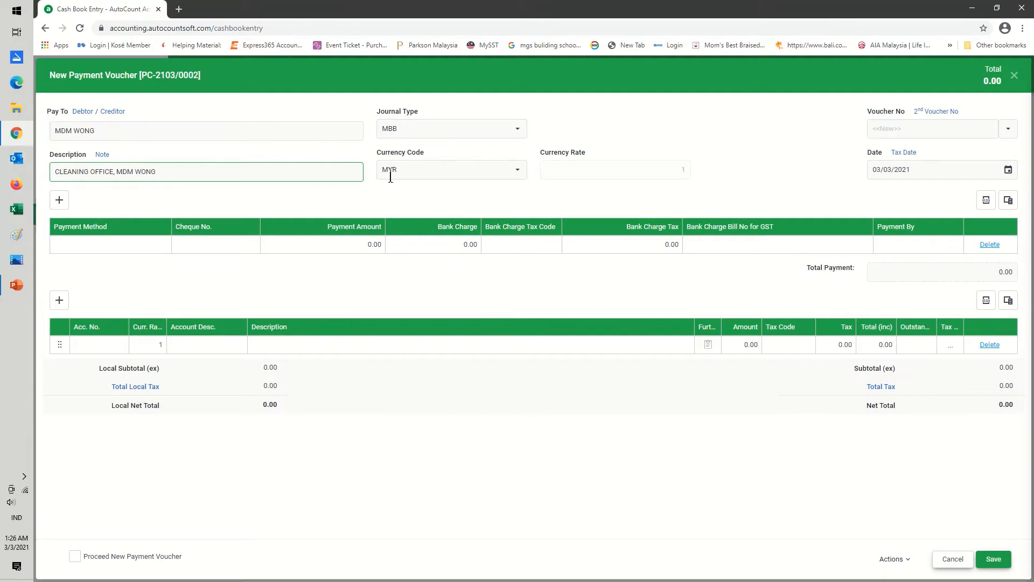
- Set the payment voucher's journal type to CASH and choose CASH as the payment method, adding an extra payment row
click(517, 131)
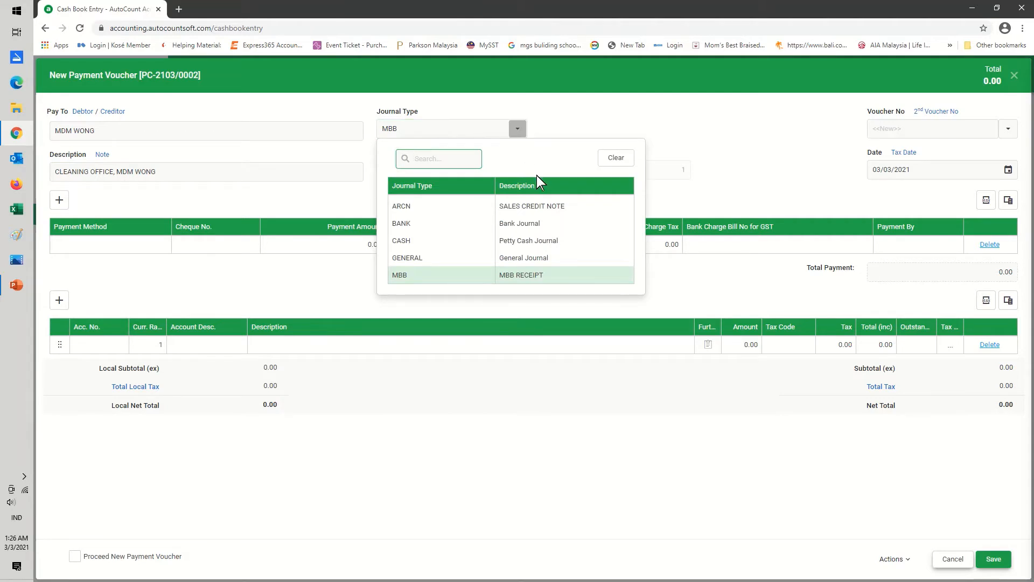
click(535, 240)
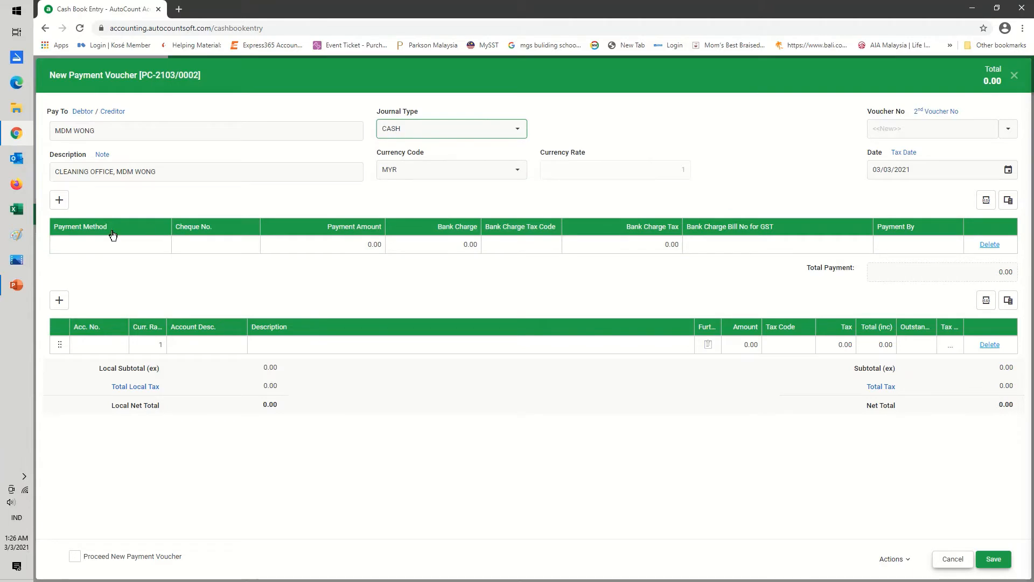
click(58, 200)
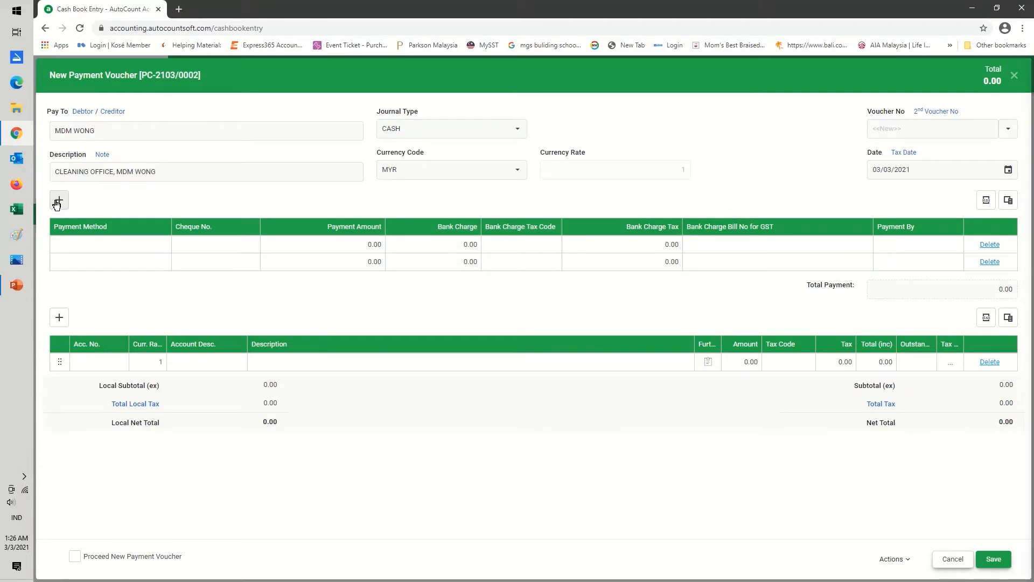
click(115, 245)
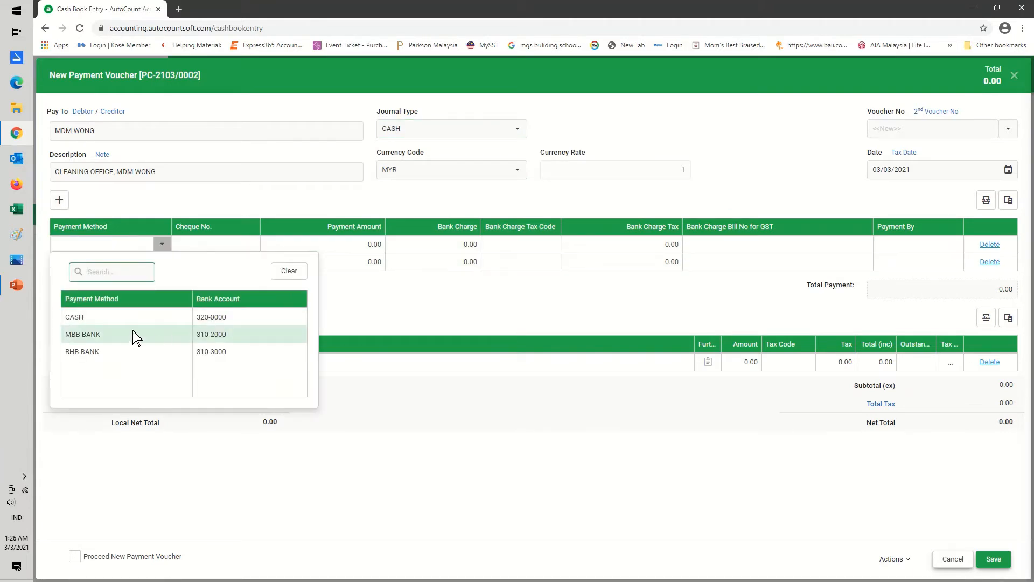
click(190, 317)
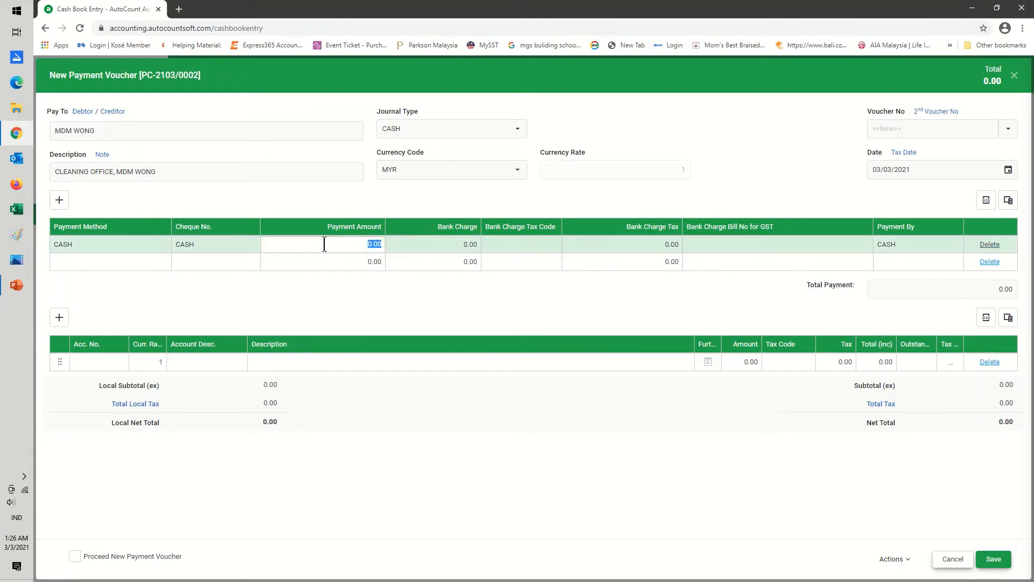
- Find the UPKEEP OF OFFICE account by searching for OFFICE and assign it to the first detail line
click(102, 363)
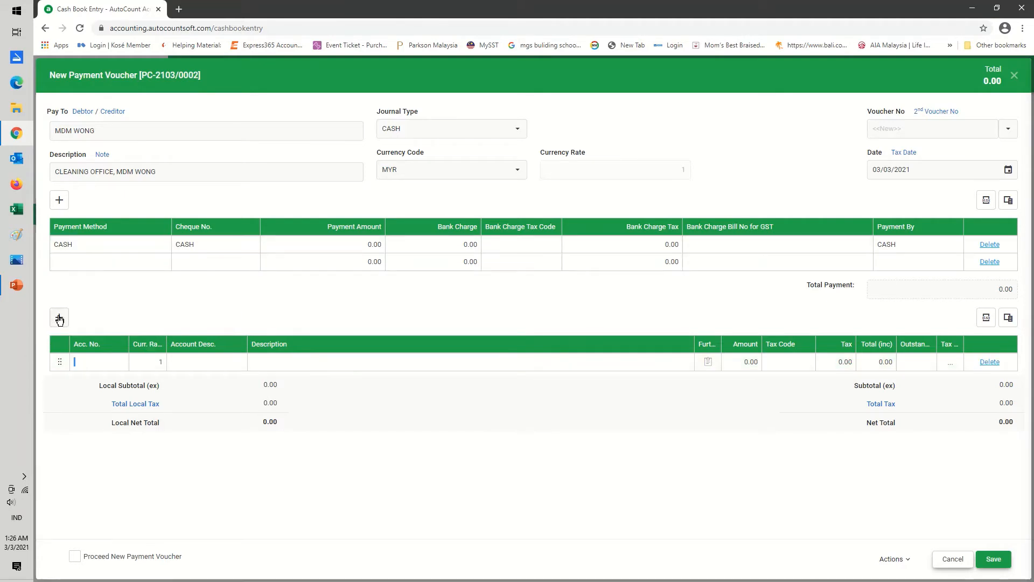
click(79, 357)
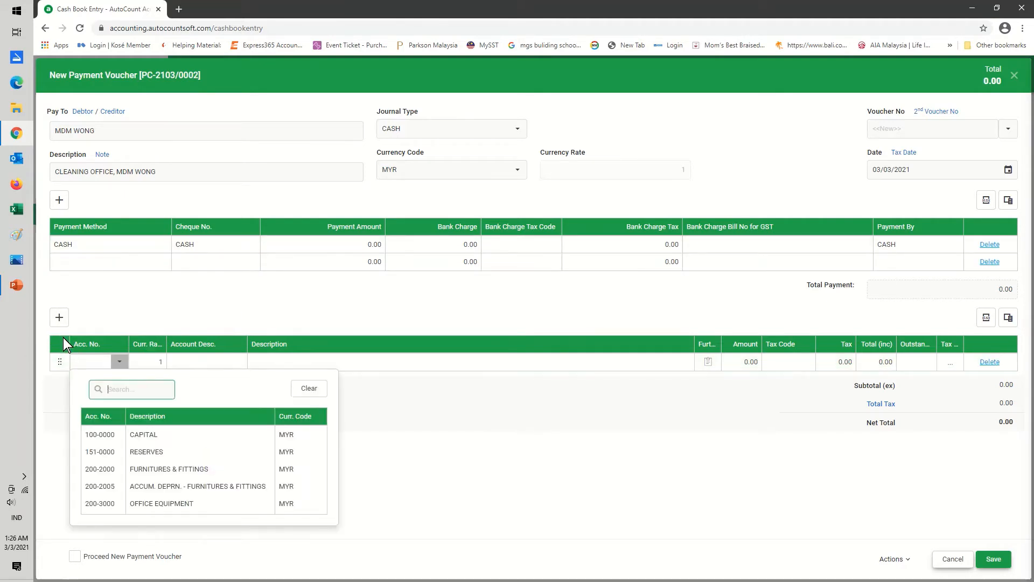
text(OFFICE)
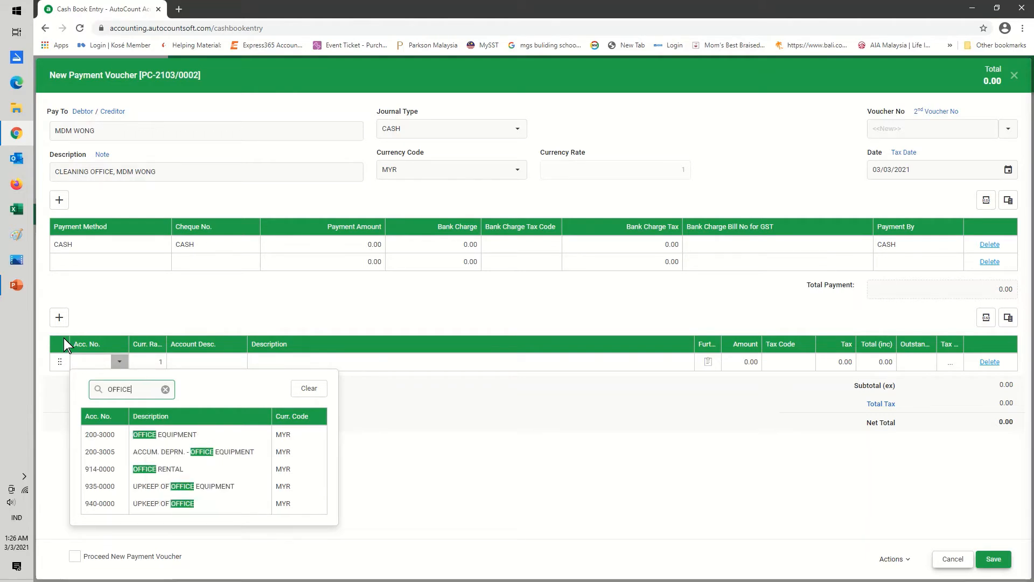
click(147, 503)
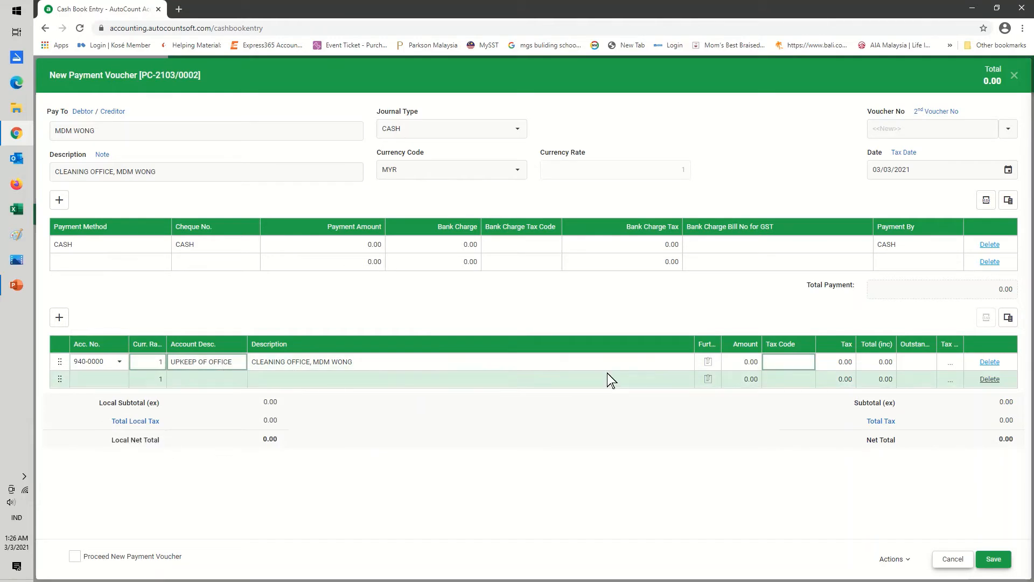
- Set the UPKEEP OF OFFICE line's amount to 100.00 and save the payment voucher
click(738, 361)
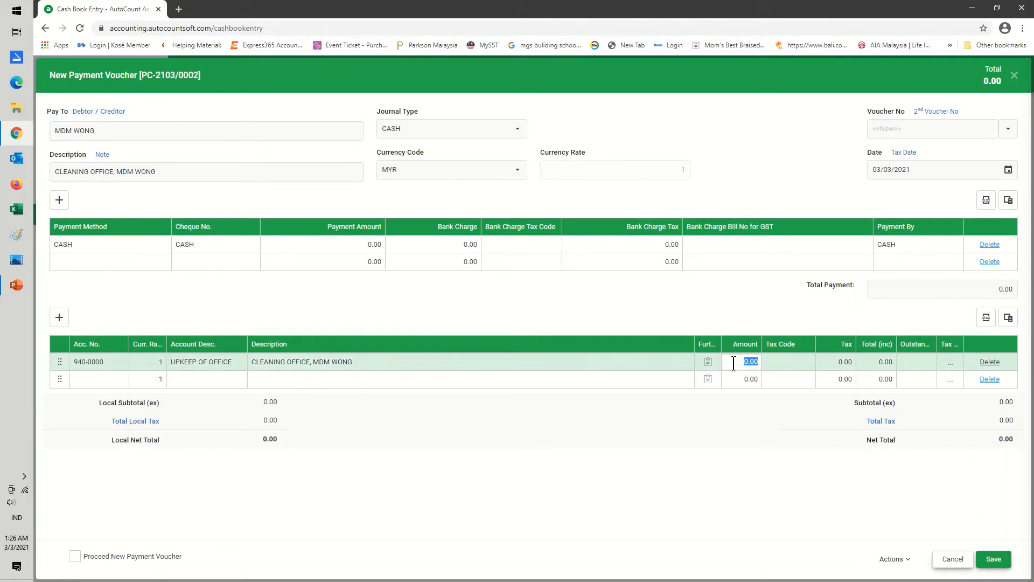
text(10)
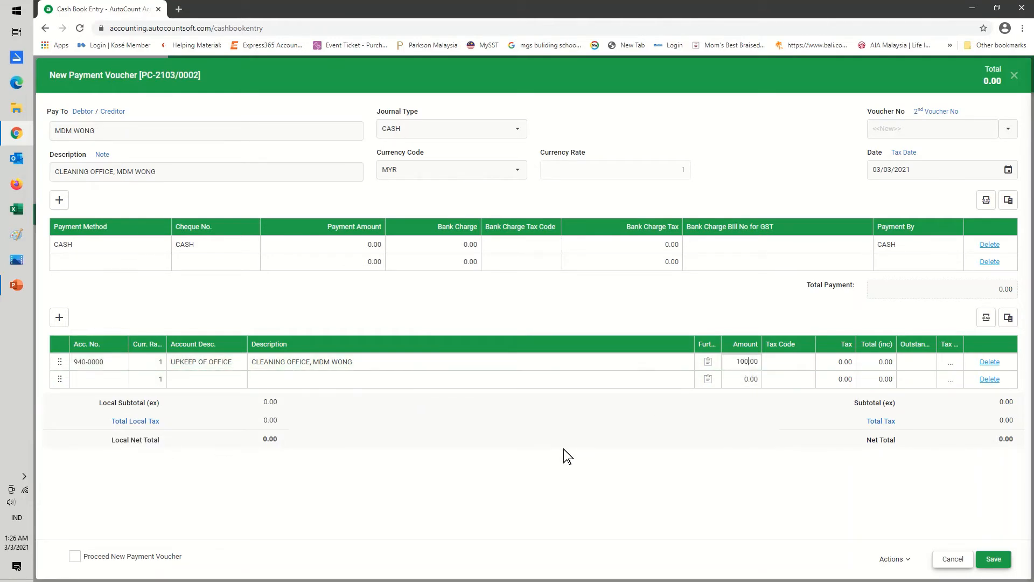
text(0)
key(Return)
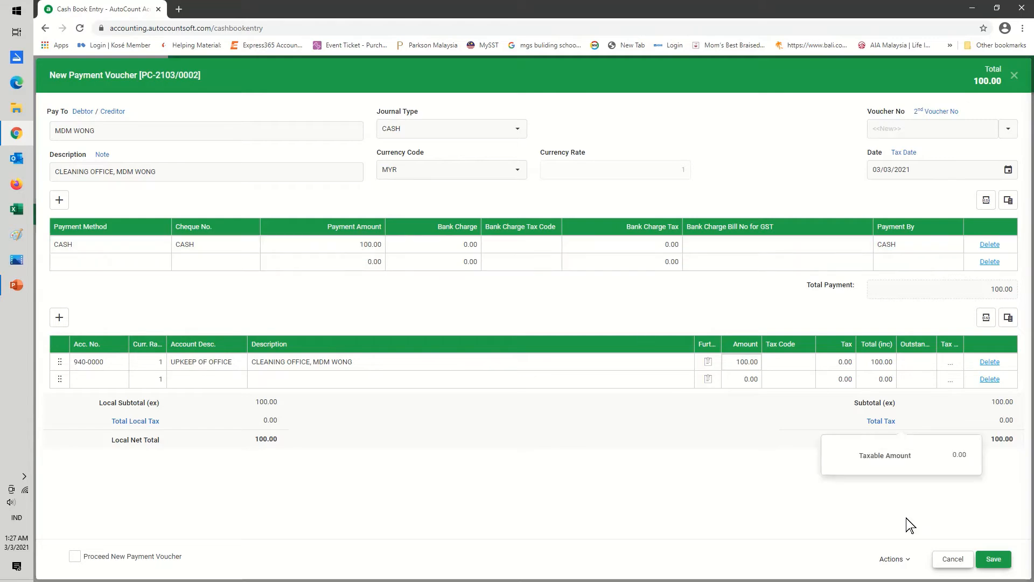
click(1002, 564)
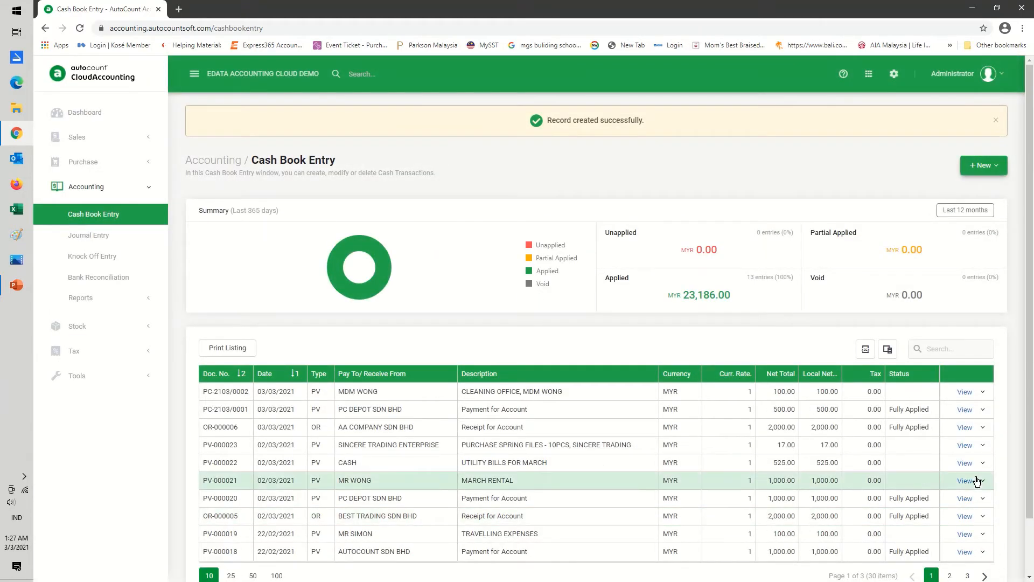
- Preview the saved office-cleaning voucher with the PV - Half Page report, then close the preview and the print dialog
click(983, 393)
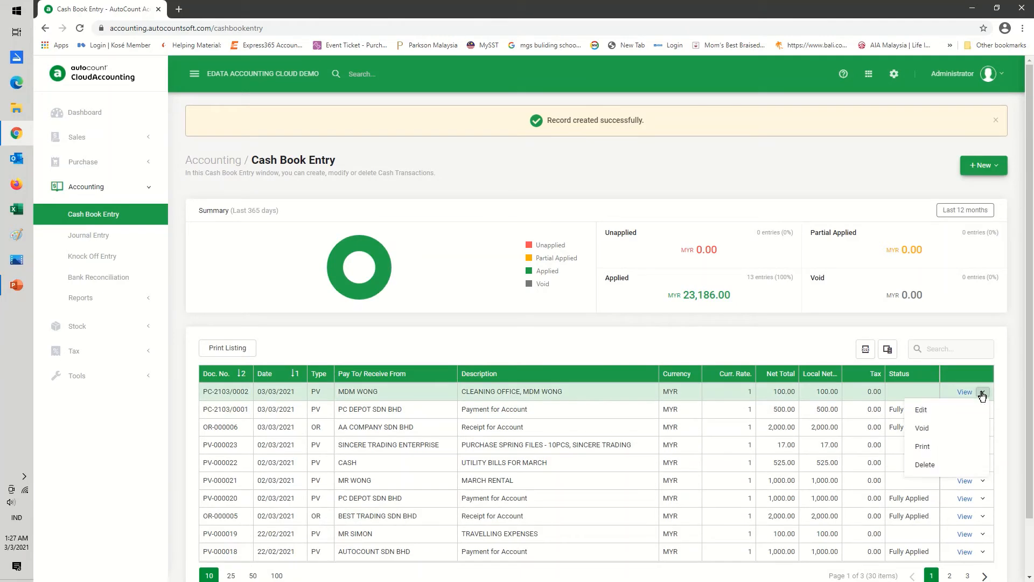
click(941, 447)
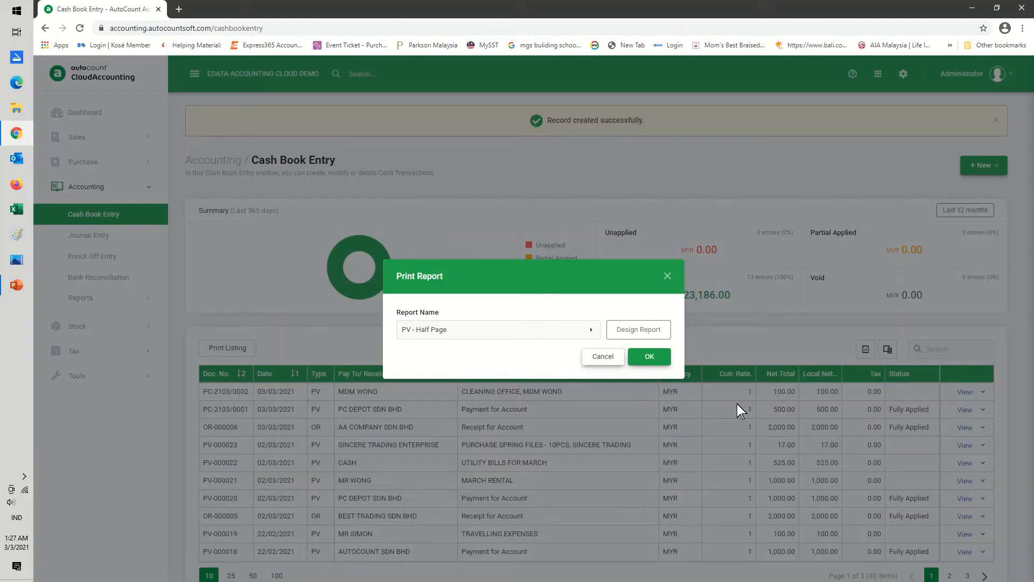
click(650, 357)
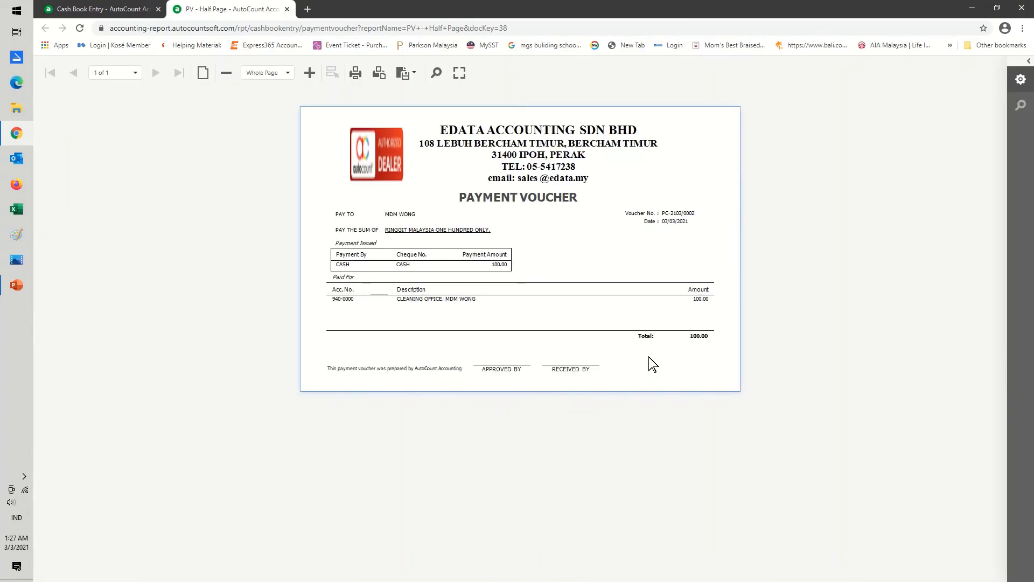
click(287, 9)
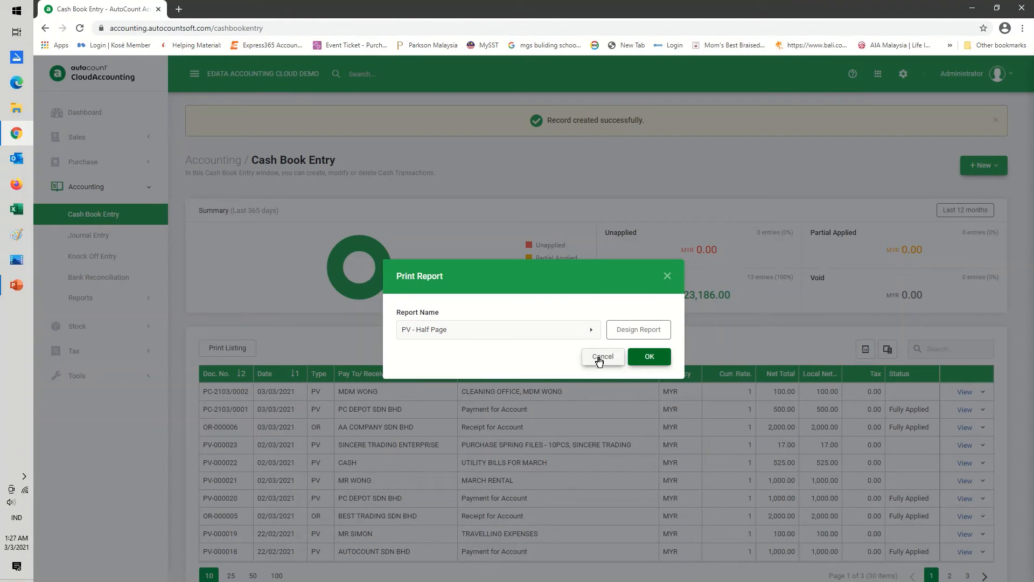
click(599, 357)
- Start a new payment voucher and enter CASH as the payee
click(986, 166)
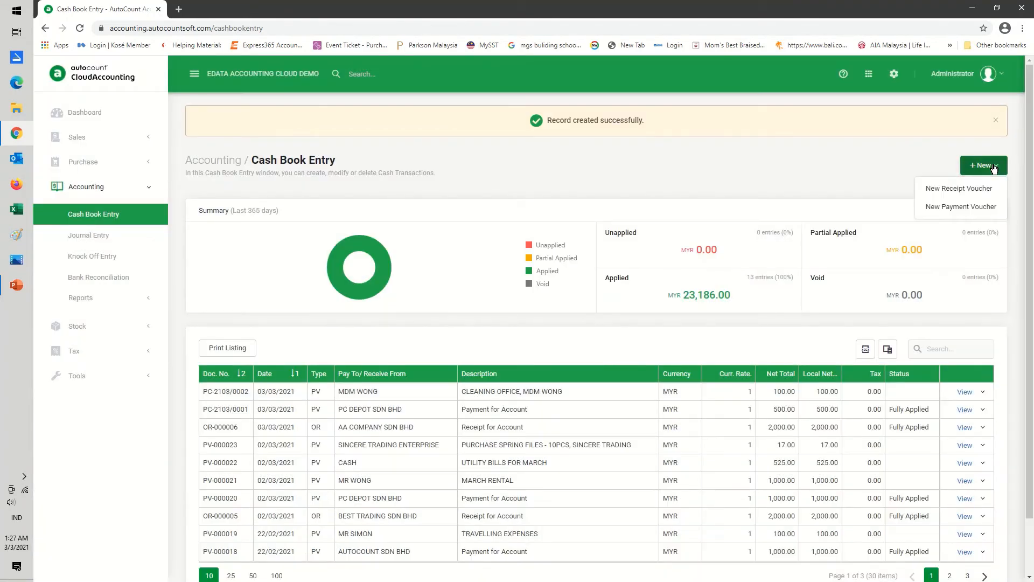
click(966, 207)
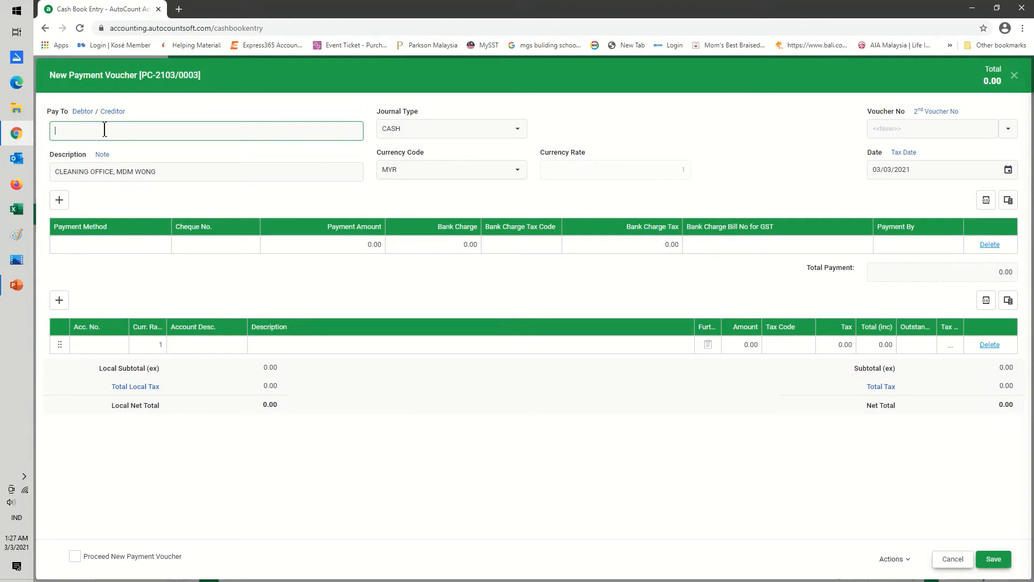
text(CASH)
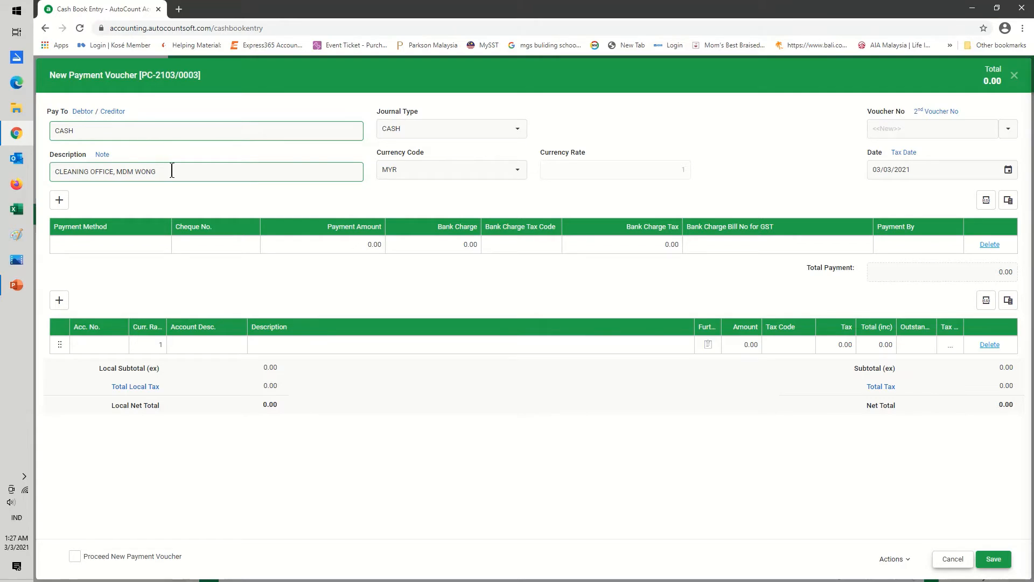
- Replace the new voucher's description with CASH PURCHASES
drag(171, 171, 28, 168)
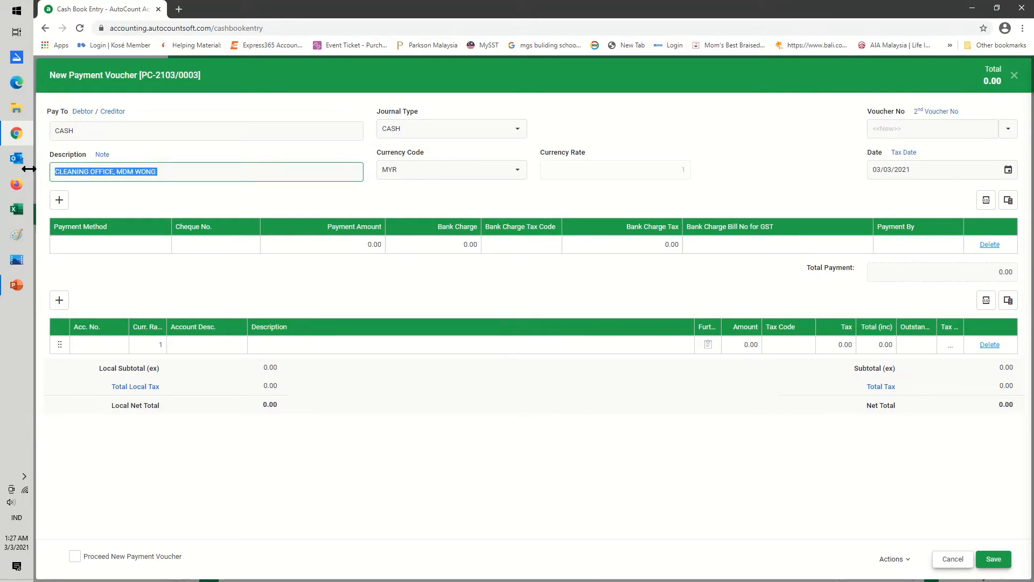
text(P)
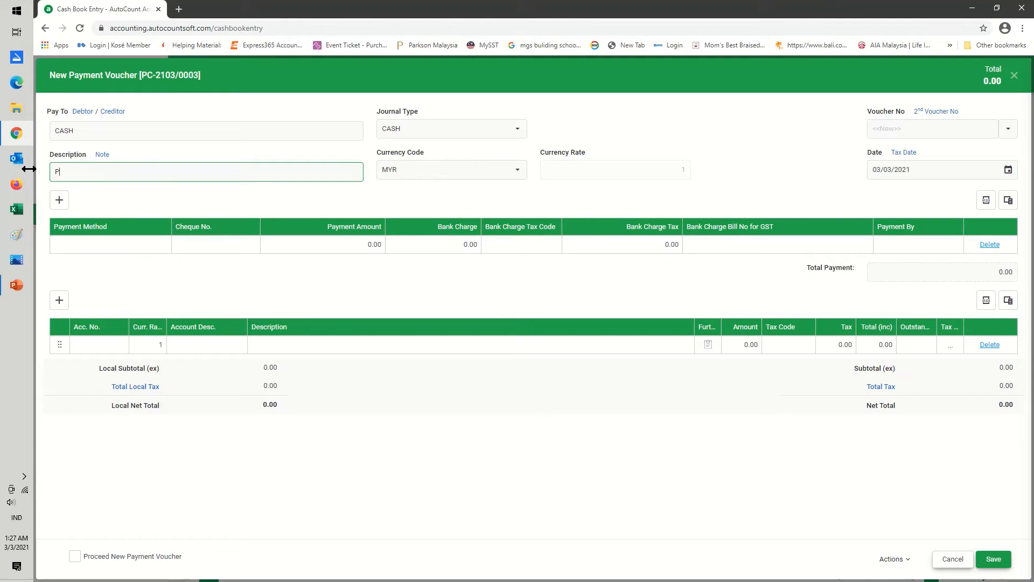
text(URCHASE)
key(BackSpace)
key(BackSpace)
key(BackSpace)
key(BackSpace)
key(BackSpace)
key(BackSpace)
key(BackSpace)
key(BackSpace)
text(CASH PURCHASES)
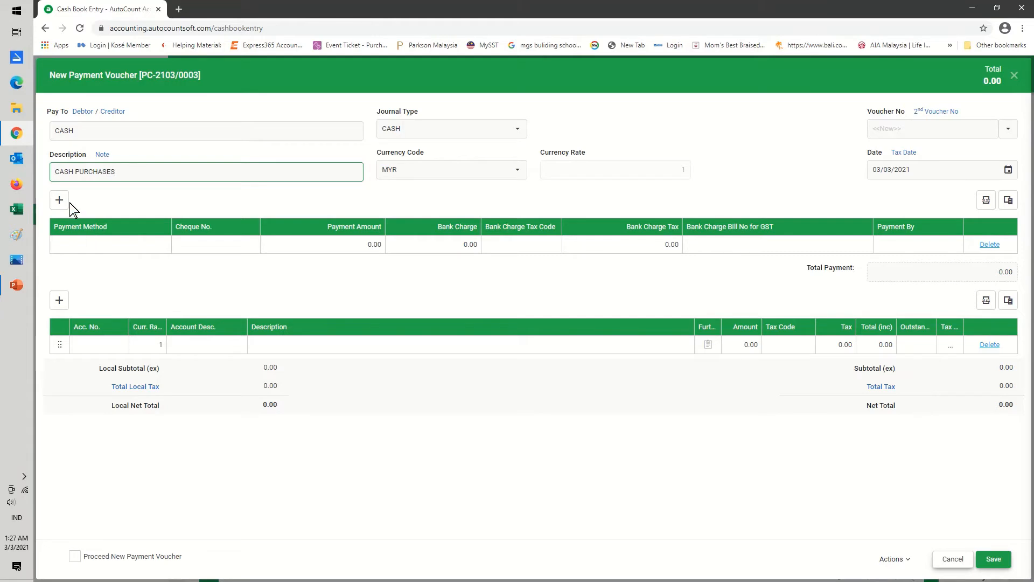
- Choose CASH as the payment method in the voucher's payment row
click(111, 248)
click(121, 245)
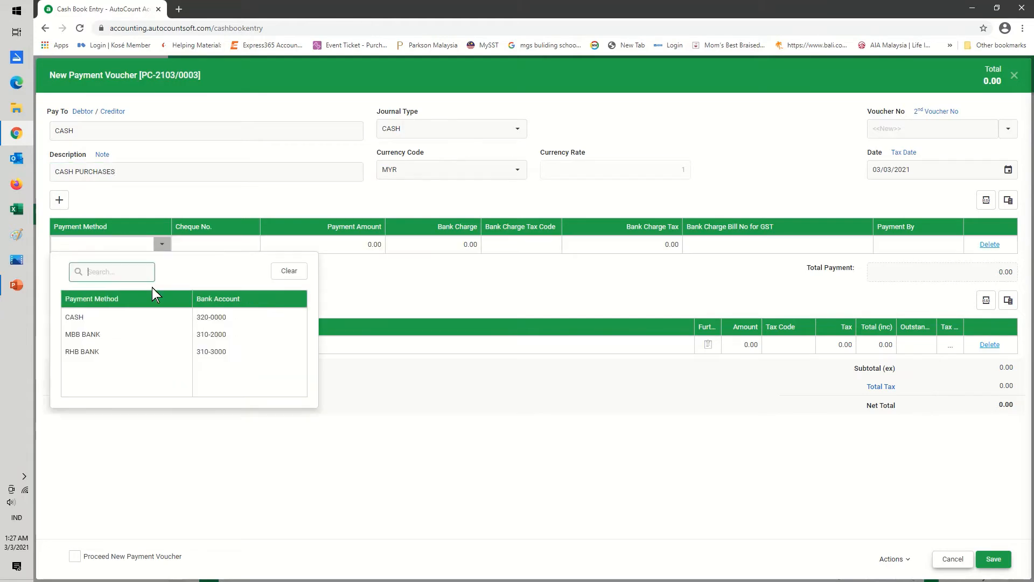
click(214, 317)
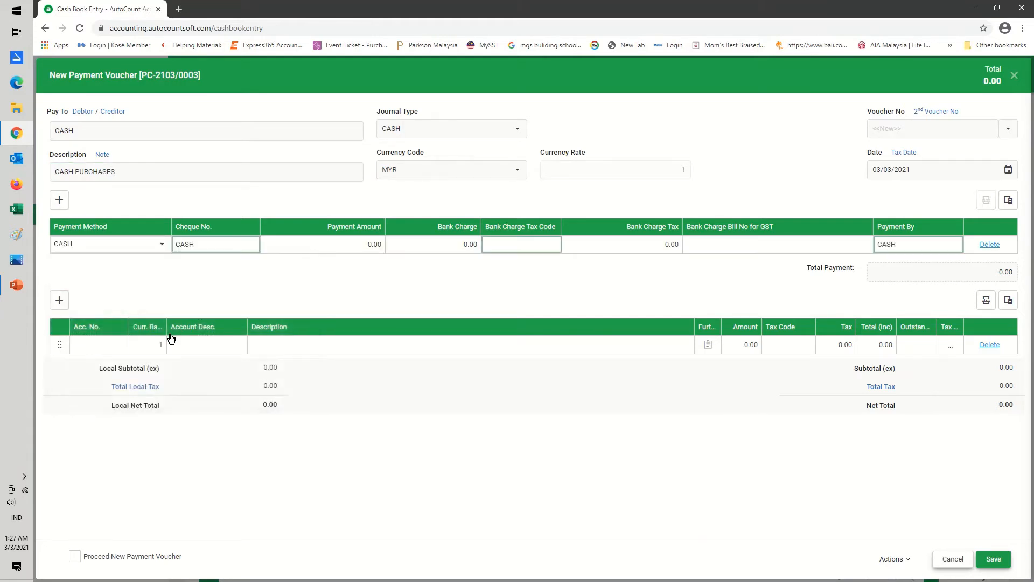
- Find the PRINTING & STATIONERY account by searching for PRIN and assign it to the first detail line
click(94, 343)
click(94, 343)
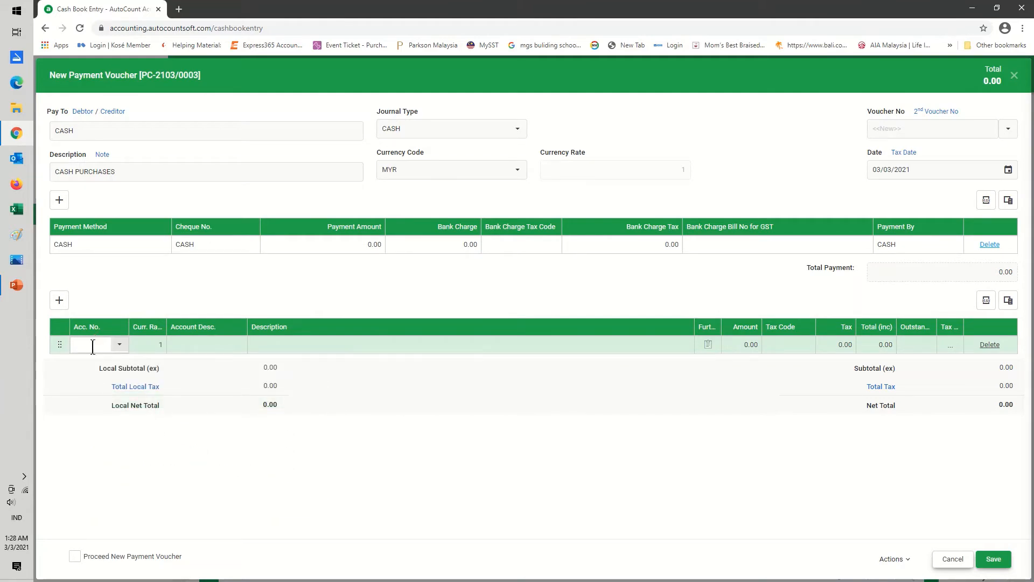
click(94, 345)
text(PRIN)
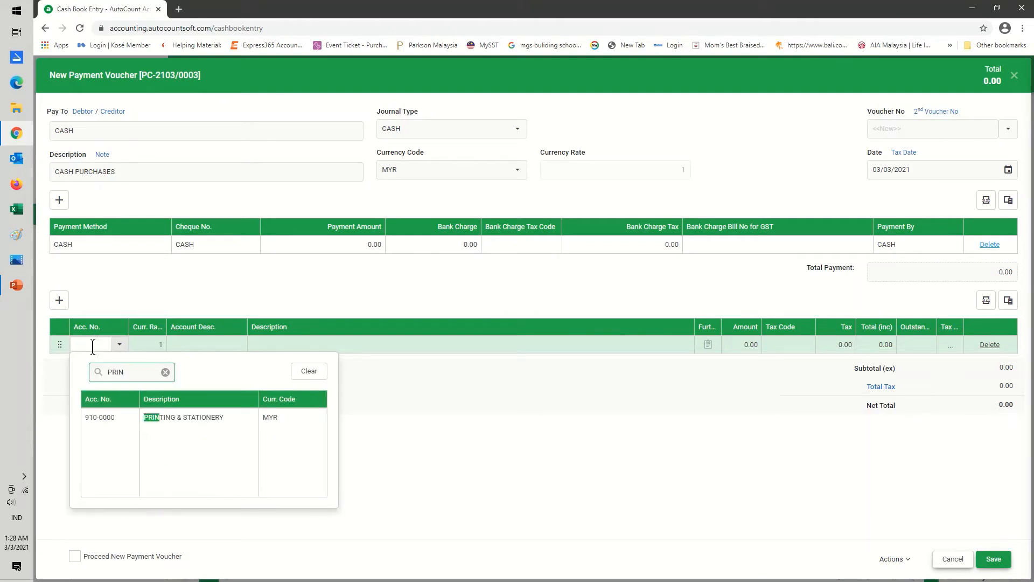
click(167, 418)
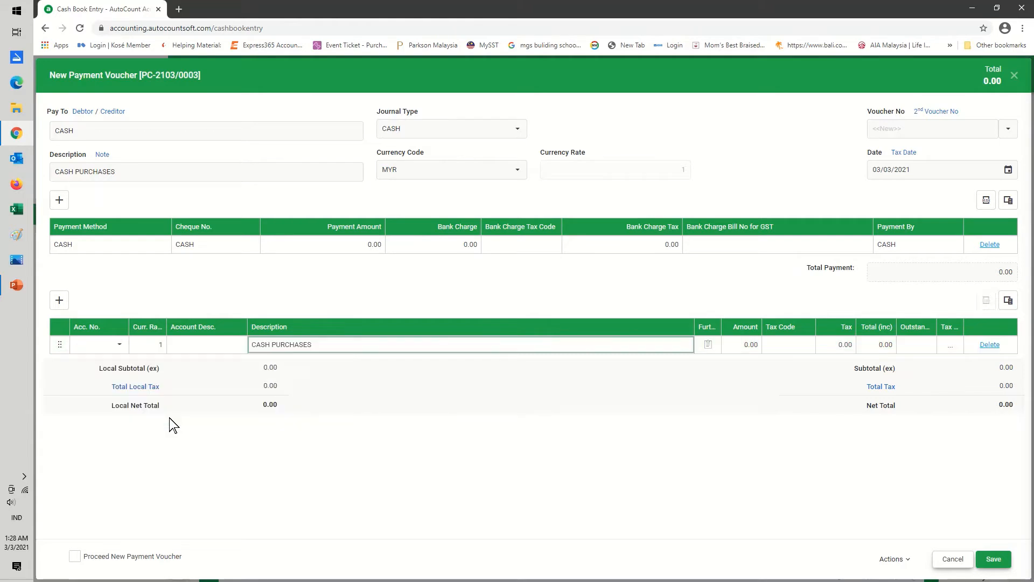
- Replace the first detail line's description with PURCHASE SPRING FILES - 20 PCS
drag(323, 346, 253, 339)
click(329, 344)
drag(328, 344, 253, 339)
text(PURCHASE)
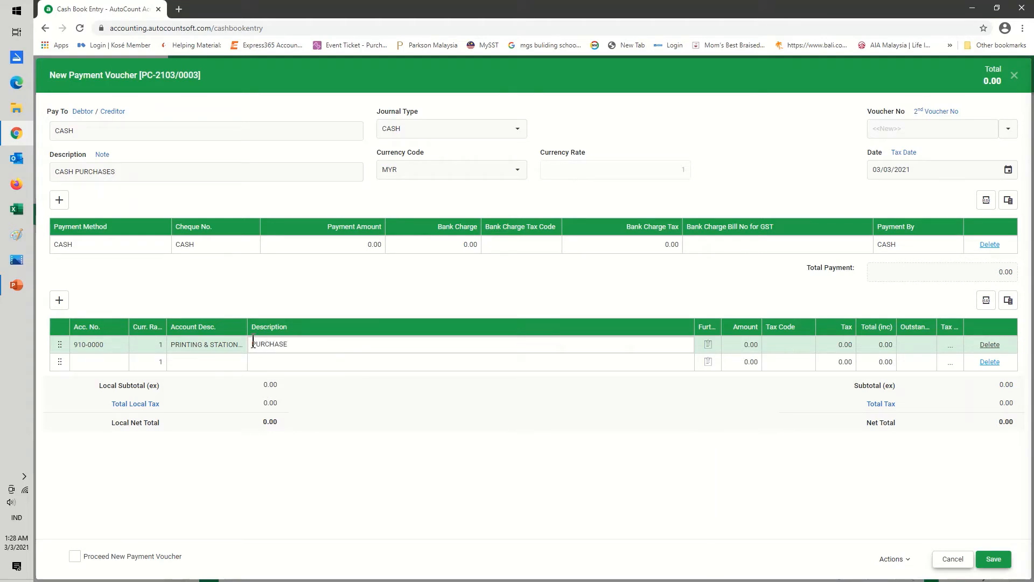
text( SPRING FILES - 20 PCS)
- Set the amount of the spring files line to 35.00
click(733, 345)
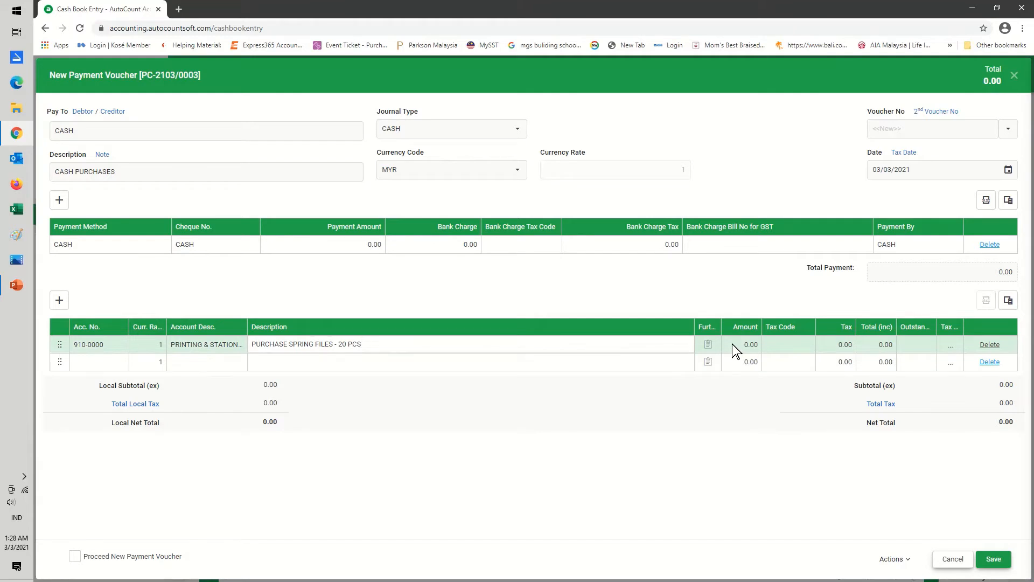
click(732, 344)
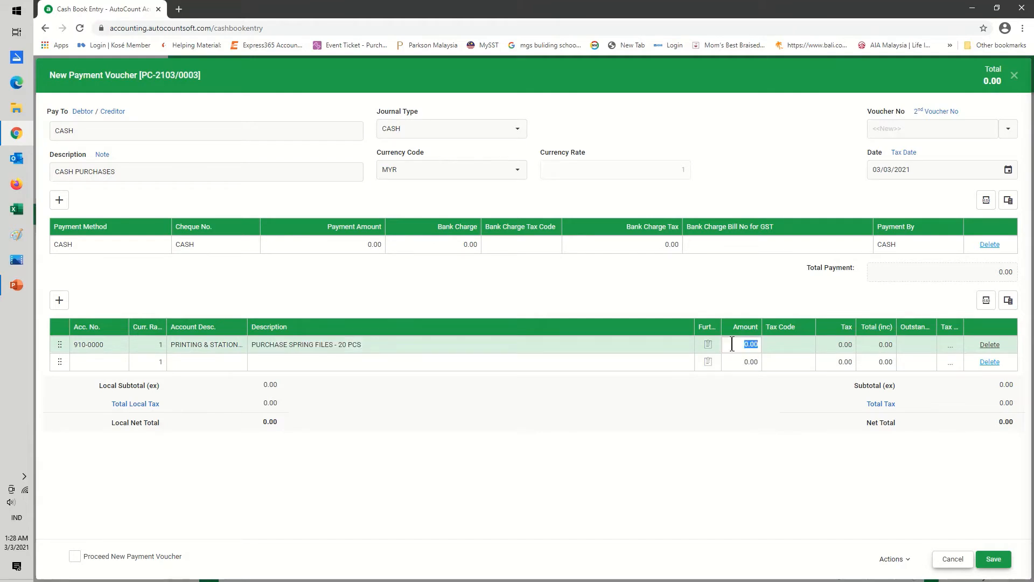
text(35.0)
- Search the second detail line's account list for TRANS and for COUR, clearing the search each time
click(98, 358)
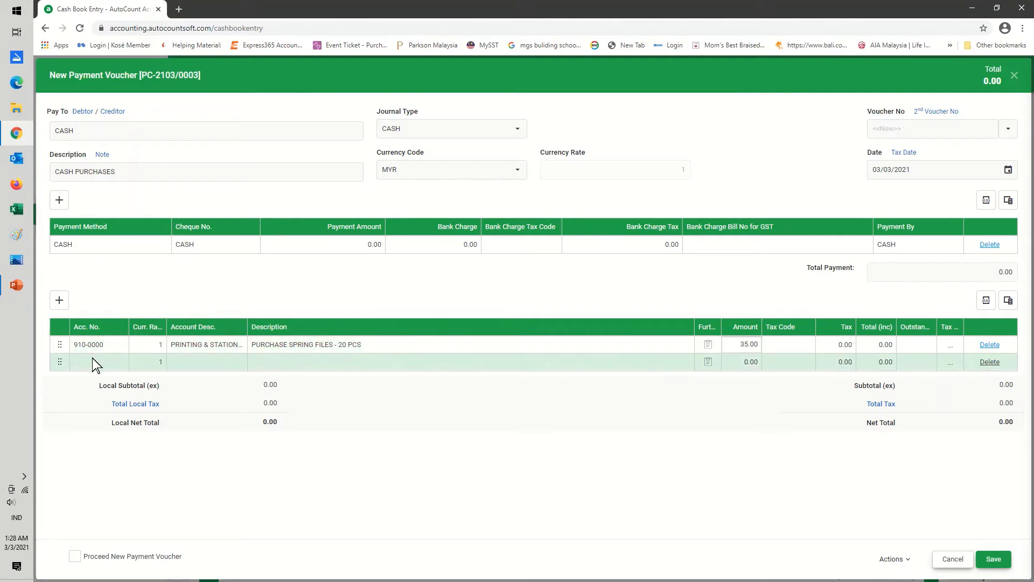
click(92, 358)
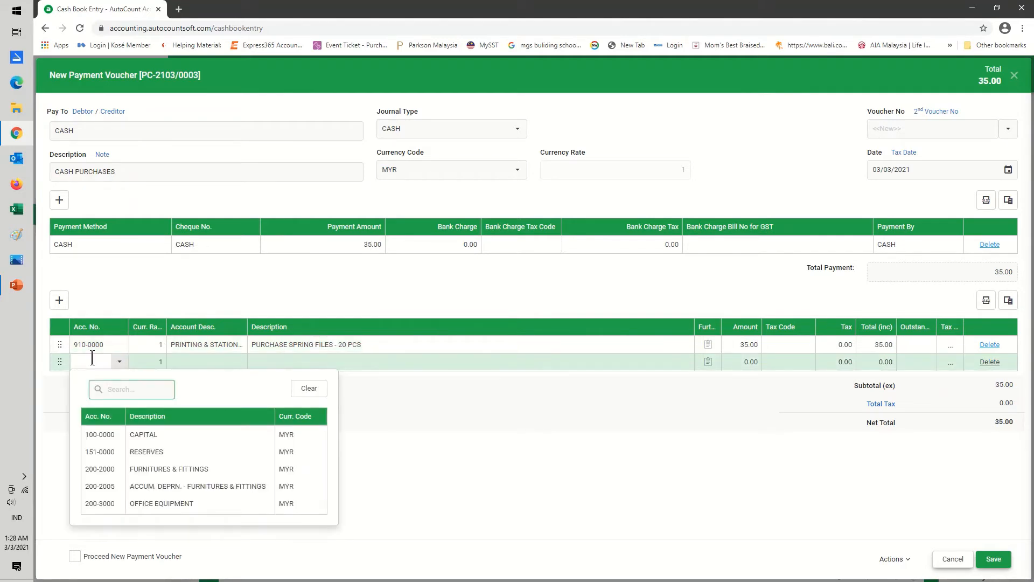
text(TRAN)
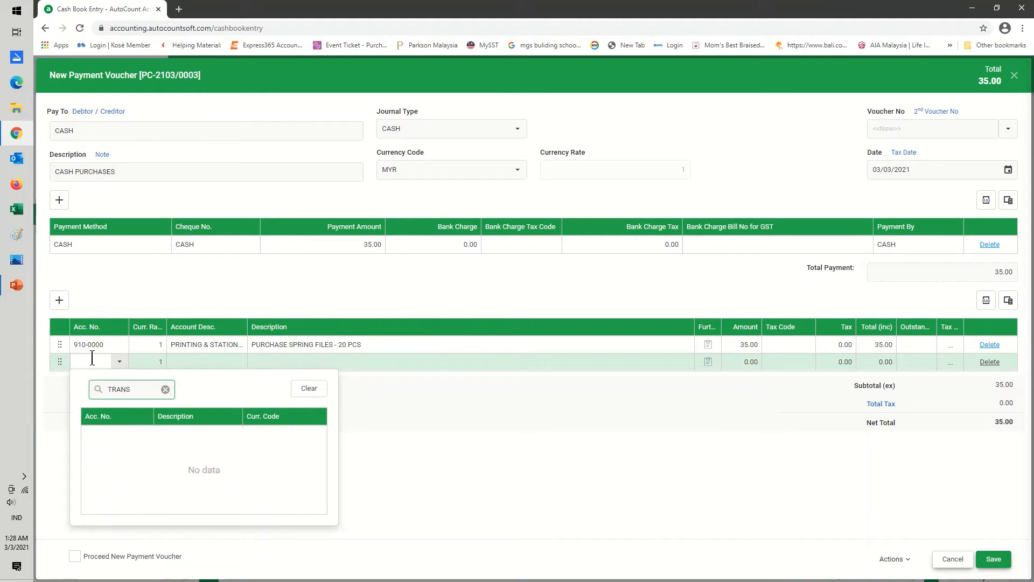
text(S)
key(BackSpace)
key(BackSpace)
key(BackSpace)
key(BackSpace)
key(BackSpace)
text(COUR)
key(BackSpace)
key(BackSpace)
key(BackSpace)
key(BackSpace)
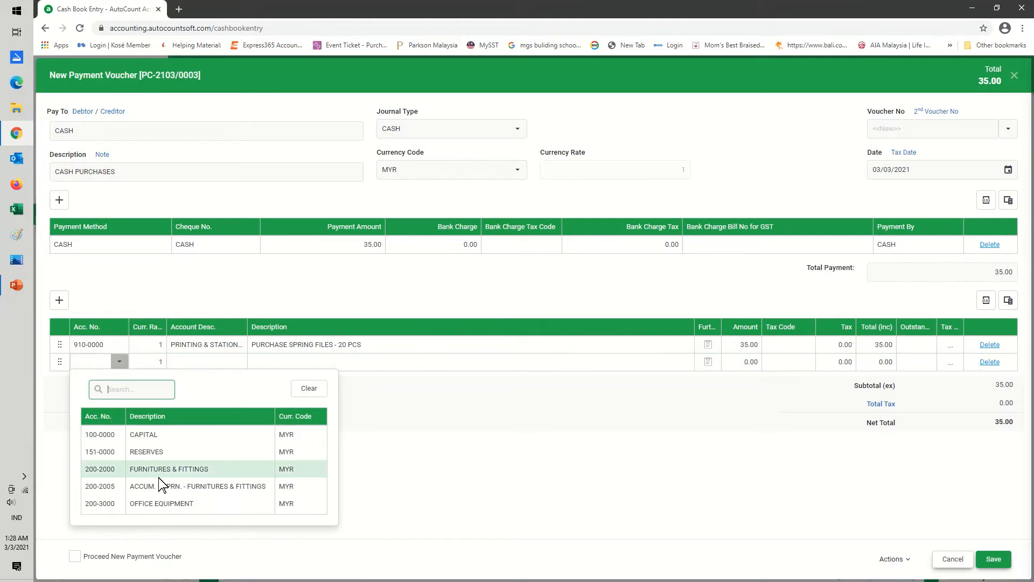
- Assign the POSTAGES & STAMPS account (912-0000) to the second detail line
scroll(172, 495, down, 10)
scroll(173, 494, down, 3)
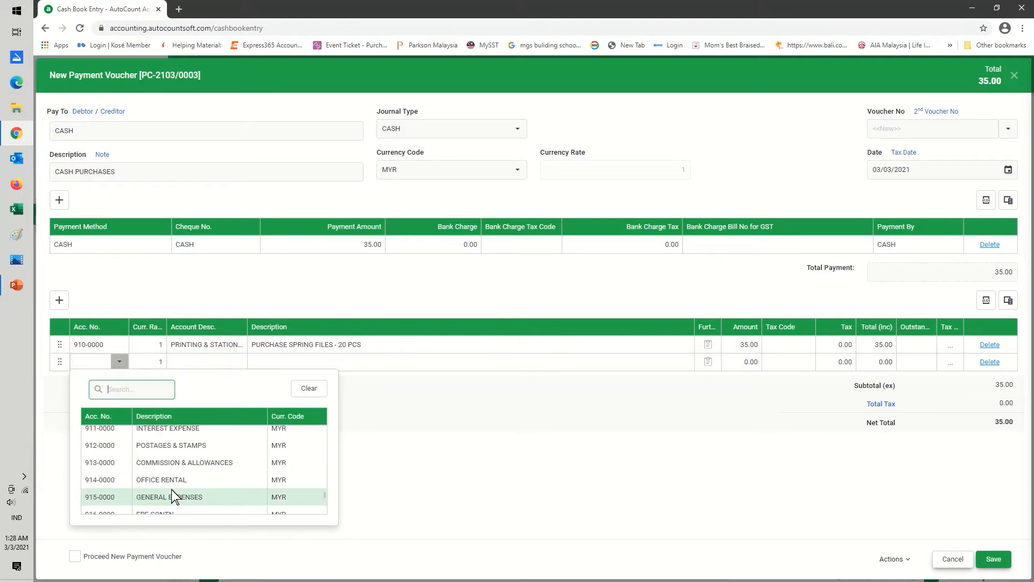
click(198, 447)
- Replace the second detail line's description with PURCHASE STAMPS
click(325, 359)
drag(325, 360, 248, 361)
text(PURCH)
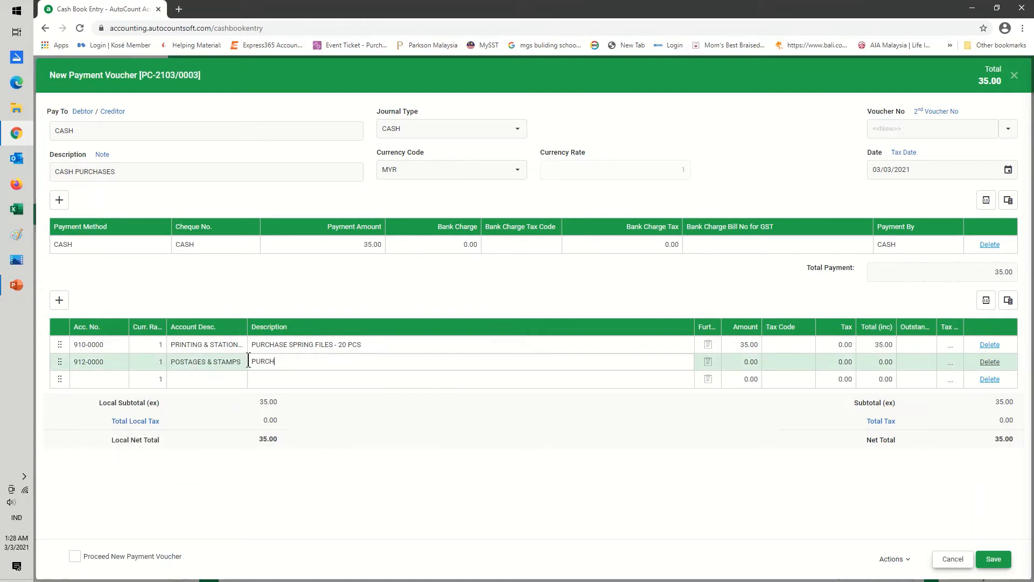
text(ASE STAMPS)
- Set the amount of the stamps line to 60.00 and save the payment voucher
click(730, 361)
text(60)
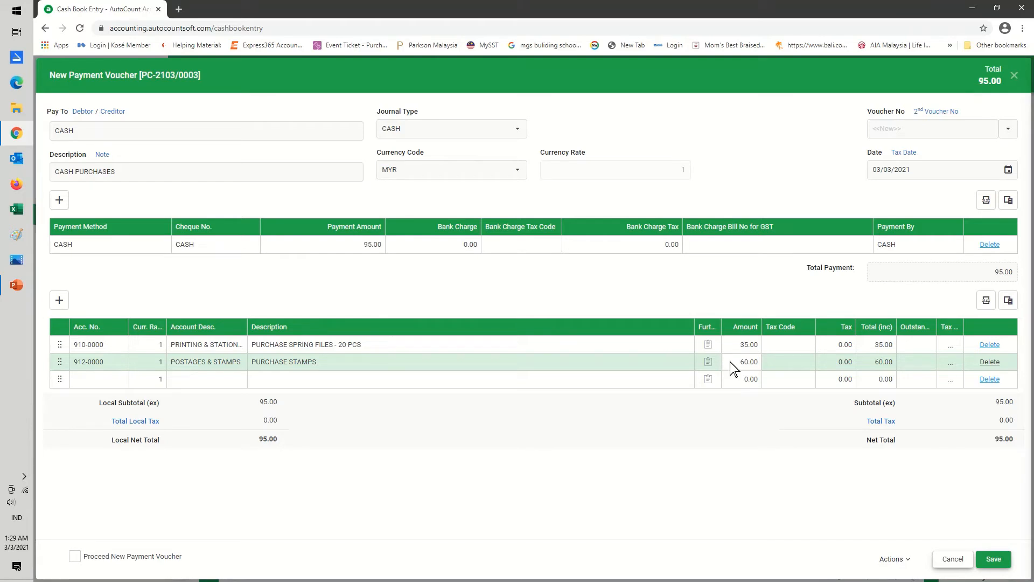
click(323, 343)
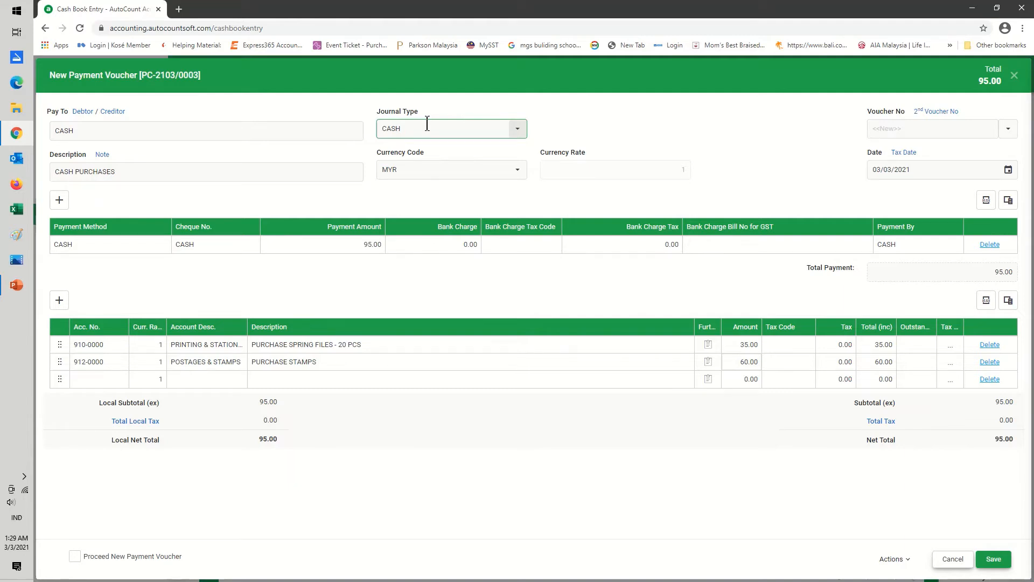
click(996, 558)
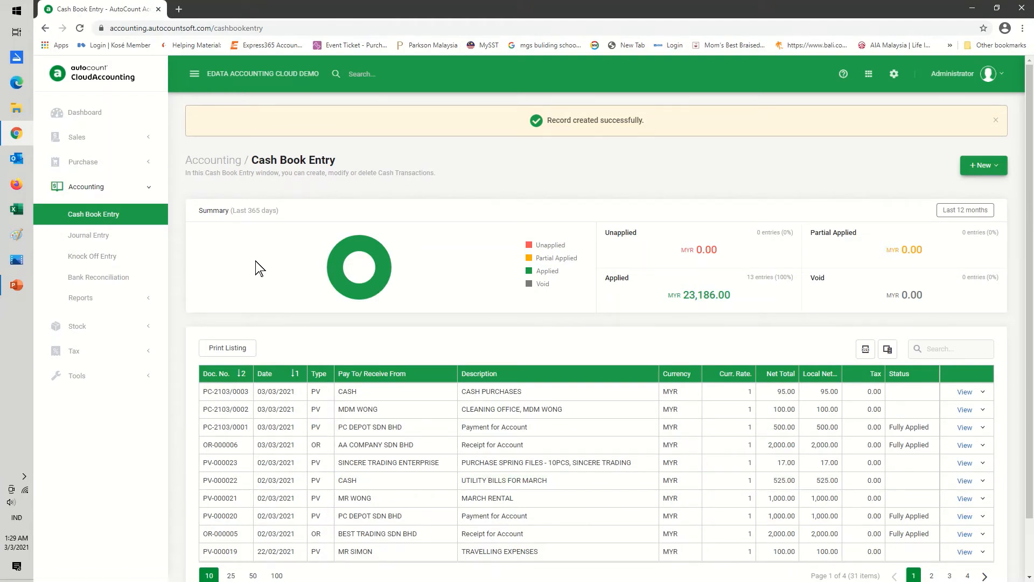
- Run the Cash Book Audit Trail Listing for 01/03/2021 to 03/03/2021 and examine its entries and account summary
click(227, 348)
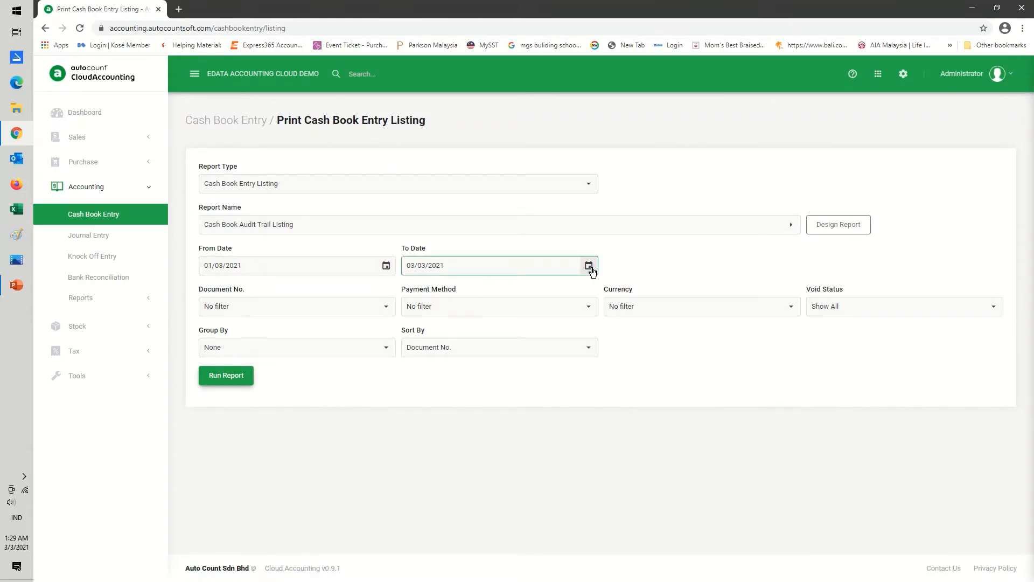
click(227, 376)
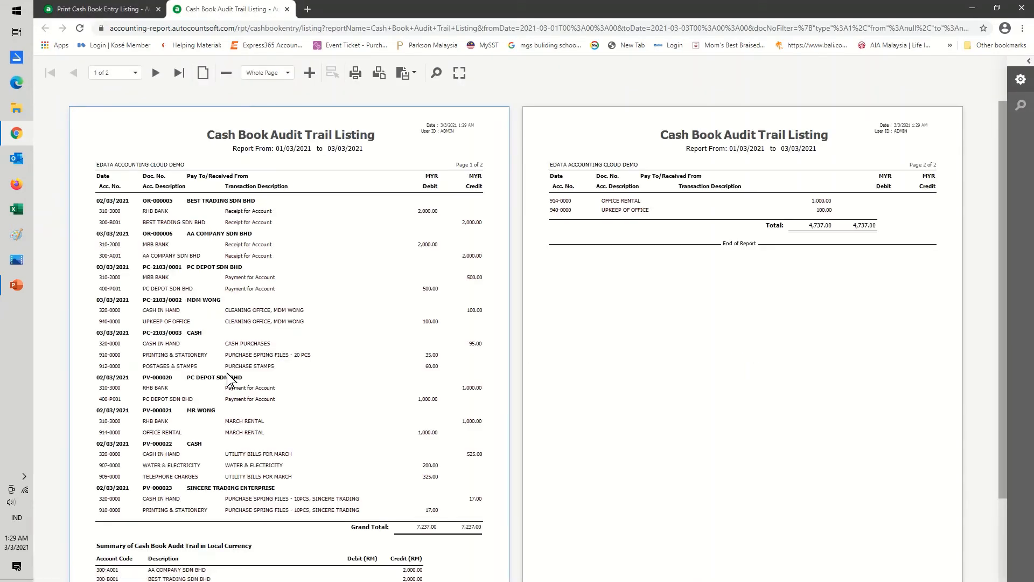
click(438, 73)
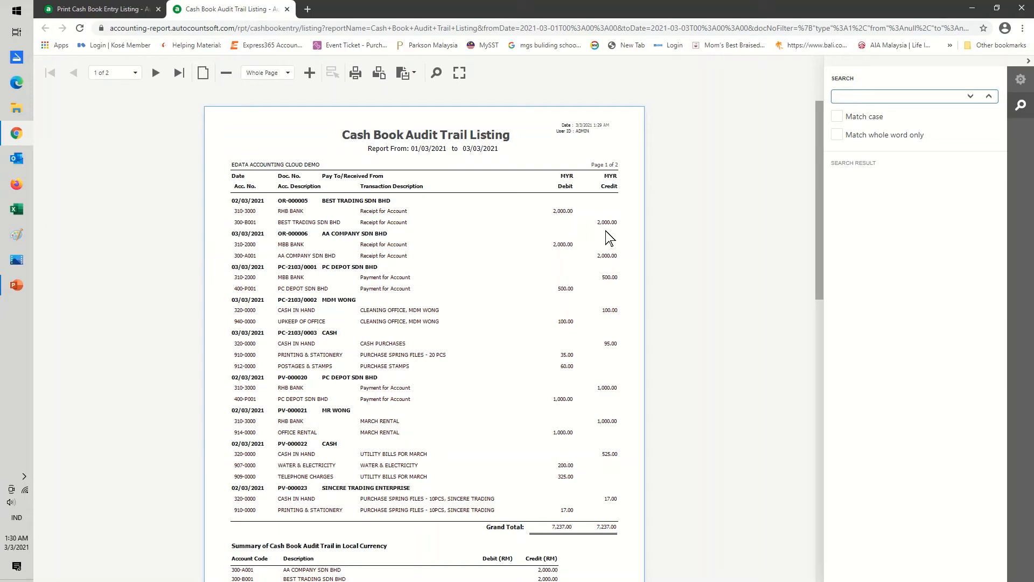
scroll(452, 308, down, 3)
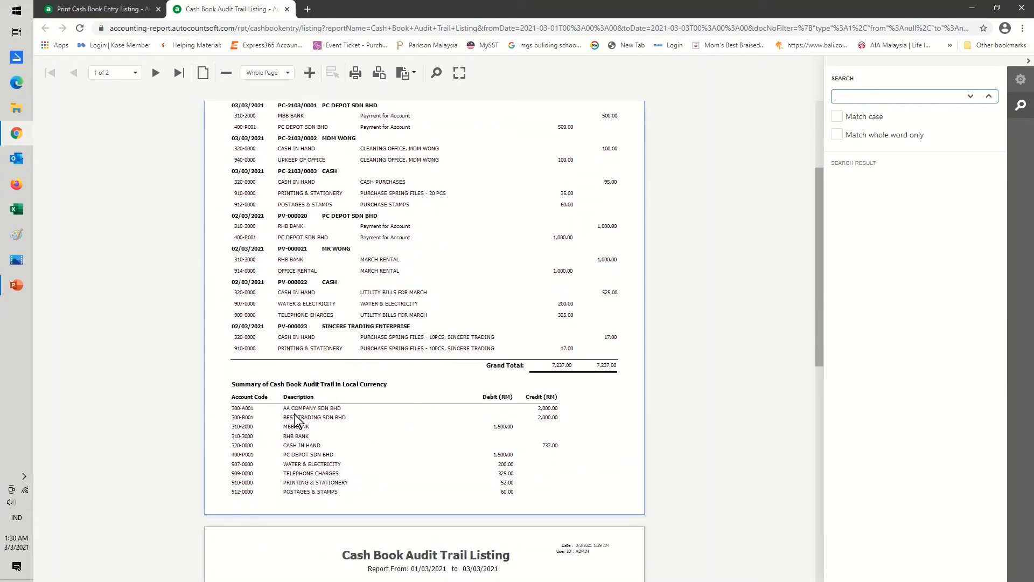
scroll(377, 433, down, 4)
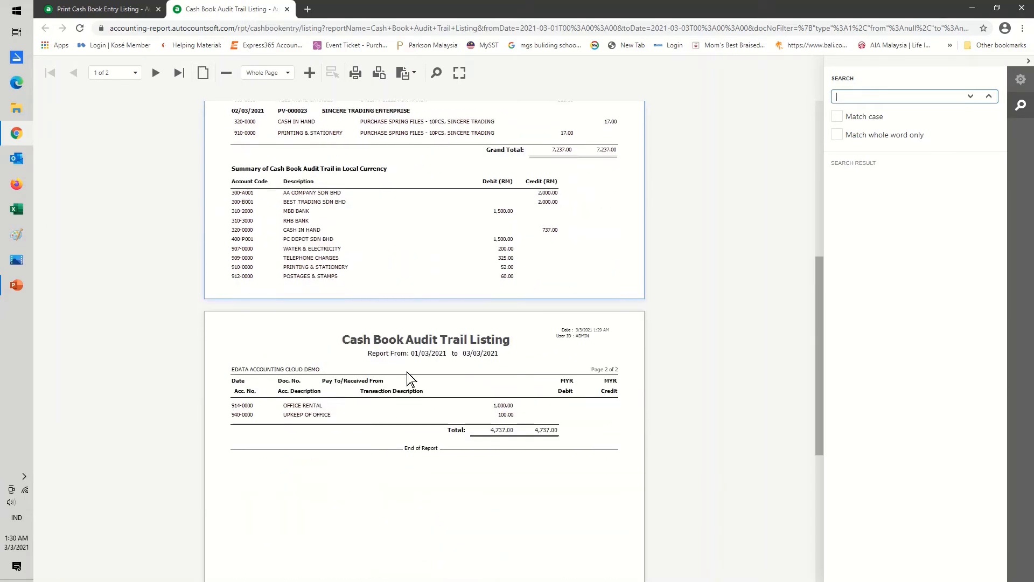
scroll(405, 379, up, 7)
scroll(405, 374, down, 3)
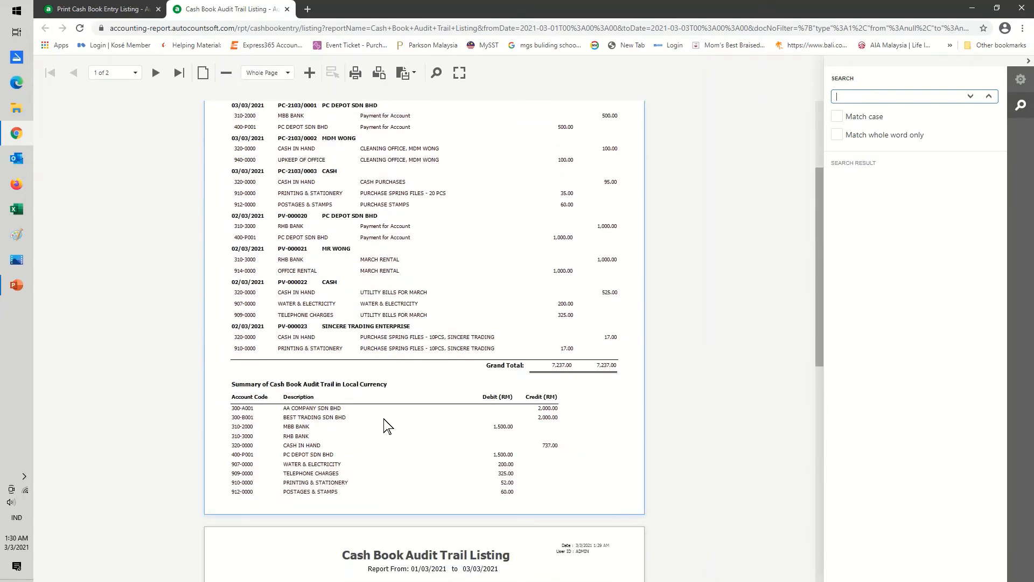
scroll(385, 407, up, 3)
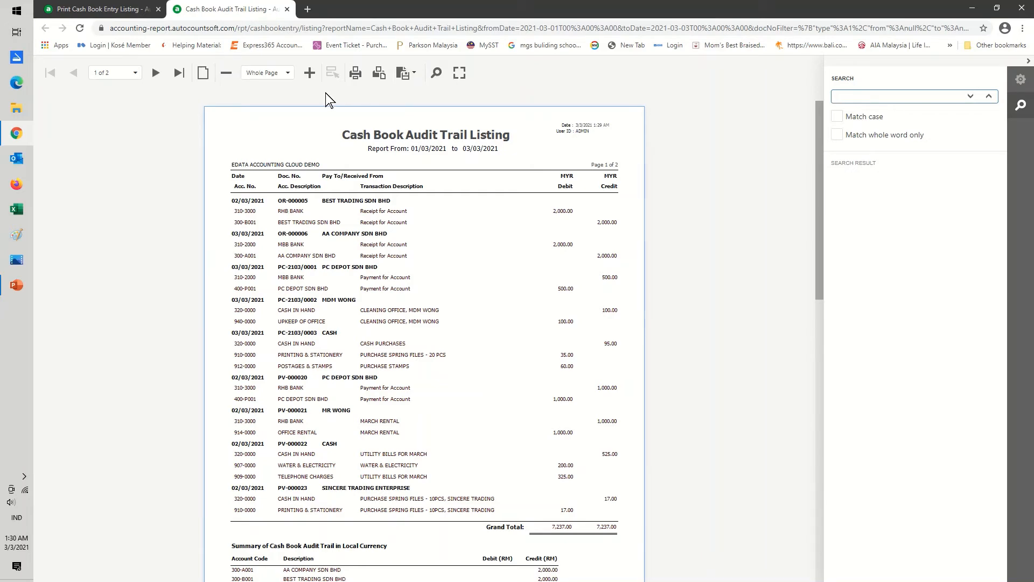
- Enlarge the audit trail report preview to 150% for reading, and close the report
click(310, 73)
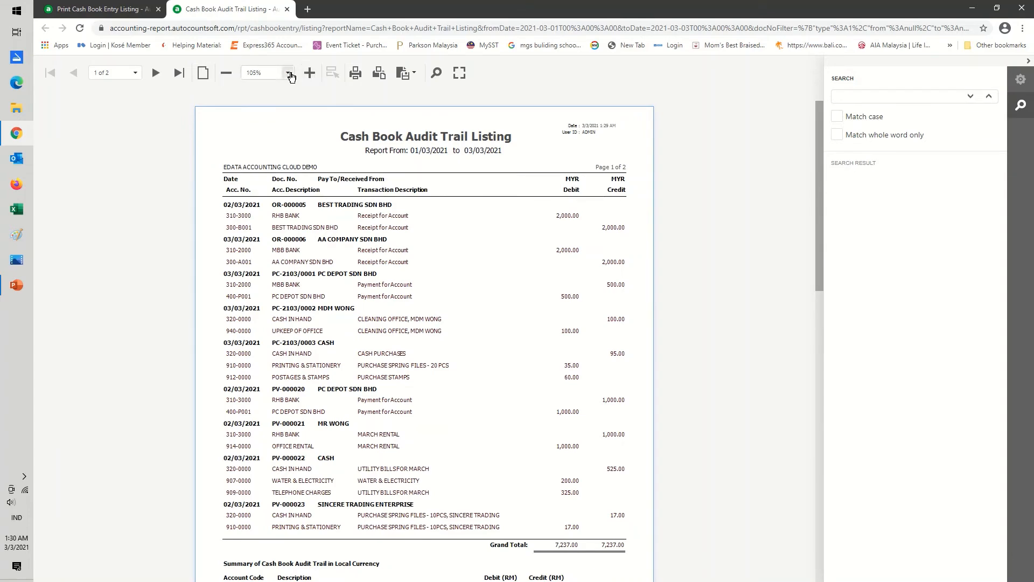
click(287, 73)
click(258, 125)
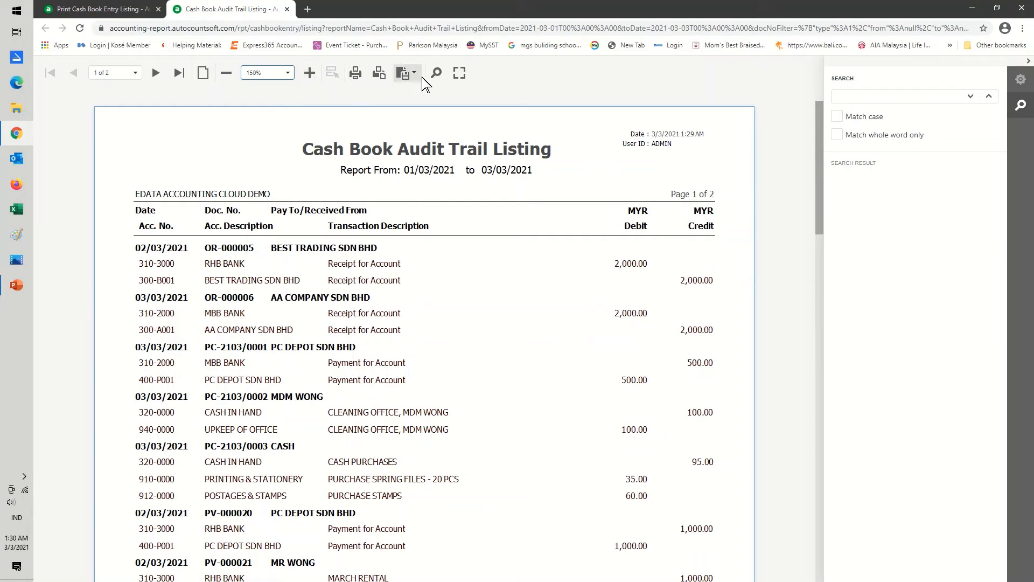
click(286, 9)
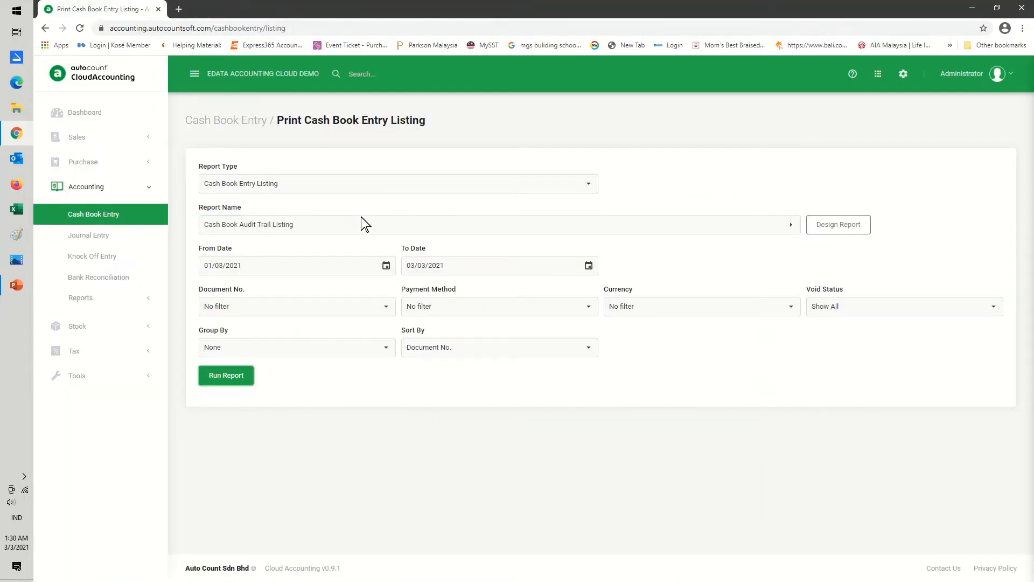
- Change the report to Cash Book Entry Listing, run it for the same dates, and close it after viewing
click(791, 229)
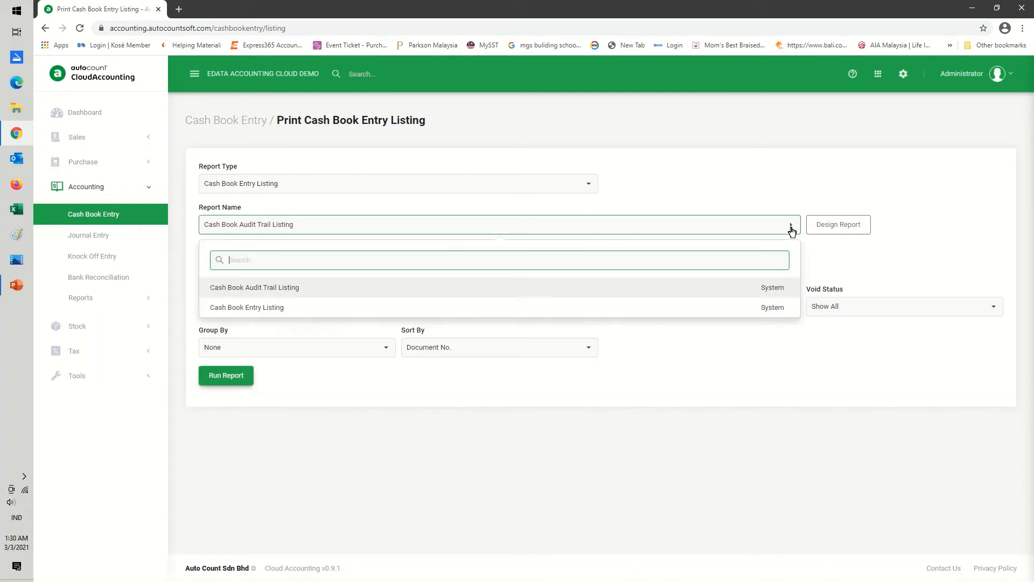
click(255, 314)
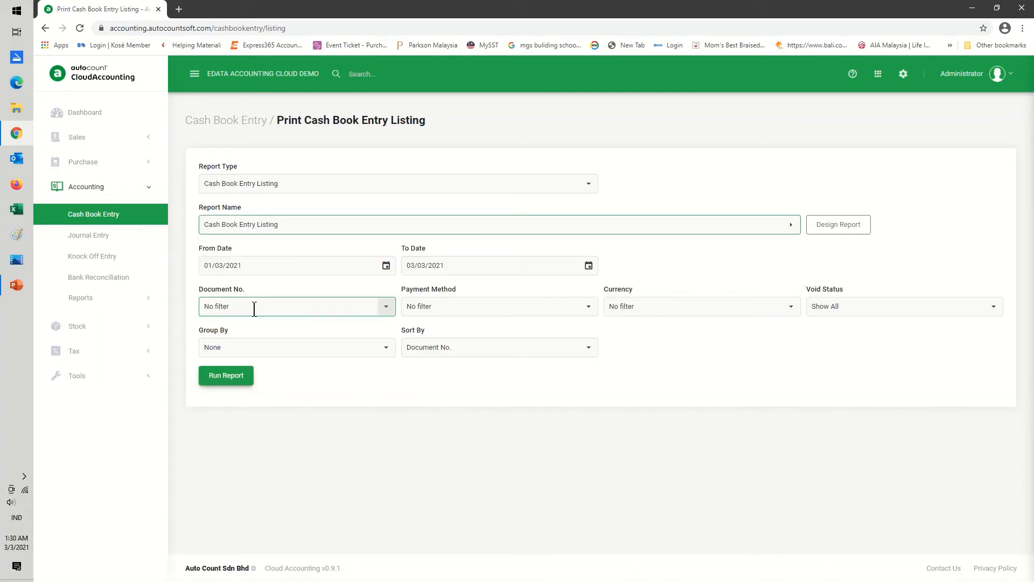
click(231, 377)
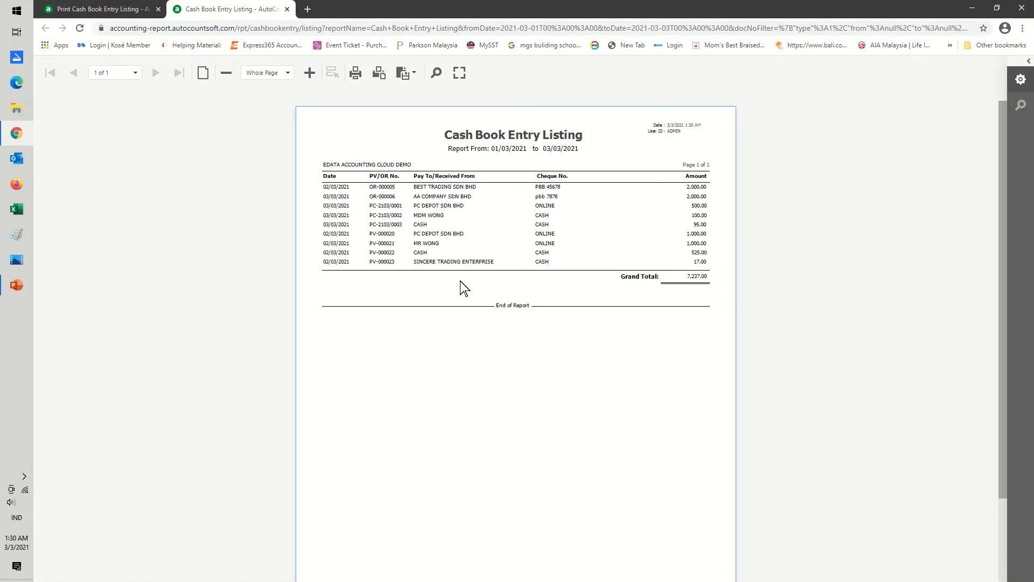
click(287, 9)
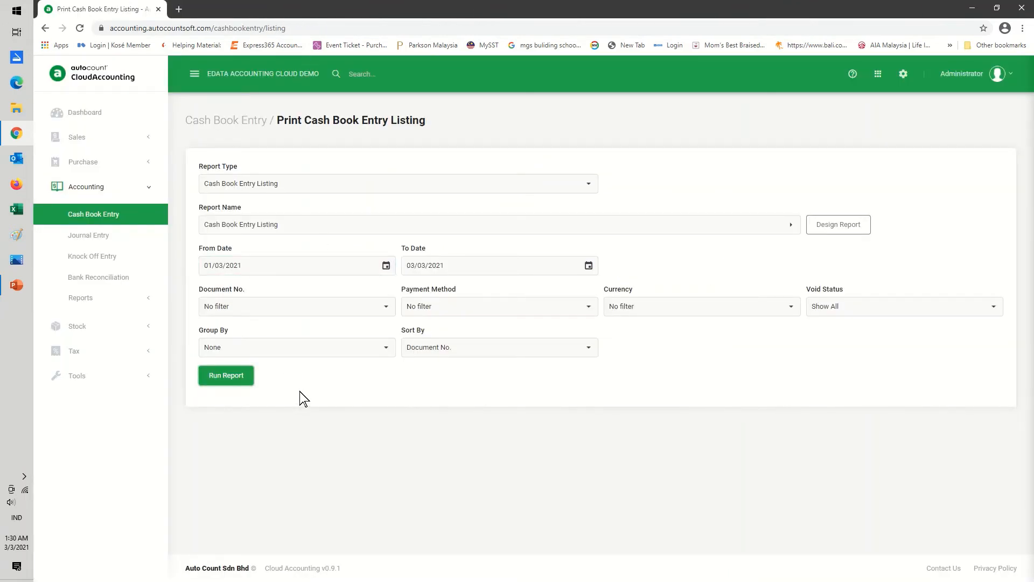
- Return to the cash book entries and view the document monthly summary for the last 12 months
click(100, 220)
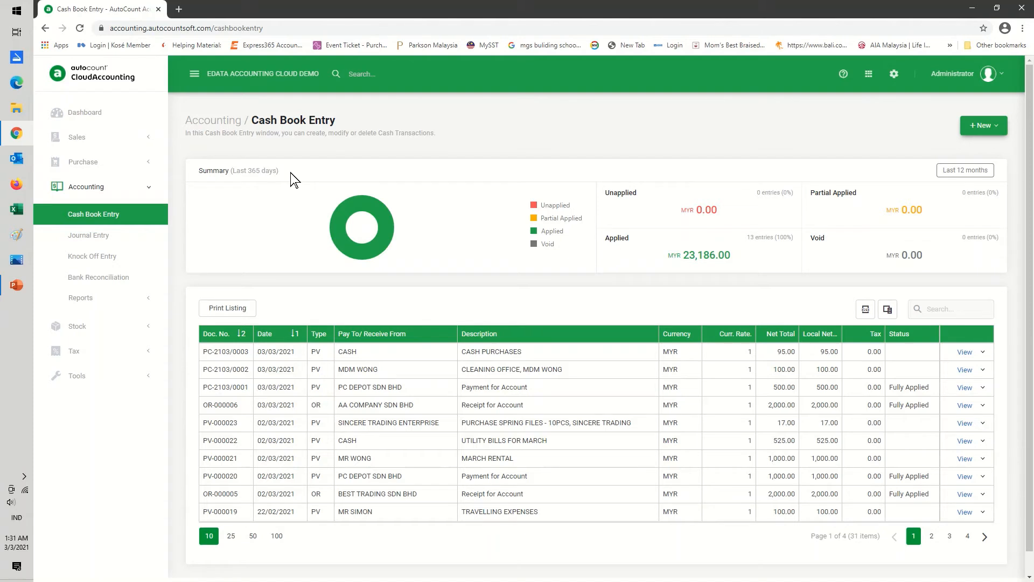
click(947, 172)
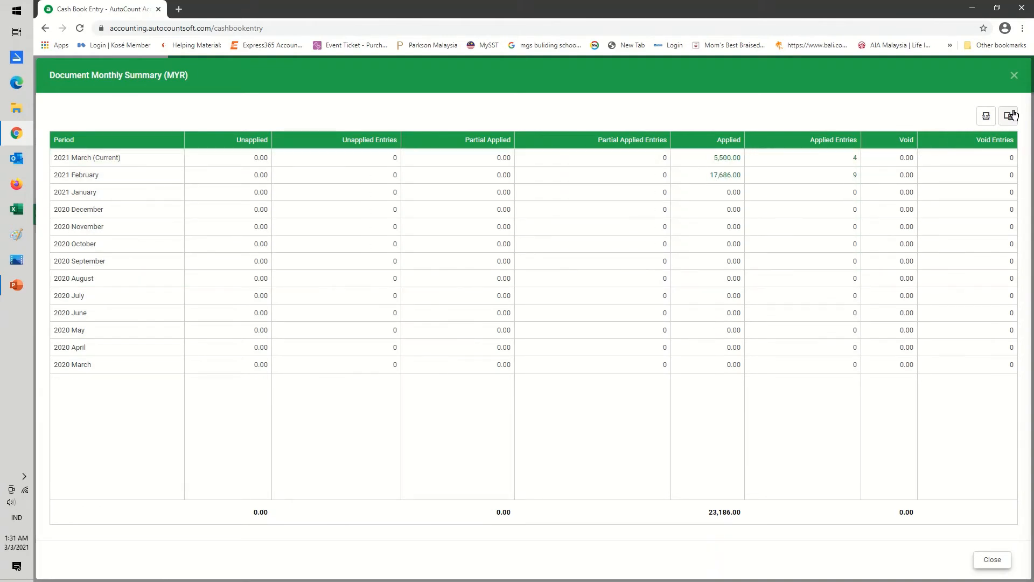
click(1012, 76)
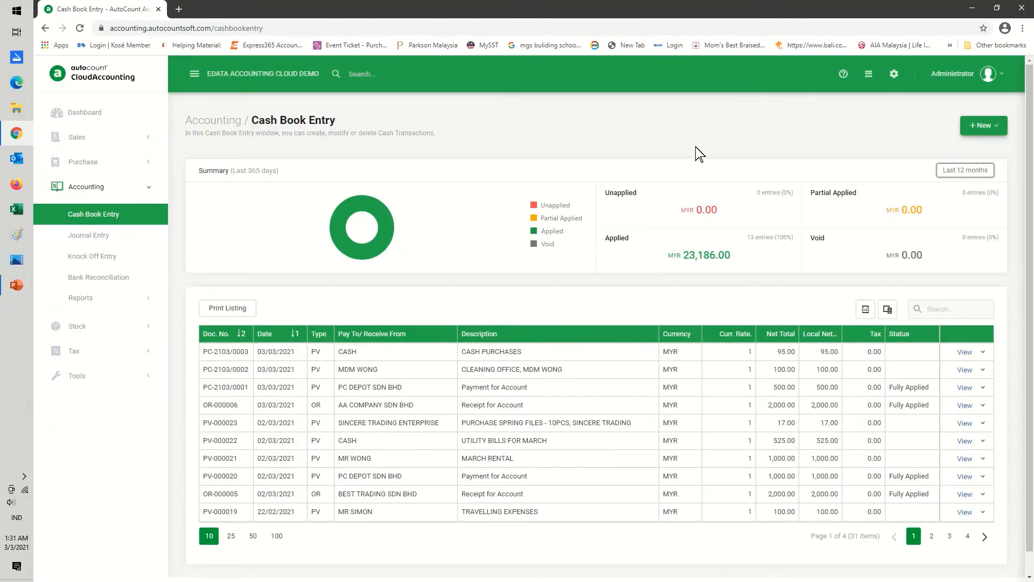
- Create a new journal entry with the description "DEBIT NOTE - AA COMPANY FOR TRANSPORT FEE UNDER BILLED."
click(102, 241)
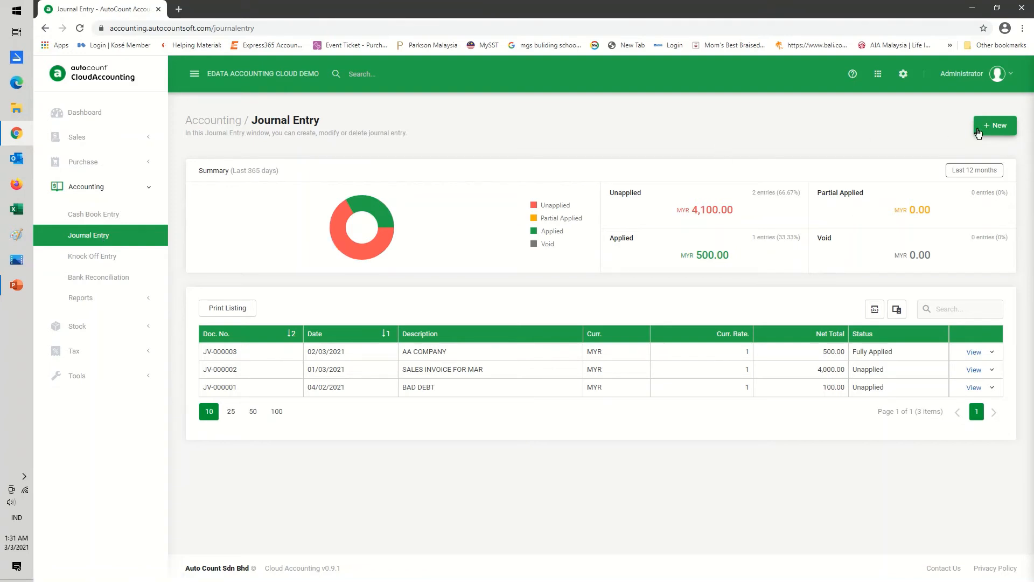
click(994, 126)
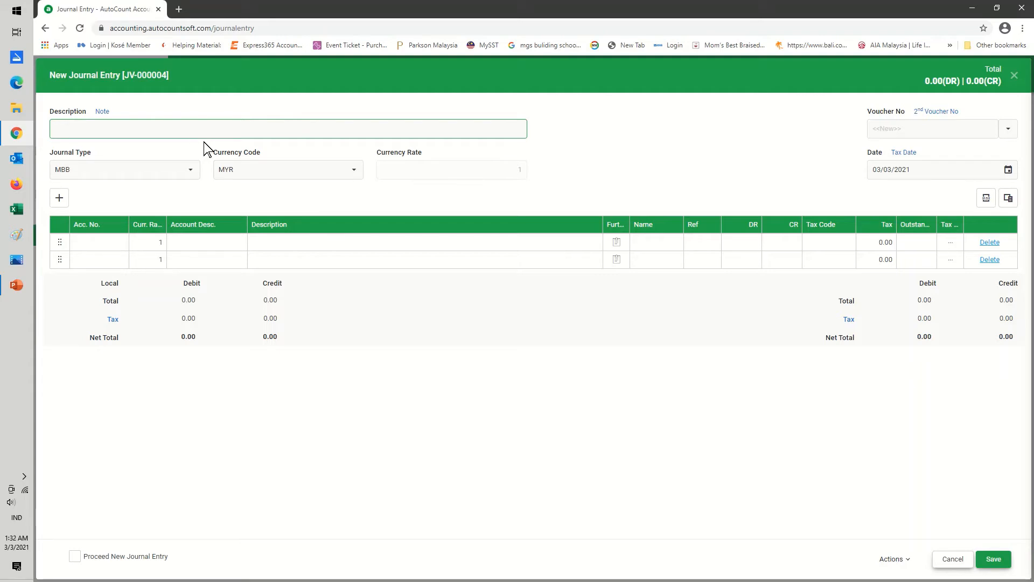
text(DE)
text(BIT NOTE)
text(AA COMPAN)
text(U)
text(FOR TRANSPOR)
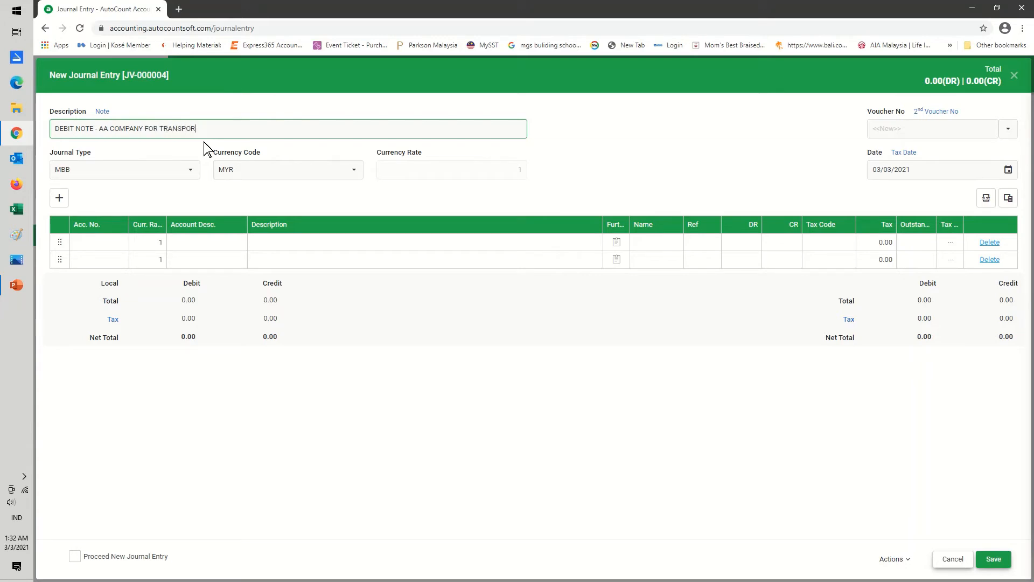
text(EE UDER)
key(BackSpace)
key(BackSpace)
key(BackSpace)
text(NDER BILLED)
- Set the journal entry's journal type to GENERAL
click(190, 170)
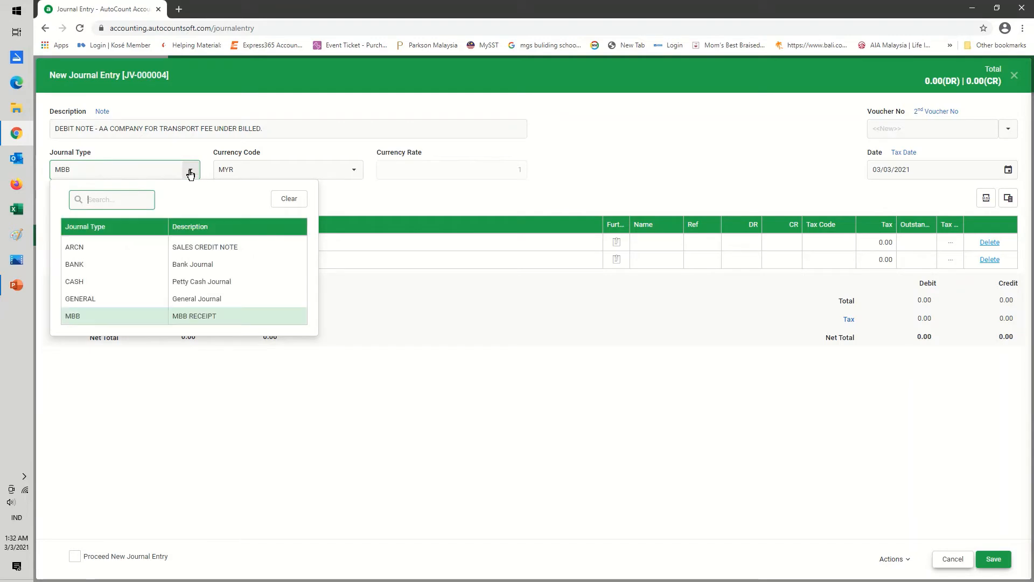
click(197, 299)
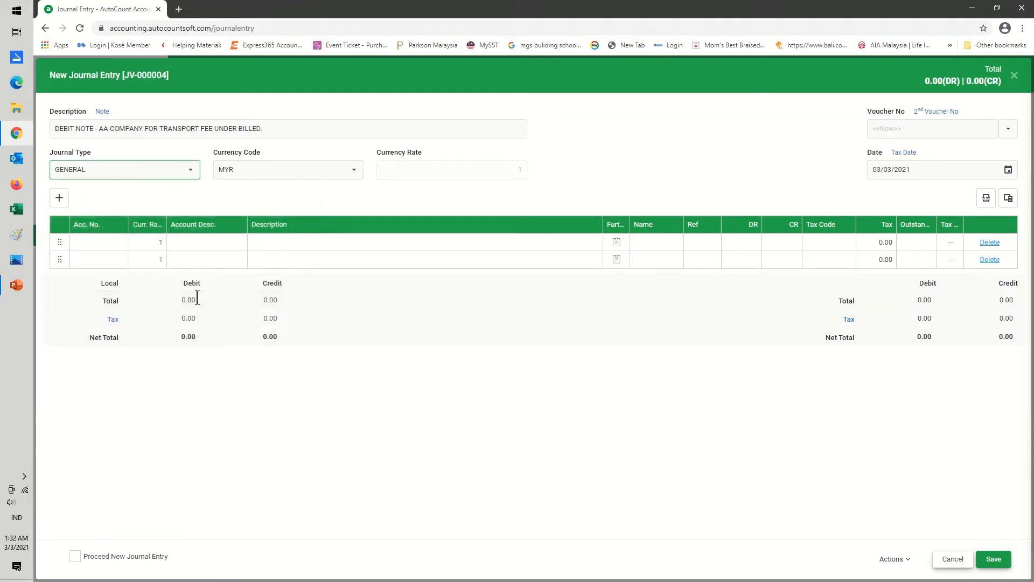
- Assign the first journal line to the AA COMPANY SDN BHD account with a debit of 50.00
click(112, 244)
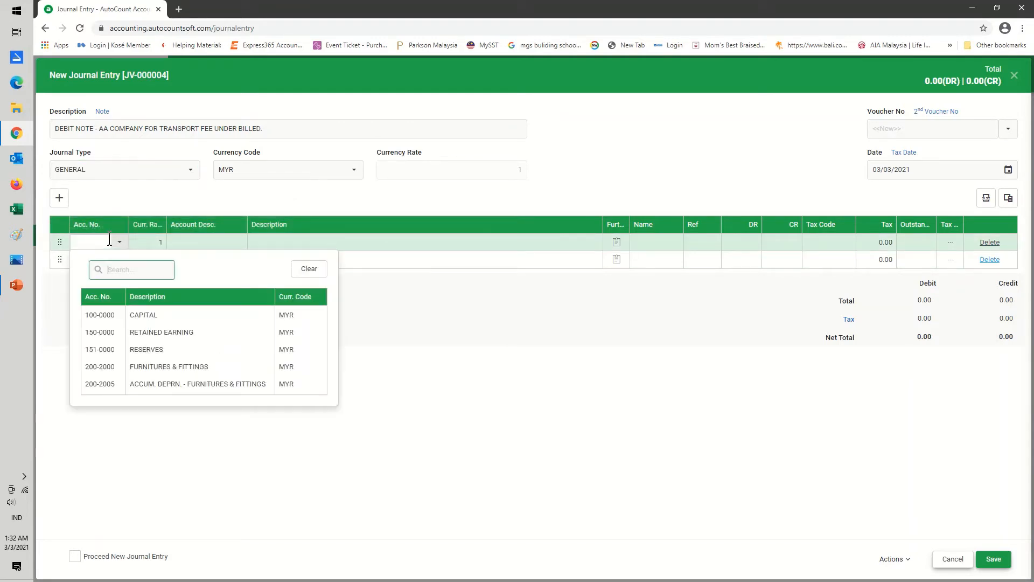
text(AA)
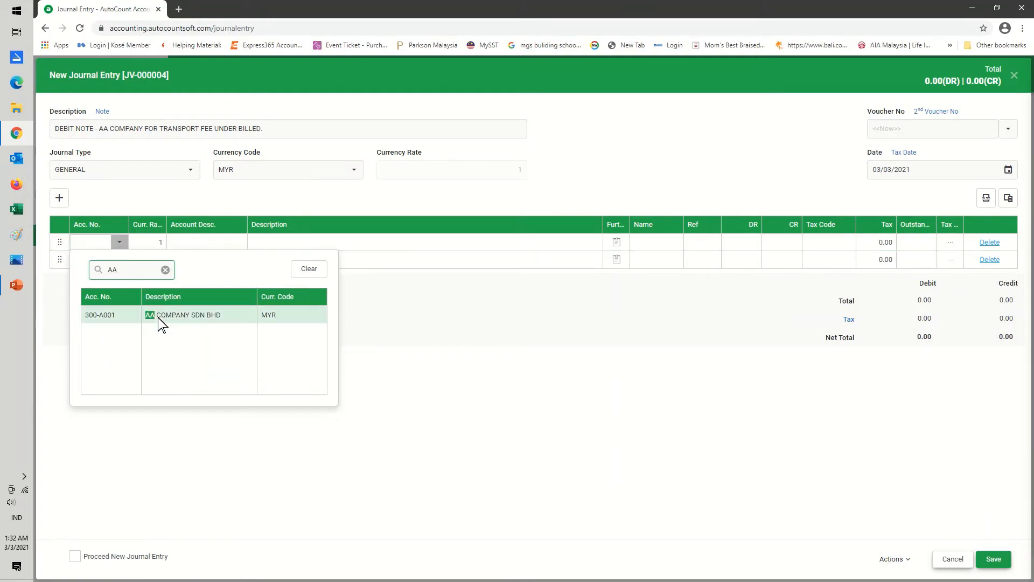
click(157, 317)
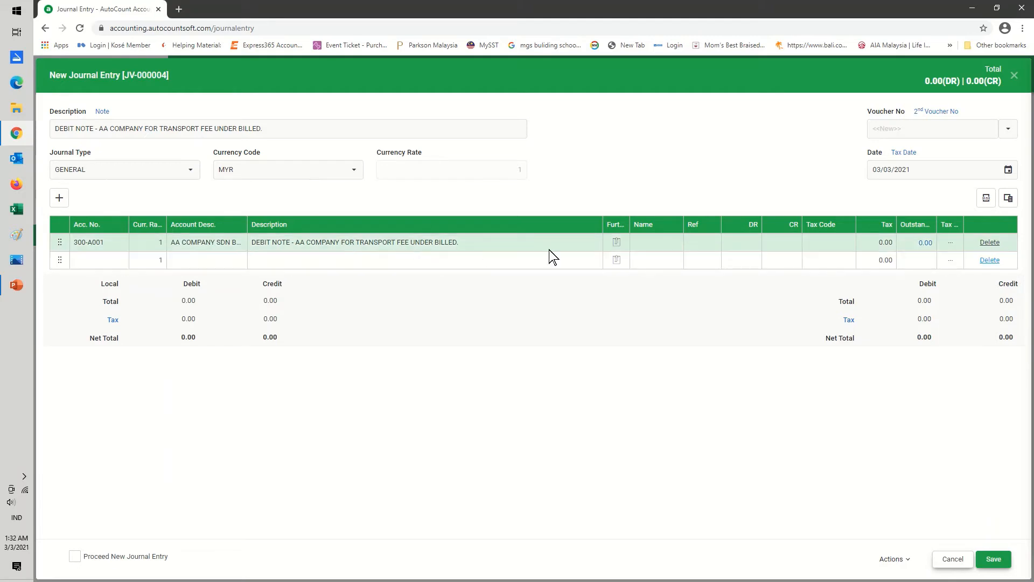
click(735, 242)
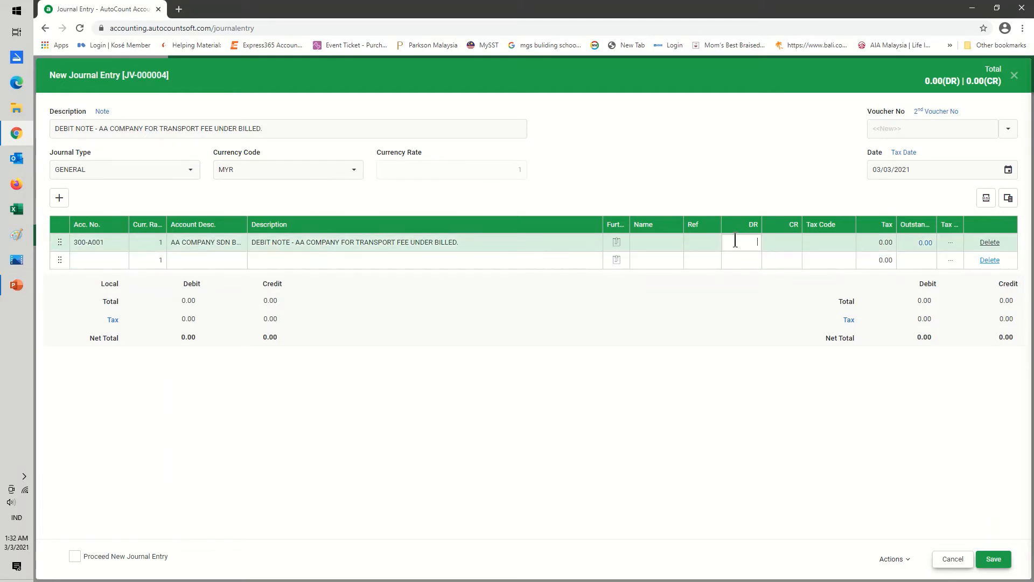
text(50)
key(Return)
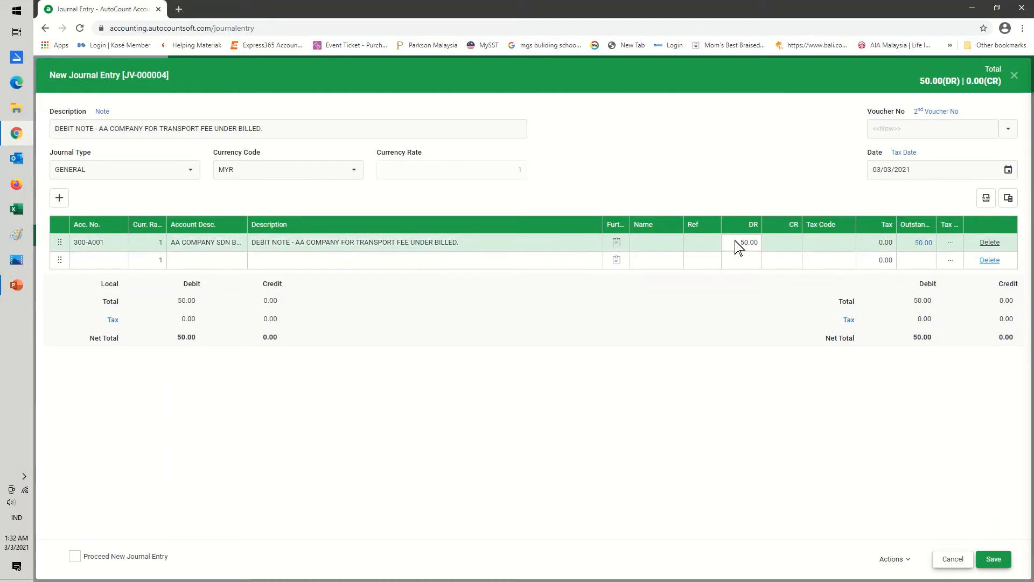
click(82, 262)
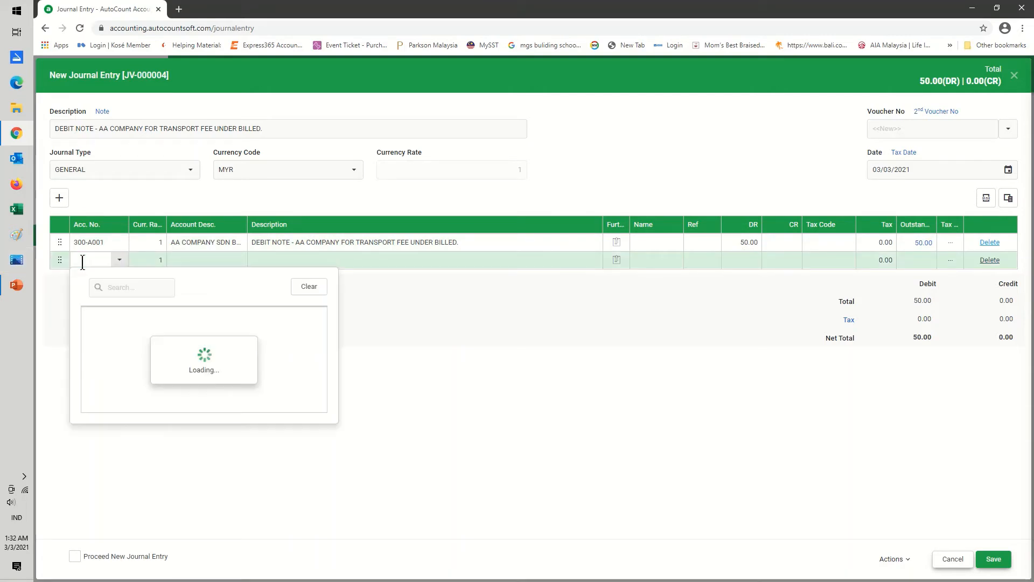
text(0THER)
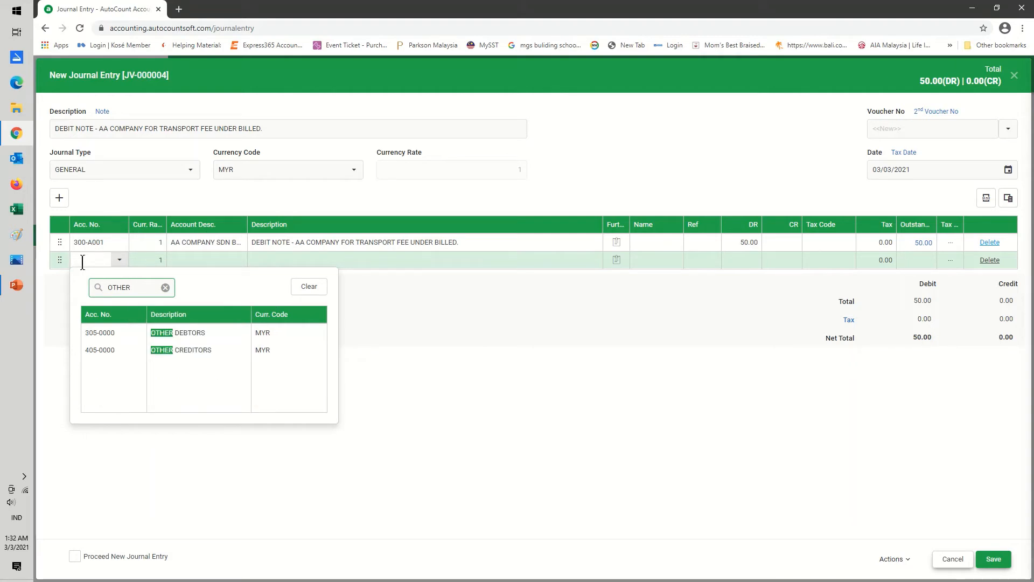
click(98, 261)
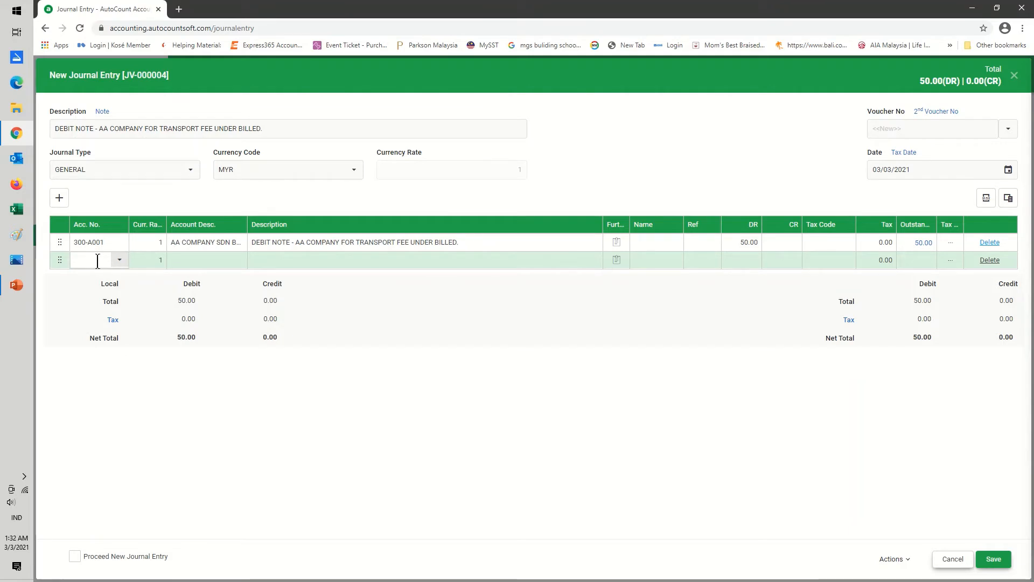
text(OTHER)
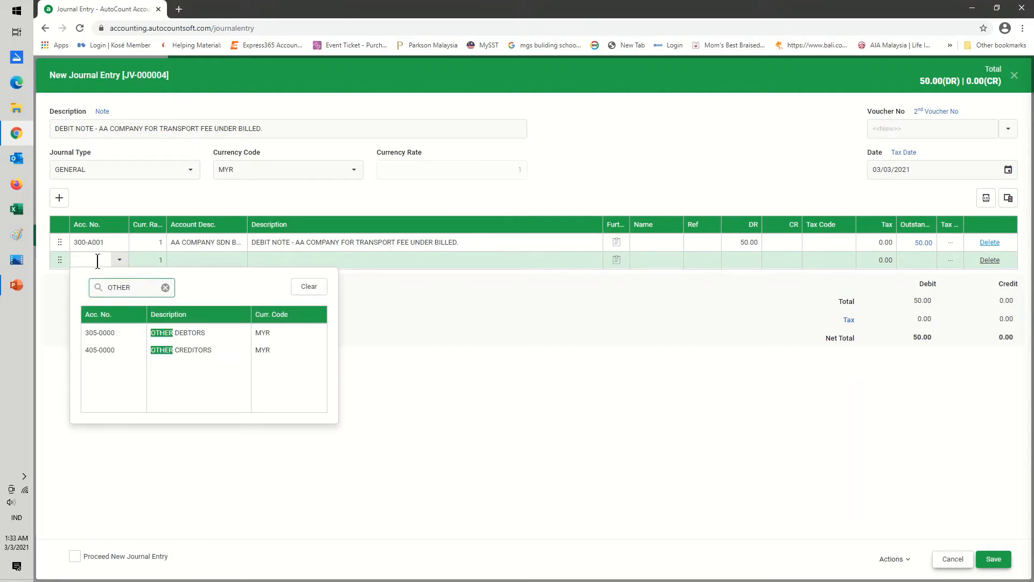
- Credit 50.00 to the SALES account on the second journal line and save the entry without creating a knock-off entry
click(100, 284)
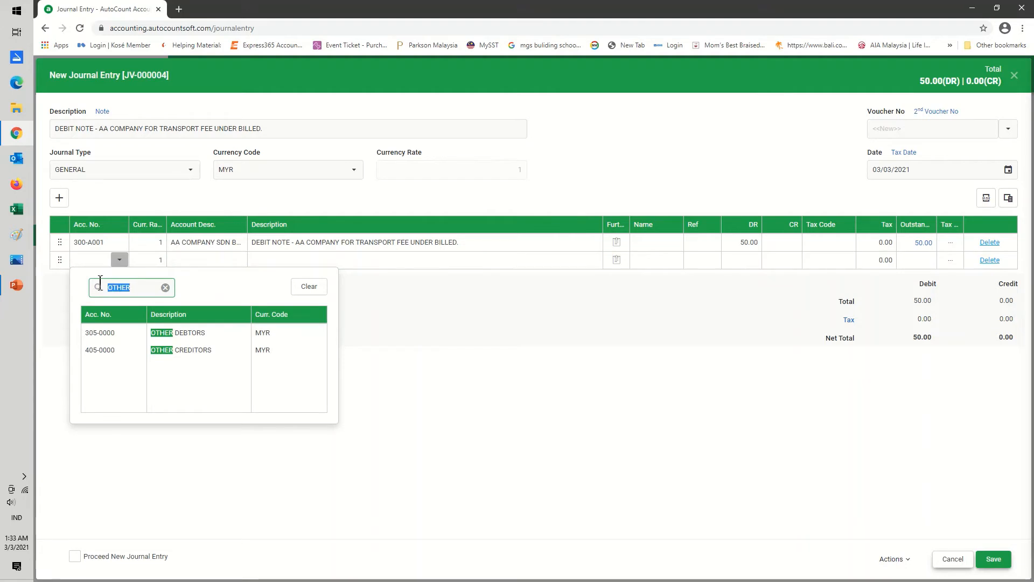
text(SA)
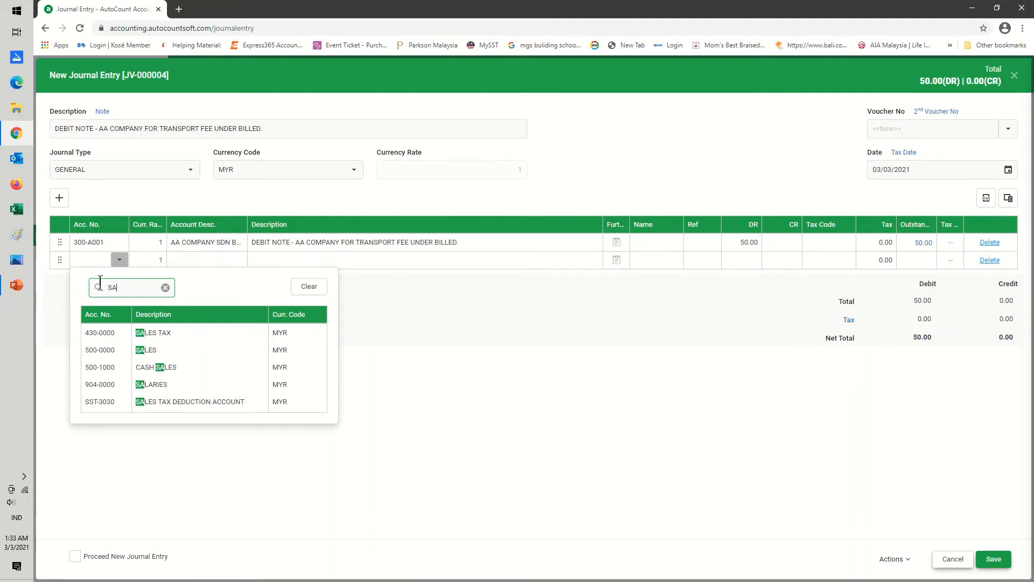
click(140, 351)
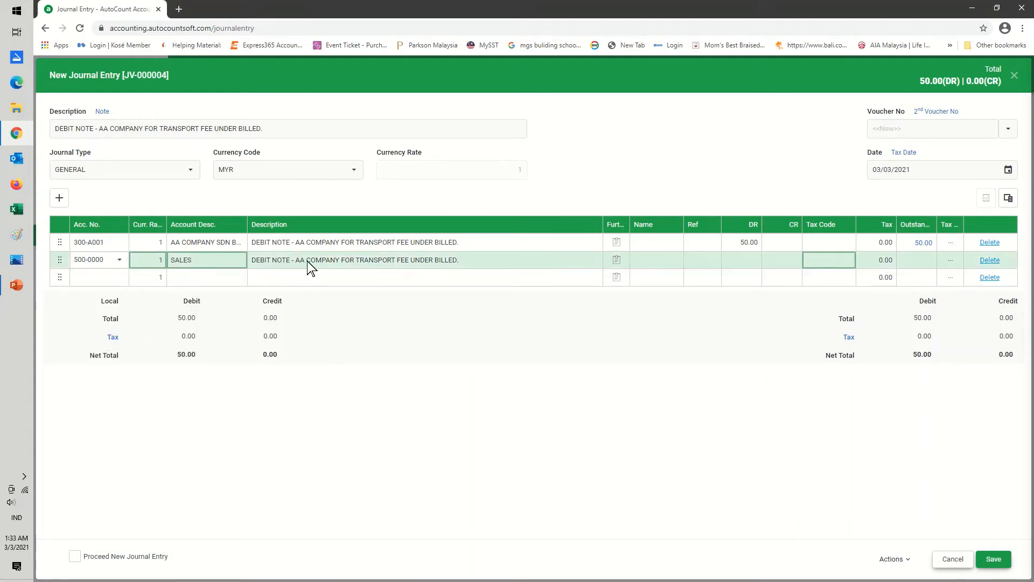
click(775, 262)
text(50)
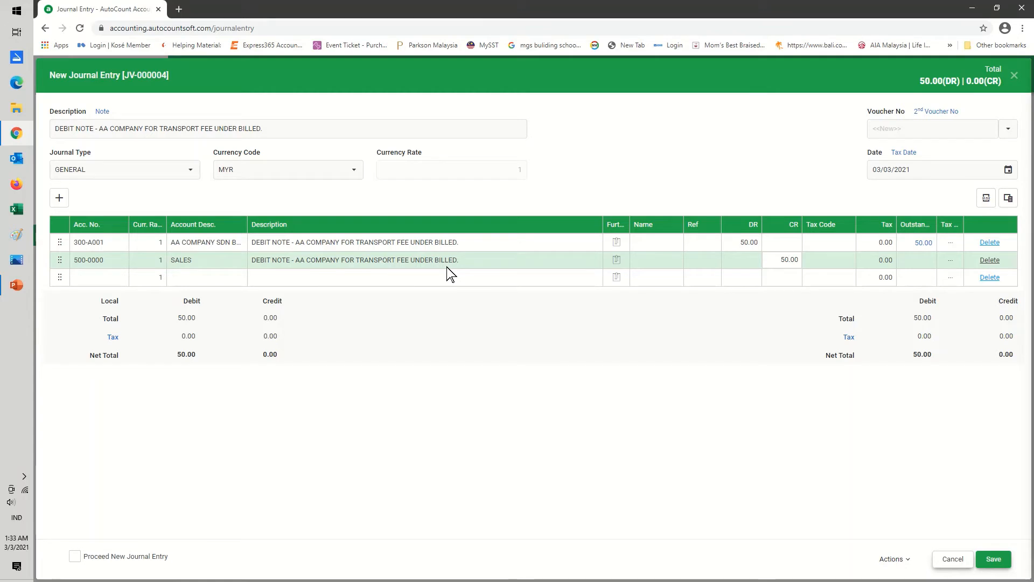
click(993, 561)
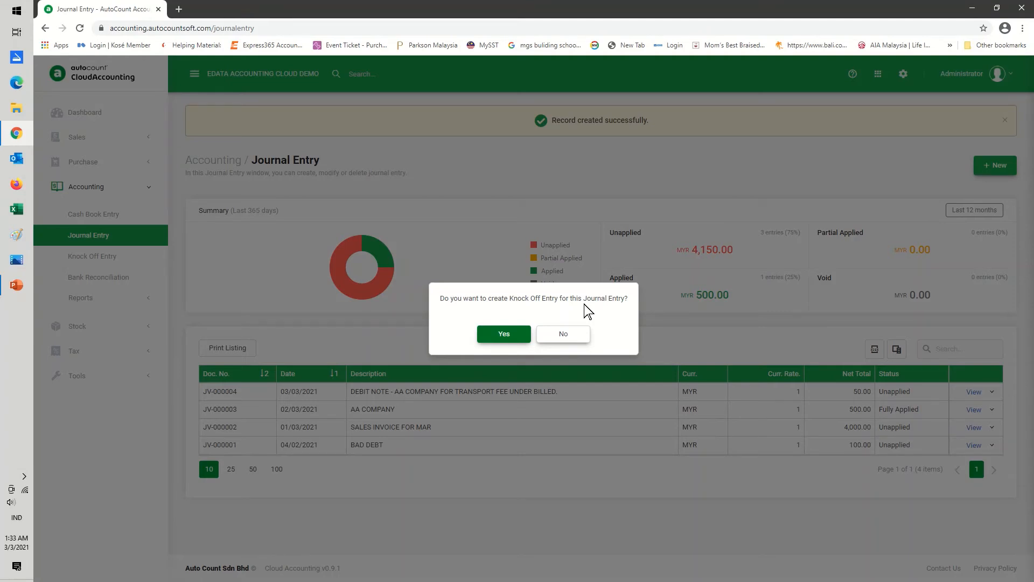
click(565, 334)
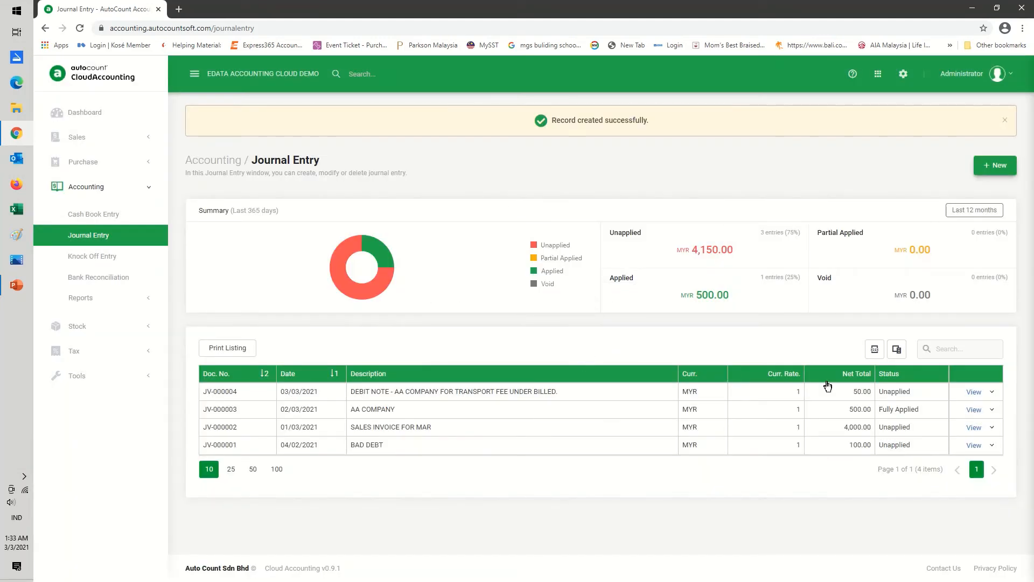
- Reopen the AA COMPANY debit note for editing, check its debit and credit lines, and save it again without a knock-off entry
click(992, 392)
click(937, 406)
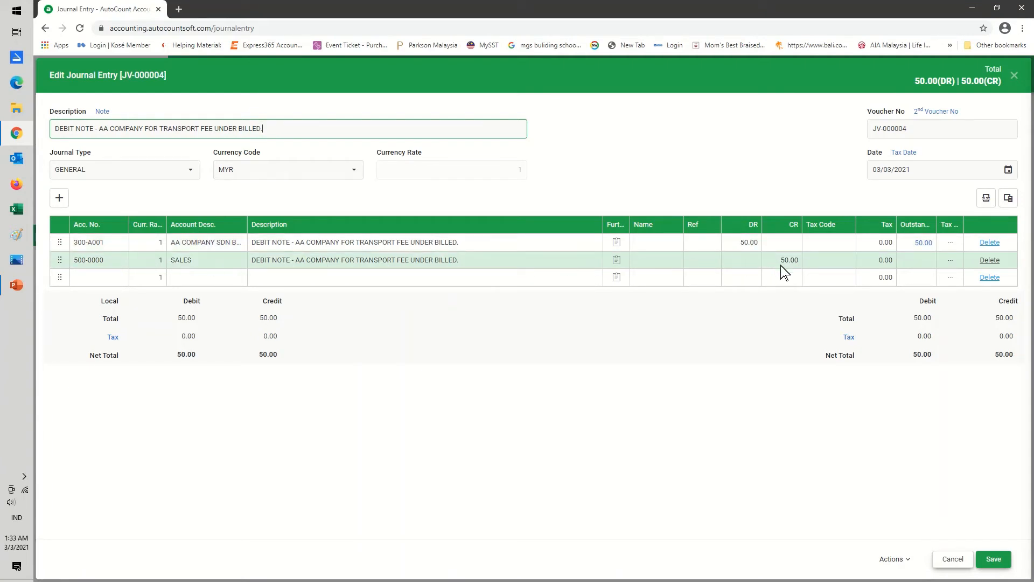
click(994, 559)
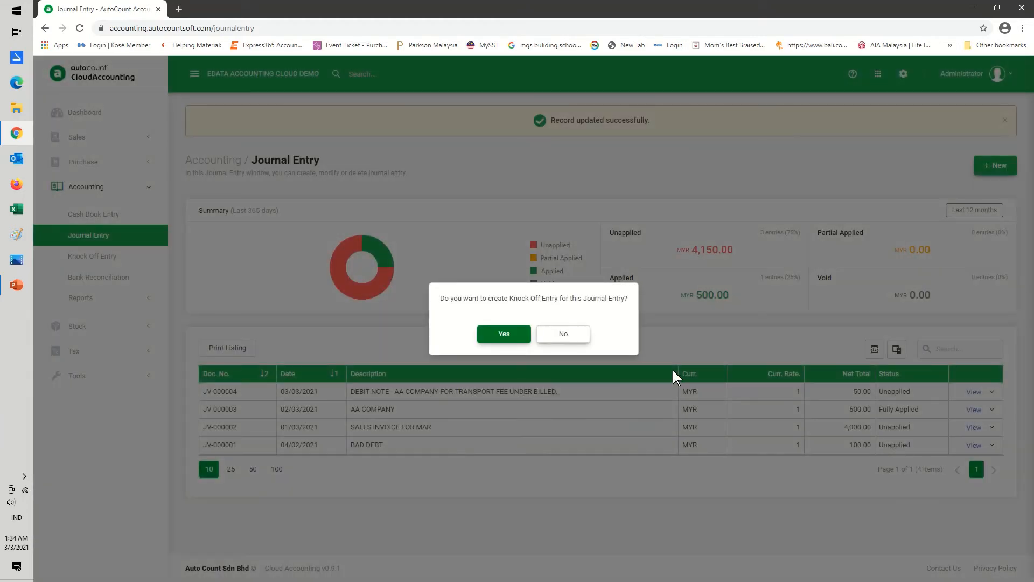
click(556, 335)
- Preview the debit note's printout with the Journal Voucher (Half) report, and return to the journal entry list
click(993, 393)
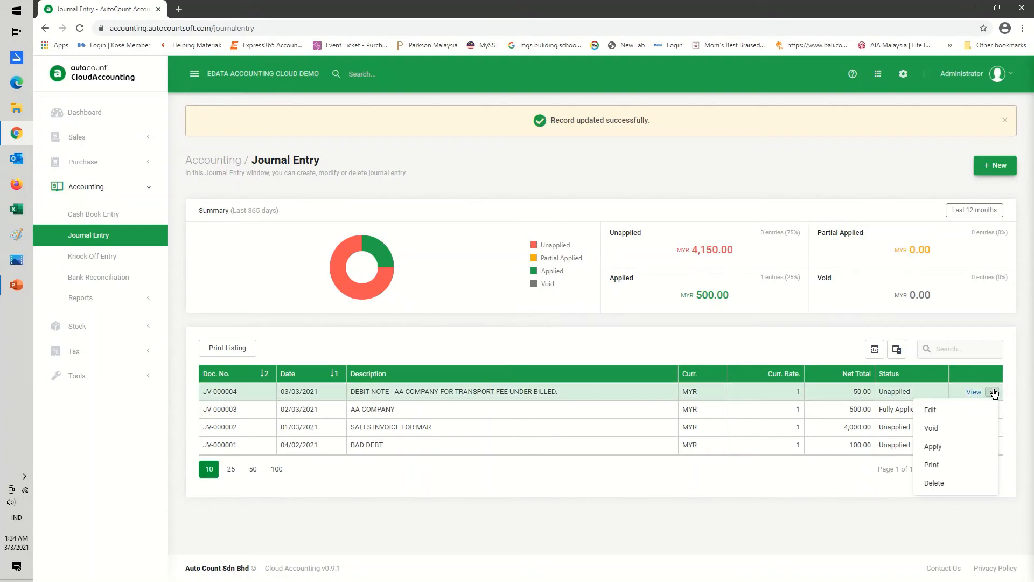
click(932, 465)
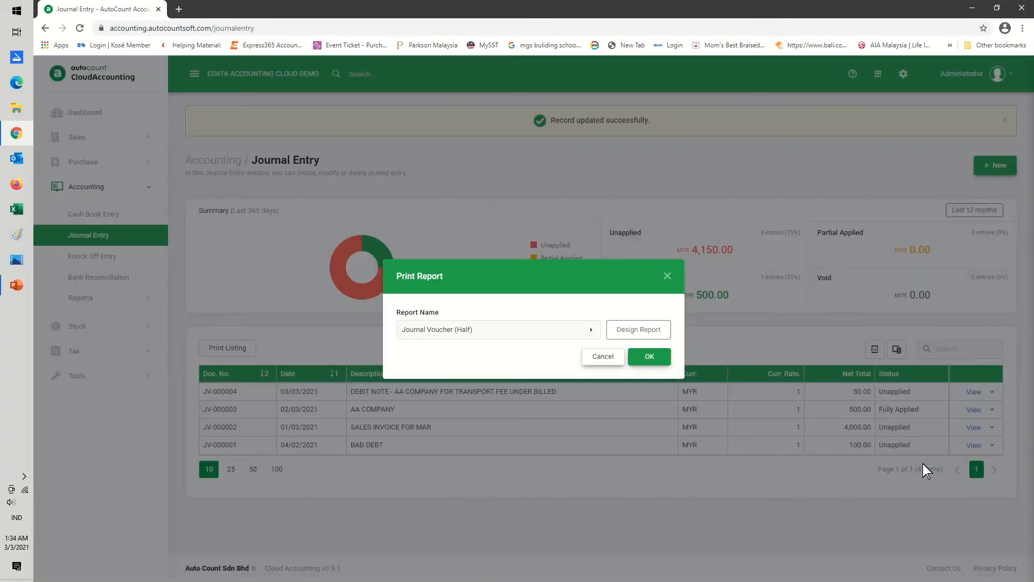
click(649, 356)
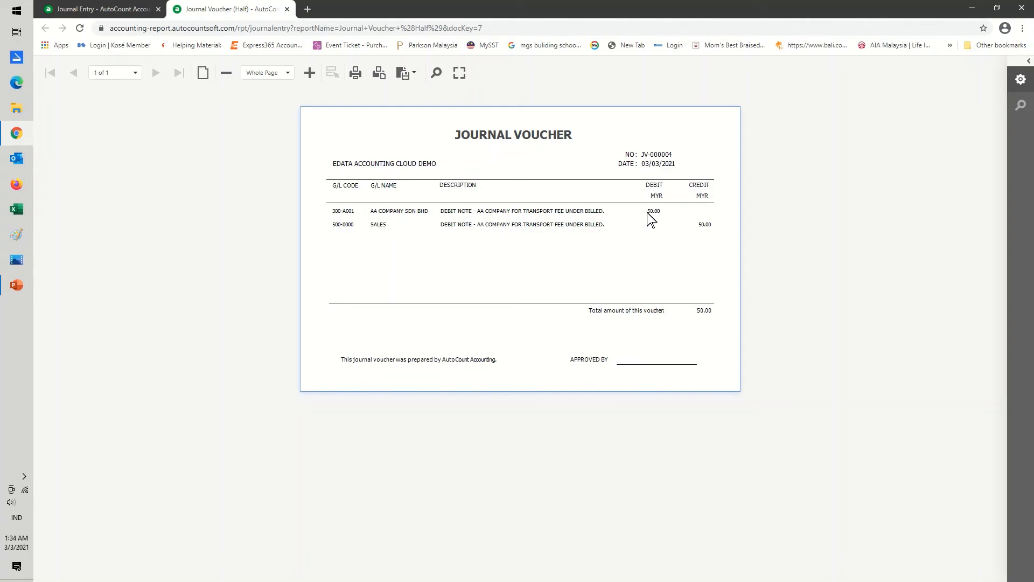
click(287, 9)
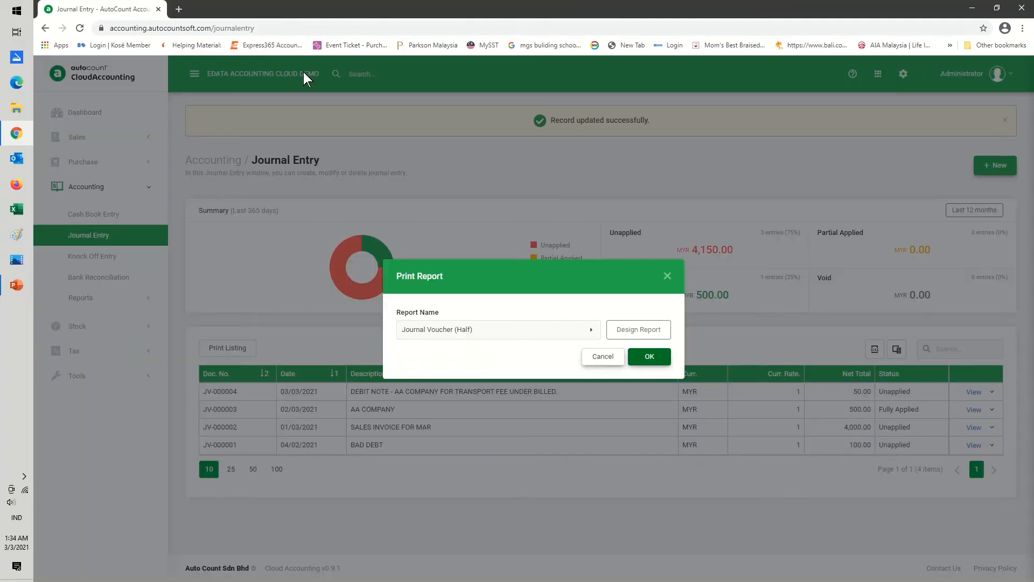
click(603, 357)
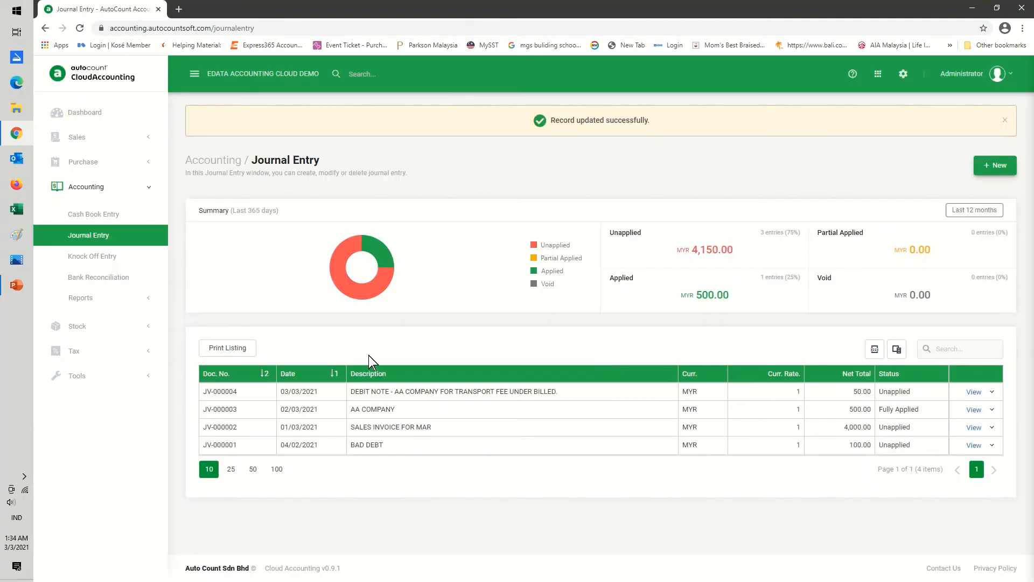
- Run a Debtor Statement inquiry filtered to AA COMPANY SDN BHD
click(93, 299)
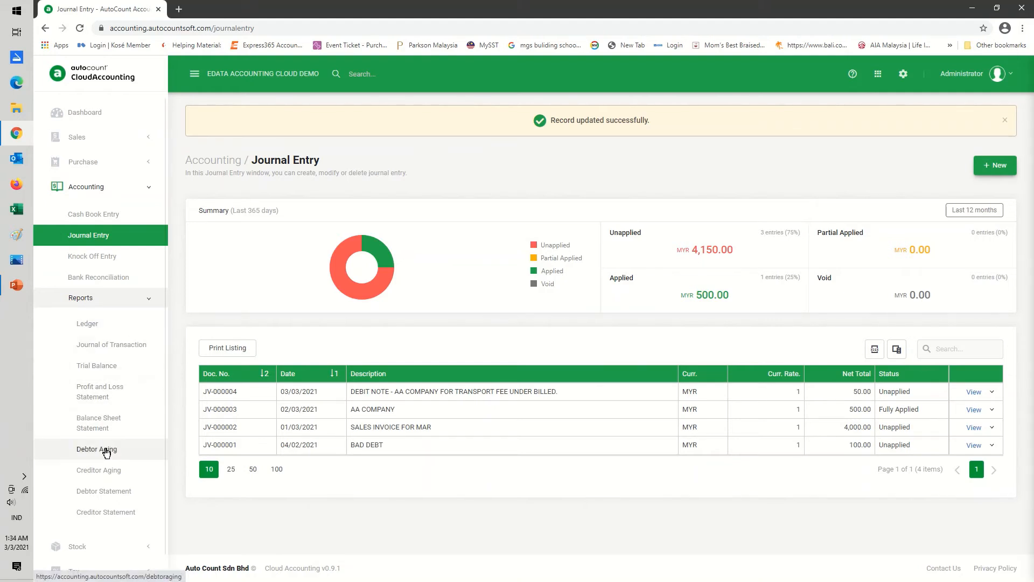
click(102, 491)
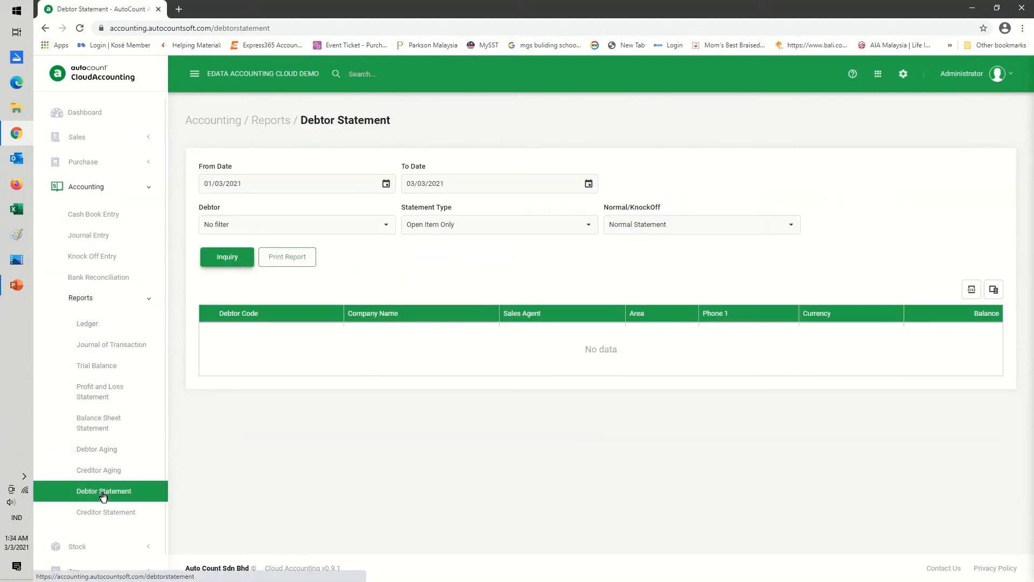
click(385, 230)
click(247, 282)
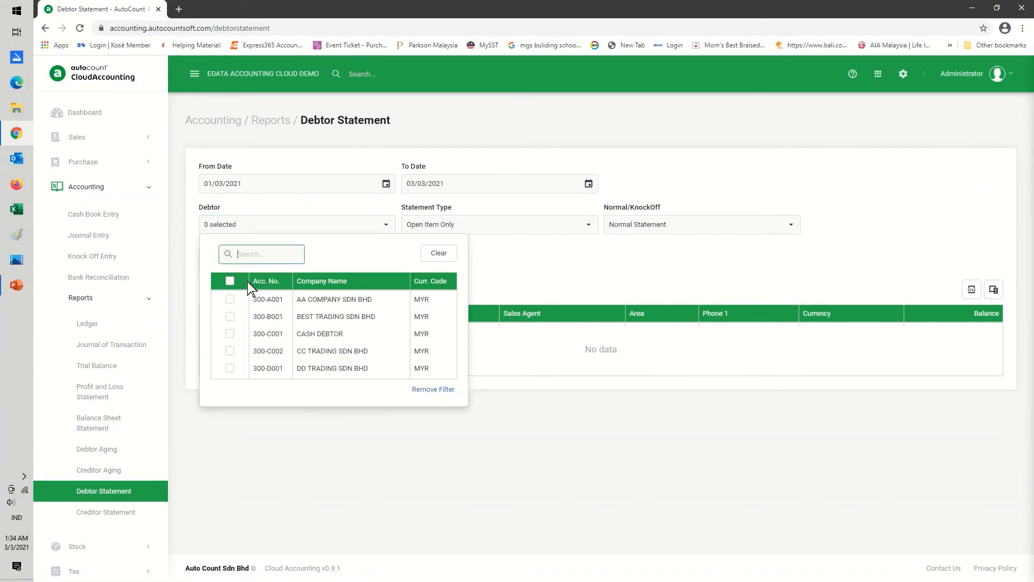
click(230, 299)
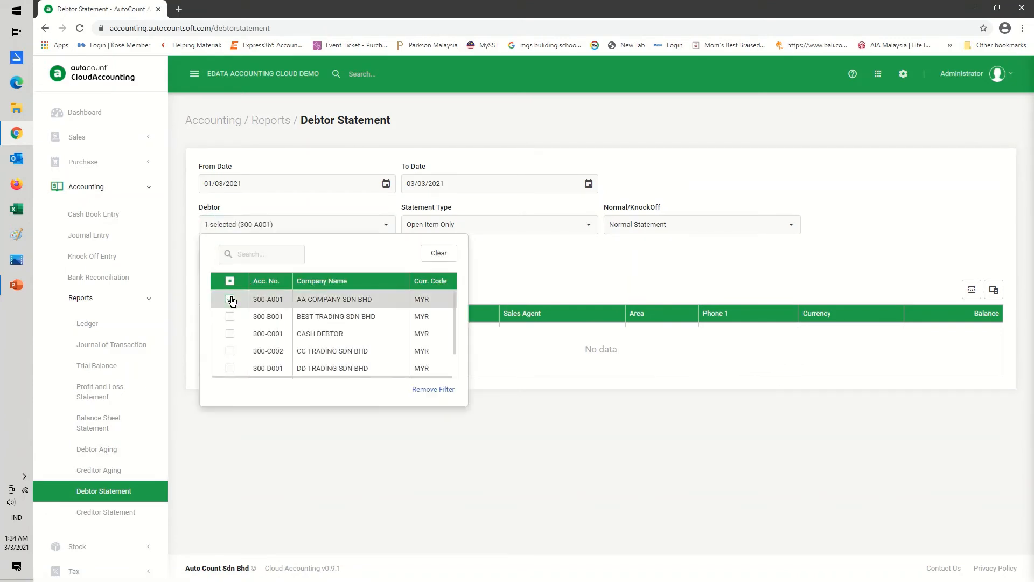
click(514, 280)
click(227, 257)
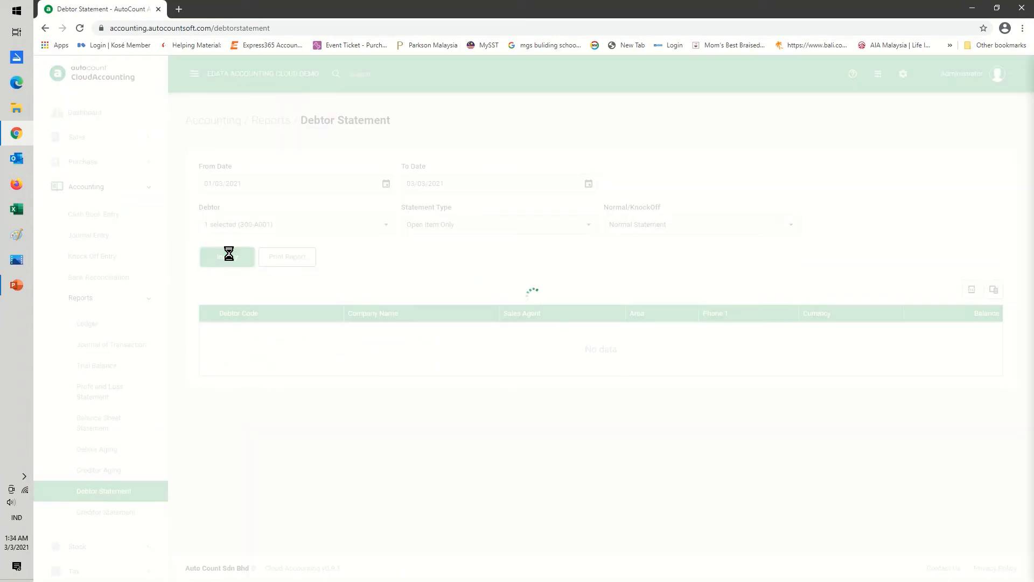
- Preview the statement with the Debtor Statement 6 Months report, and close it along with the print settings after viewing
click(291, 258)
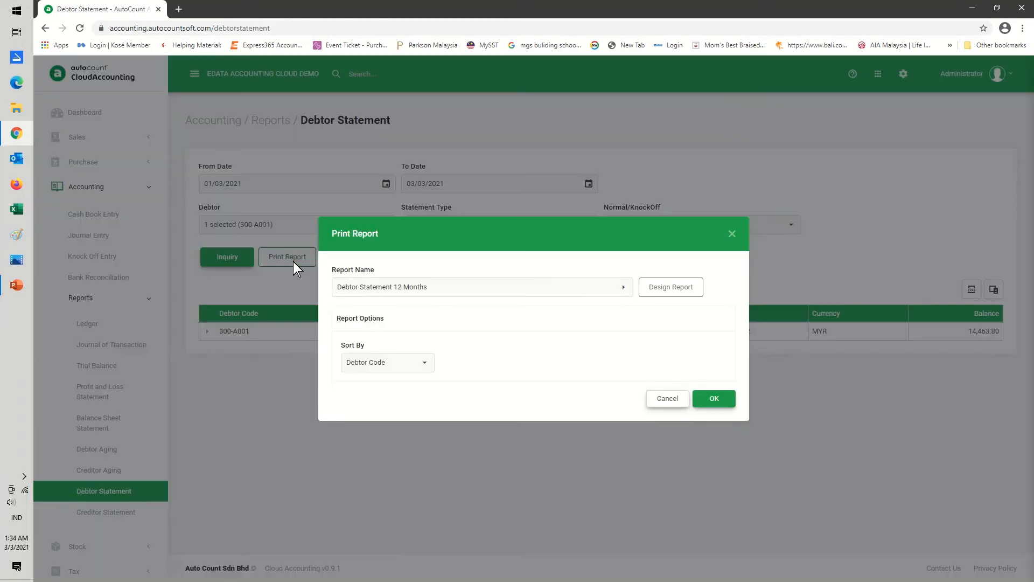
click(623, 290)
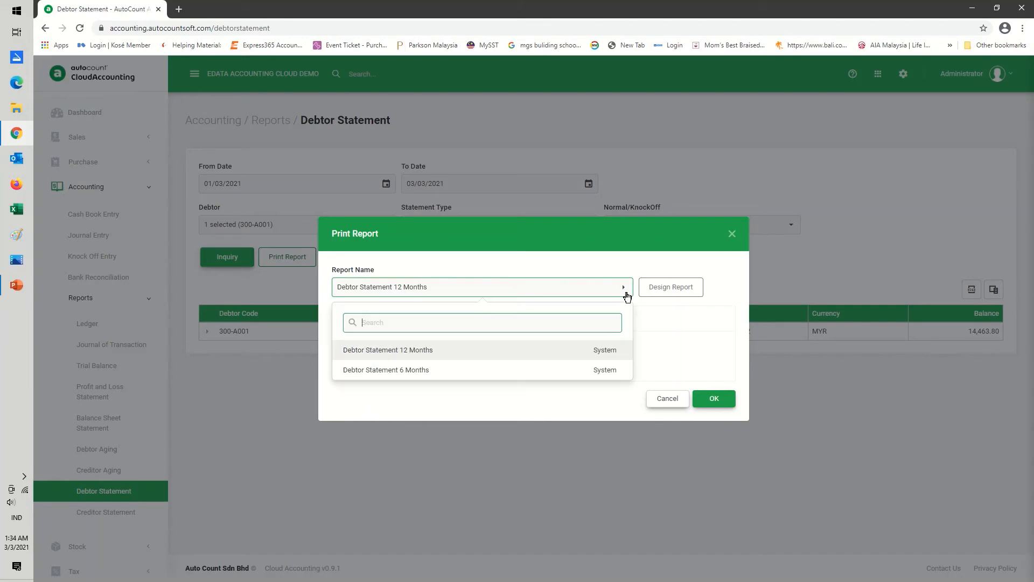
click(414, 371)
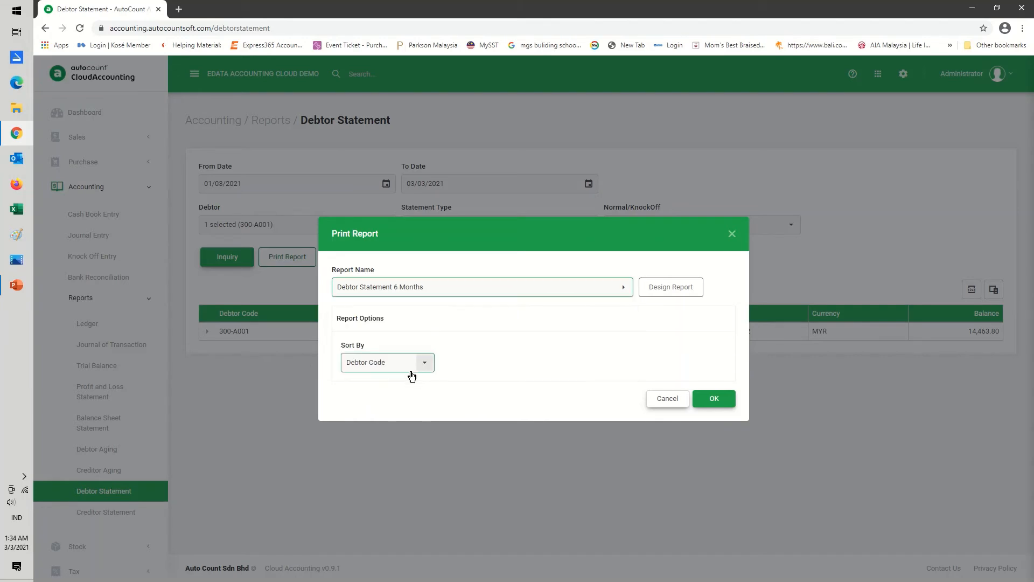
click(709, 402)
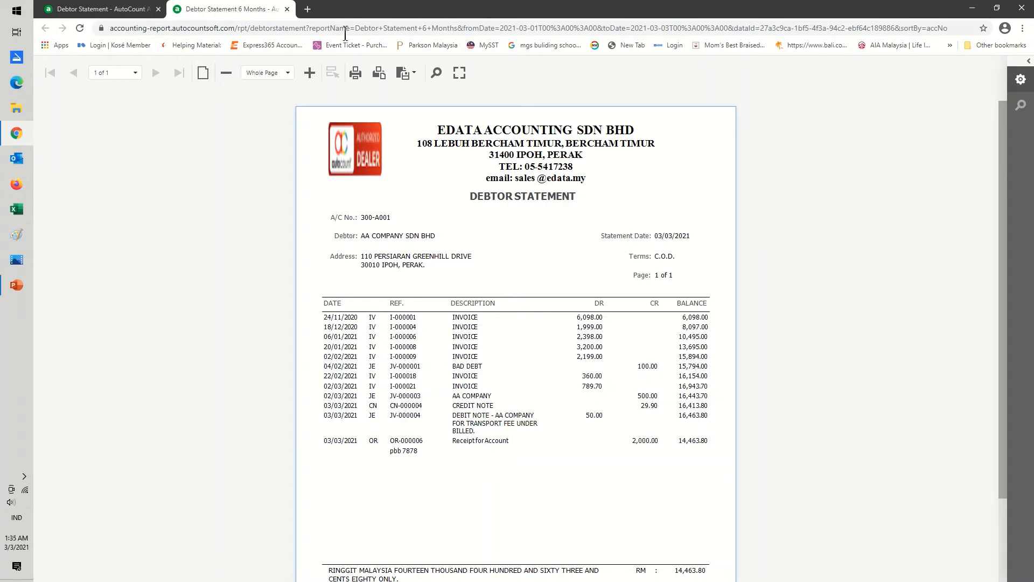
click(287, 10)
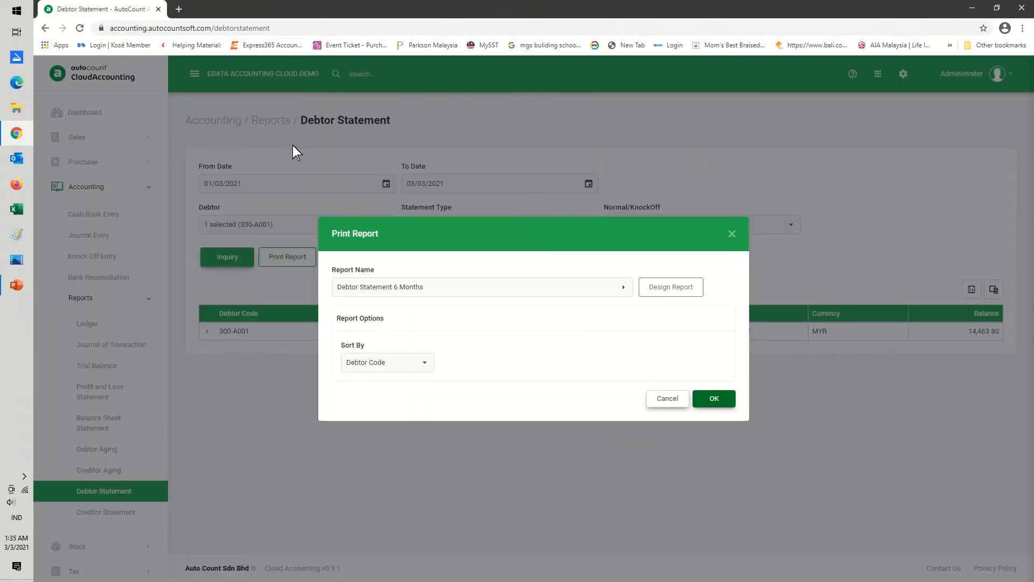
click(668, 399)
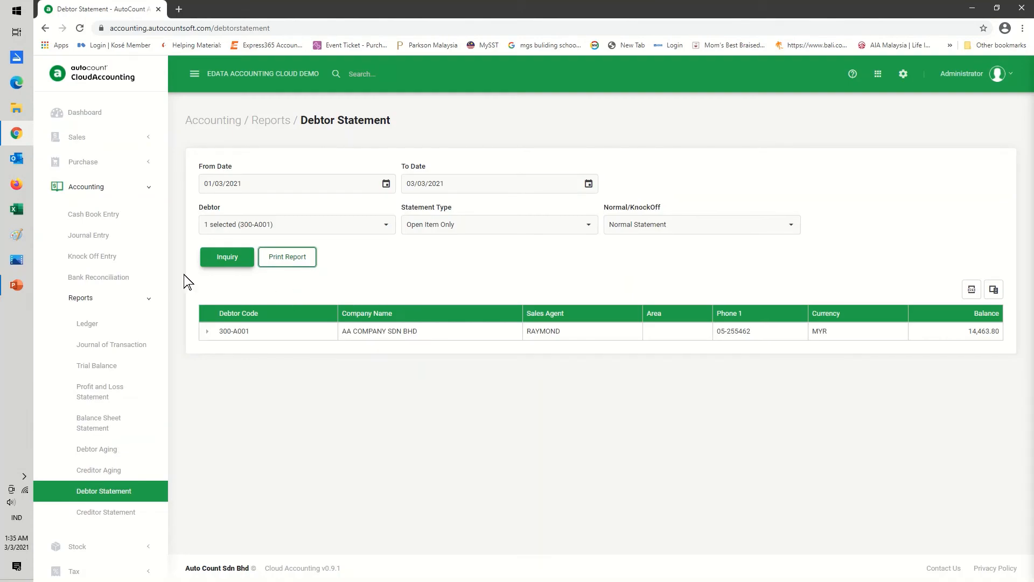
- Run a General Ledger inquiry filtered to the SALES account 500-0000
click(87, 323)
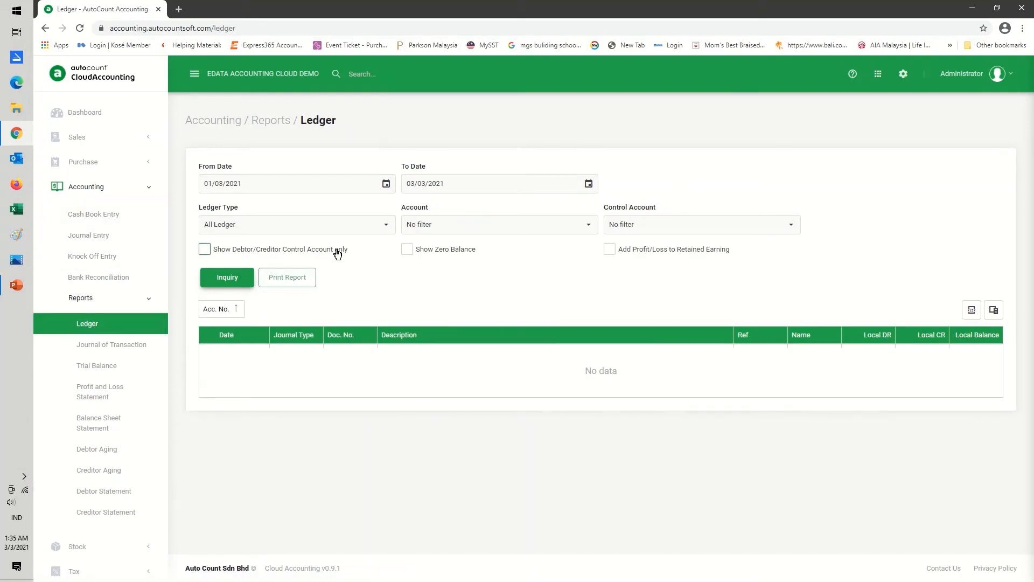
click(389, 229)
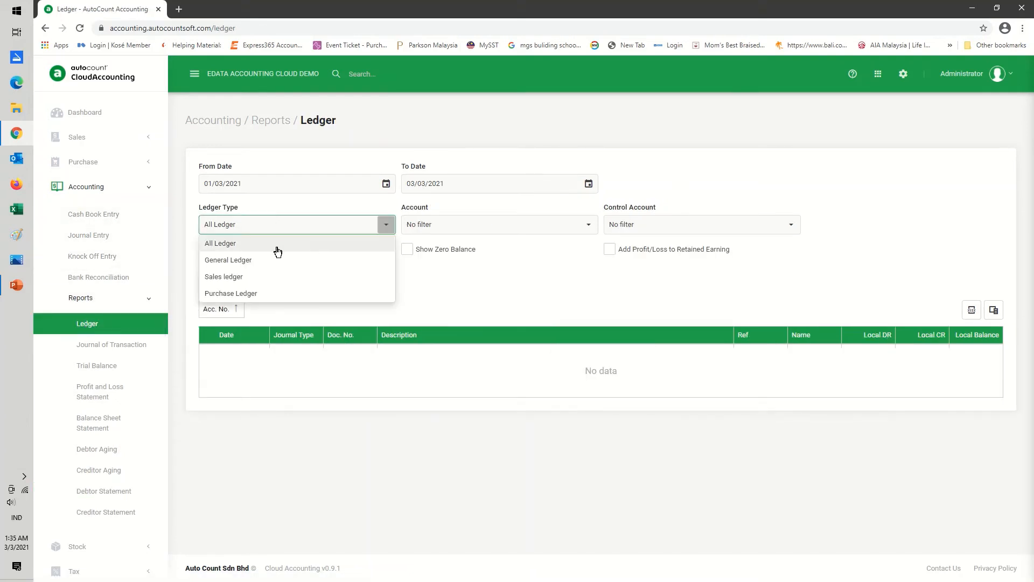
click(248, 259)
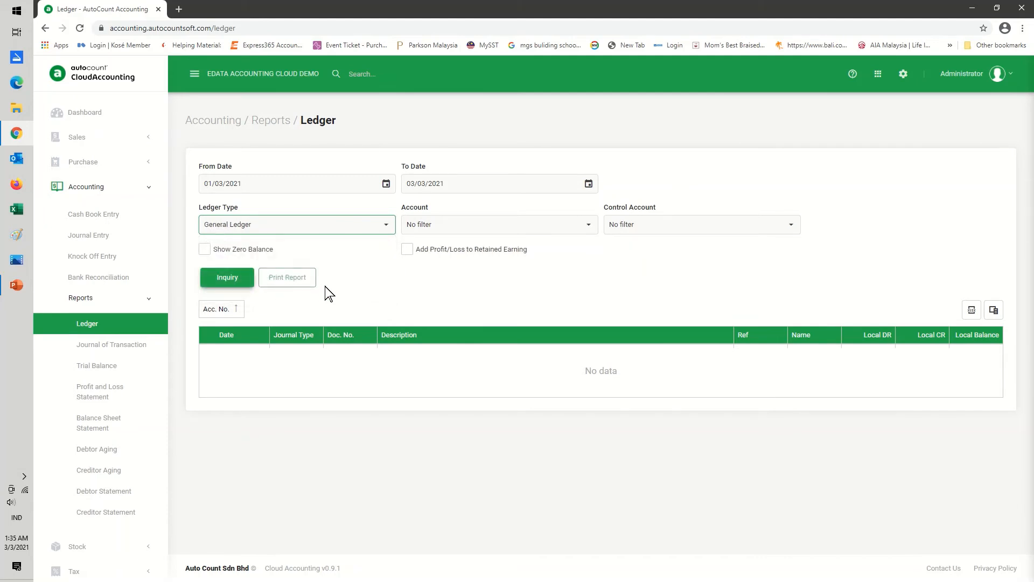
click(593, 226)
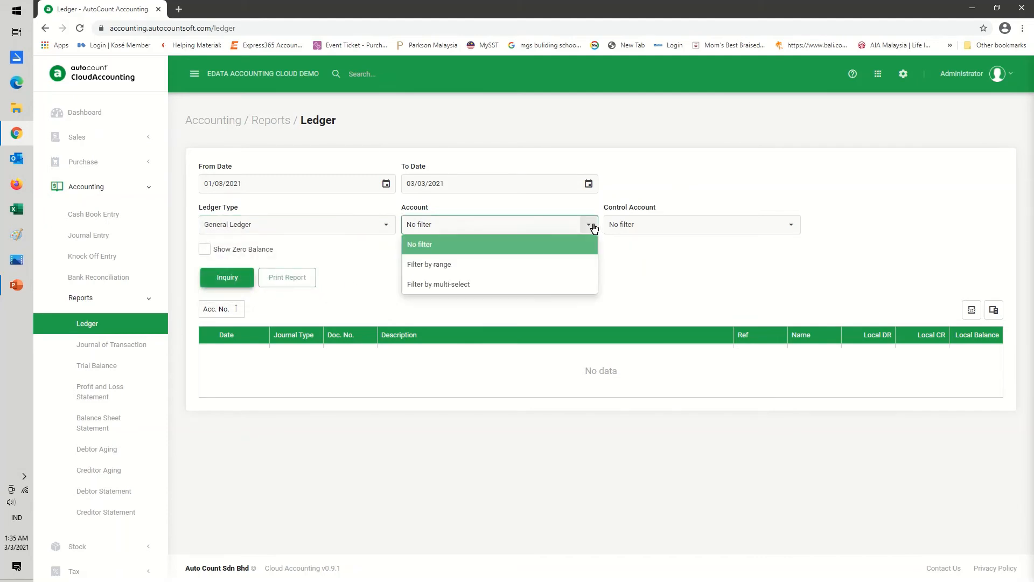
click(464, 284)
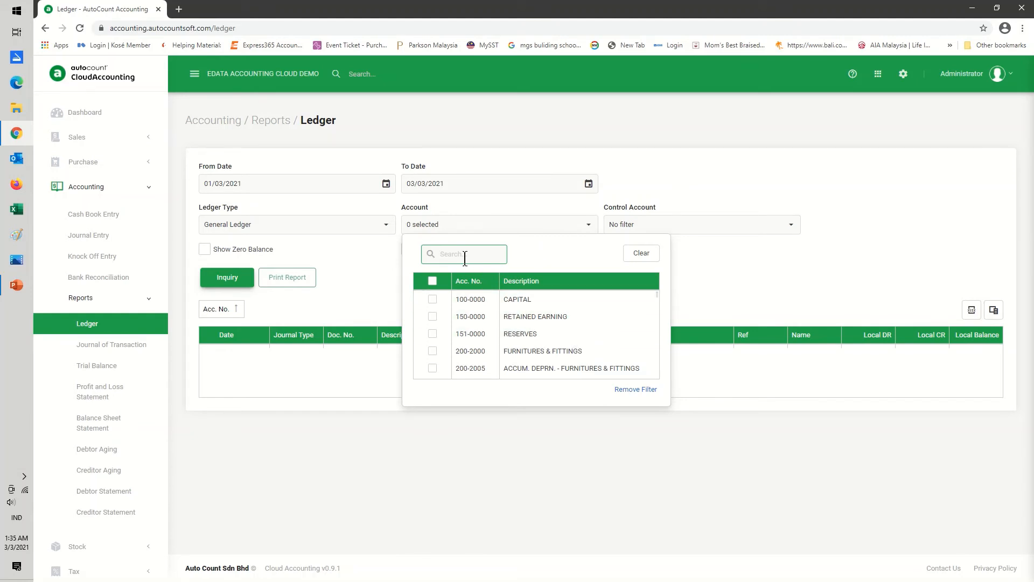
text(SALES)
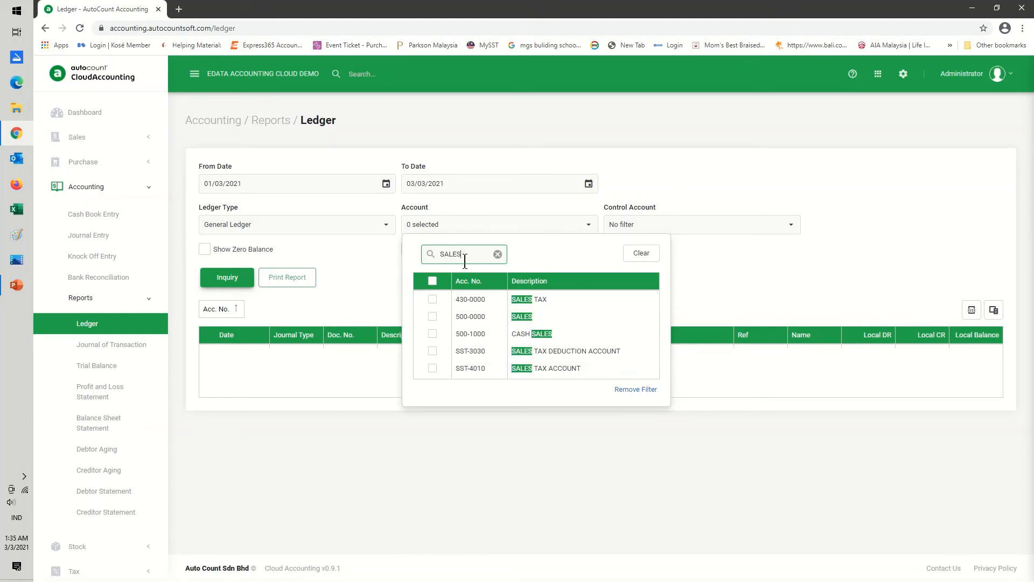
click(432, 317)
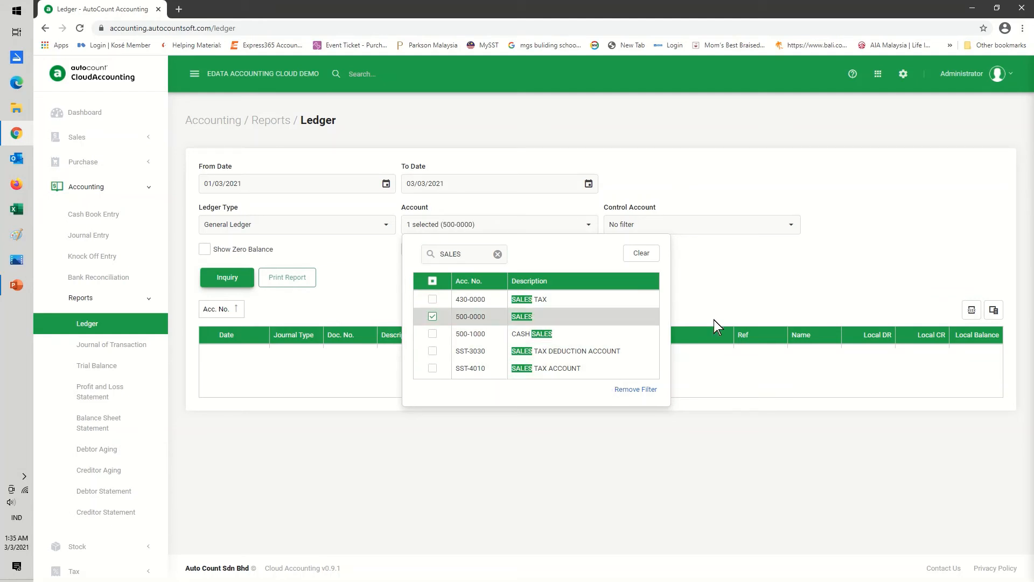
click(735, 306)
click(236, 276)
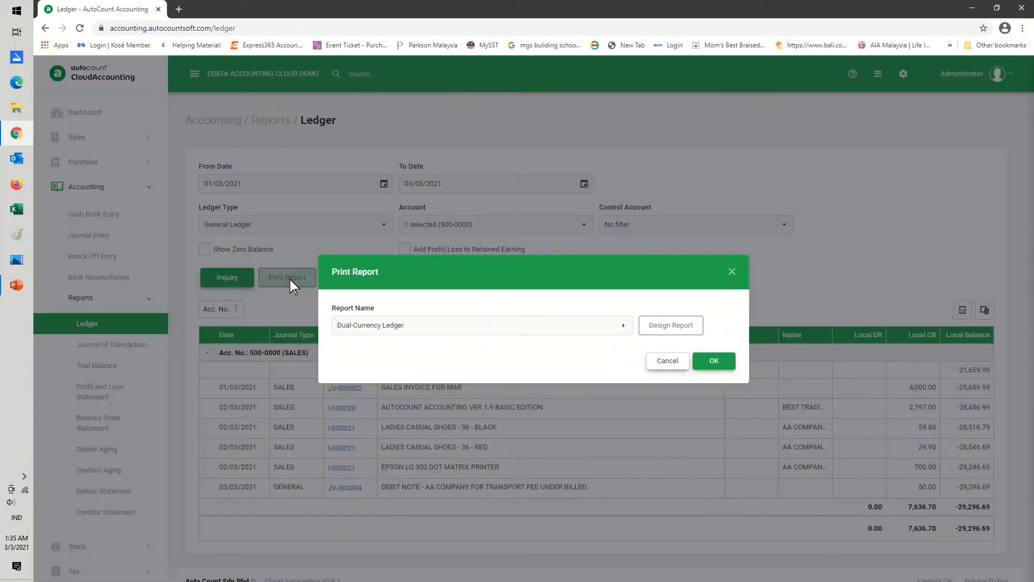
- Preview the SALES account ledger with the Standard Ledger report, and close it along with the print settings after viewing
click(290, 278)
click(623, 325)
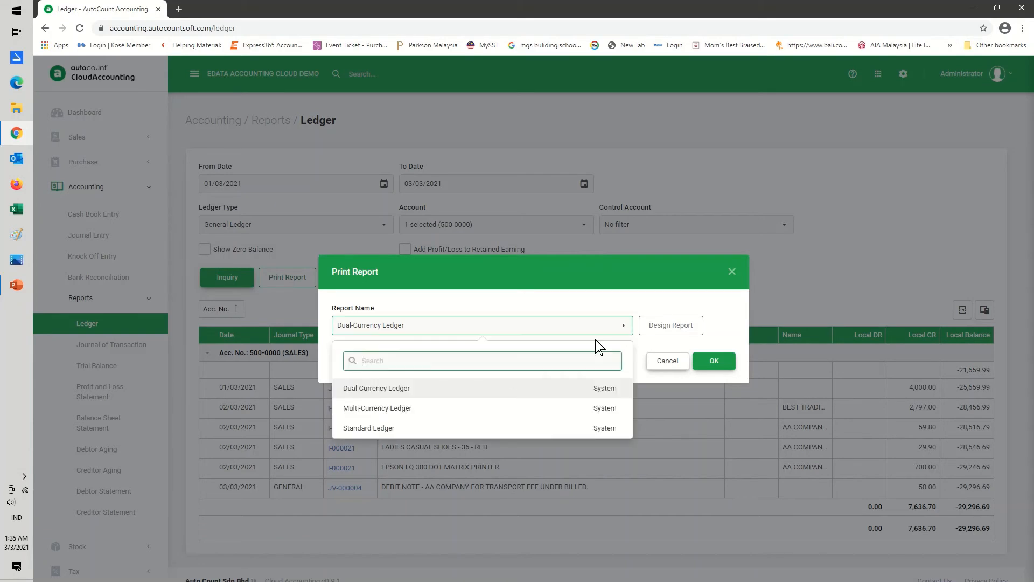
click(370, 427)
click(714, 360)
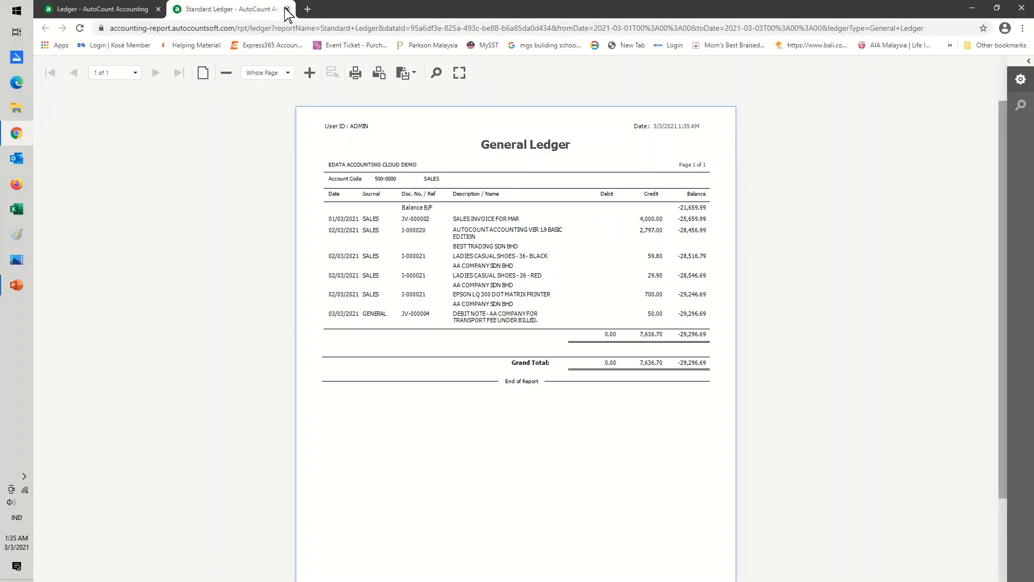
click(287, 9)
click(666, 361)
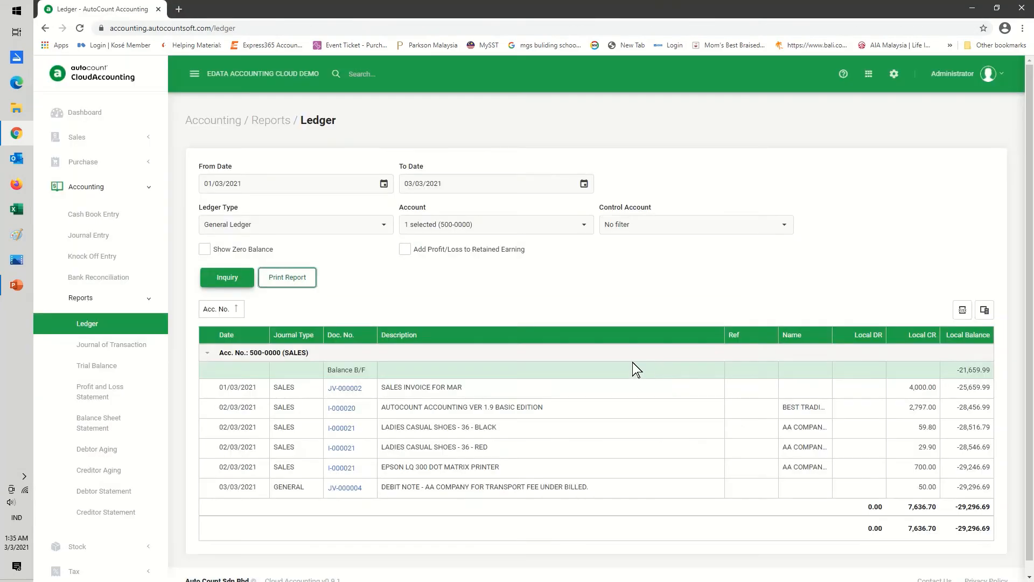
- View a blank new journal entry form from the journal entry list, and close it without saving
click(132, 235)
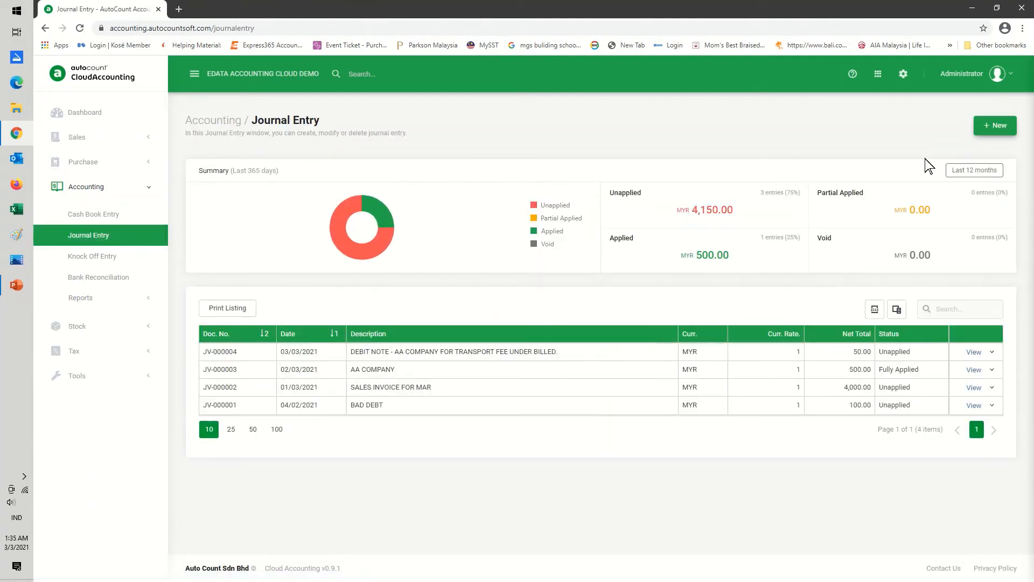
click(999, 126)
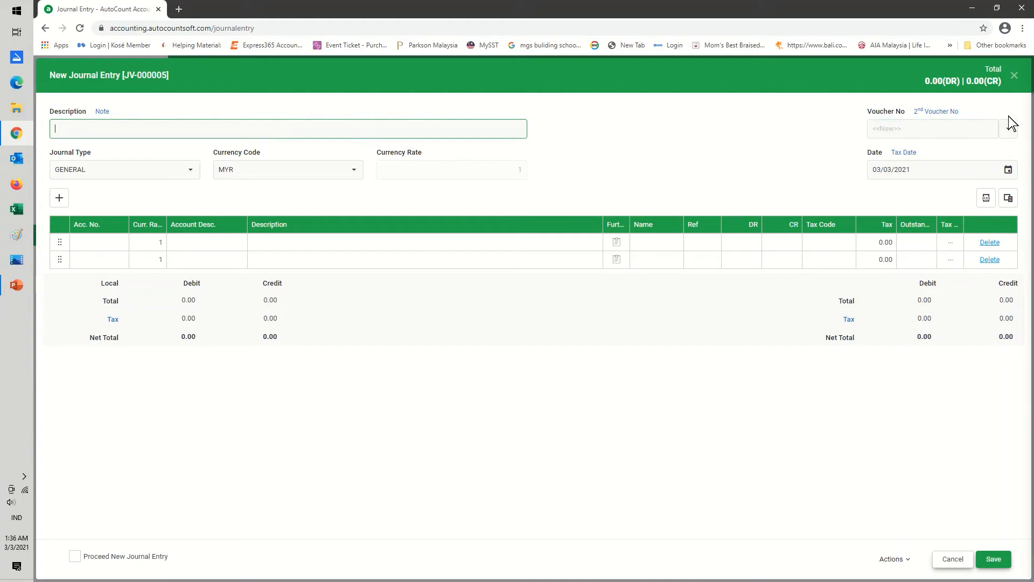
click(1014, 76)
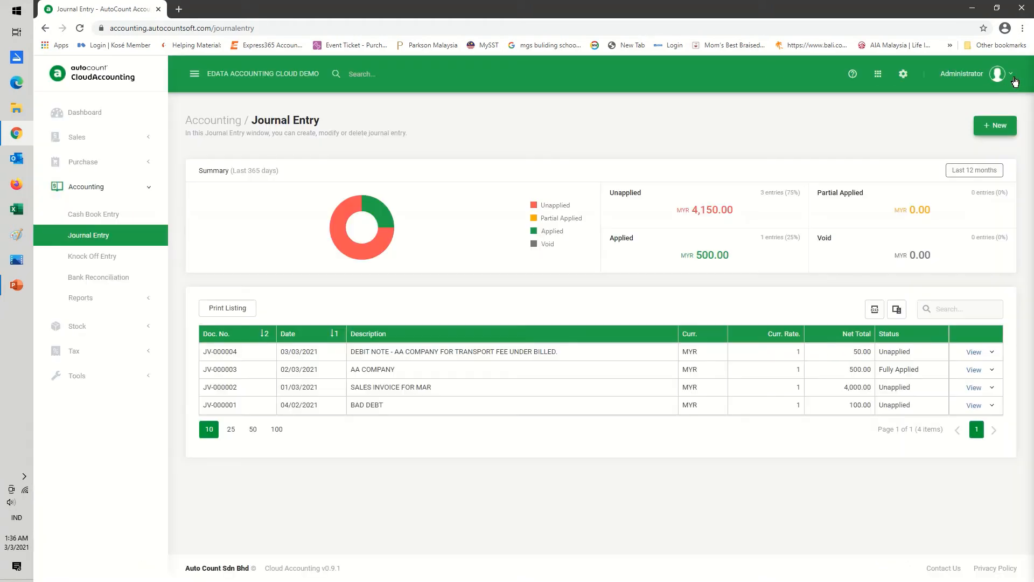
- Open the MBB BANK reconciliation dated 31/01/2021 for editing, check its ticked transactions and actual bank statement balance, and save it
click(120, 278)
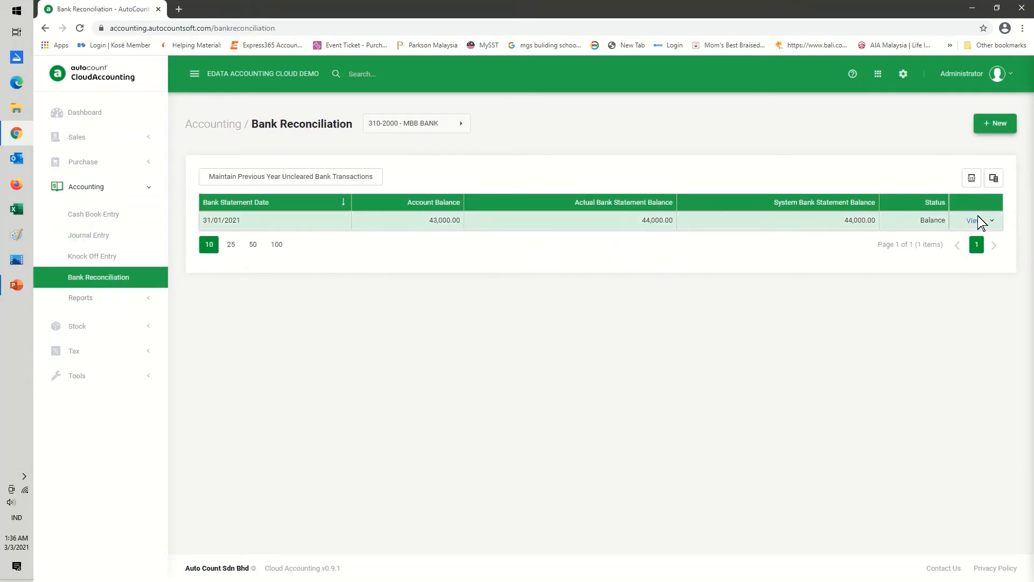
click(992, 224)
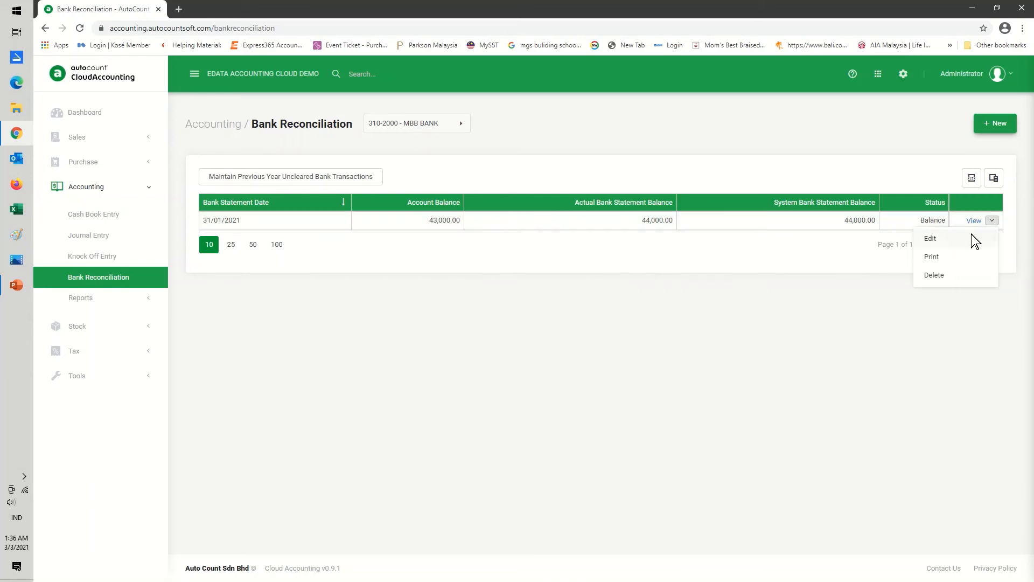
click(930, 237)
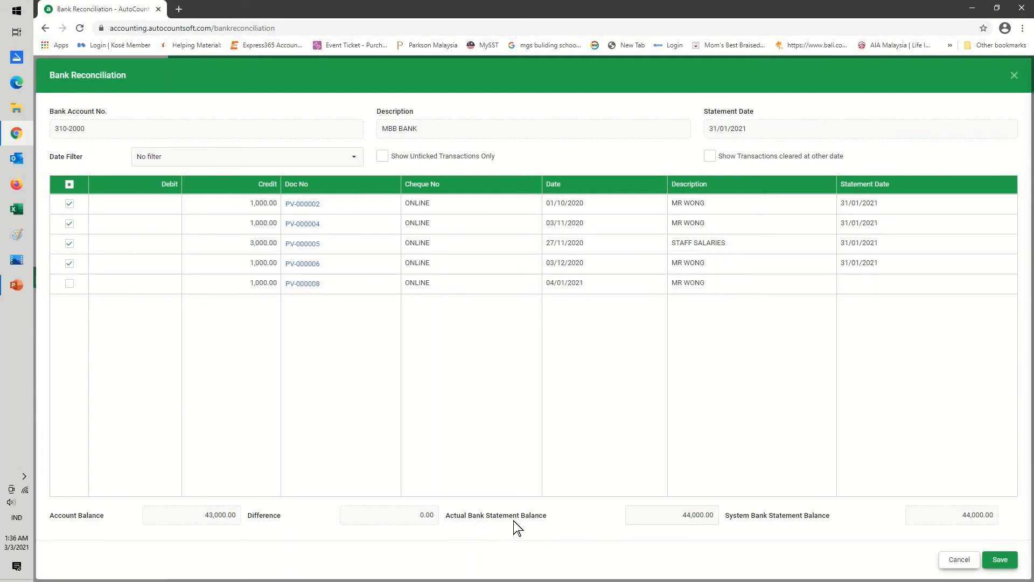
click(643, 514)
double_click(653, 512)
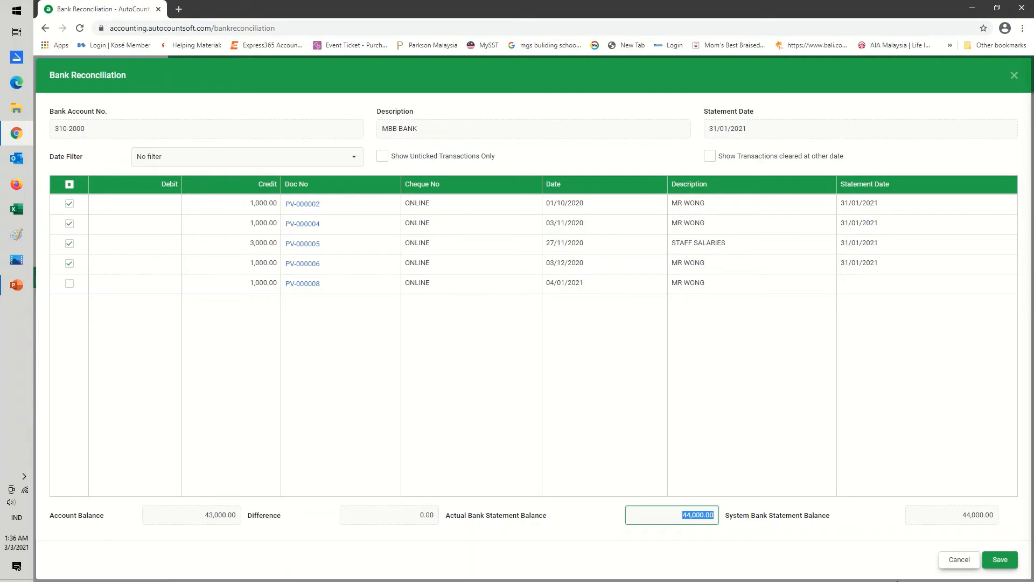
click(995, 562)
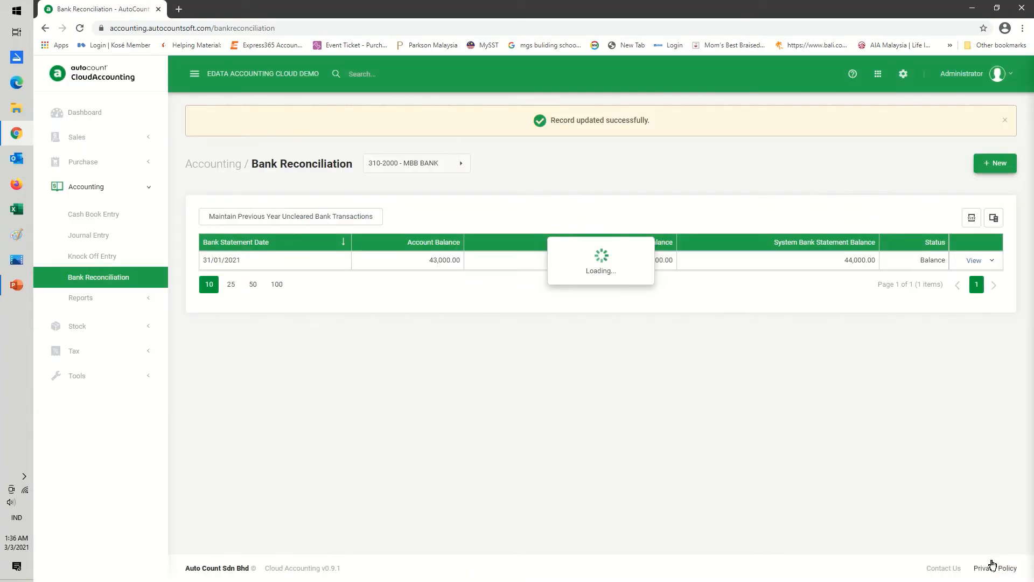
- Preview the MBB BANK reconciliation with the Bank Reconciliation - Format 1 report, and close it along with the print settings
click(992, 261)
click(937, 296)
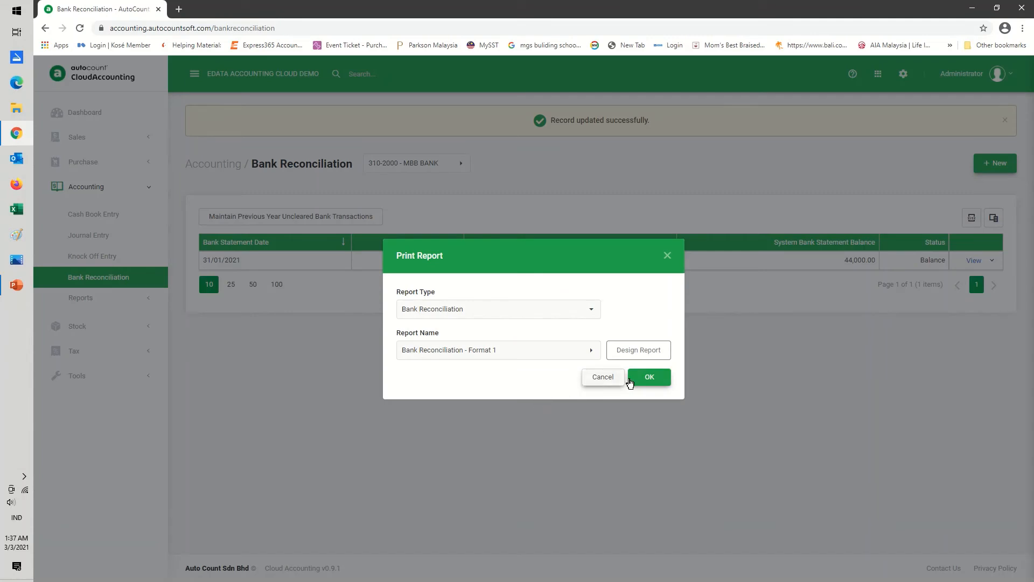
click(649, 377)
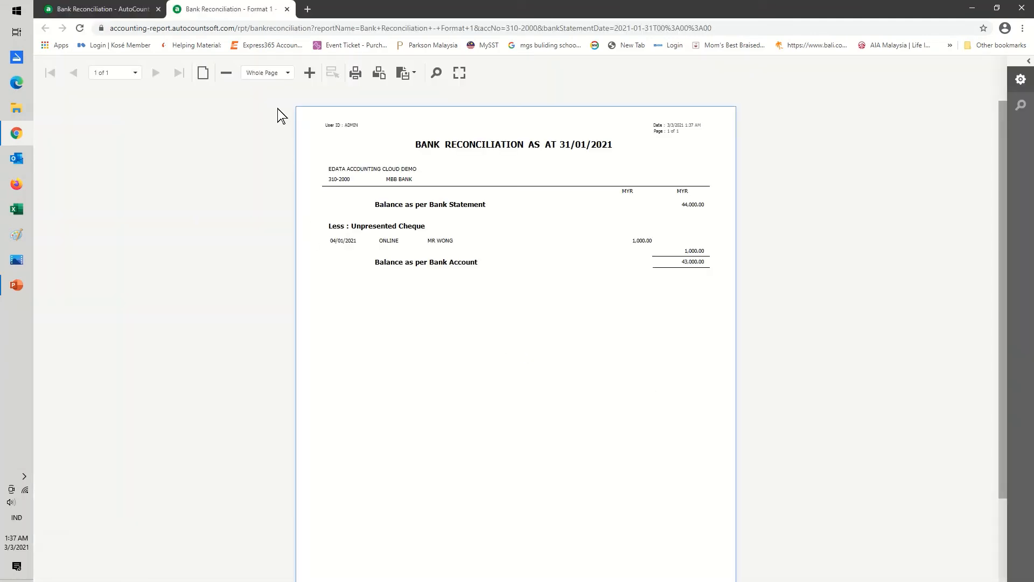
click(288, 9)
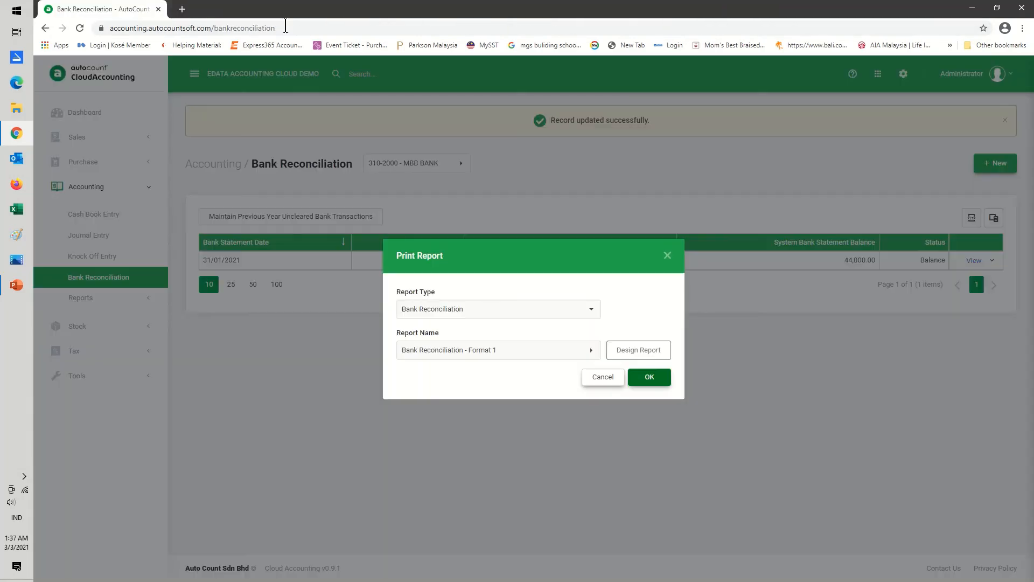
click(603, 377)
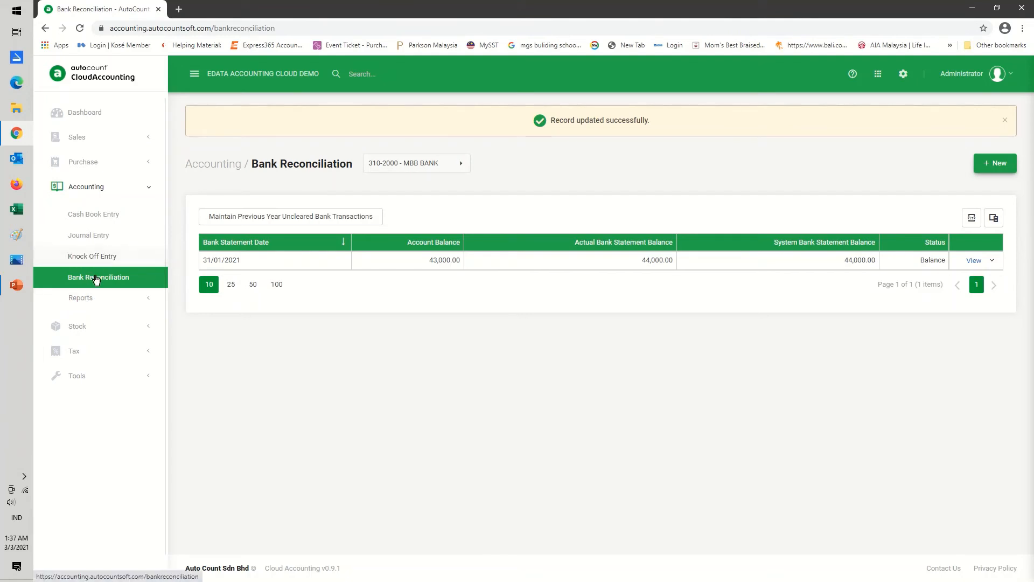
- Open PC DEPOT SDN BHD's knock-off entry KO-000021 for editing, examine the applied documents, and cancel without saving
click(110, 259)
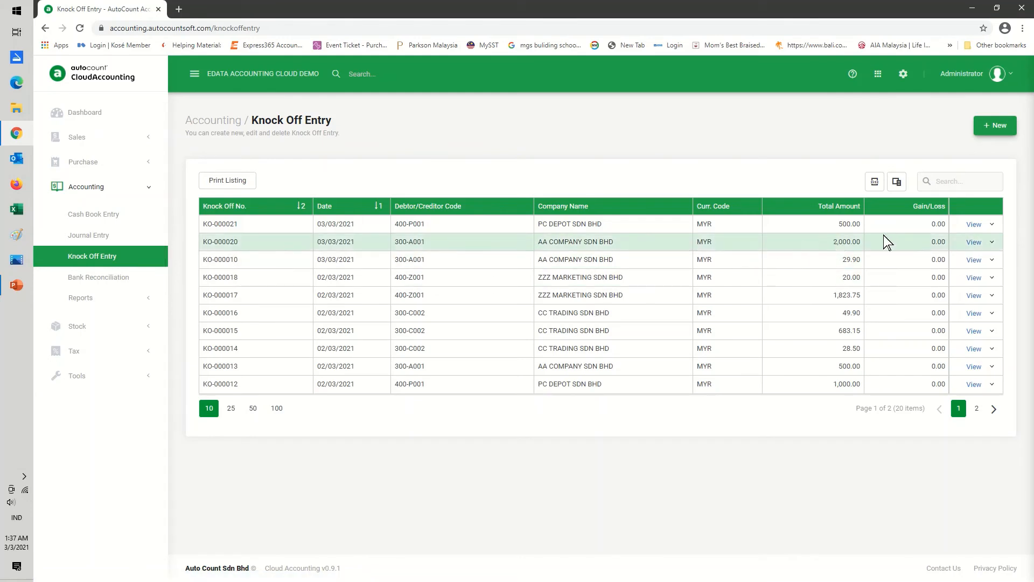
click(993, 224)
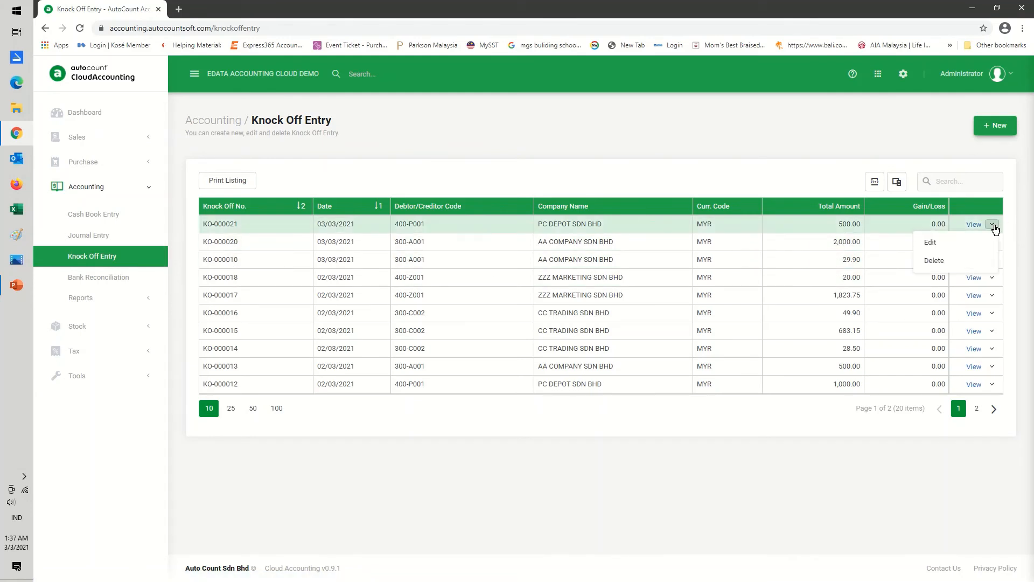
click(932, 245)
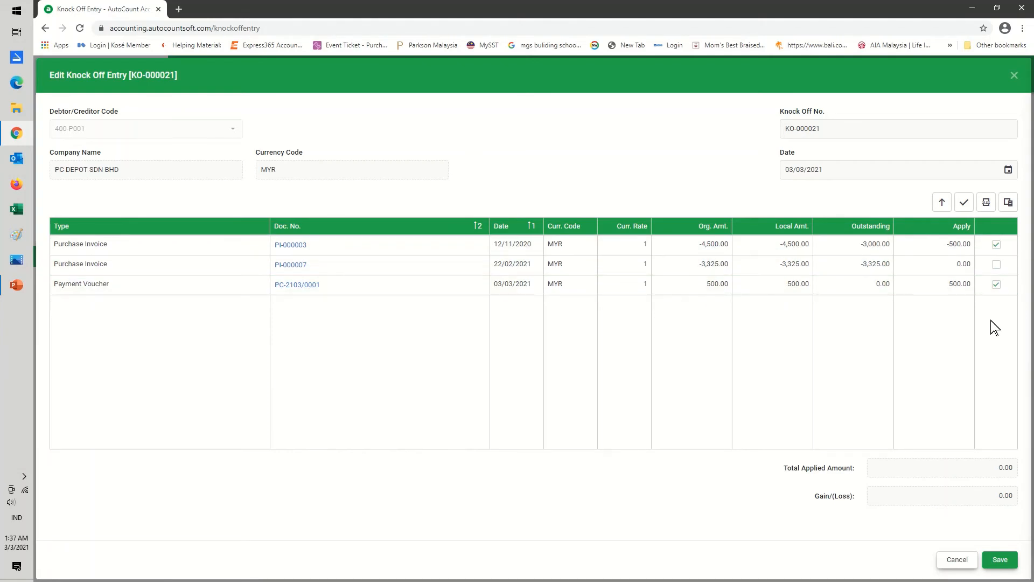
click(958, 560)
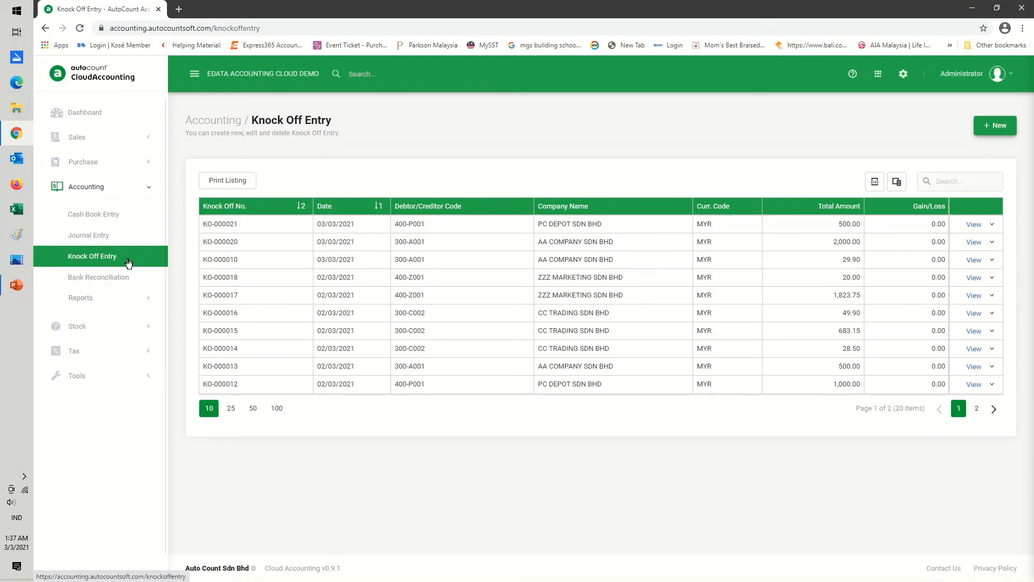
- Run a General Ledger inquiry from the ledger report with no account filter
click(95, 298)
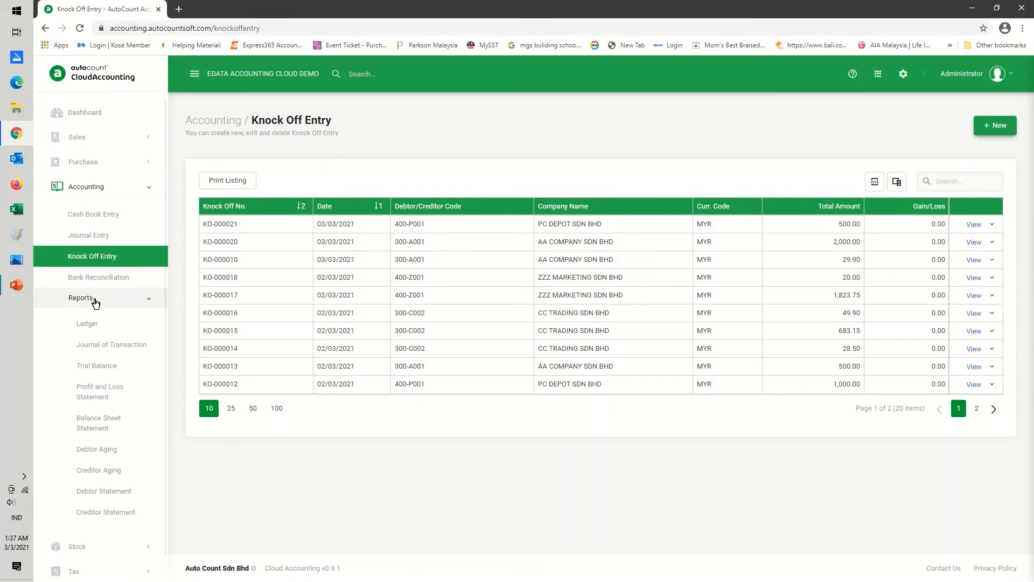
click(93, 324)
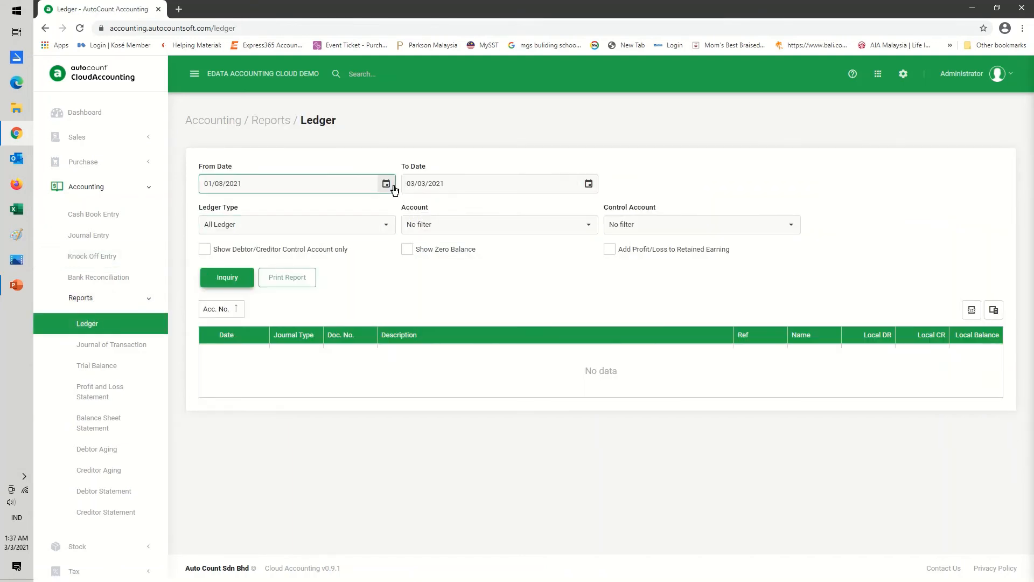
click(388, 229)
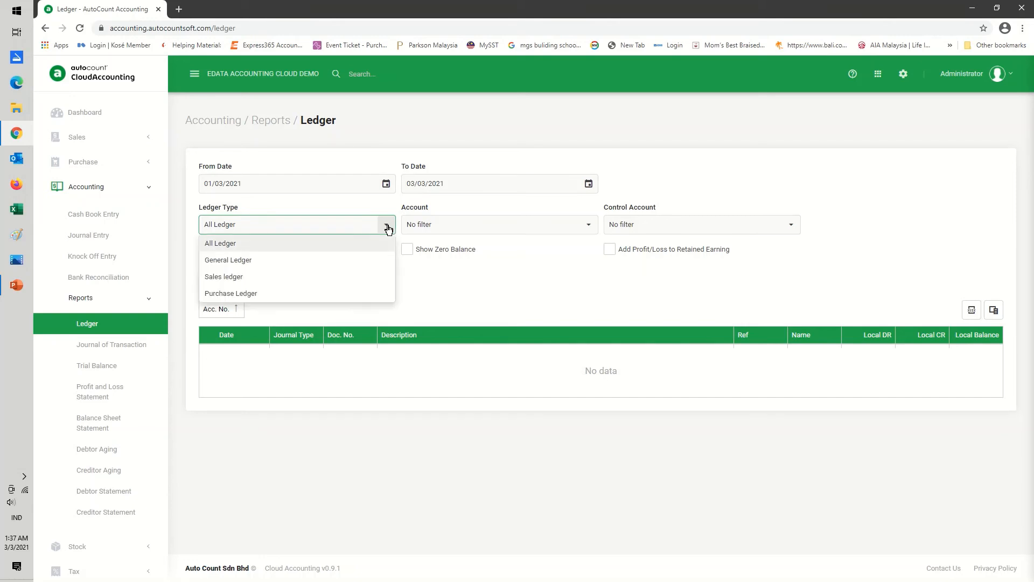
click(247, 261)
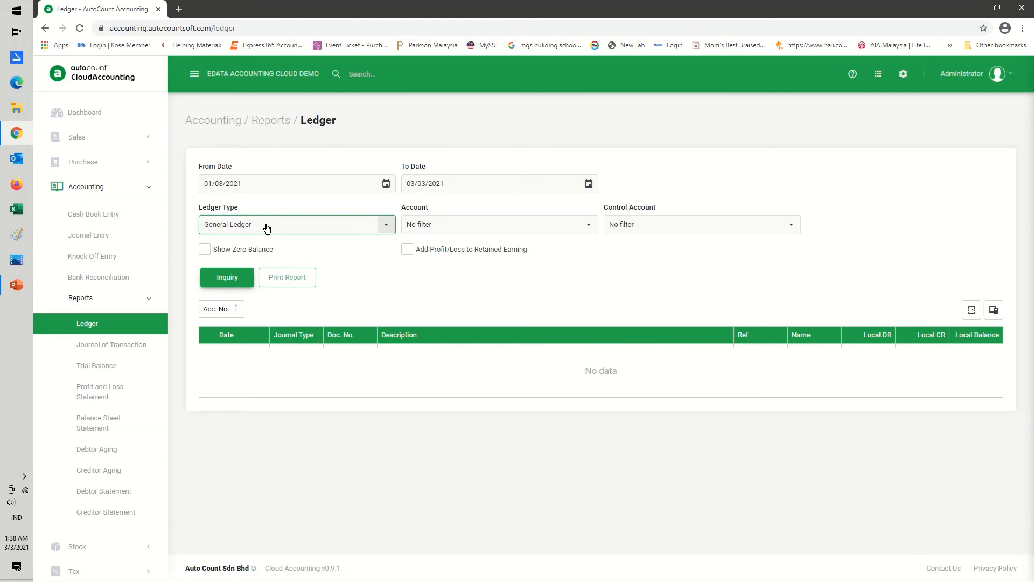
click(230, 278)
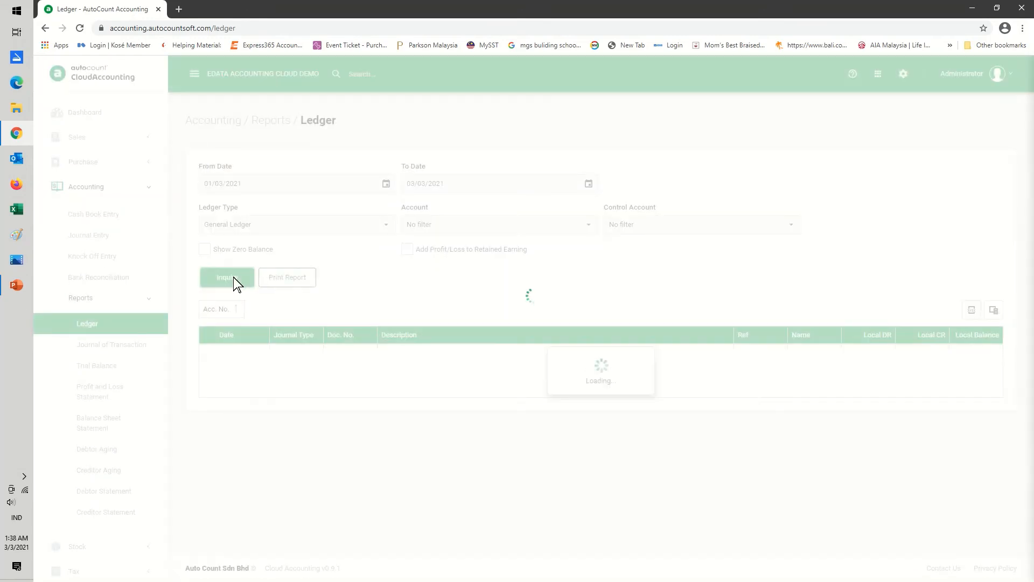
- Preview the General Ledger inquiry results with the Standard Ledger report
click(290, 278)
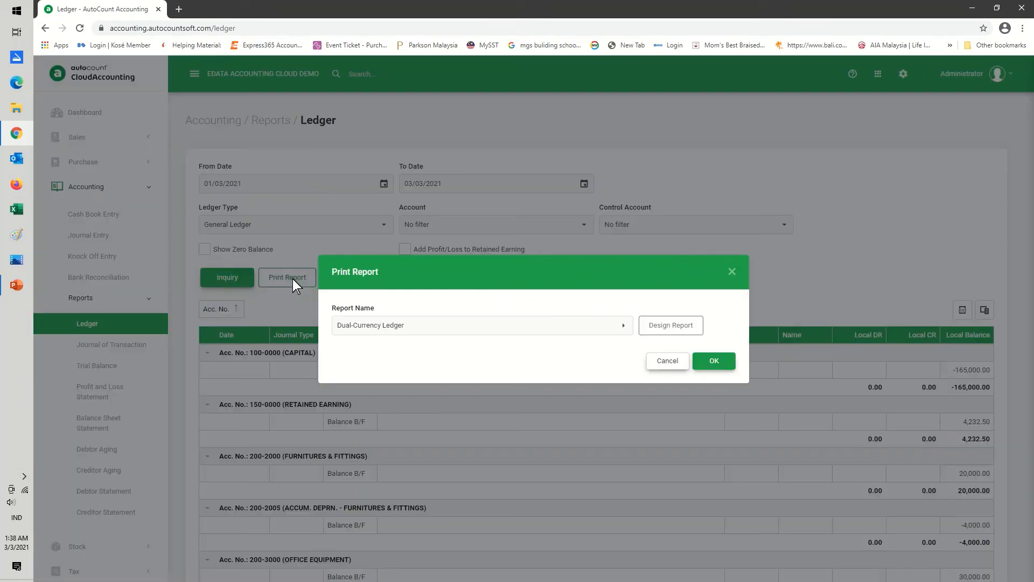
click(625, 326)
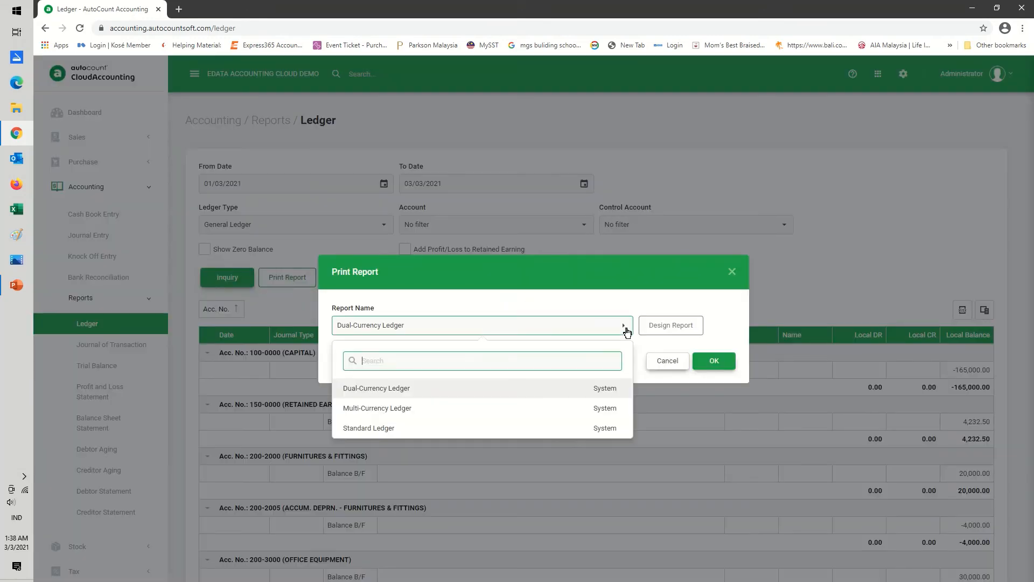
click(384, 432)
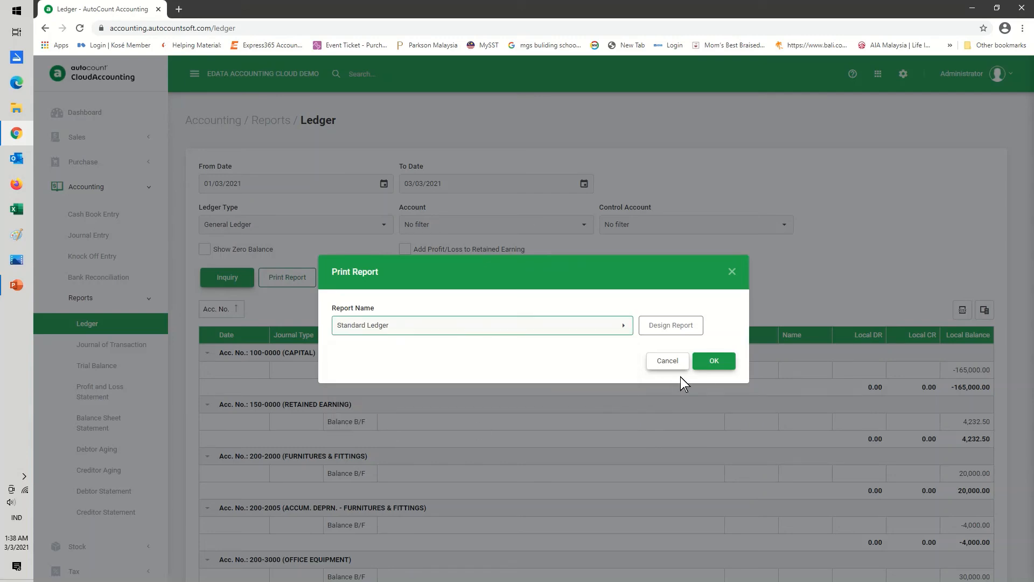
click(712, 363)
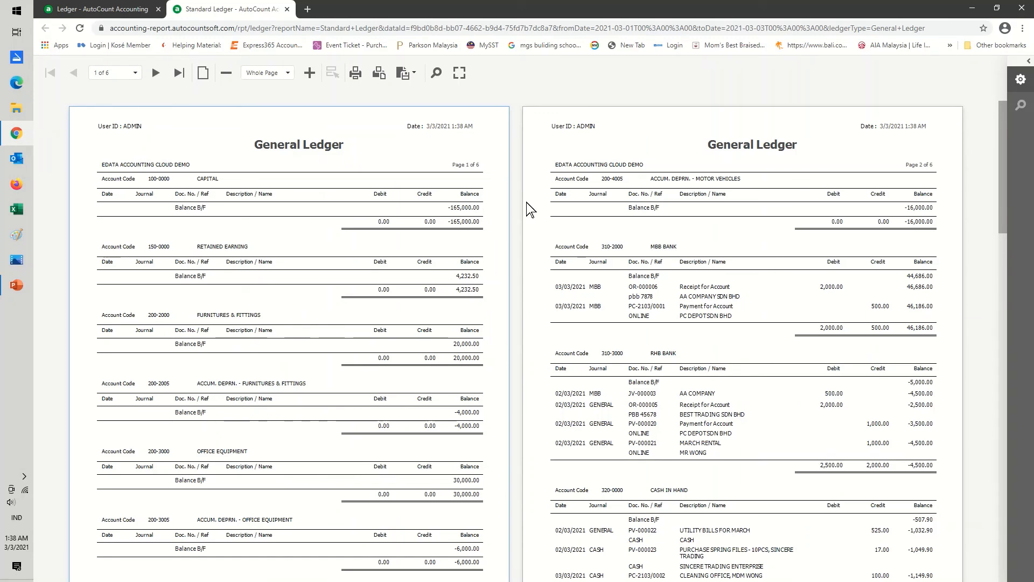
- Open the preview's search pane, examine the account transactions across the General Ledger pages, and close the preview and print settings
click(437, 74)
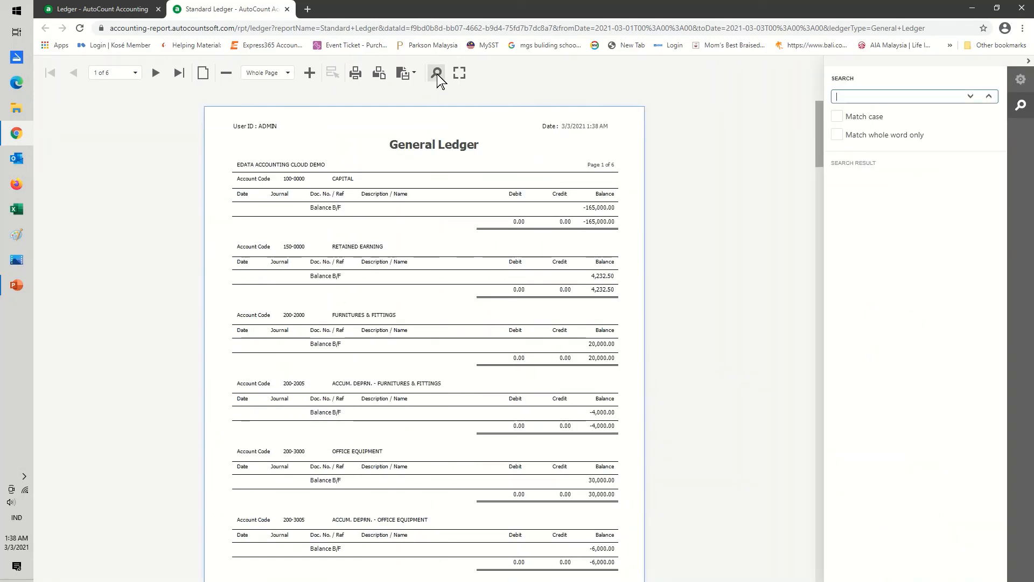
scroll(426, 272, down, 10)
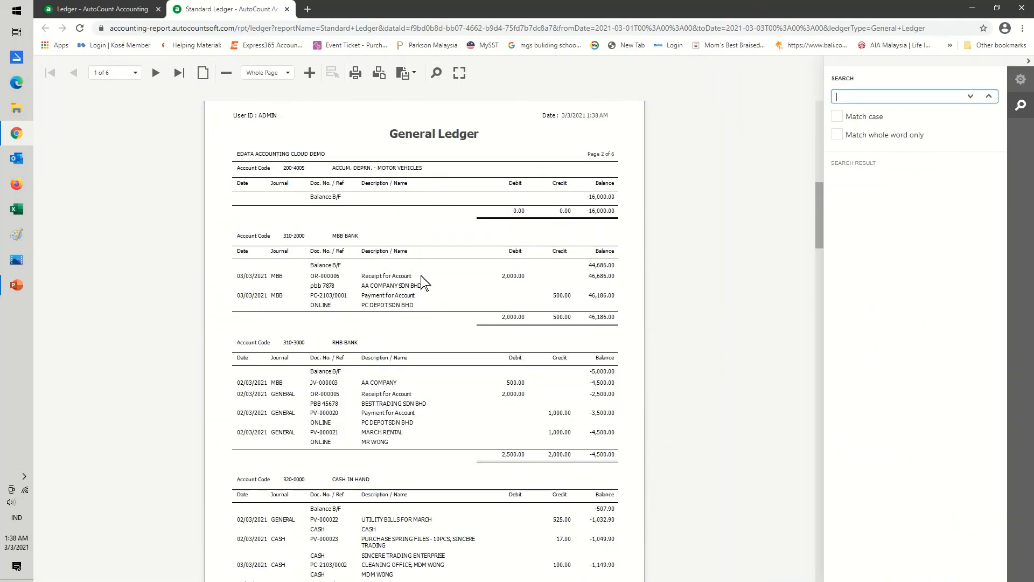
scroll(422, 276, down, 7)
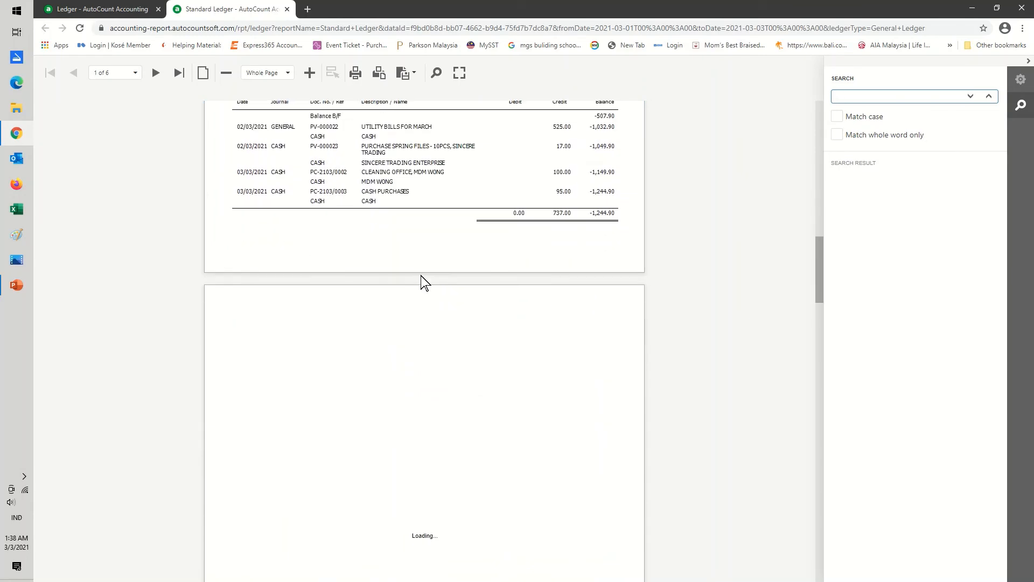
scroll(421, 275, down, 3)
scroll(422, 276, down, 5)
scroll(422, 276, up, 9)
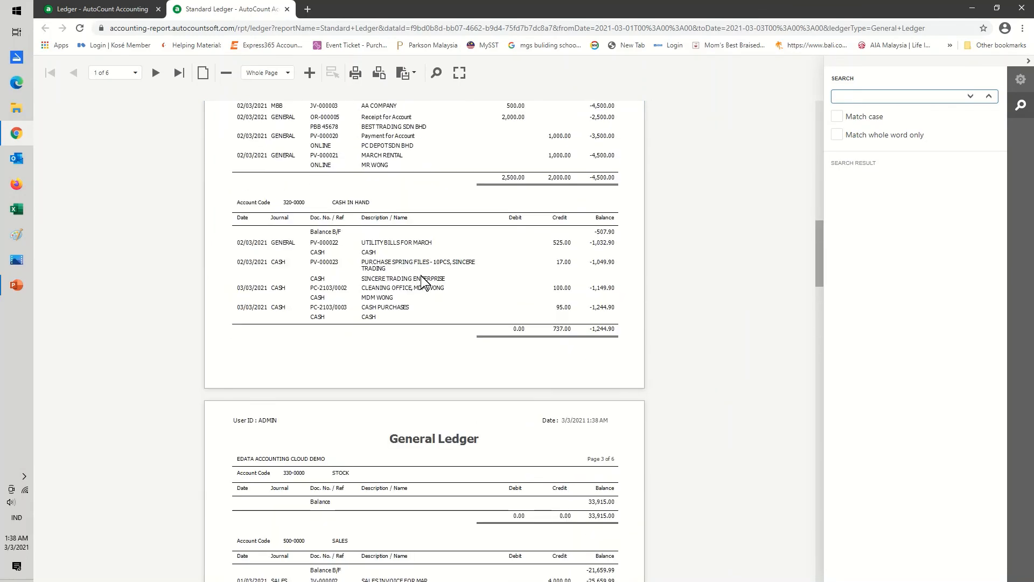
scroll(423, 280, down, 3)
click(287, 9)
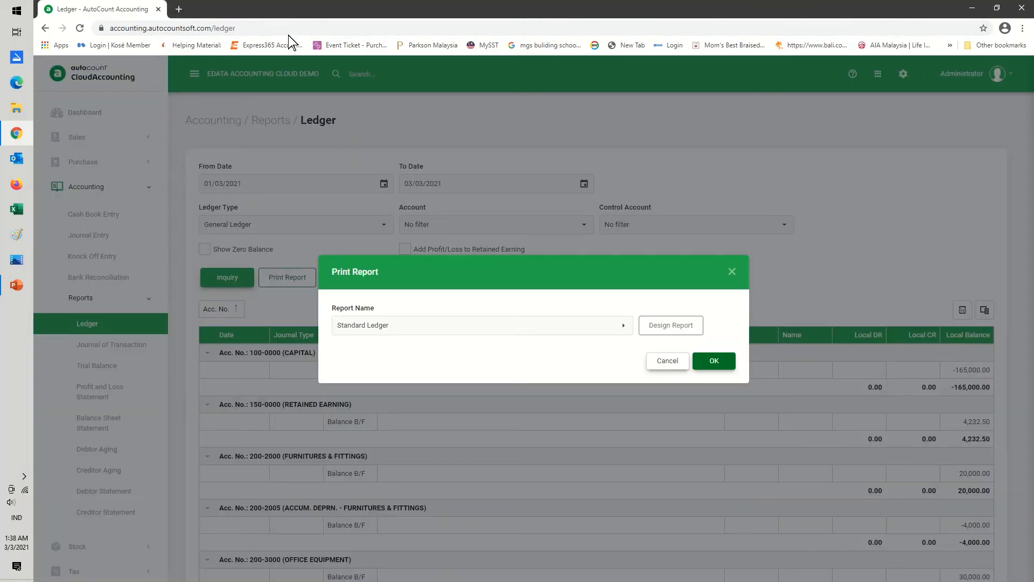
click(667, 361)
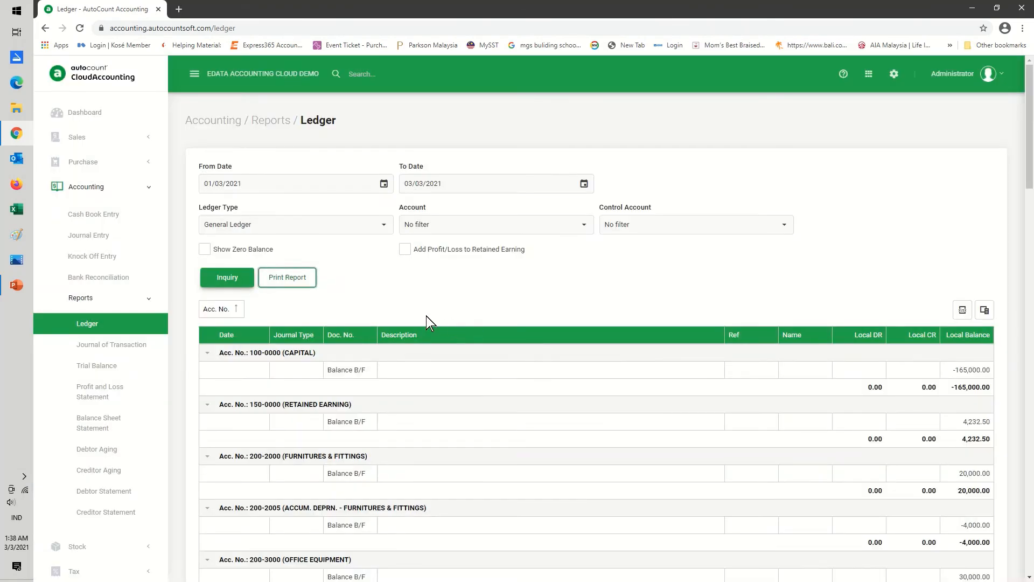
- Run a Sales ledger inquiry with no account filter and open the column chooser over the results
click(377, 224)
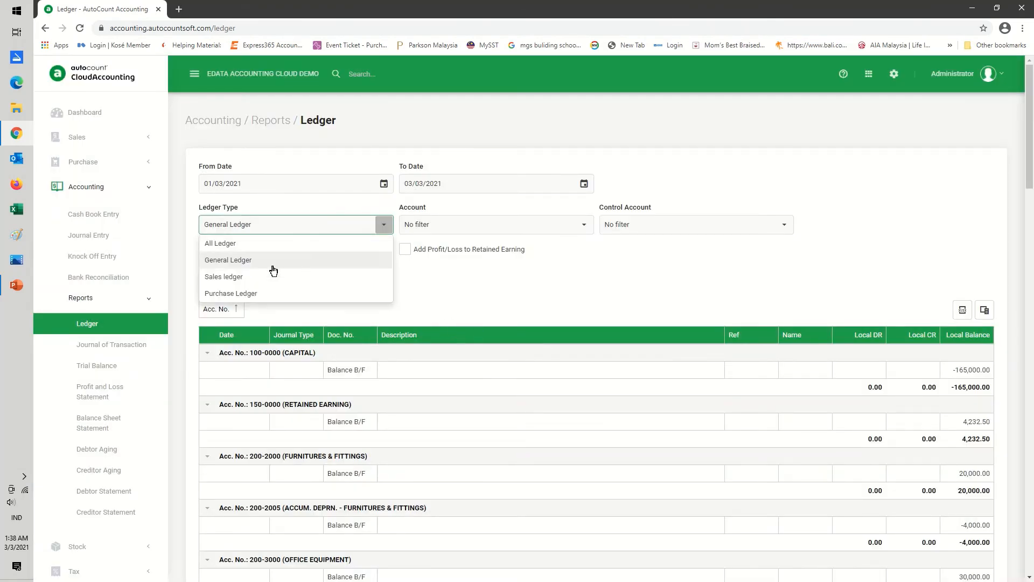
click(235, 278)
click(221, 277)
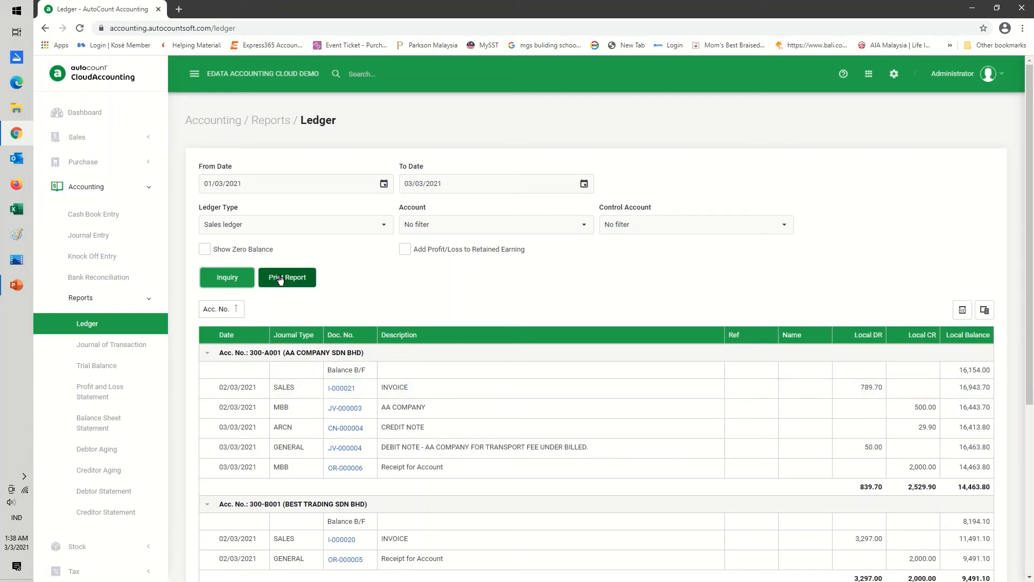
click(985, 316)
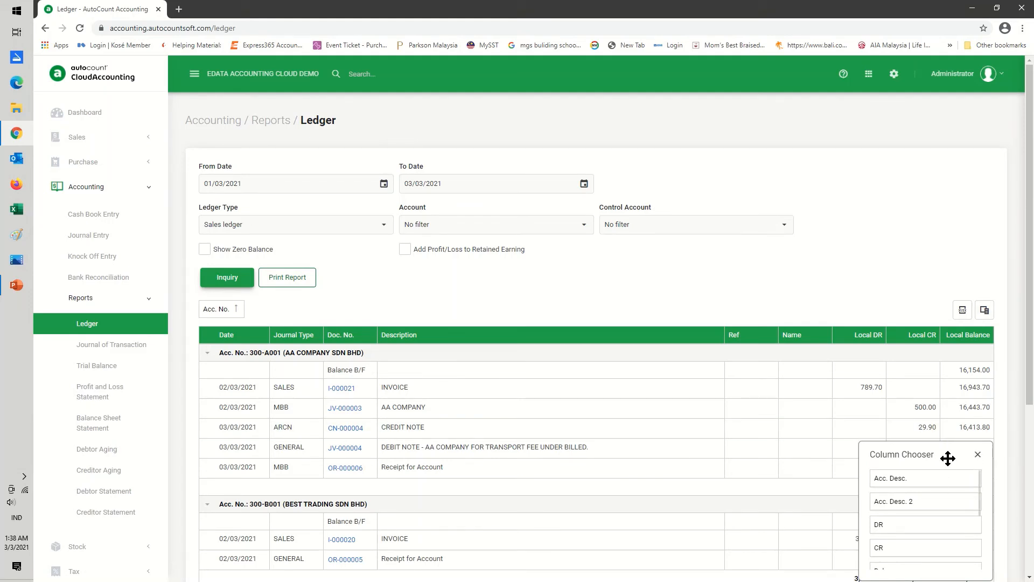
drag(948, 458, 948, 405)
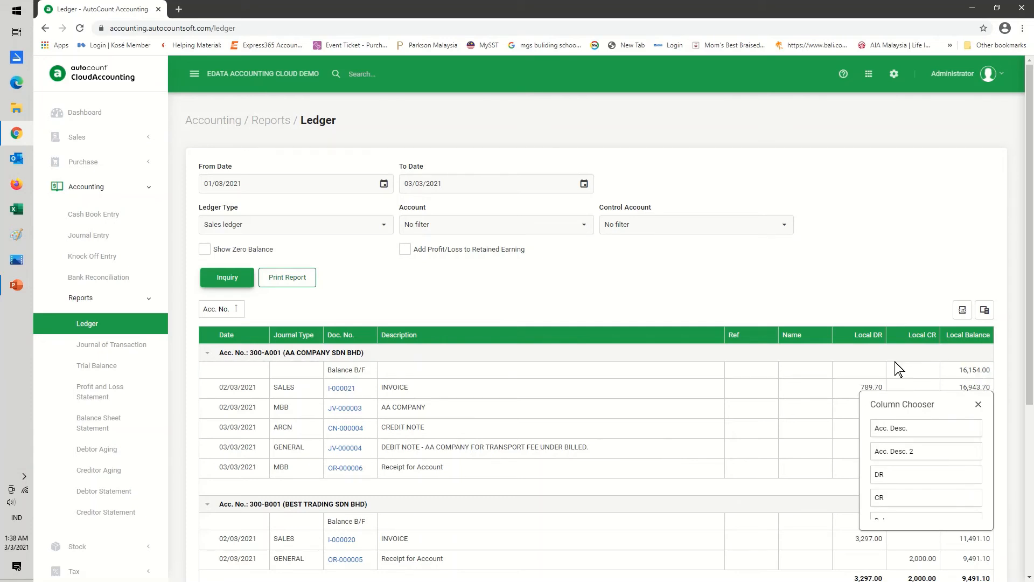
- Preview the Sales ledger results with the Dual-Currency Ledger report, and close the preview
click(290, 278)
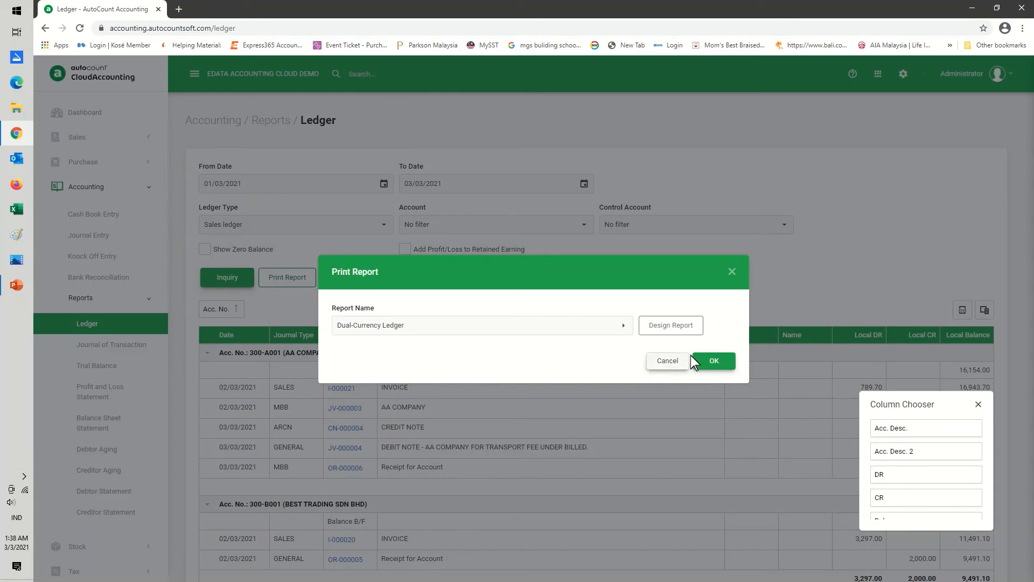
click(715, 360)
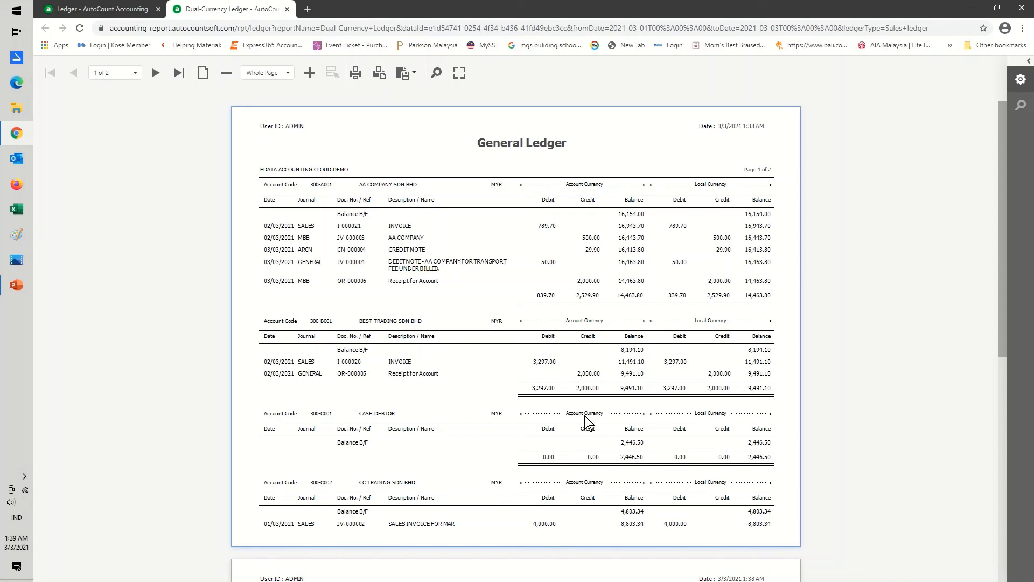
click(287, 9)
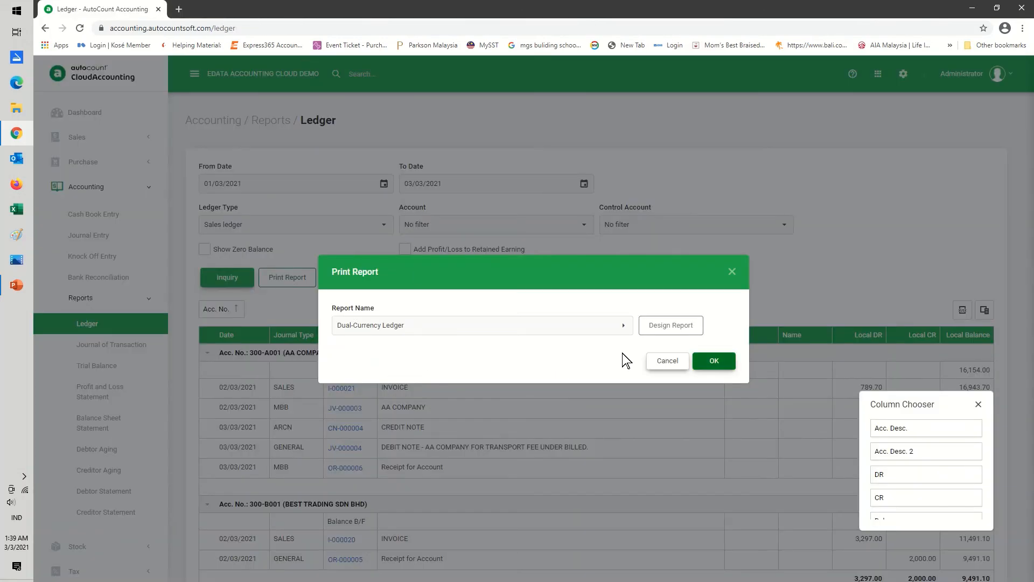
- Preview the Sales ledger results with the Standard Ledger report, and close it along with the print settings
click(626, 334)
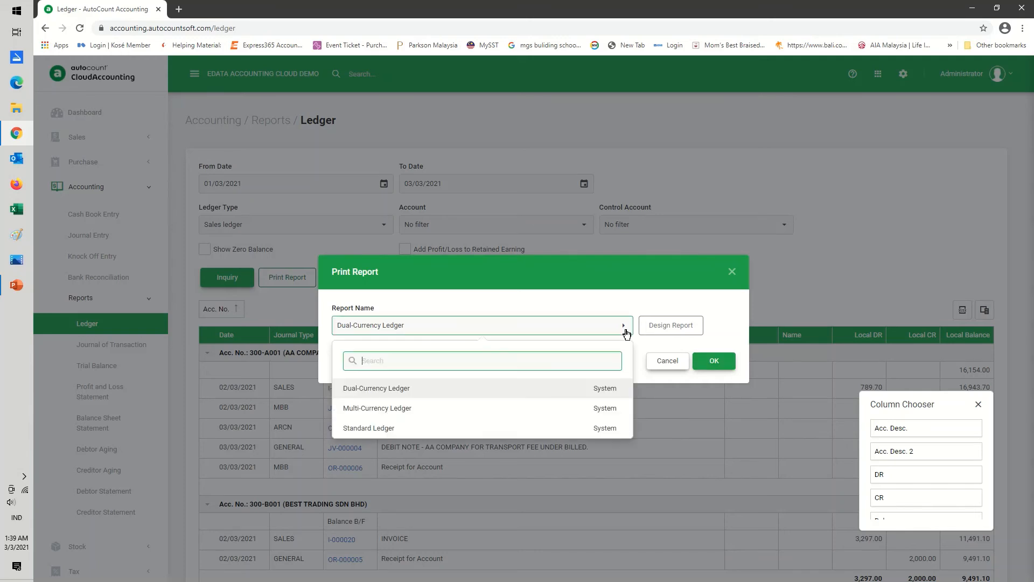
click(367, 426)
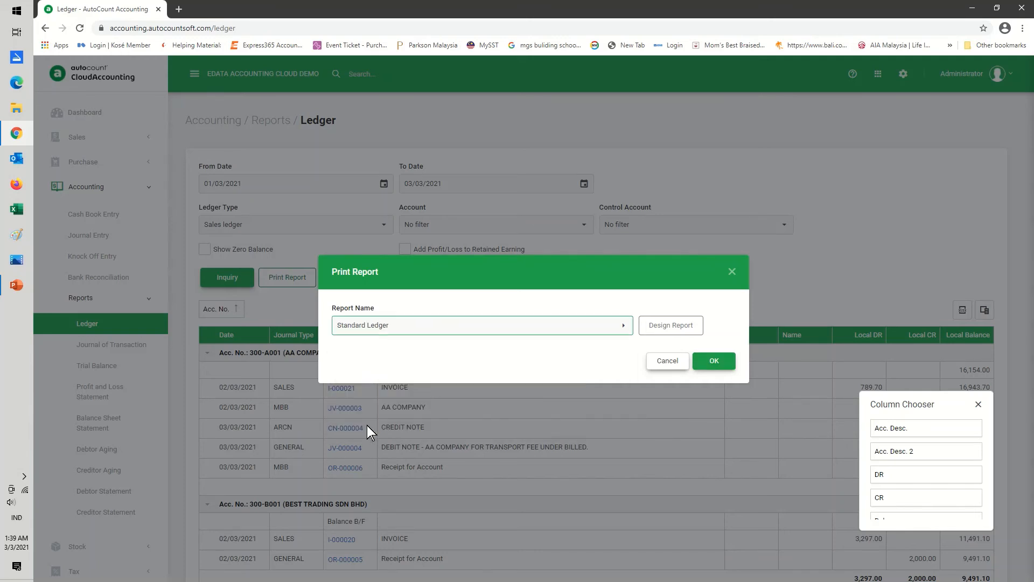
click(707, 362)
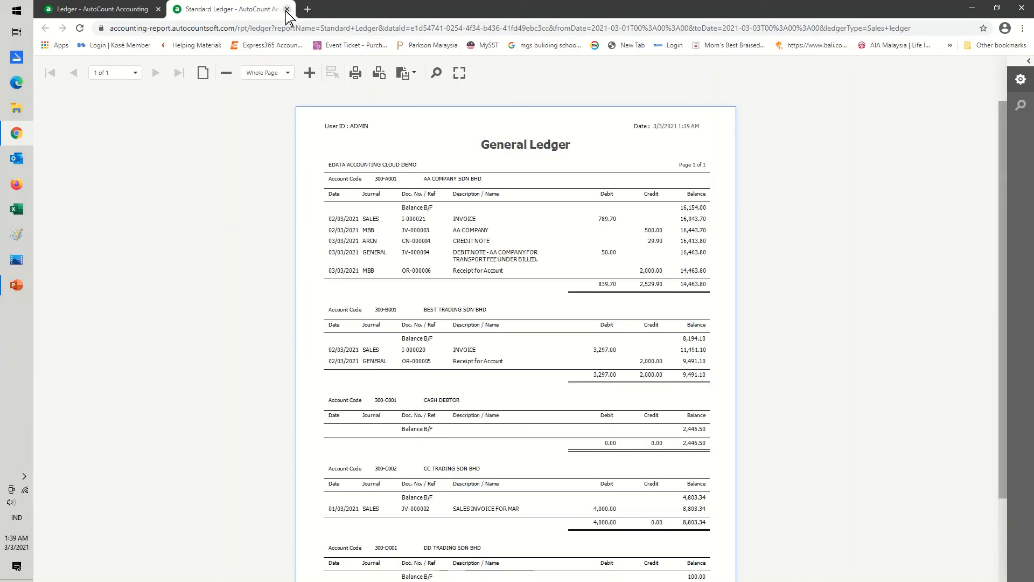
click(287, 9)
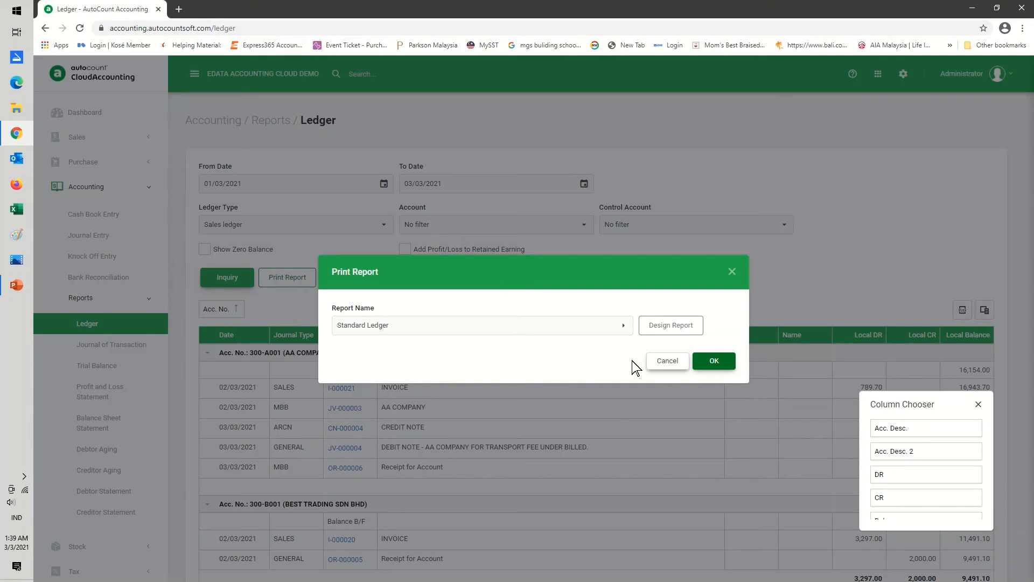
click(666, 361)
- Run a Purchase Ledger inquiry with no account filter
click(376, 233)
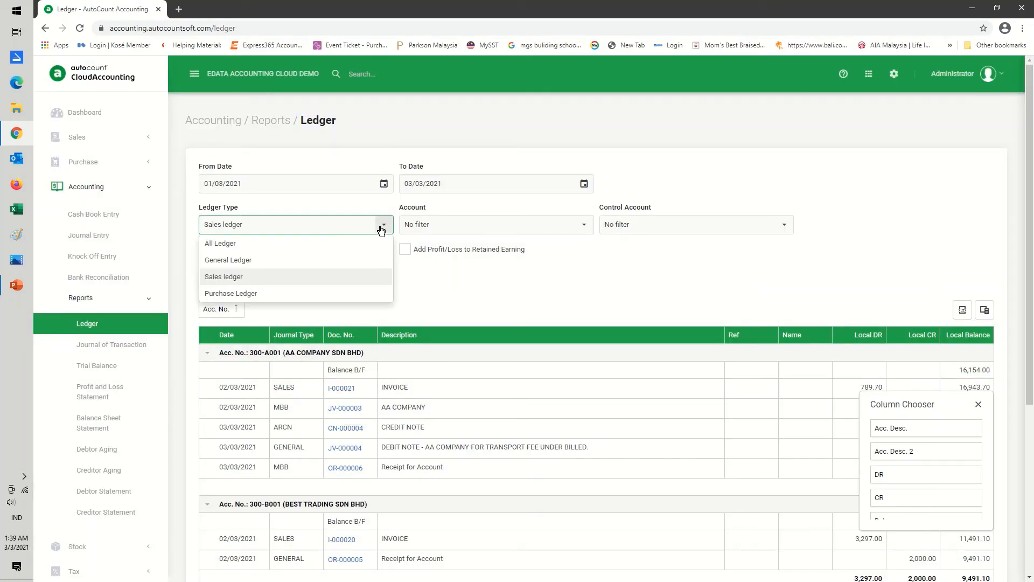
click(239, 295)
click(238, 281)
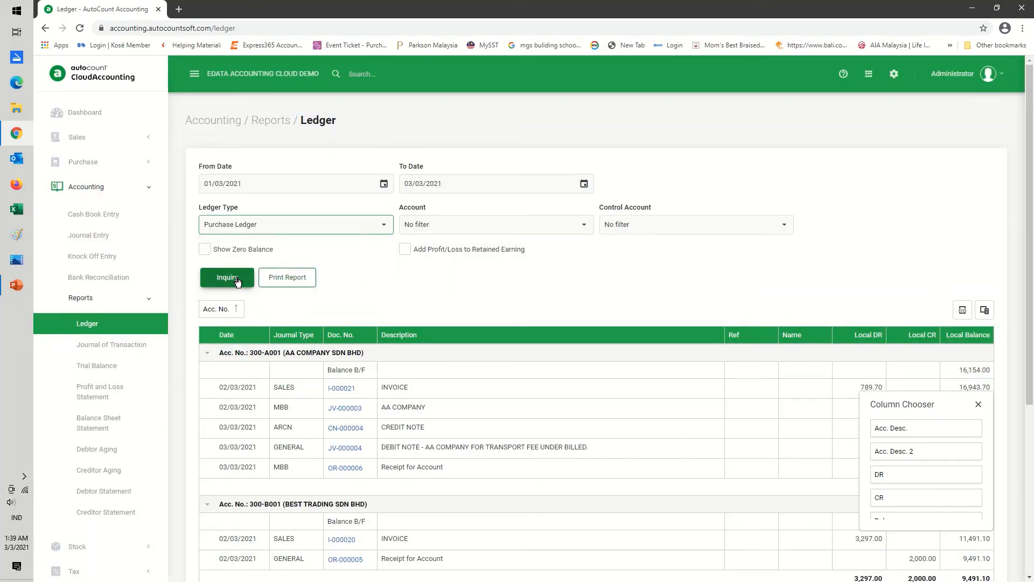
- Preview the Purchase Ledger results with the Standard Ledger report, and close it along with the print settings
click(278, 275)
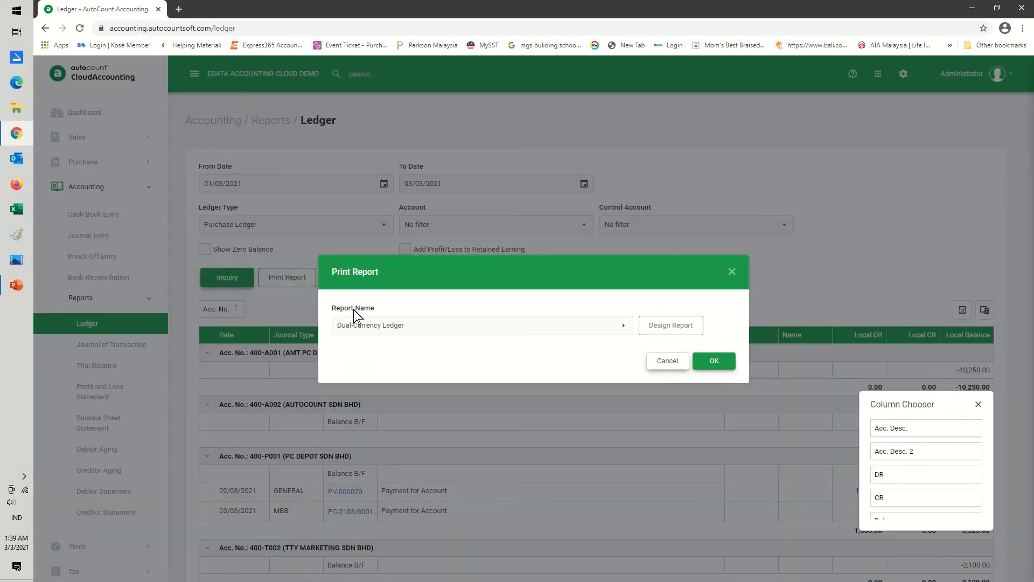
click(624, 328)
click(386, 429)
click(714, 360)
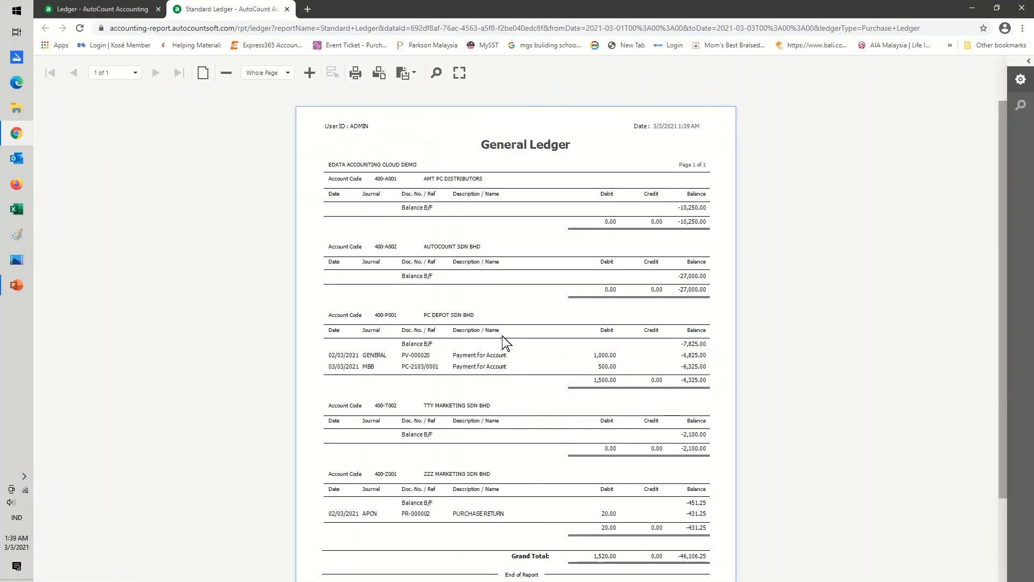
click(287, 10)
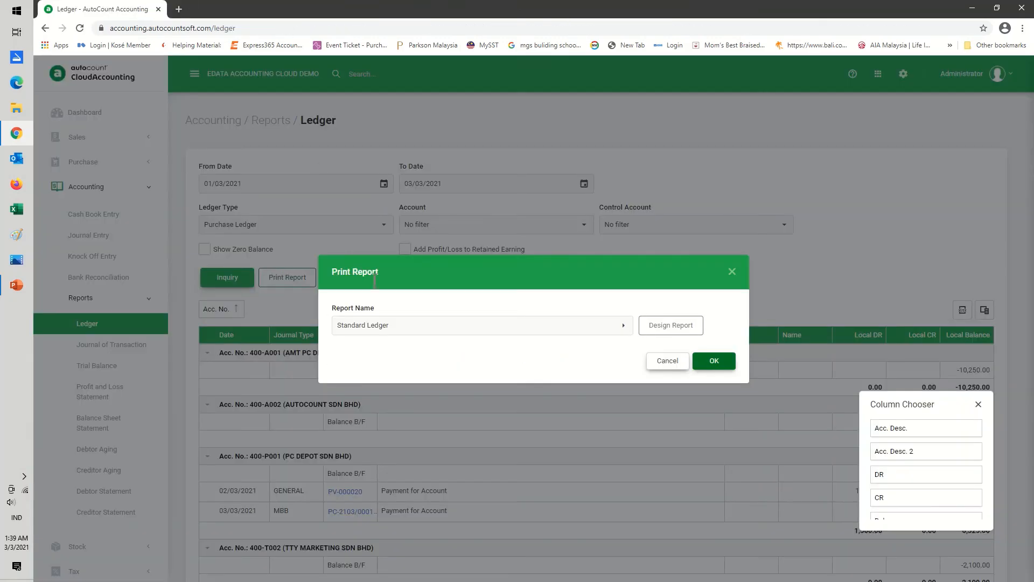
click(668, 362)
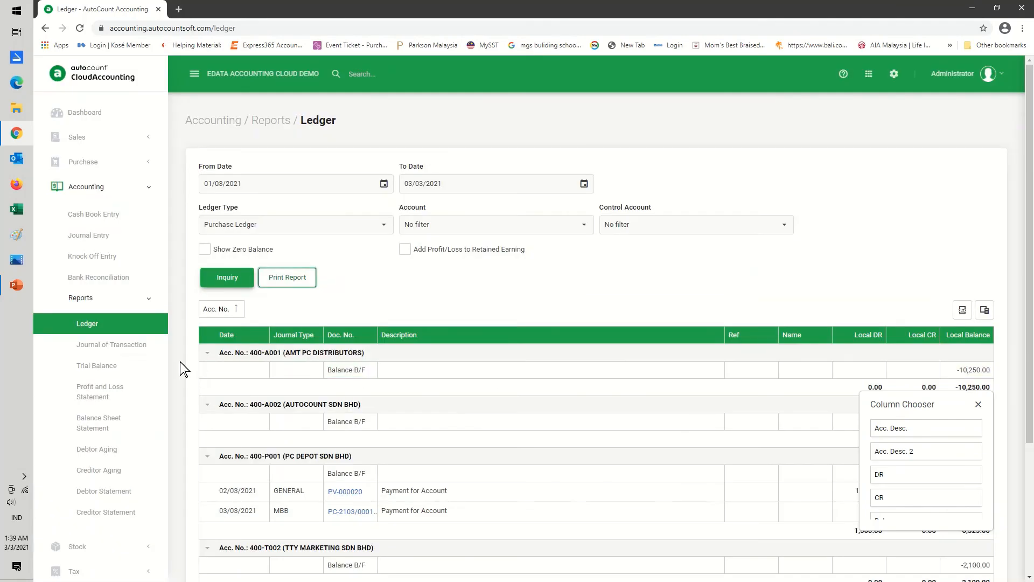
- In the Journal of Transaction report, run an unfiltered inquiry and another with a multi-select filter on the CASH journal type
click(123, 347)
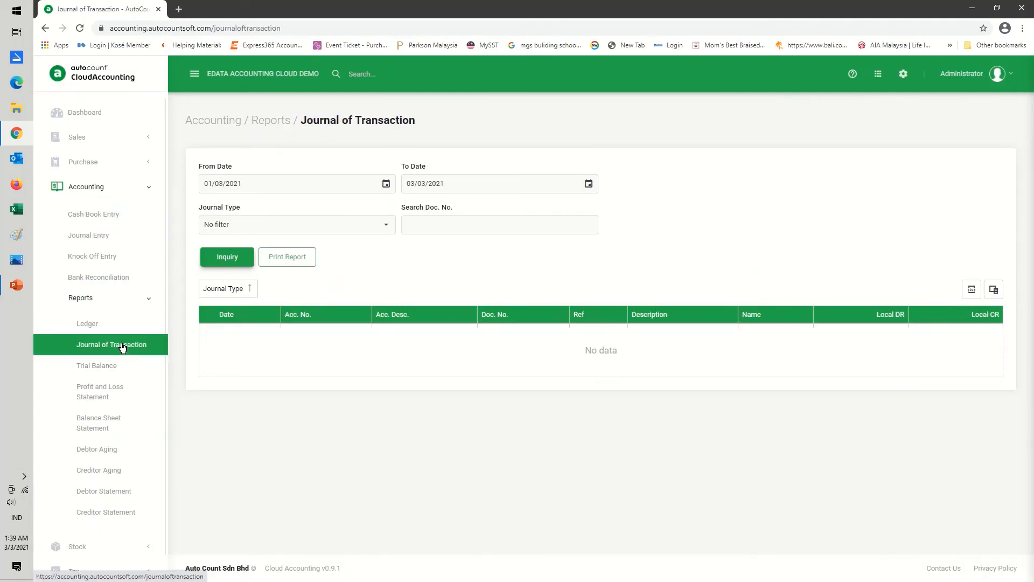
click(230, 257)
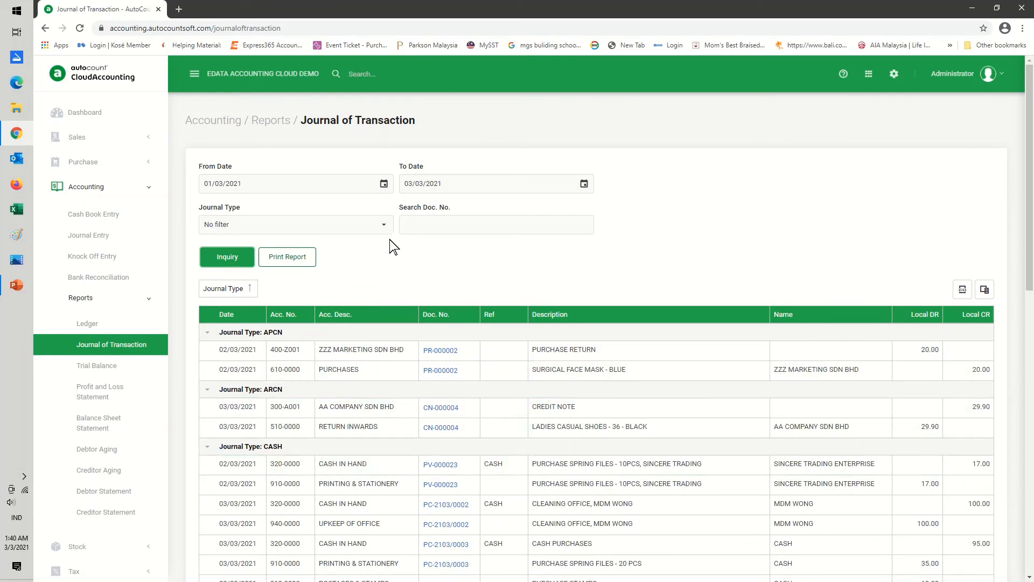
click(384, 225)
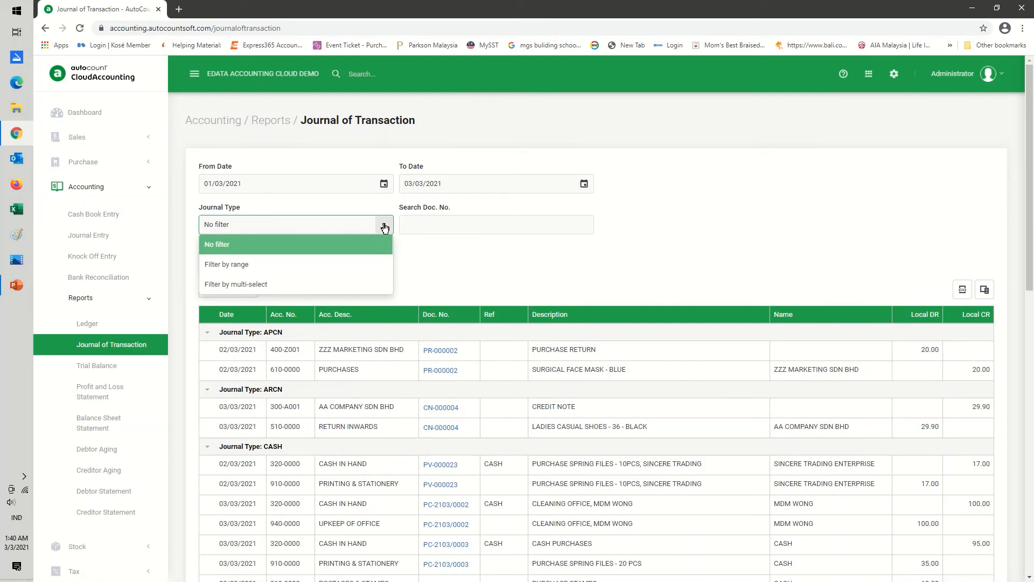
click(264, 284)
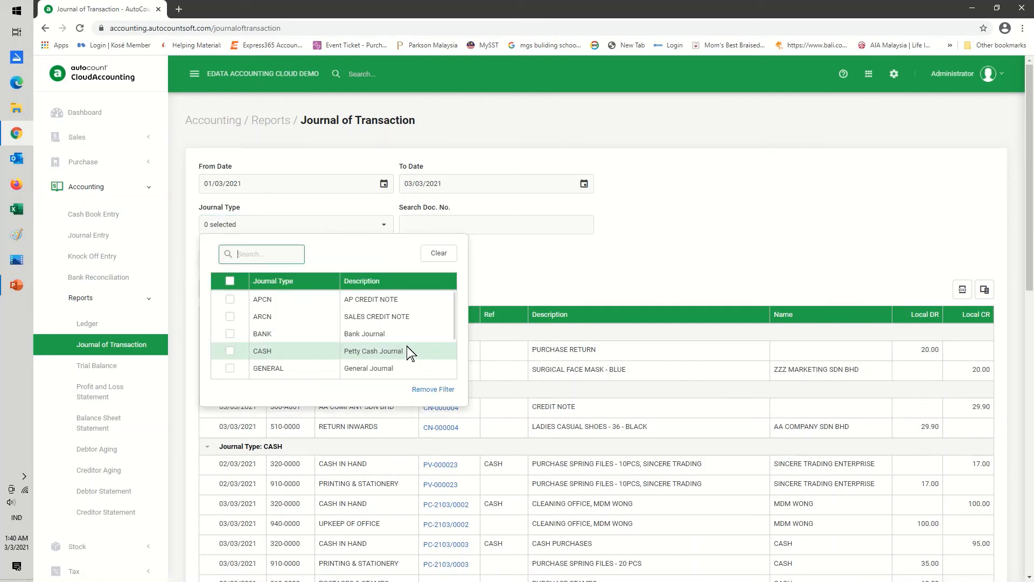
click(230, 352)
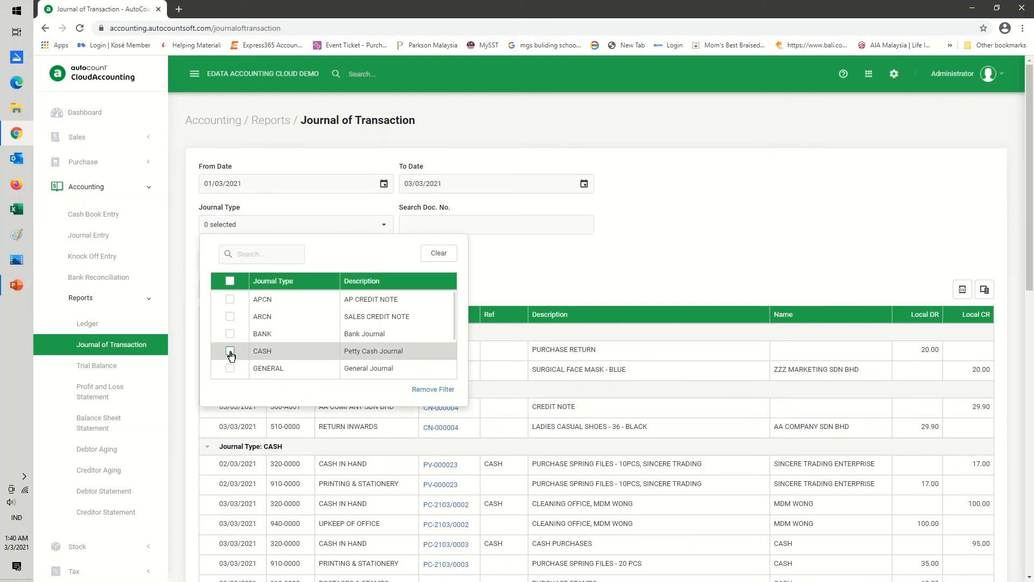
click(543, 282)
click(237, 256)
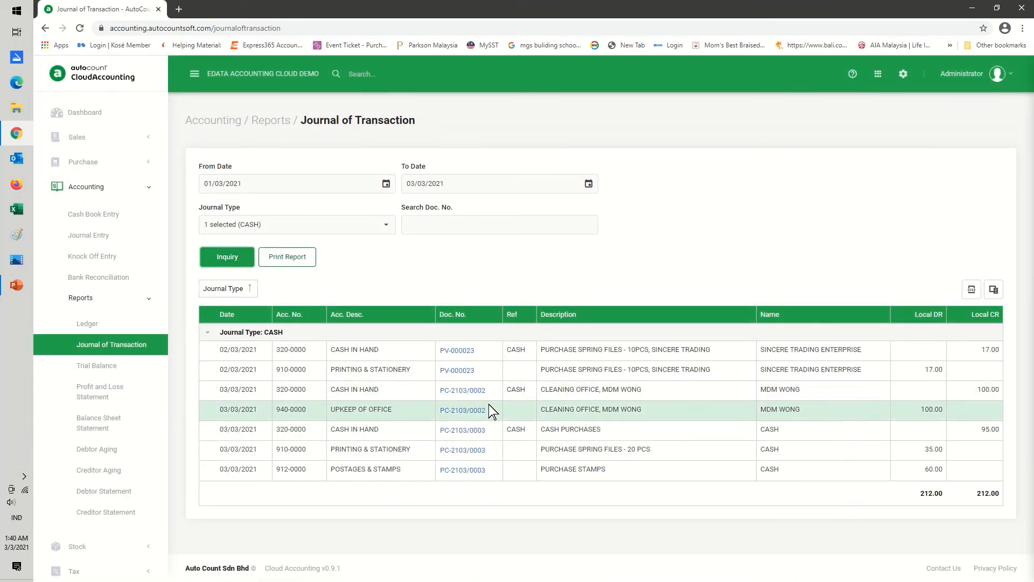
- Preview the CASH journal transactions with the Journal Of Transaction report, sorted by Transaction Date
click(292, 256)
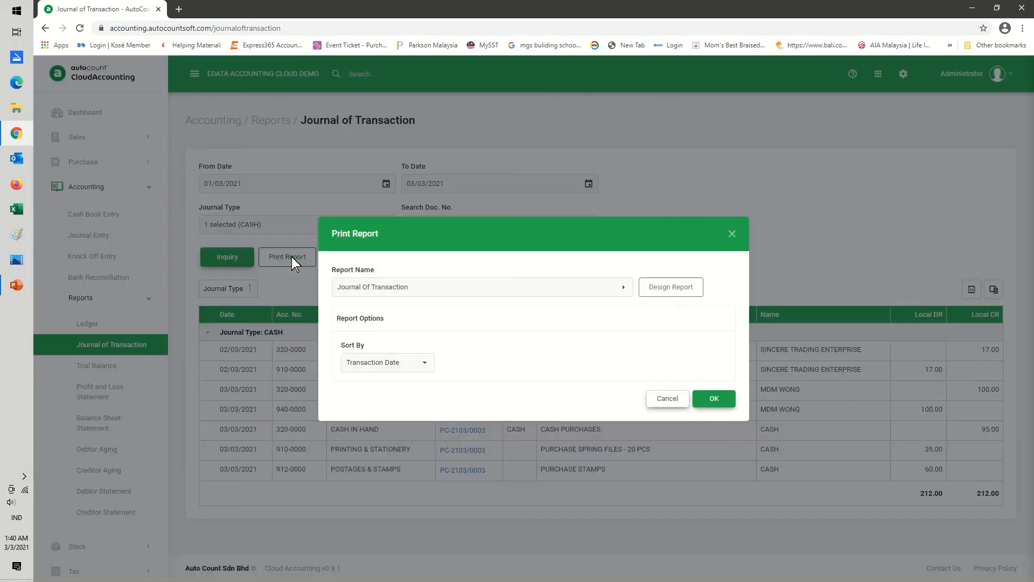
click(710, 399)
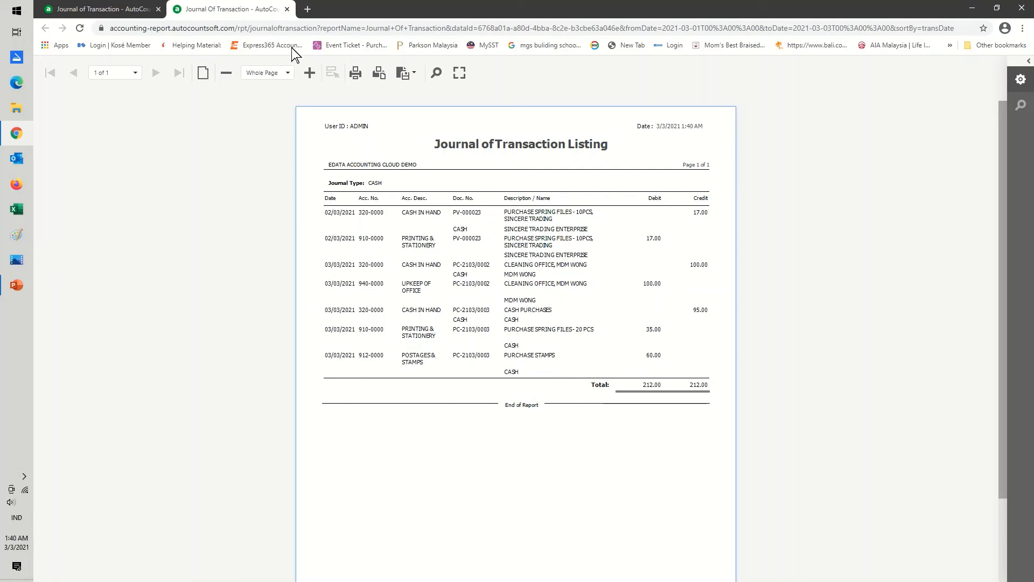
- Close the CASH report preview and its print settings, and run the Journal of Transaction inquiry for the SALES journal type only
click(287, 9)
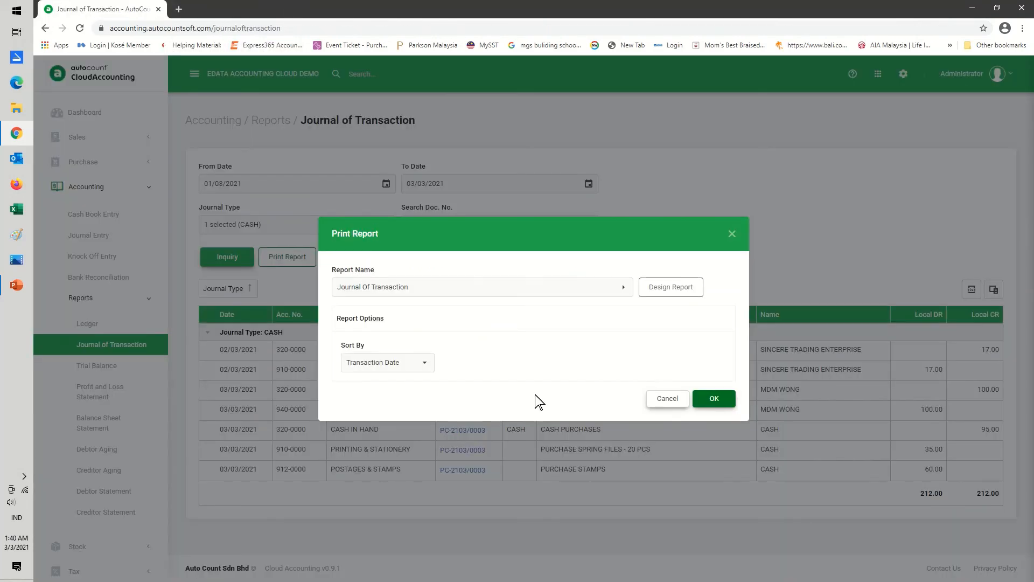
click(668, 399)
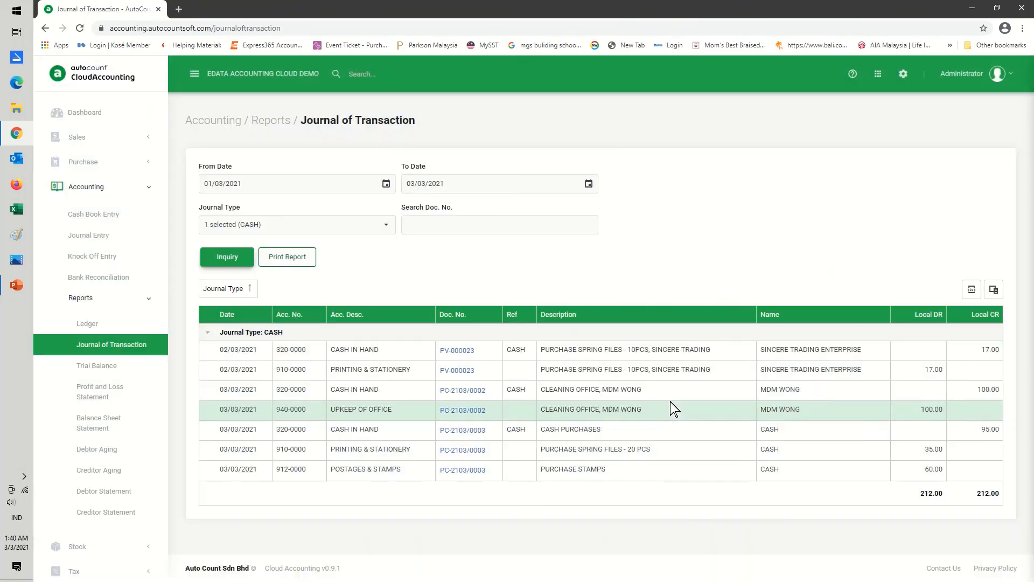
click(382, 231)
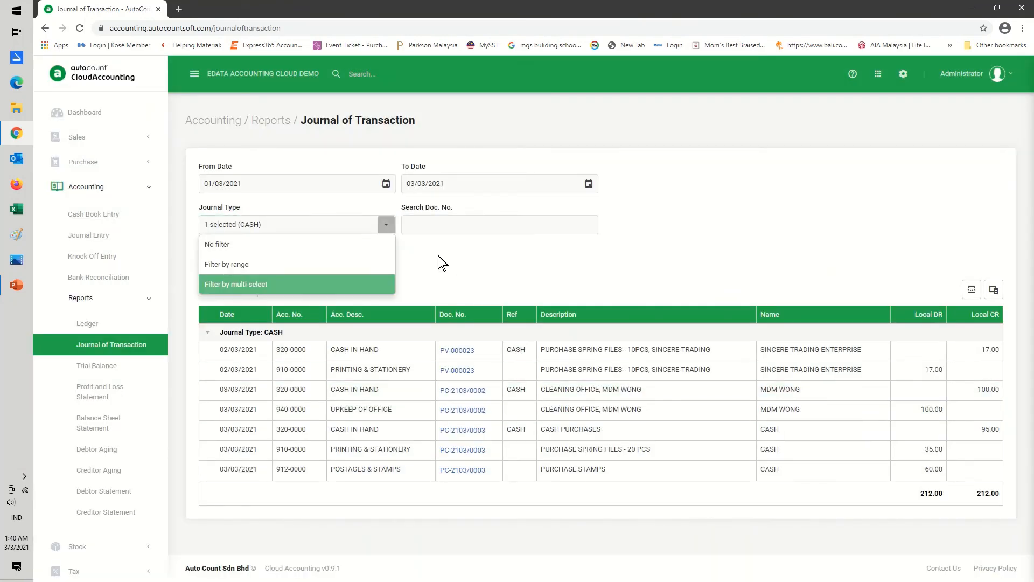
click(452, 265)
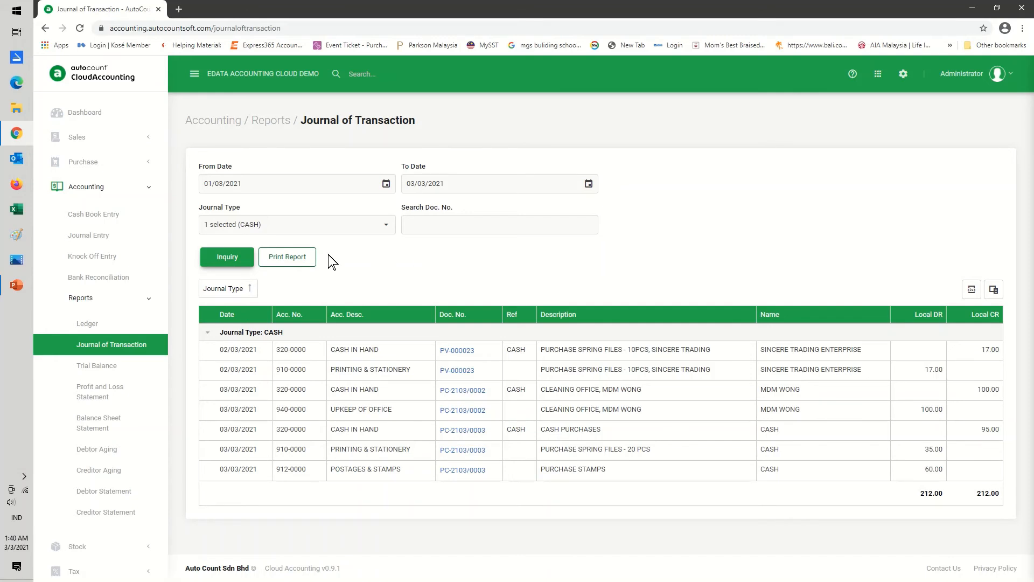
click(386, 225)
click(289, 285)
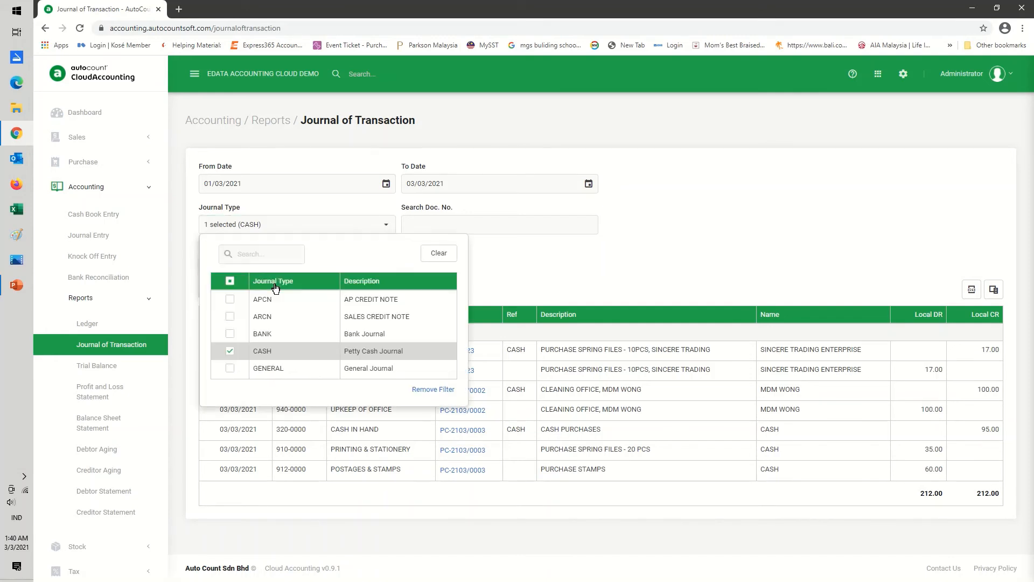
click(237, 351)
drag(454, 335, 455, 374)
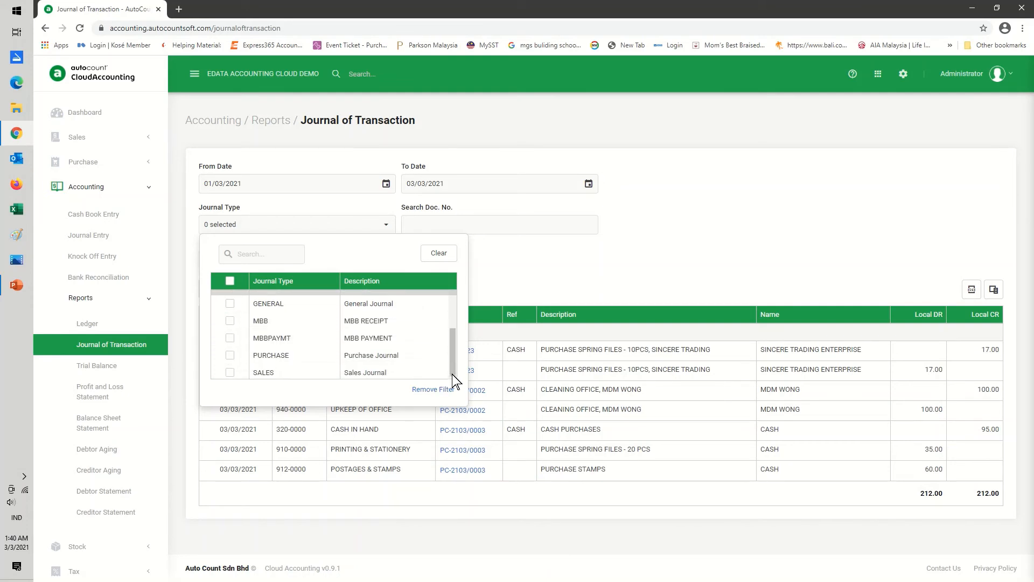
click(230, 371)
click(536, 270)
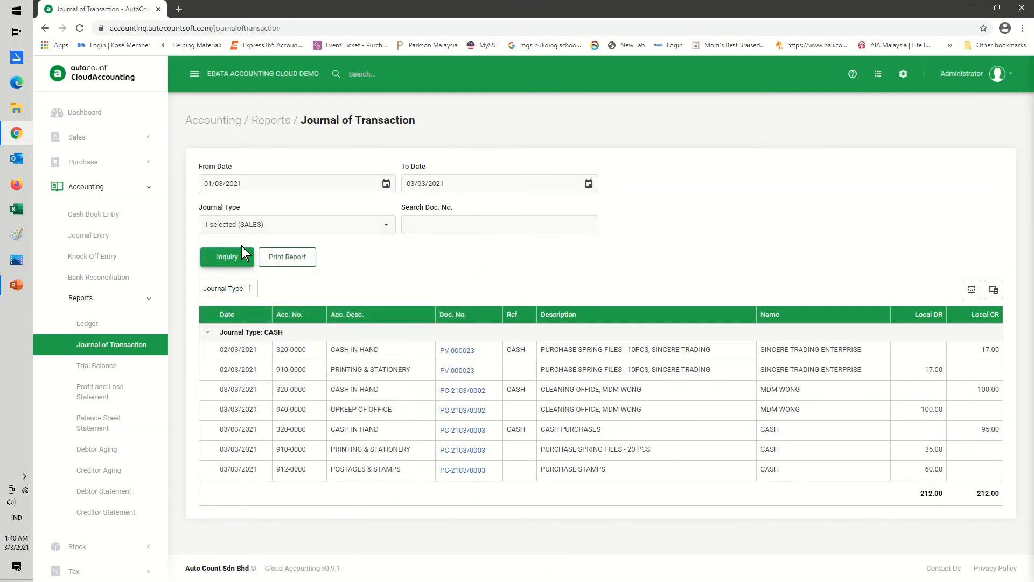
click(230, 255)
- Preview the SALES transactions with the Journal Of Transaction report, sorted by Transaction Date, and close the preview and print settings
click(289, 257)
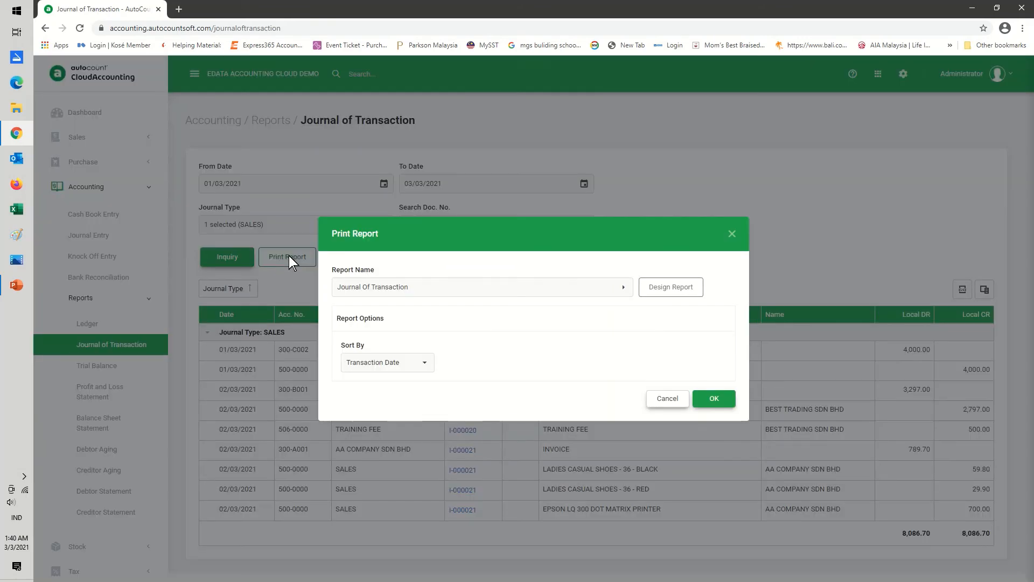
click(713, 399)
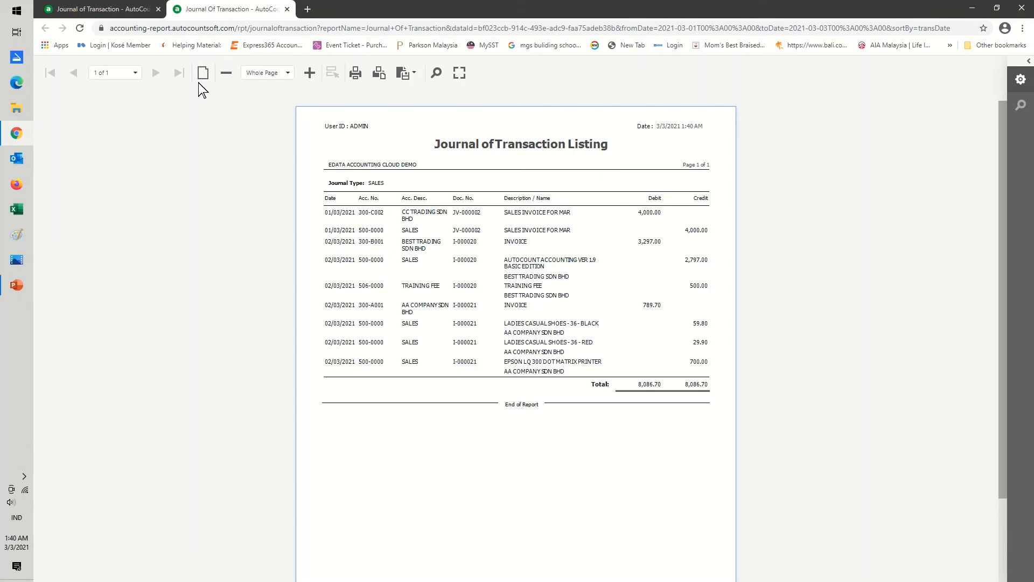
click(288, 9)
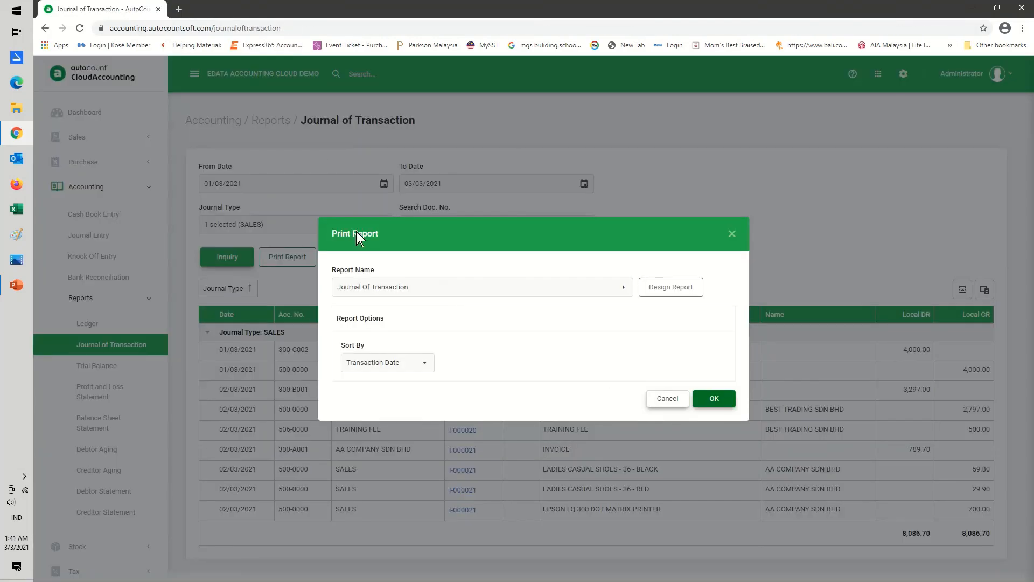
click(662, 399)
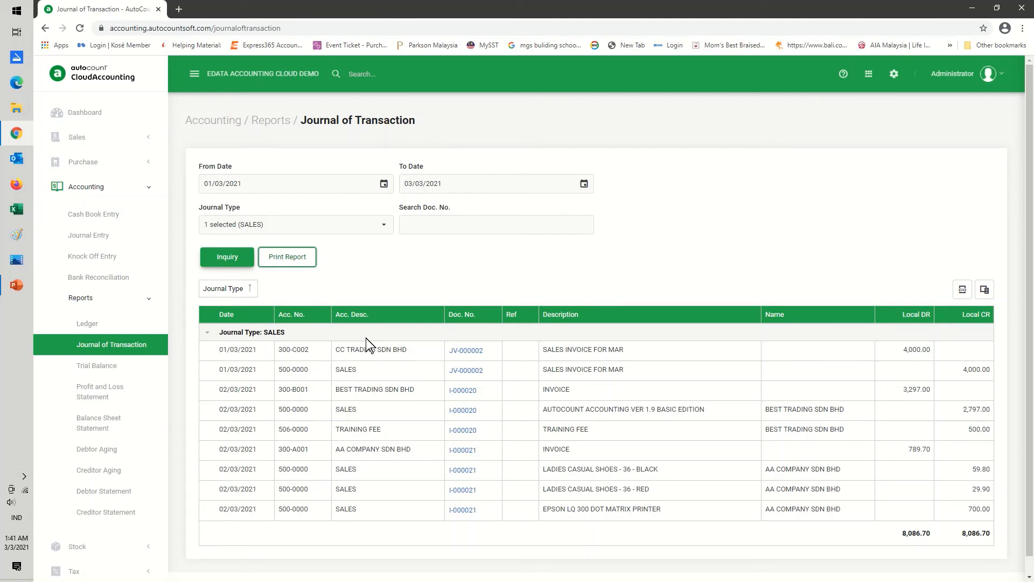
- Run a Trial Balance inquiry dated 31/03/2021 in the This Month format, with zero balances shown
click(98, 365)
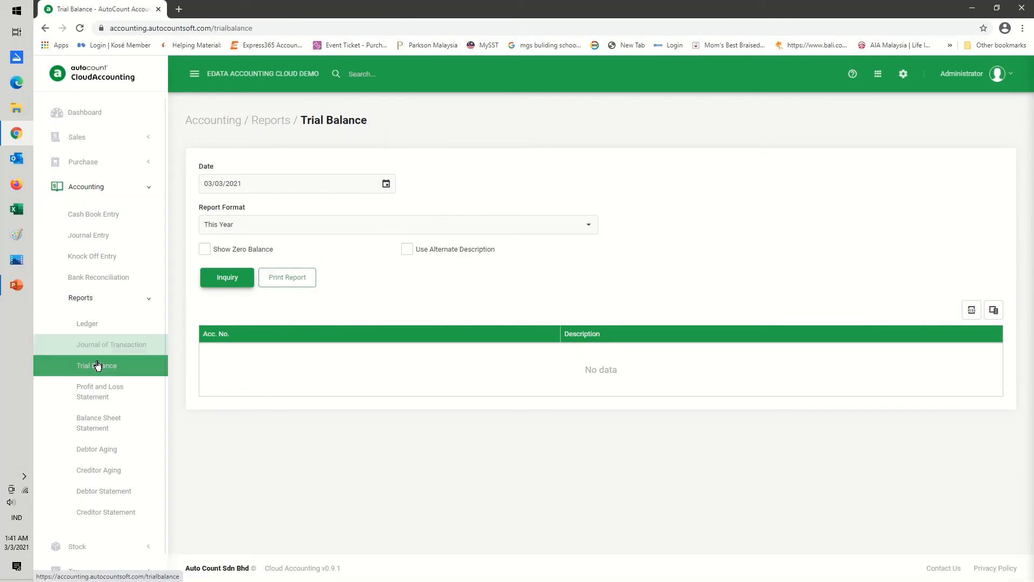
click(385, 184)
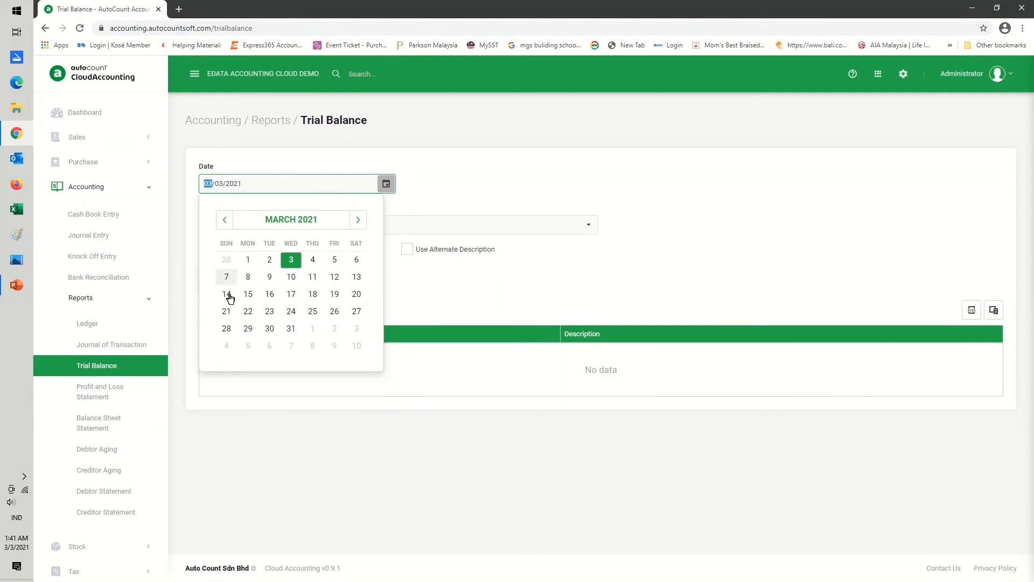
click(290, 329)
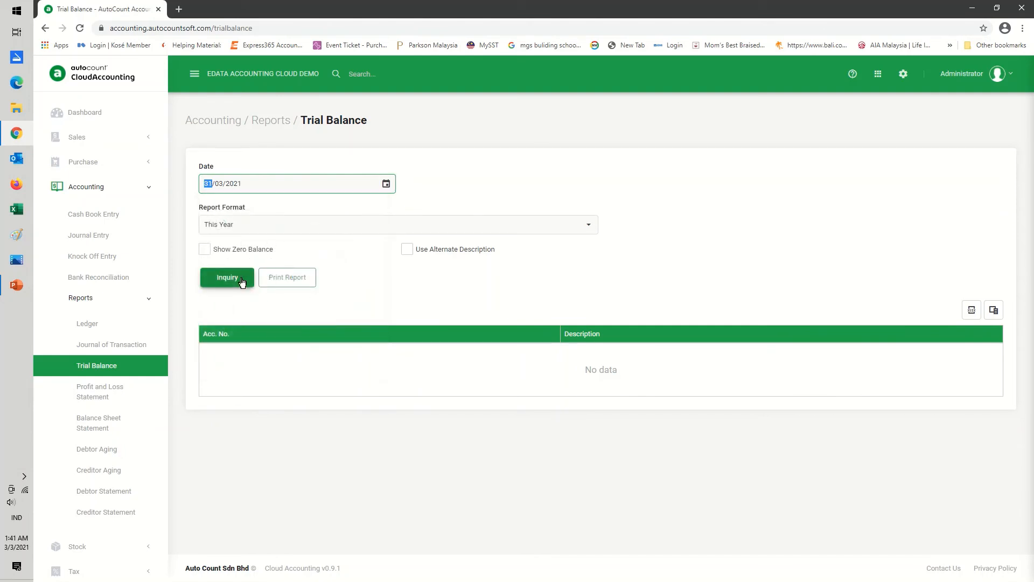
click(204, 250)
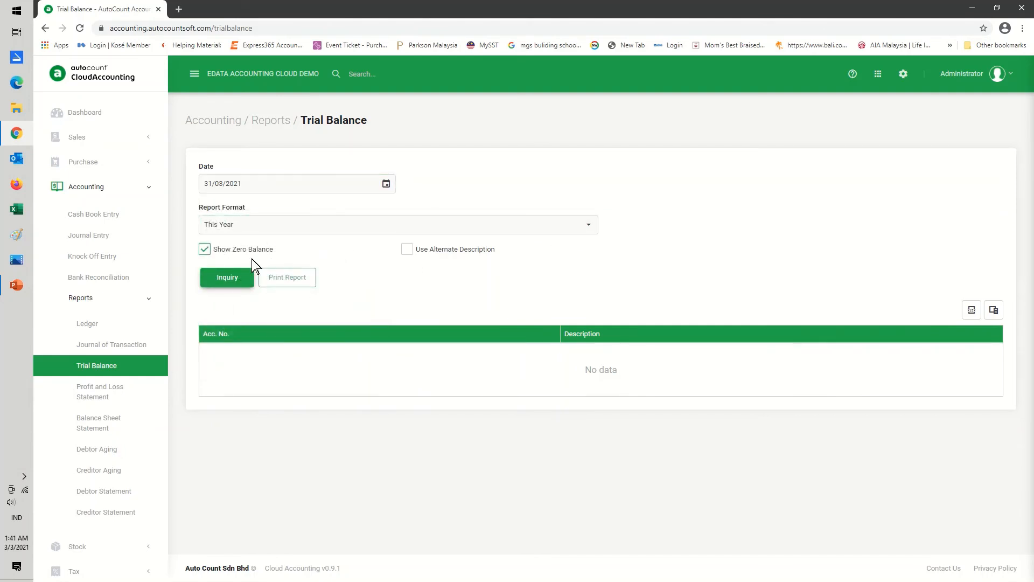
click(593, 233)
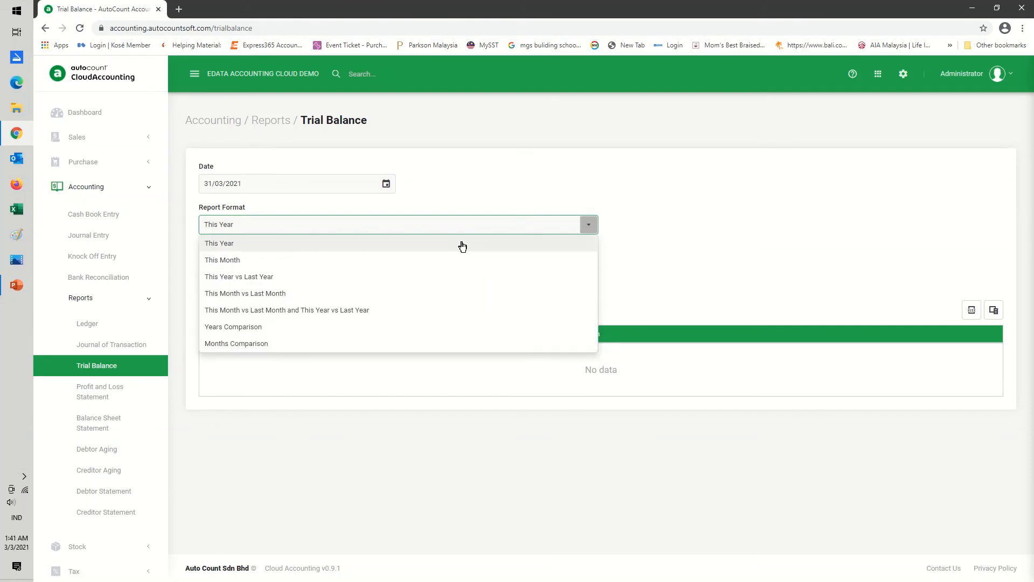
click(245, 260)
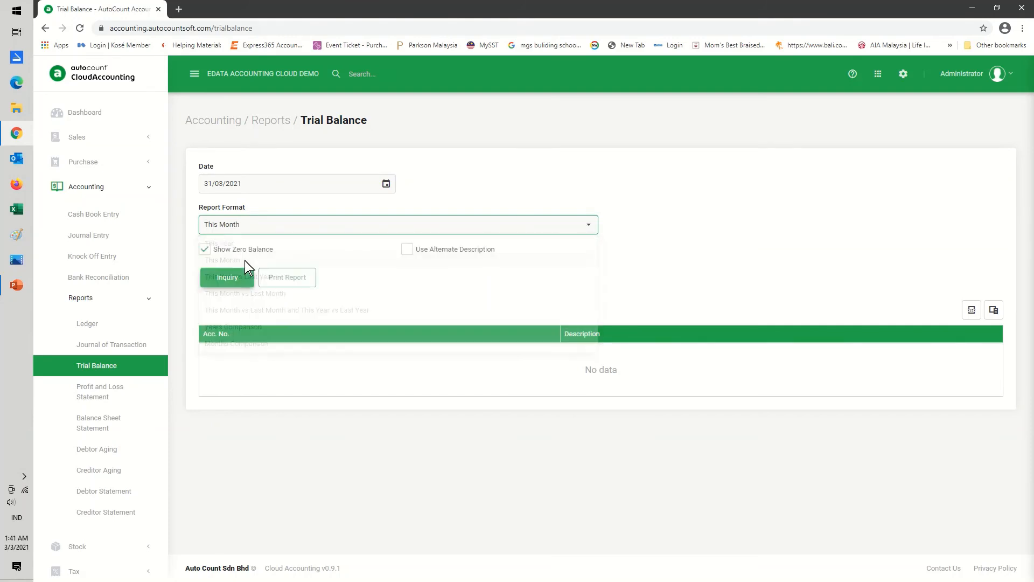
click(228, 277)
- Preview the Trial Balance - 1 column (A4) report, review it through its last page, and close the preview and print settings
click(288, 278)
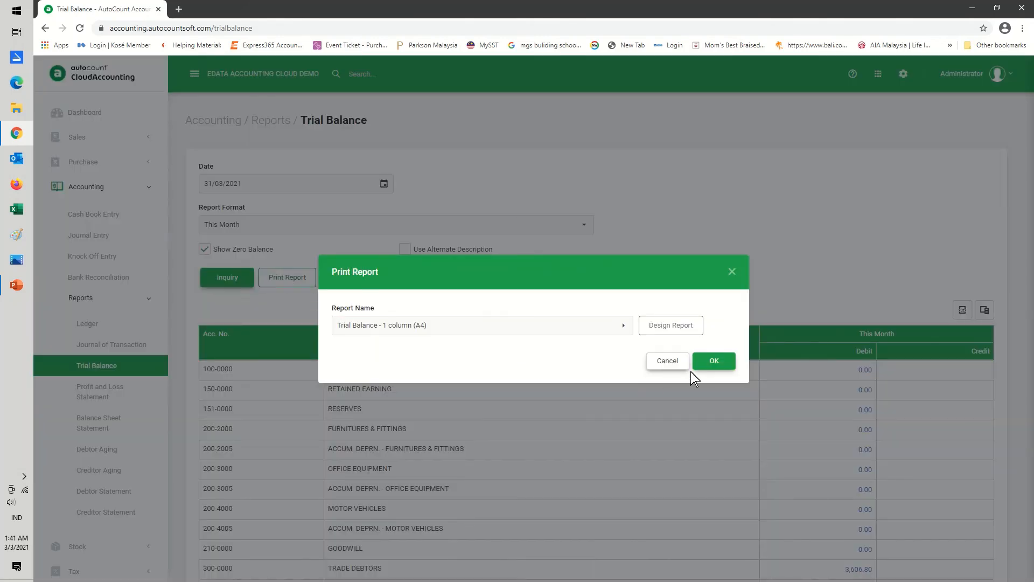
click(703, 363)
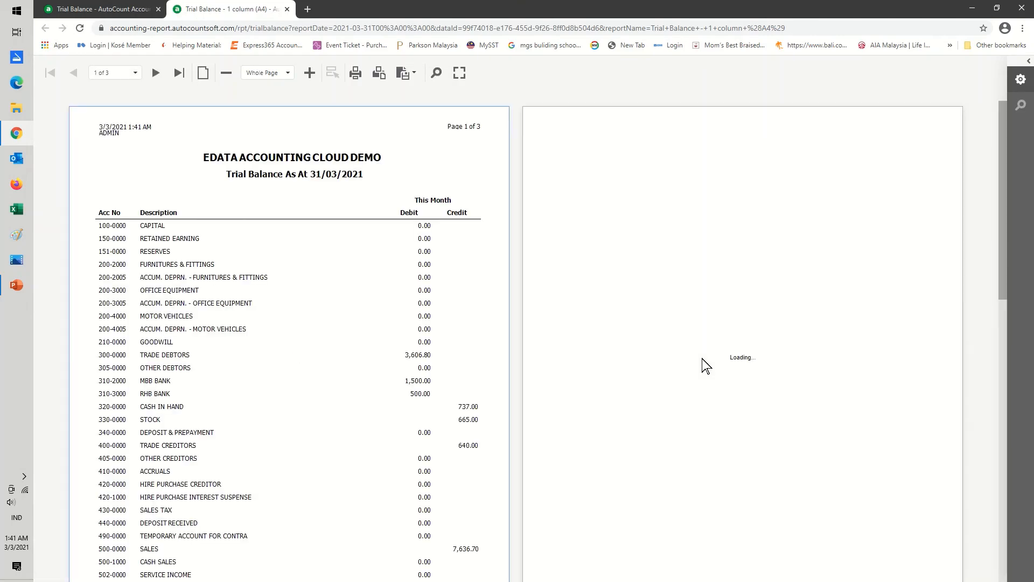
click(436, 74)
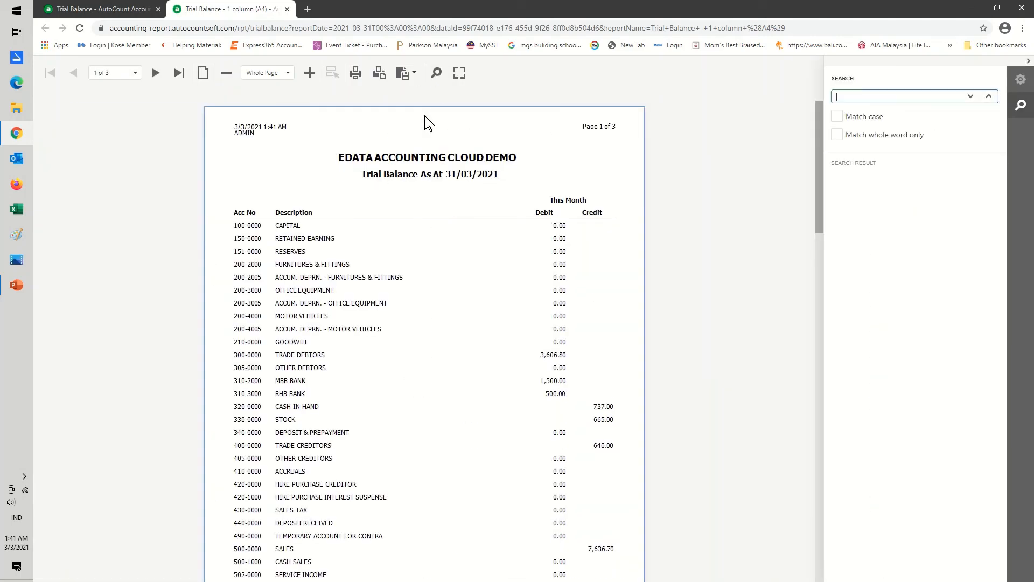
scroll(410, 317, down, 3)
scroll(410, 318, down, 15)
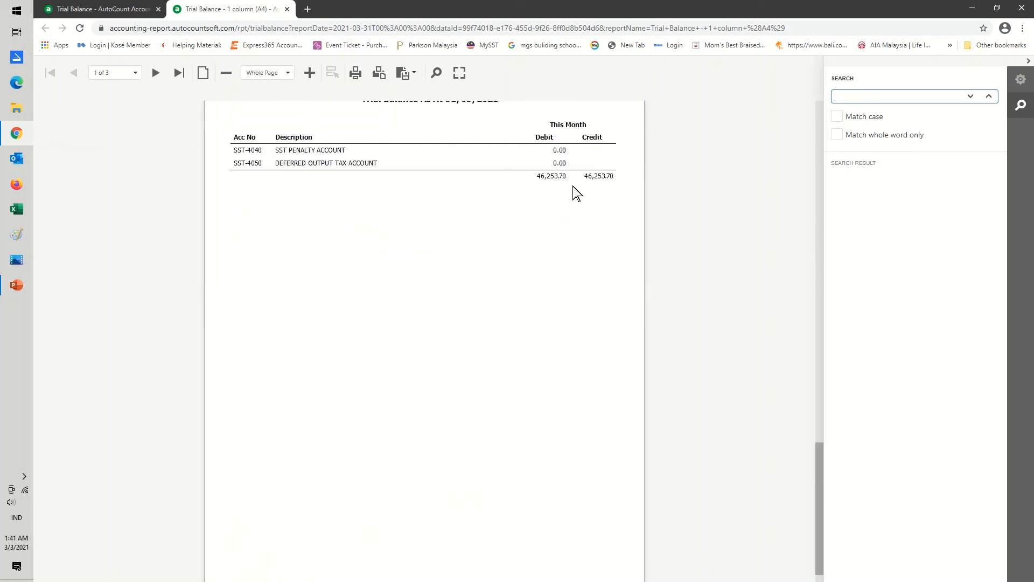
scroll(576, 193, up, 4)
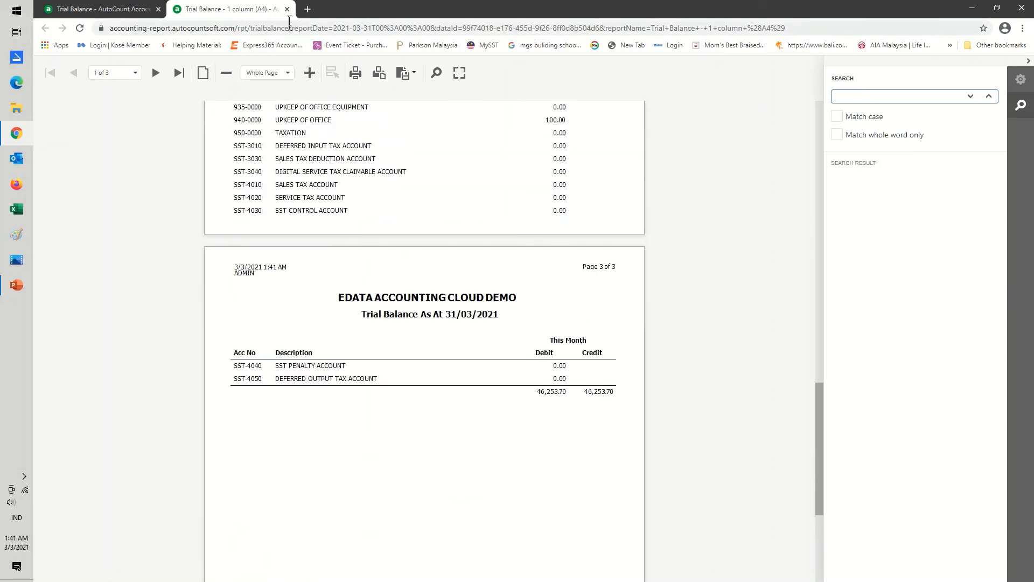
click(287, 9)
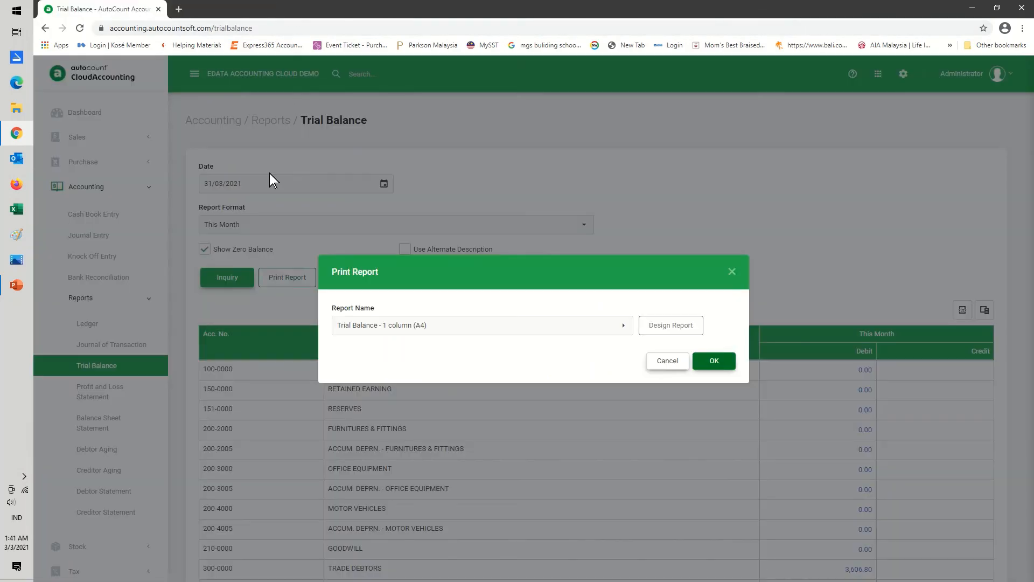
click(659, 361)
- Run a Profit and Loss Statement inquiry dated 28/02/2021 in the This Month vs Last Month format
click(93, 391)
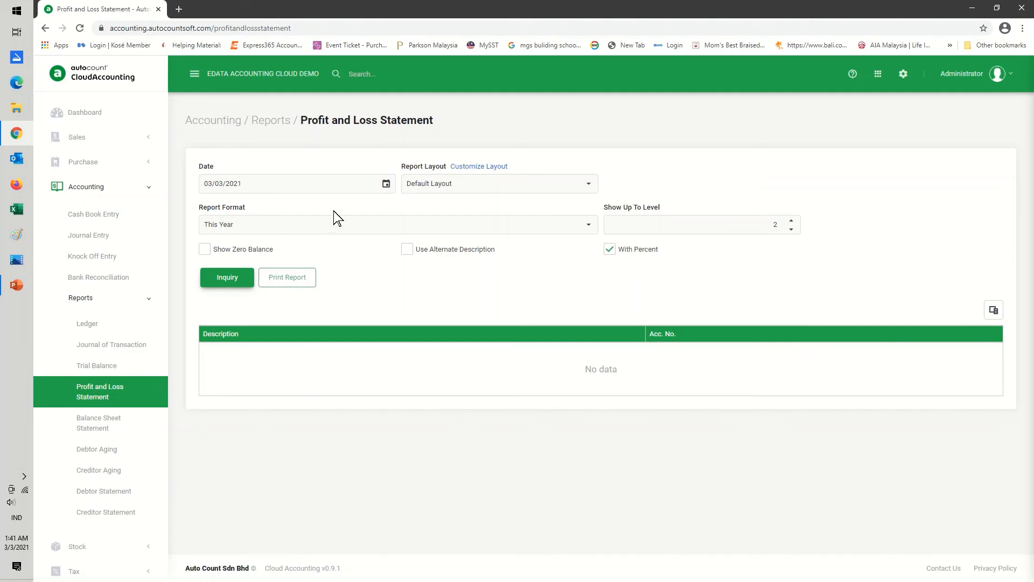
click(386, 184)
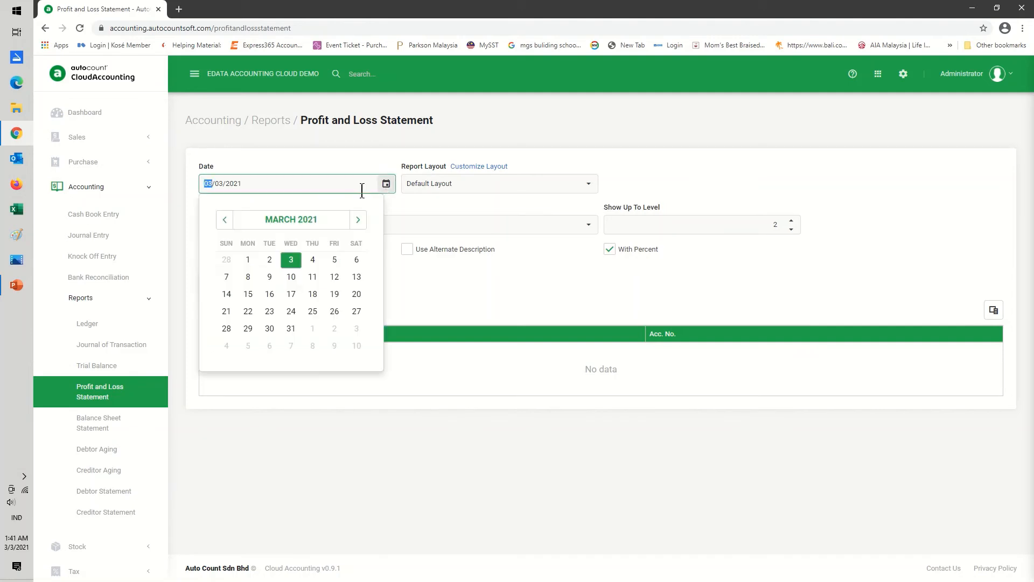
click(225, 219)
click(226, 328)
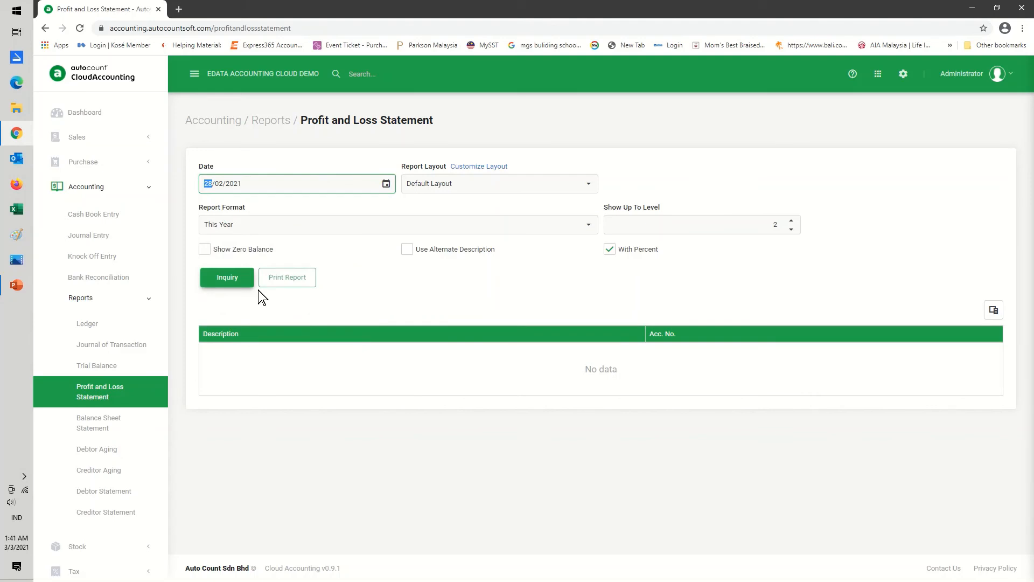
click(592, 230)
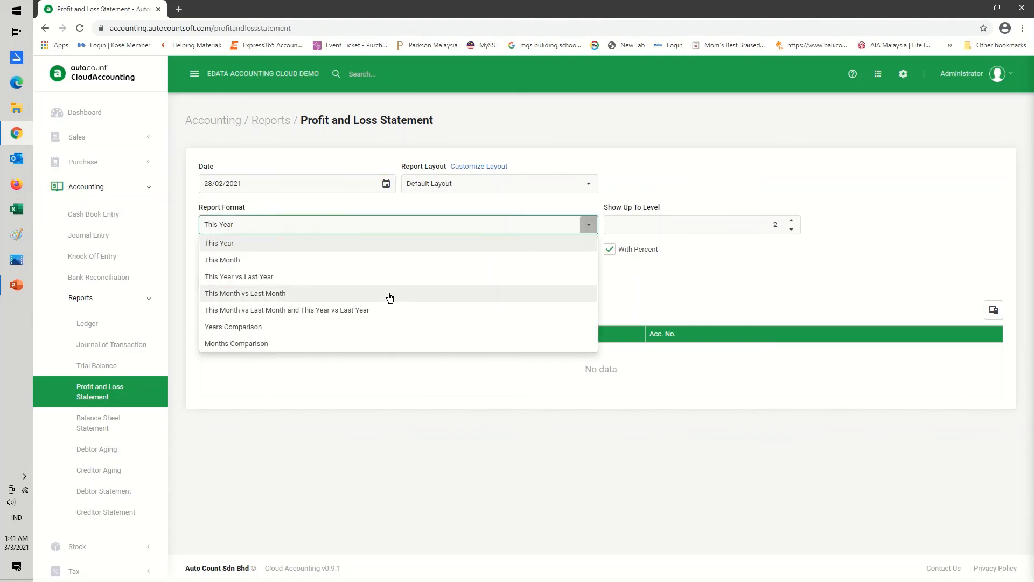
click(281, 302)
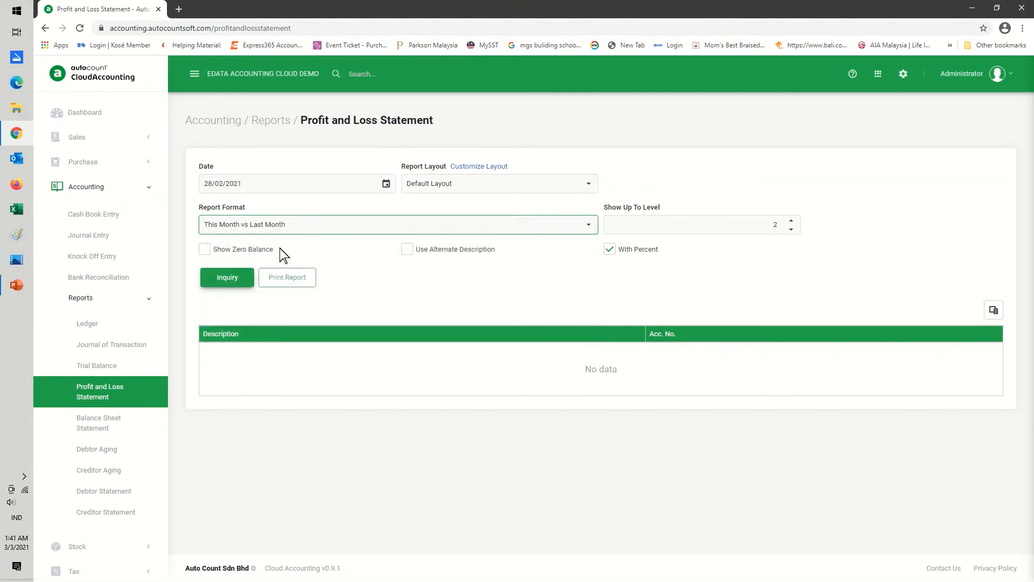
click(239, 275)
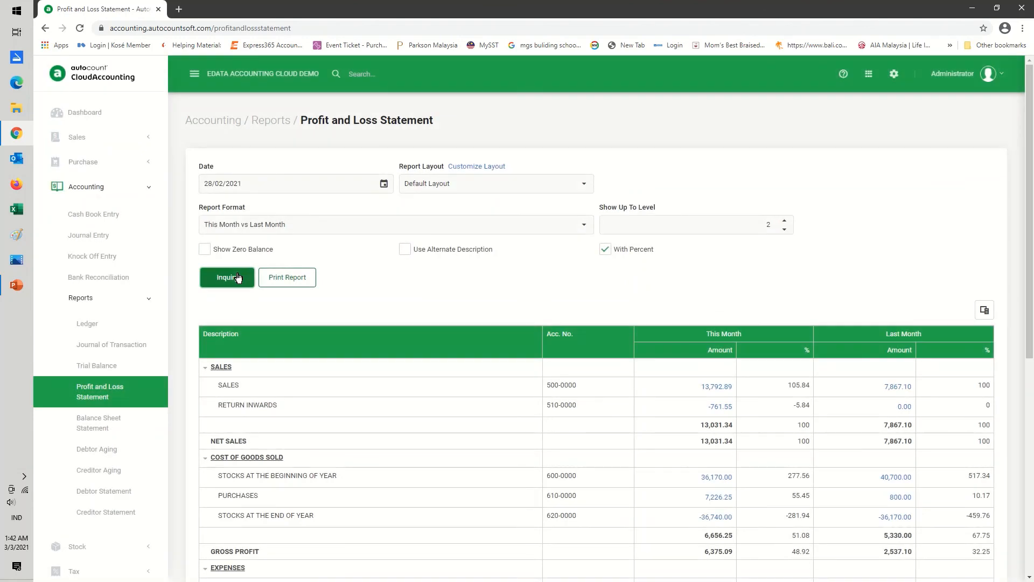
- Preview the statement with the Profit and Loss Statement - 2 columns (A4) report, and close the preview and print settings
click(302, 280)
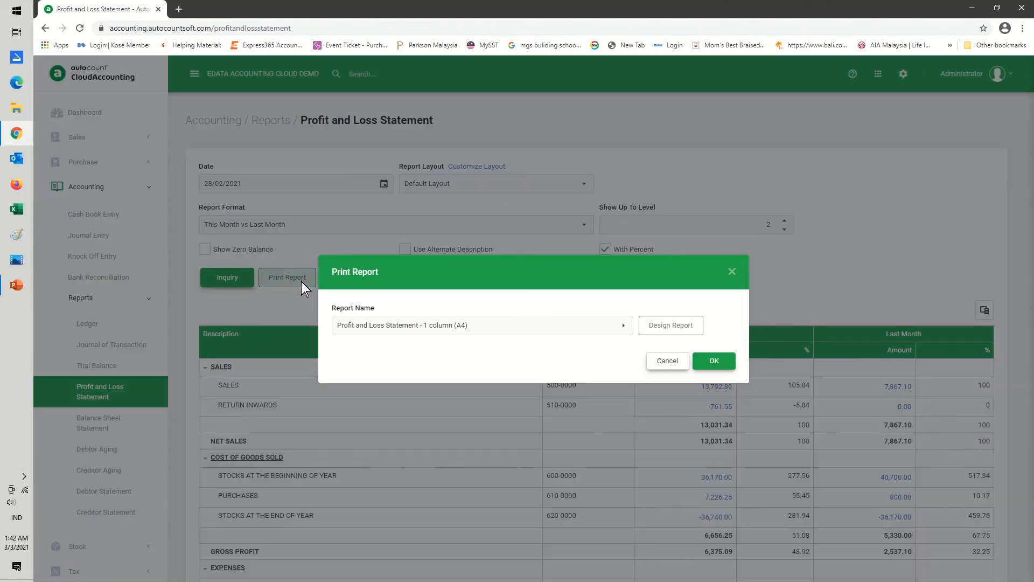
click(627, 331)
click(466, 429)
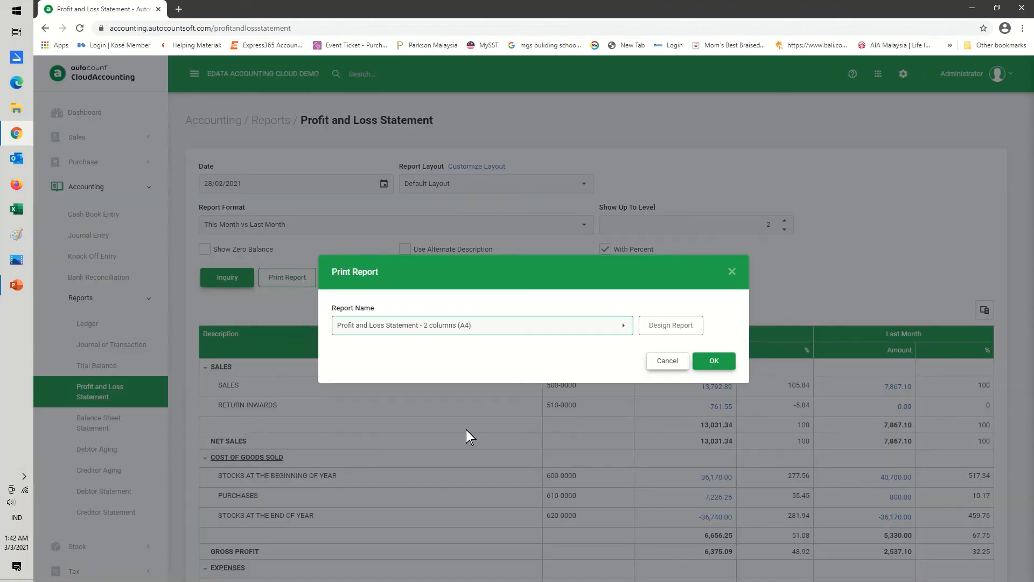
click(719, 360)
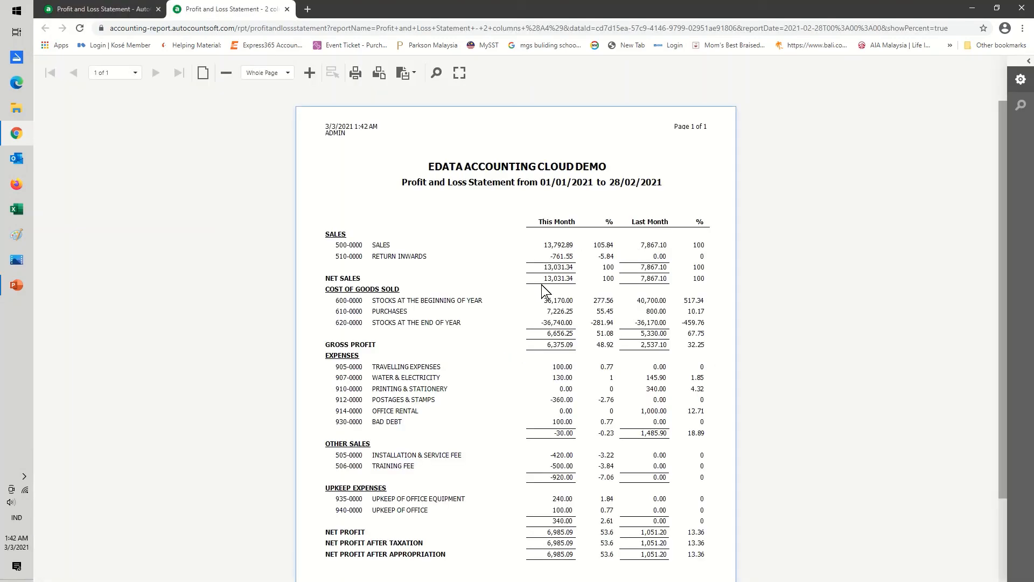
scroll(480, 327, down, 2)
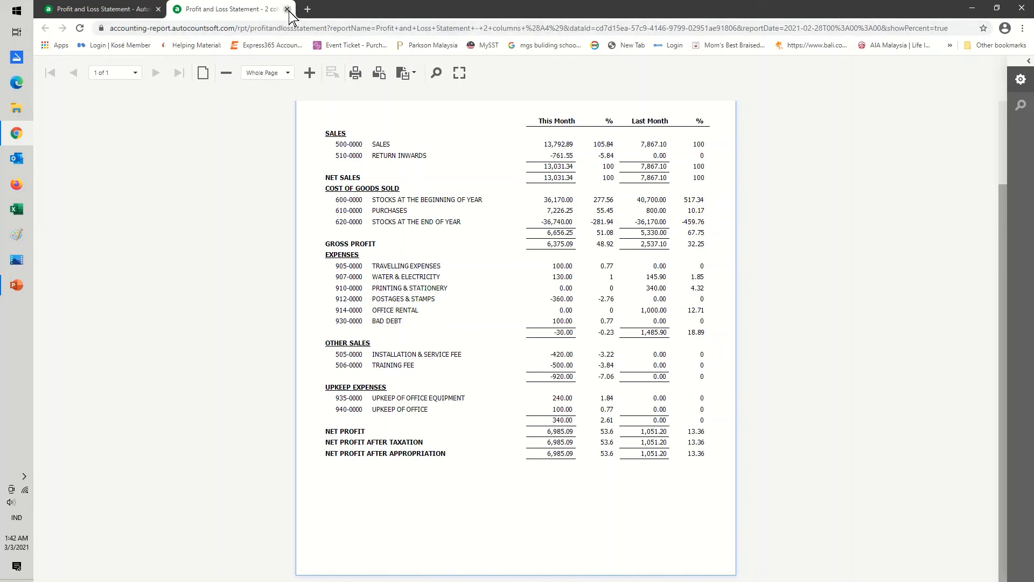
click(287, 9)
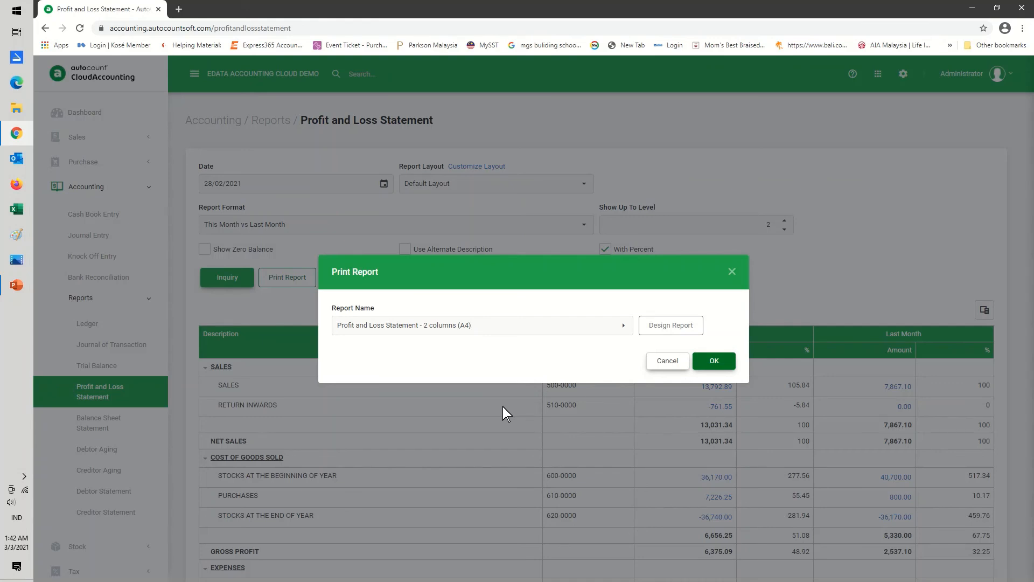
click(670, 358)
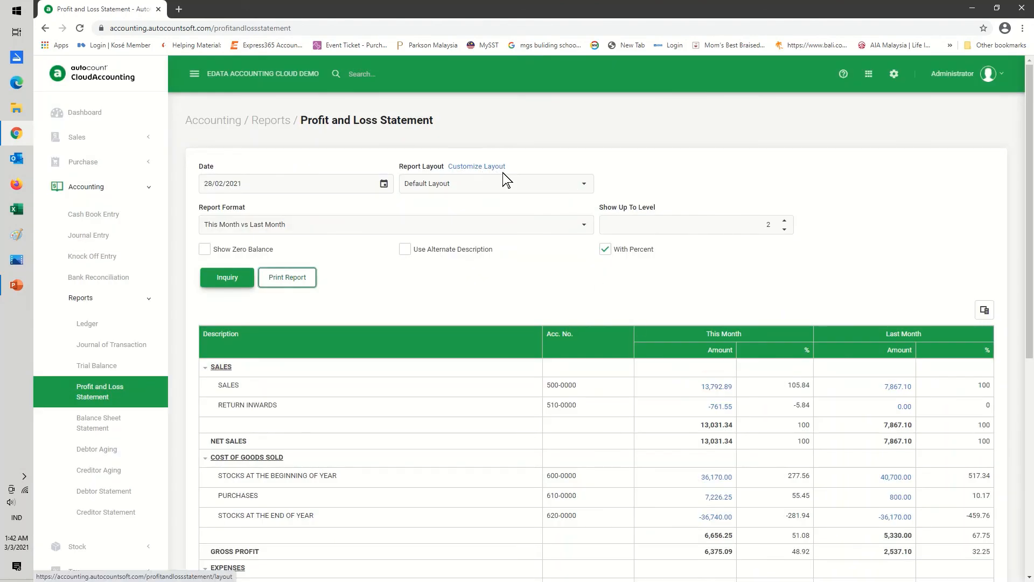
- Rerun the Profit and Loss Statement inquiry with the TEST2 report layout
click(584, 184)
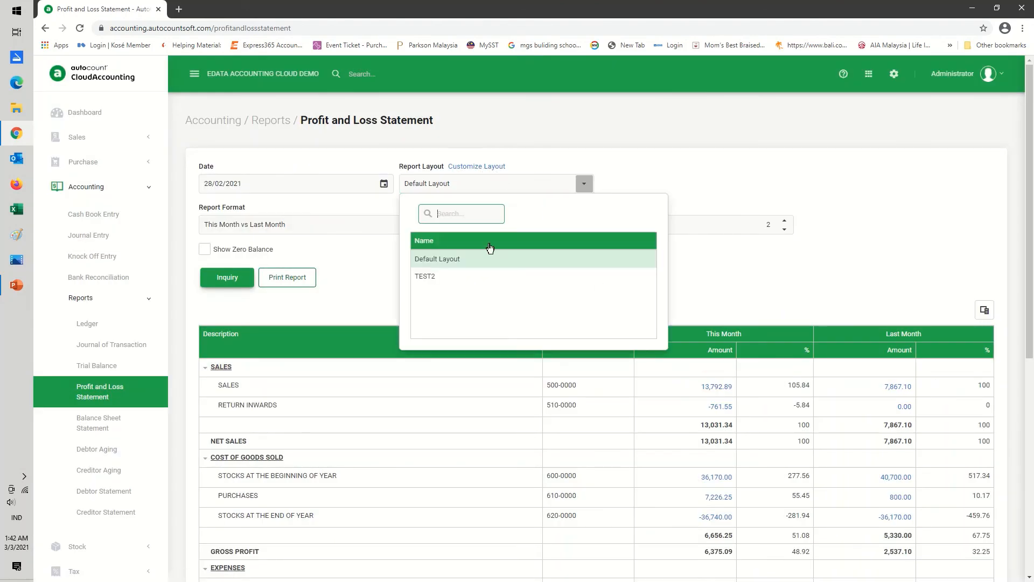
click(432, 278)
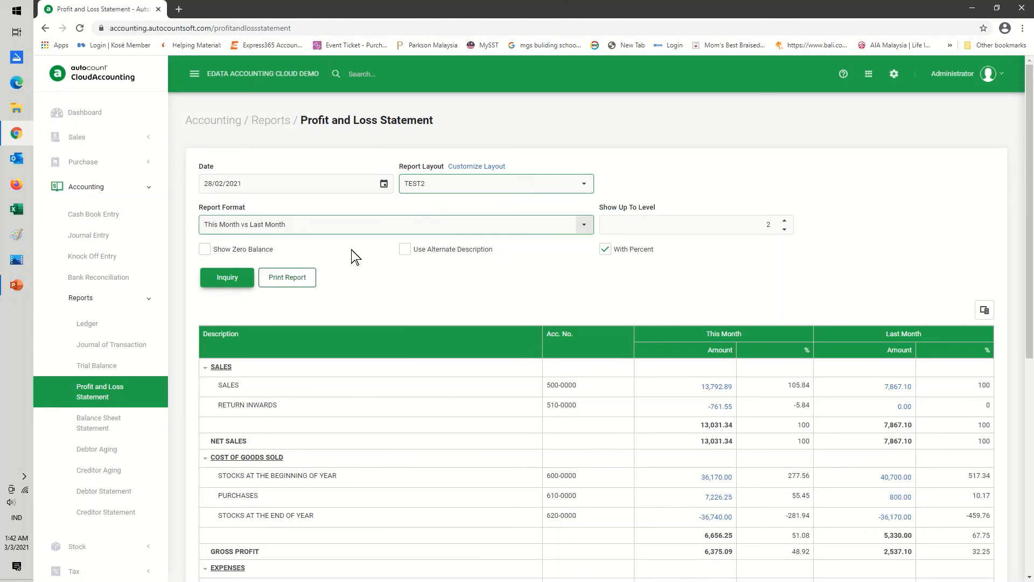
click(229, 276)
- Preview the statement with the Profit and Loss Statement - 2 columns (A4) report, review it, and close the preview and print settings
click(273, 282)
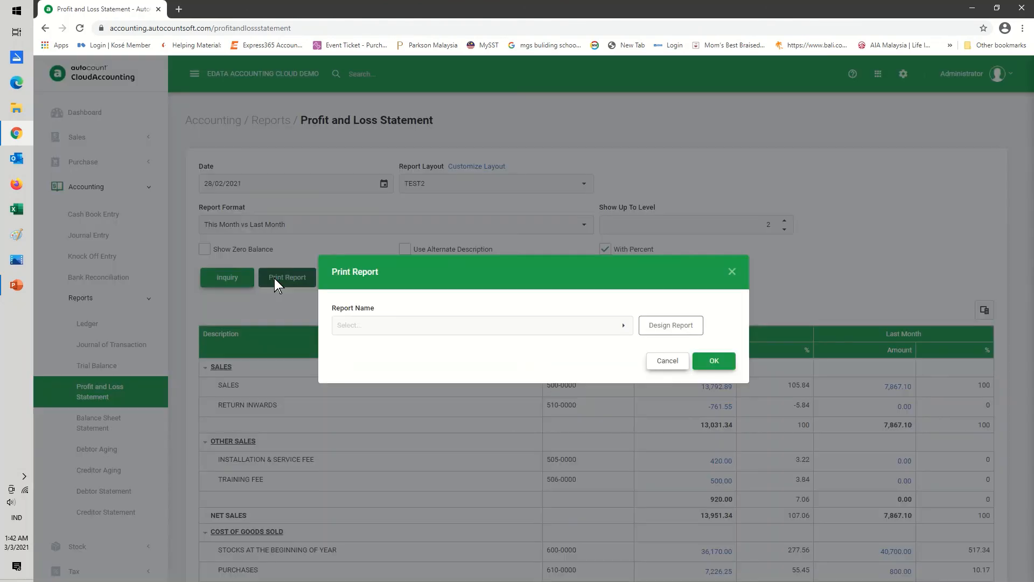
click(619, 331)
click(495, 431)
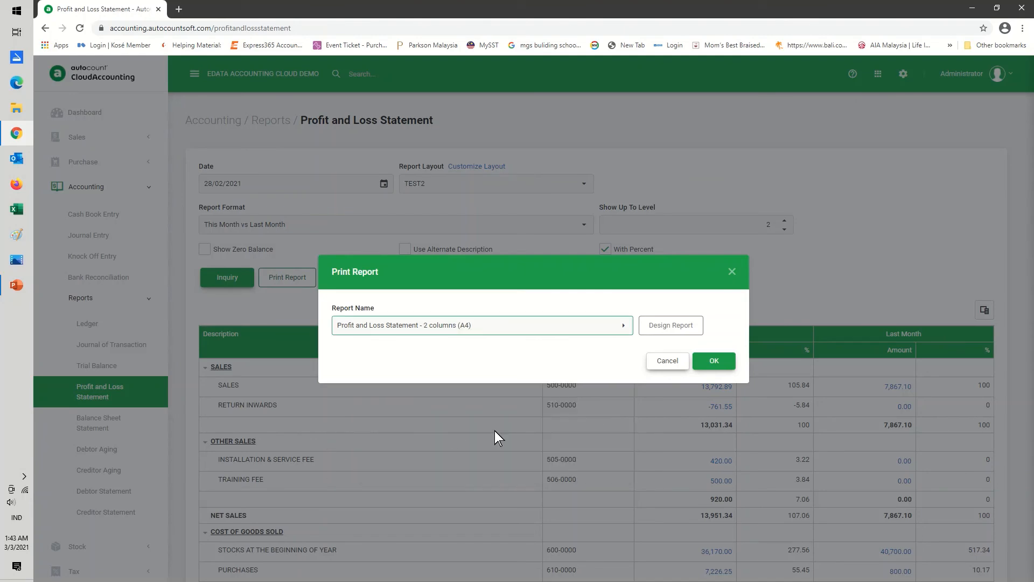
click(719, 362)
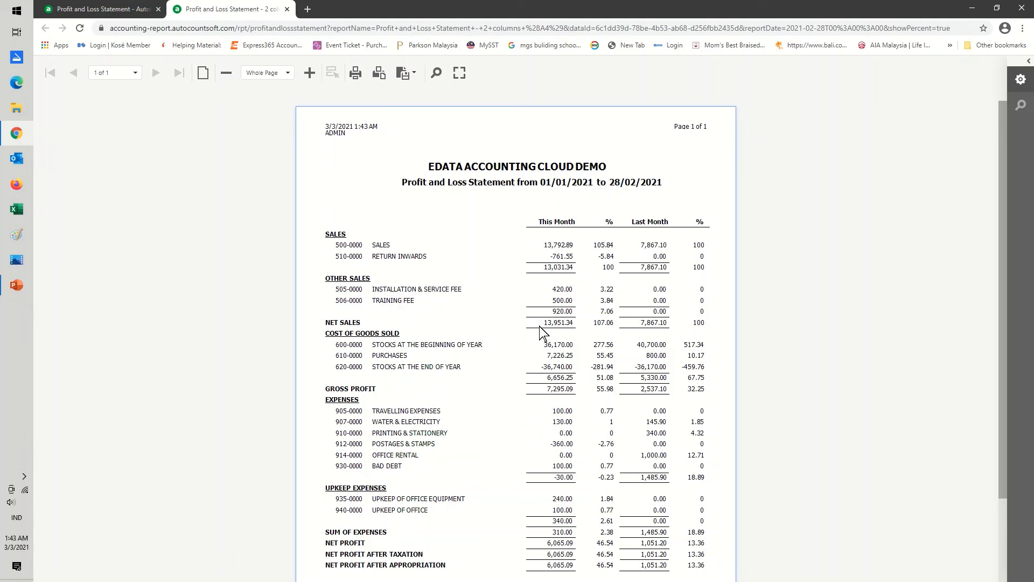
scroll(506, 361, down, 2)
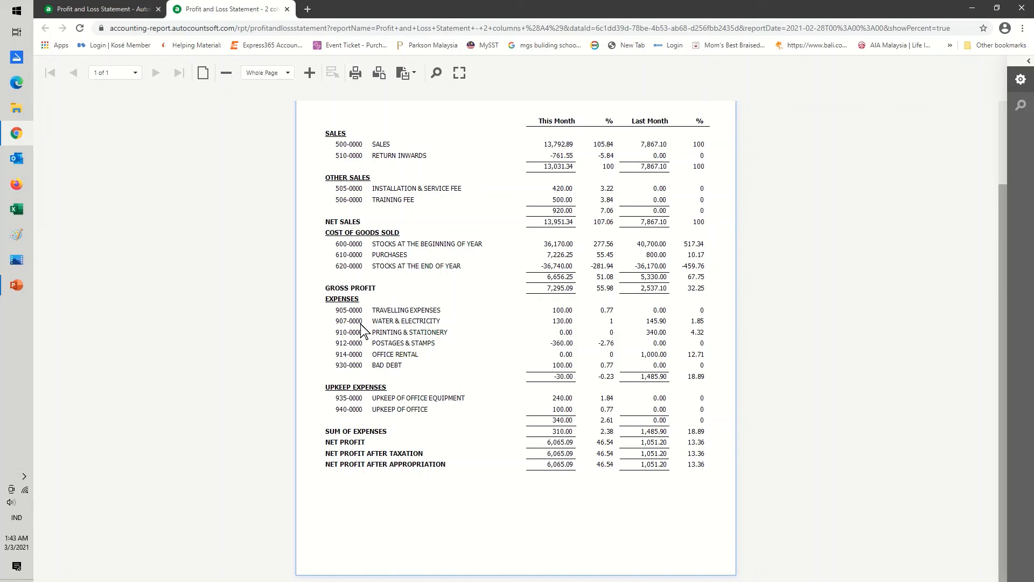
scroll(441, 309, up, 2)
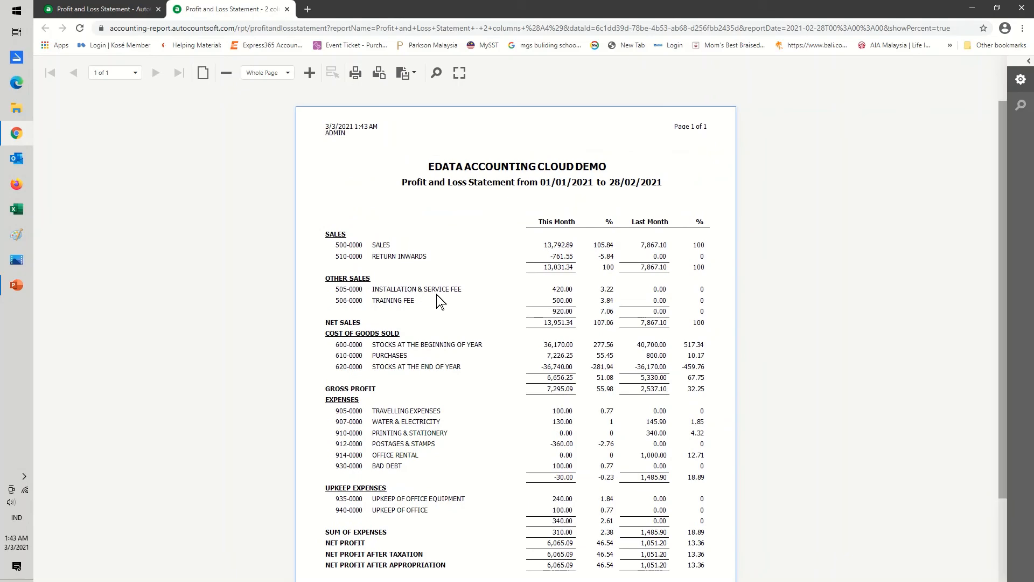
click(287, 9)
click(654, 361)
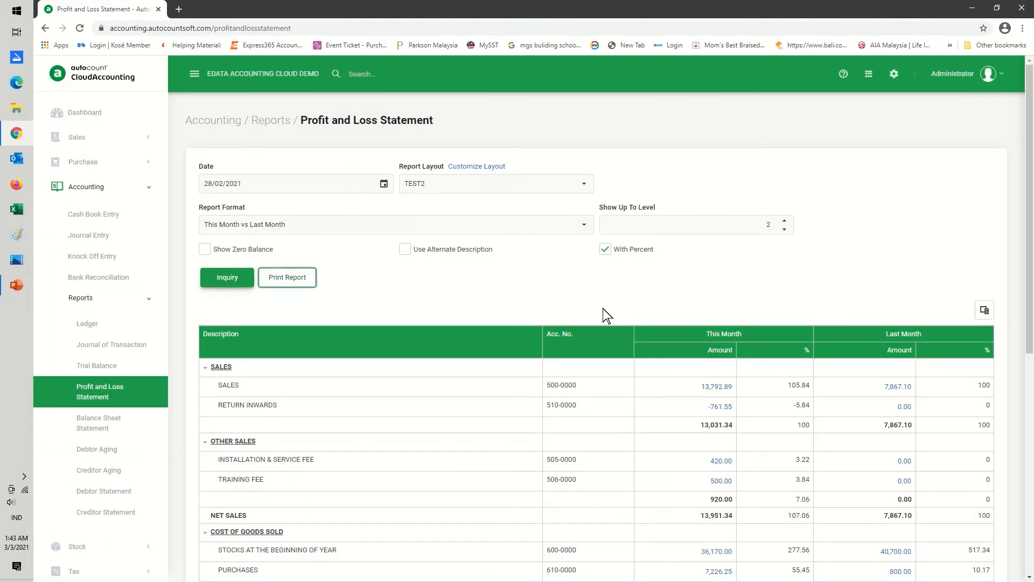
- Examine the OTHER SALES account row and the NET SALES formula in the TEST2 statement layout, and leave it without saving
click(473, 168)
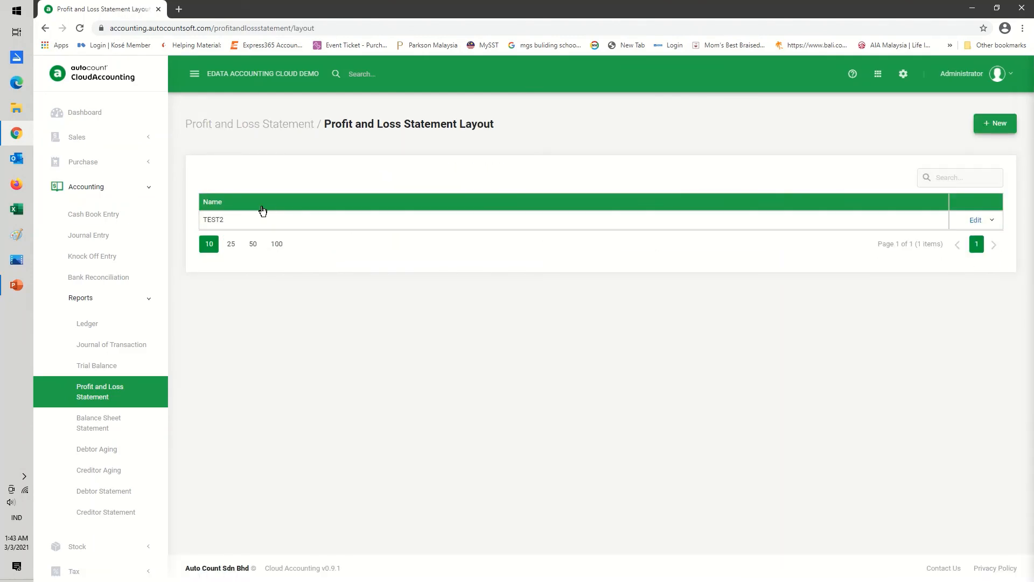
click(976, 221)
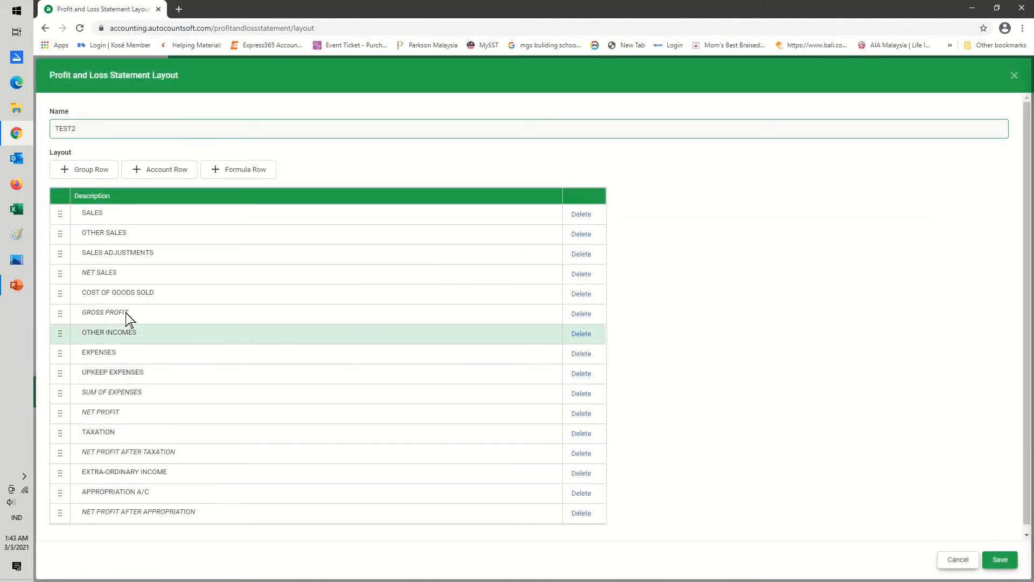
click(102, 234)
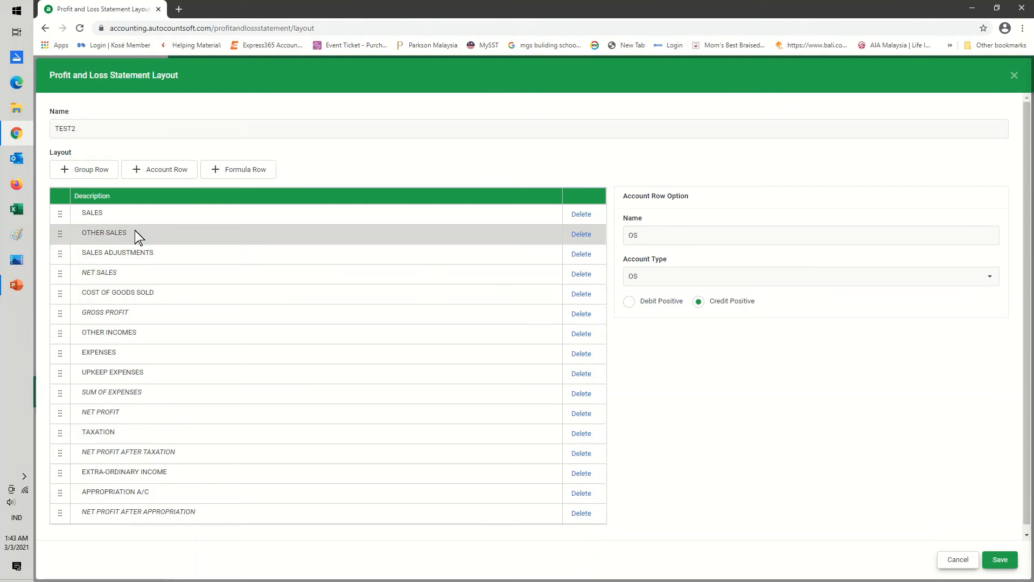
click(136, 271)
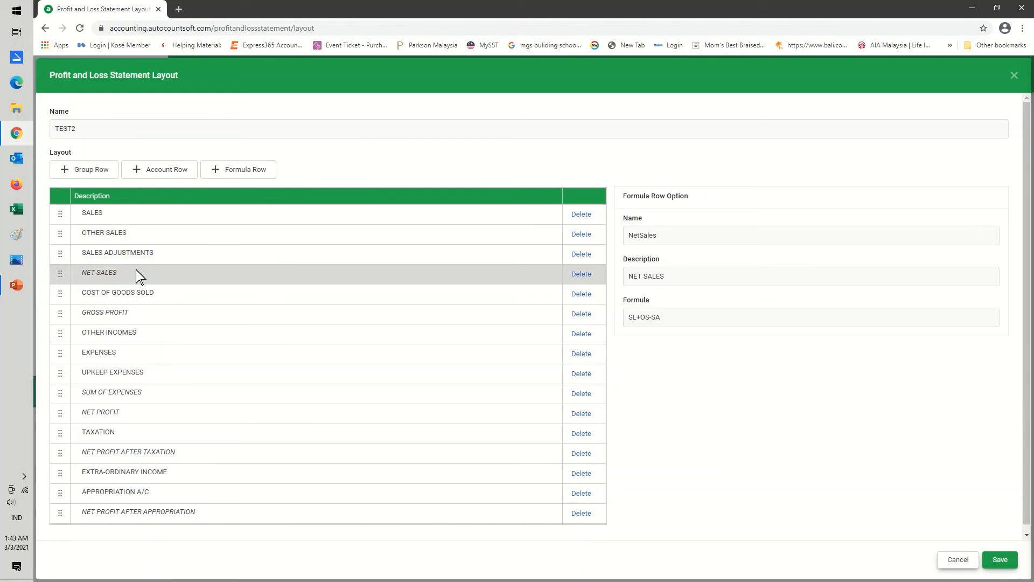
click(636, 324)
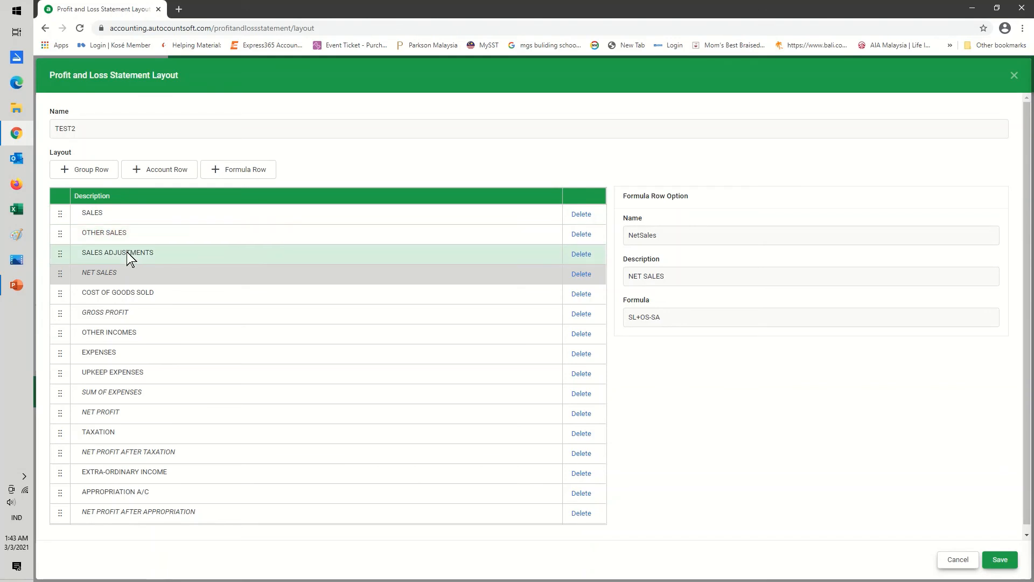
click(691, 318)
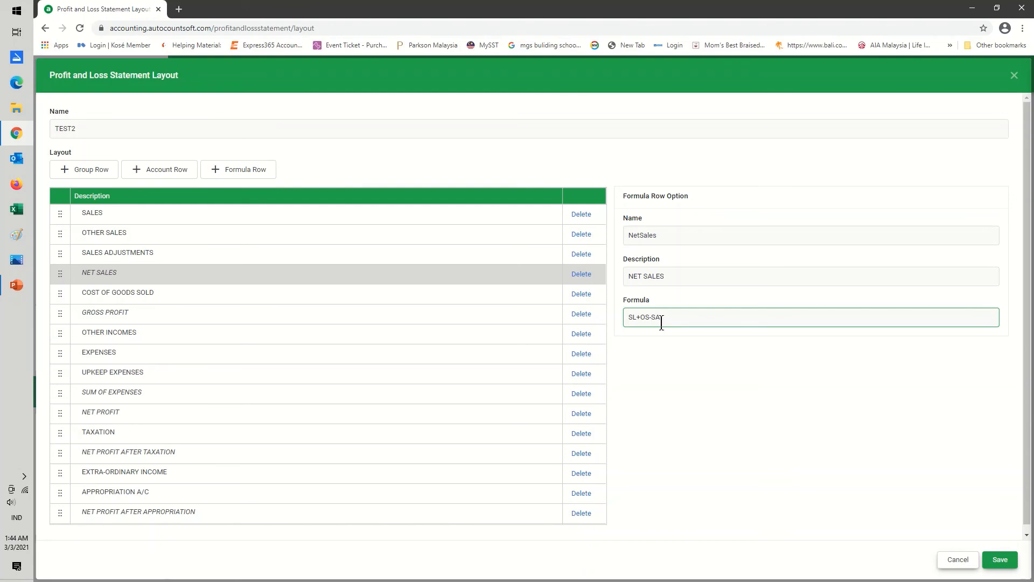
click(957, 559)
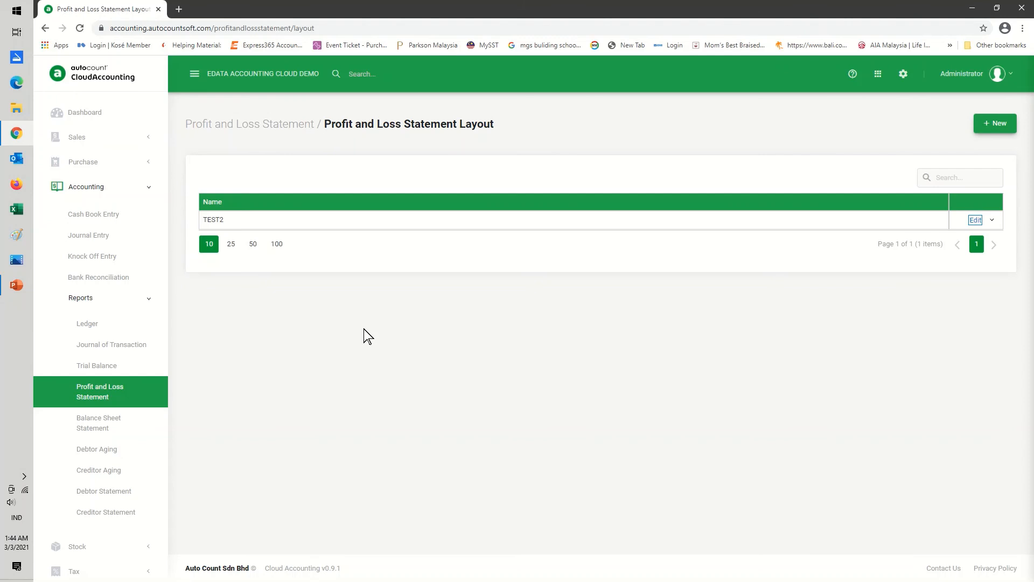
- Run a new Profit and Loss Statement inquiry in the Months Comparison format for 4 months, with zero balances shown
click(128, 389)
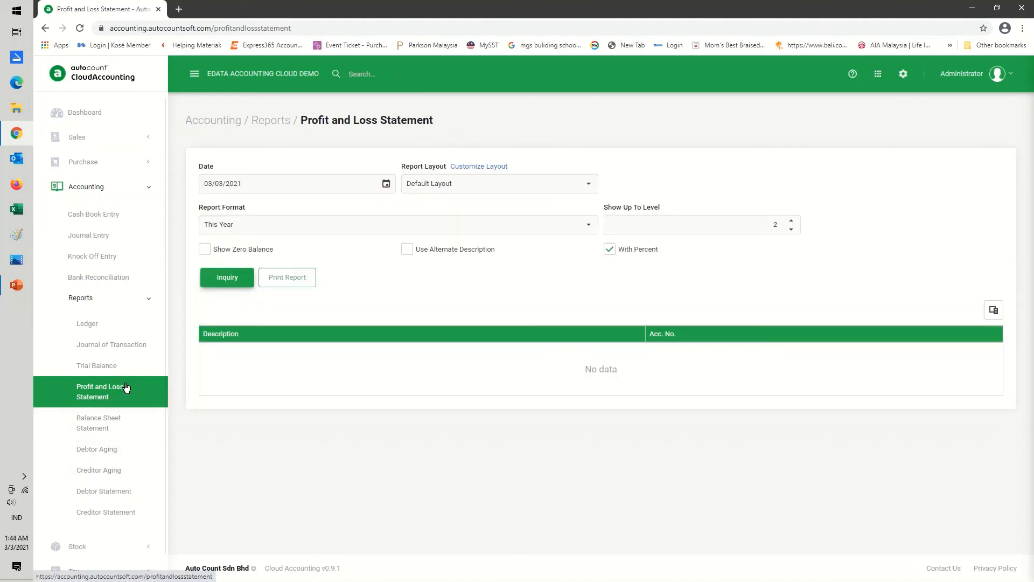
click(589, 225)
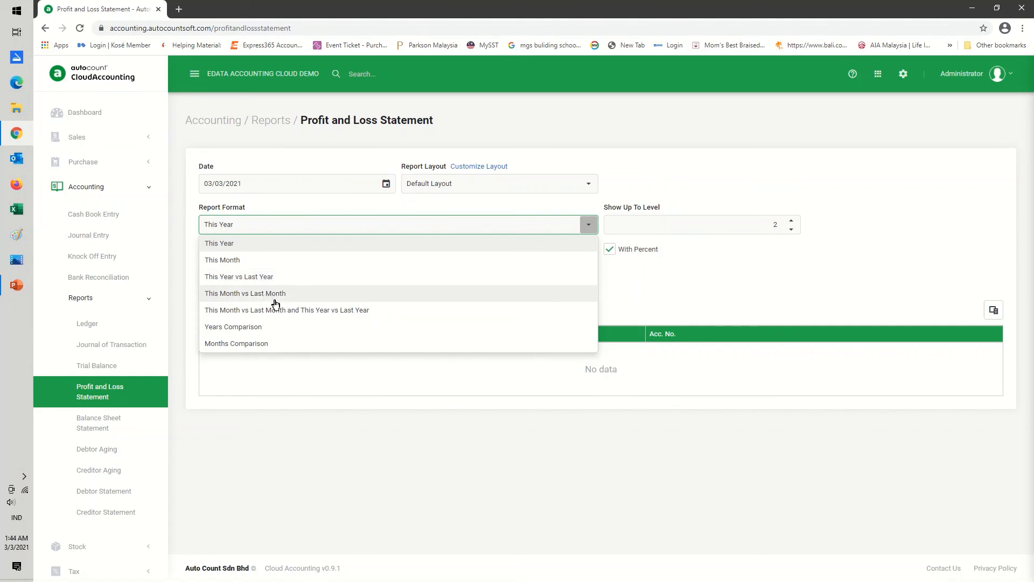
click(250, 343)
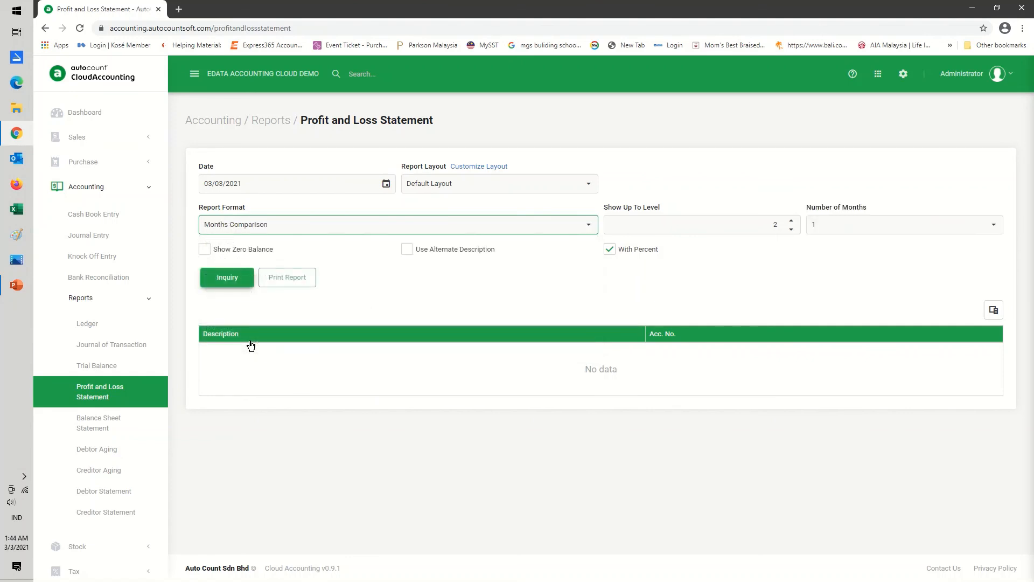
click(995, 224)
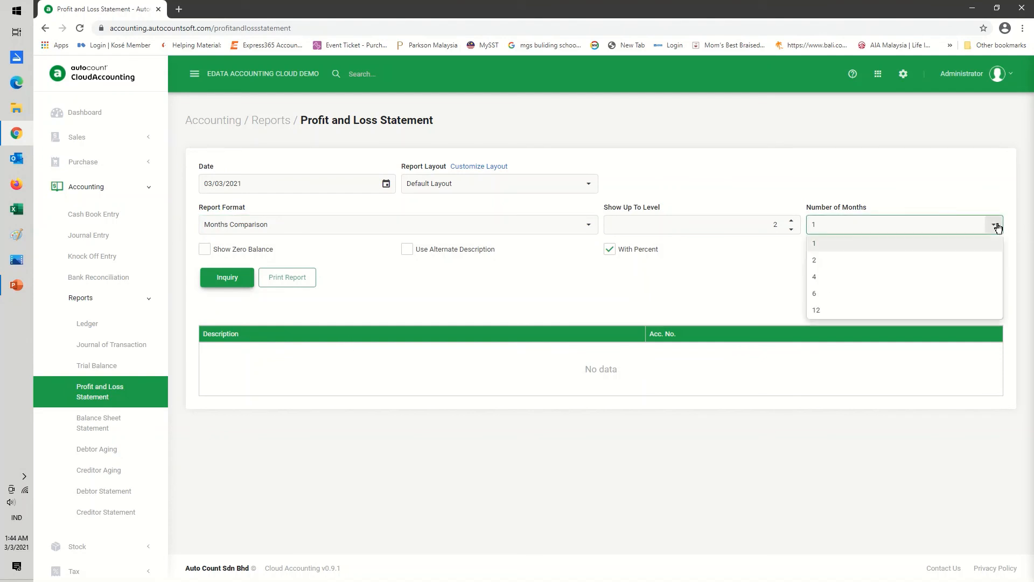
click(823, 268)
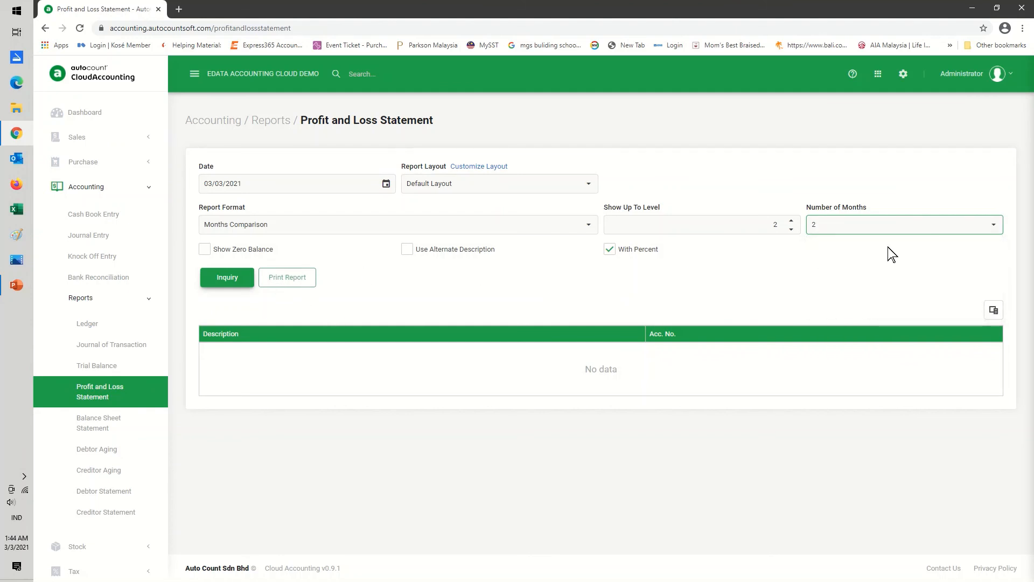
click(993, 224)
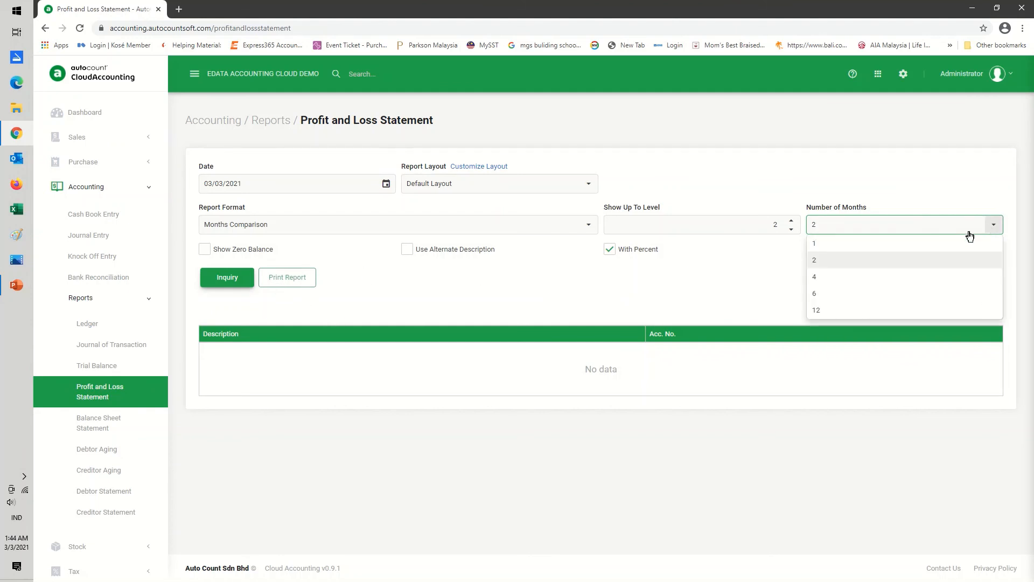
click(815, 276)
click(205, 250)
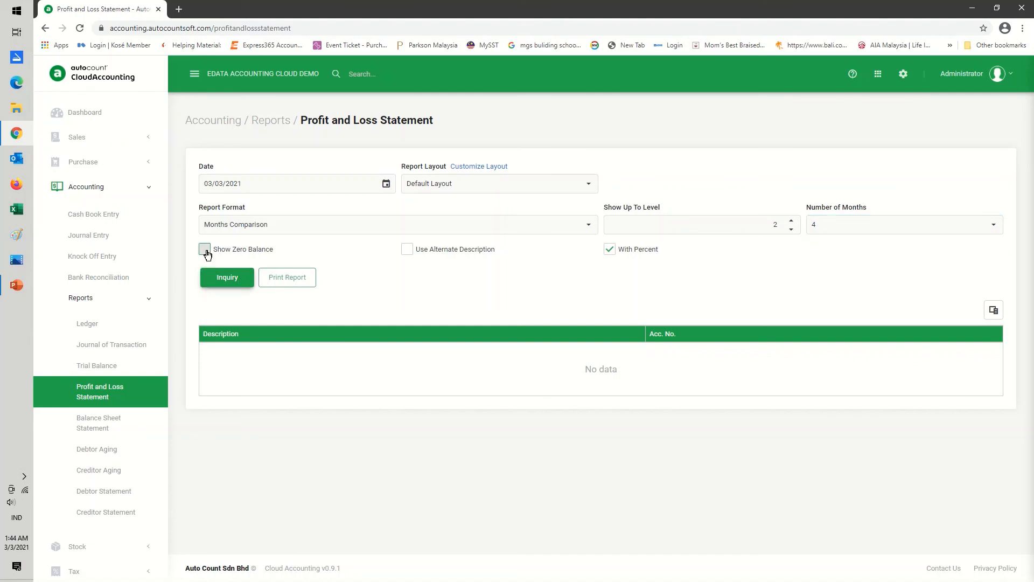
click(224, 279)
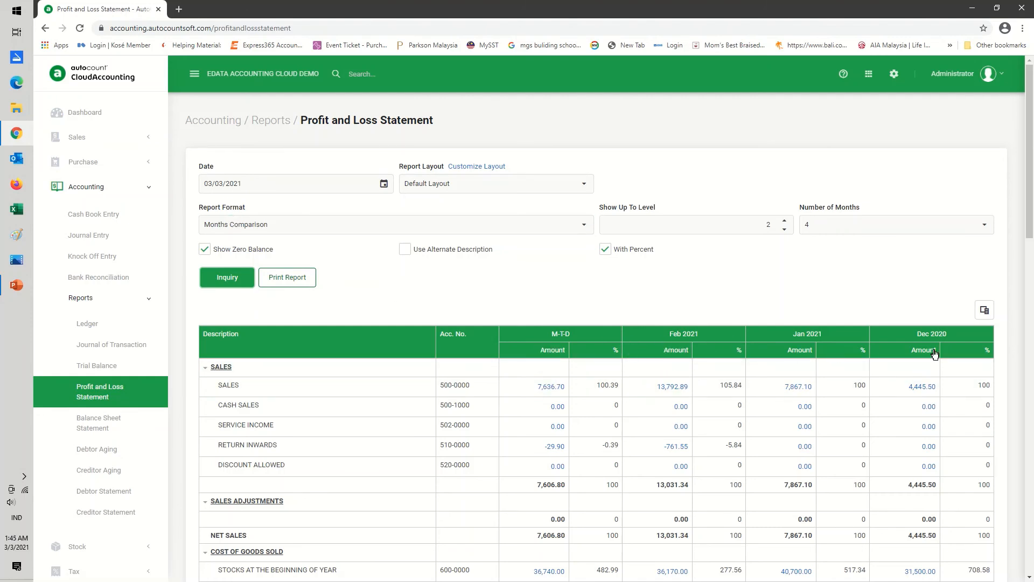
click(288, 276)
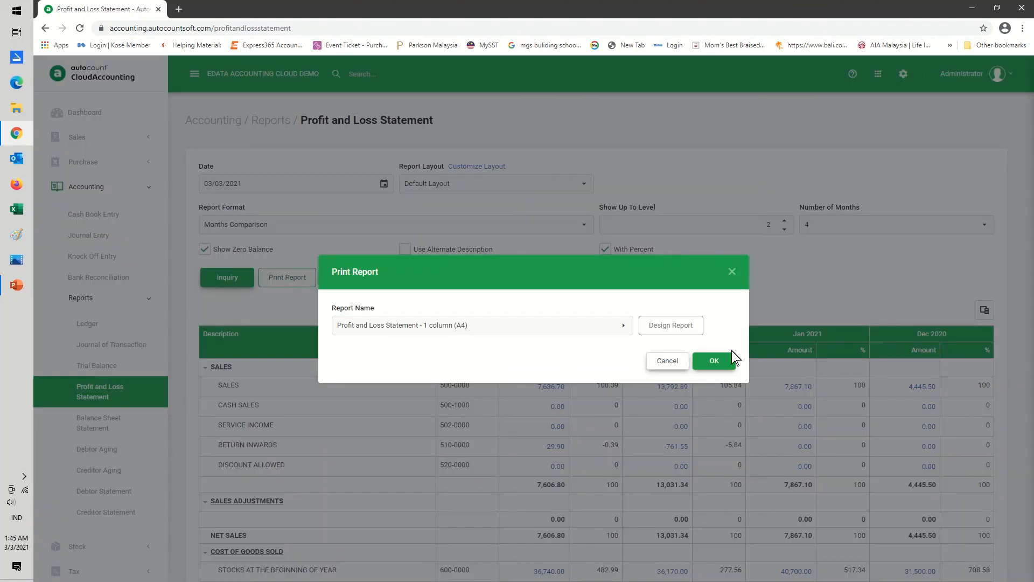
drag(651, 286, 569, 318)
click(664, 361)
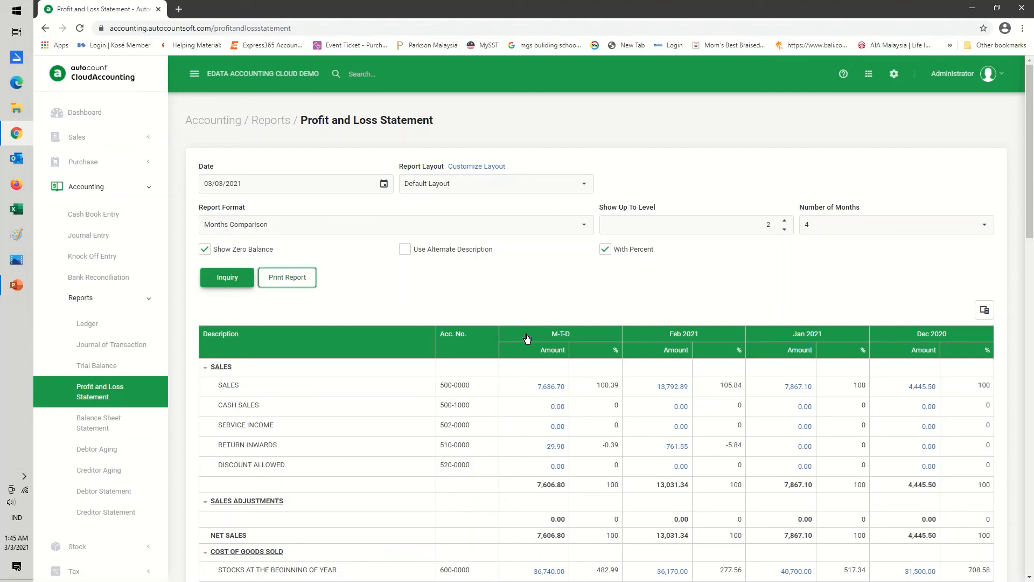
- Preview the Profit and Loss Statement - 4 columns (A4 Landscape) report, view its export formats, and close the preview and print settings
click(292, 279)
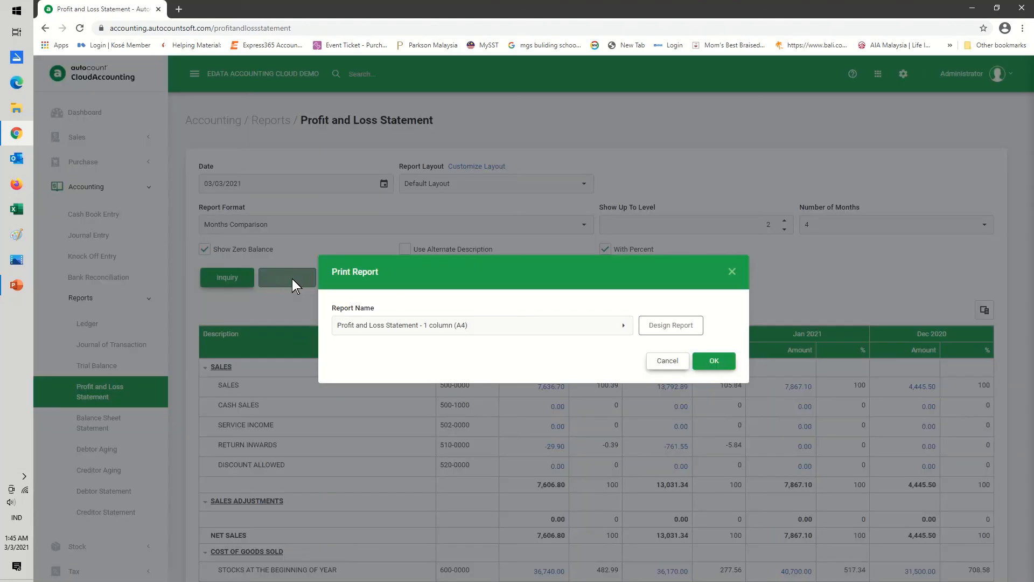
click(623, 327)
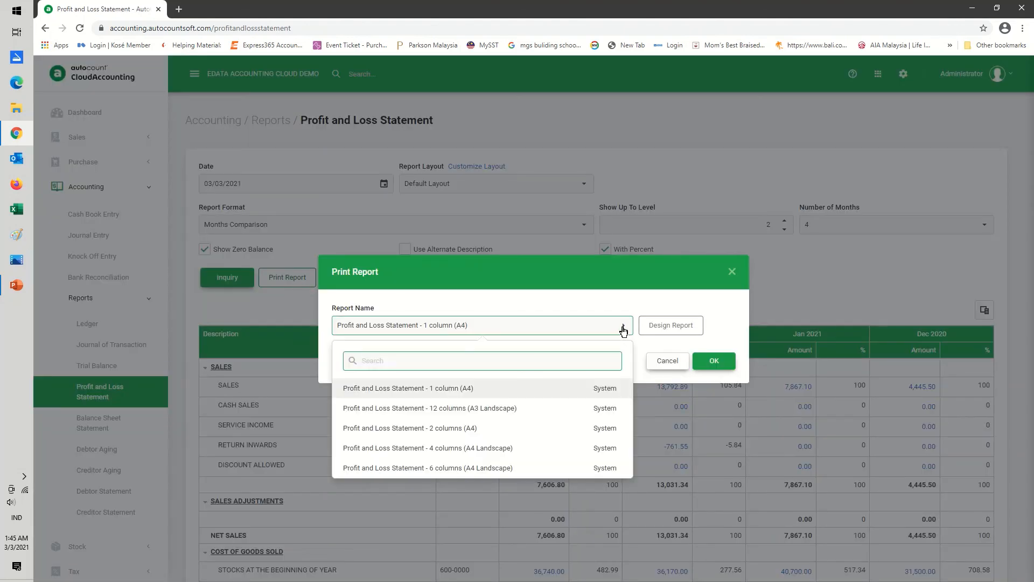
click(493, 448)
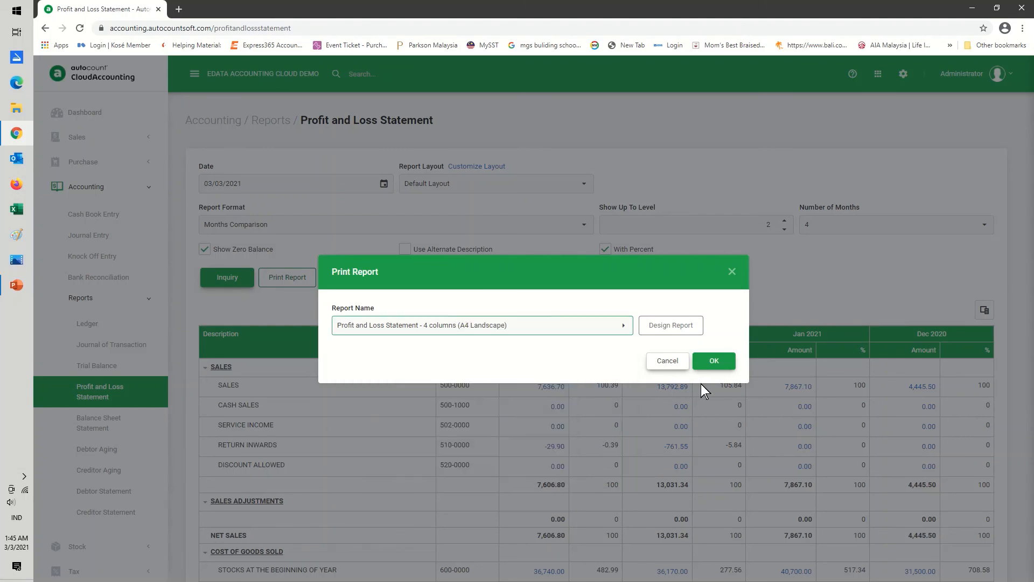
click(715, 361)
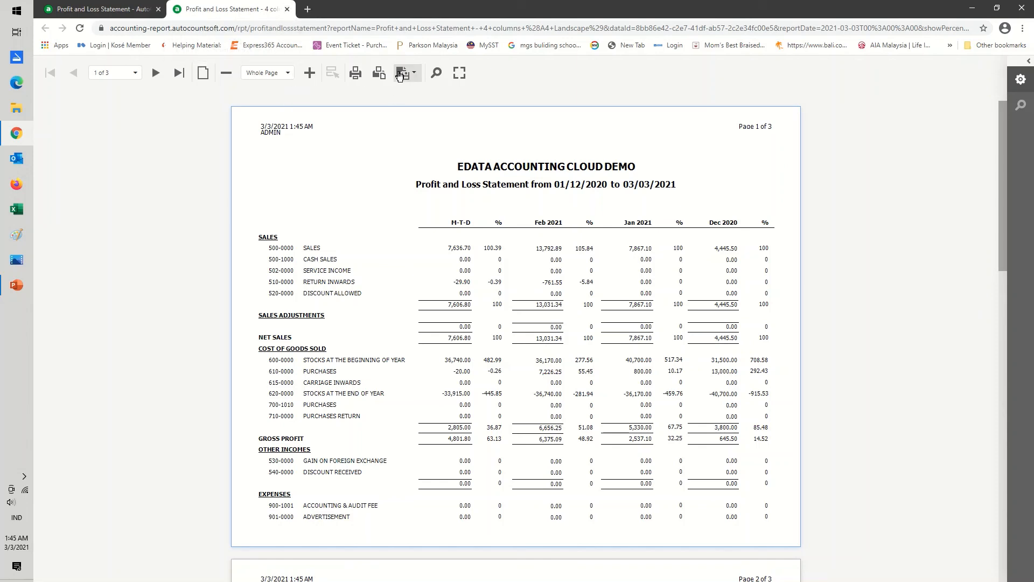
click(402, 74)
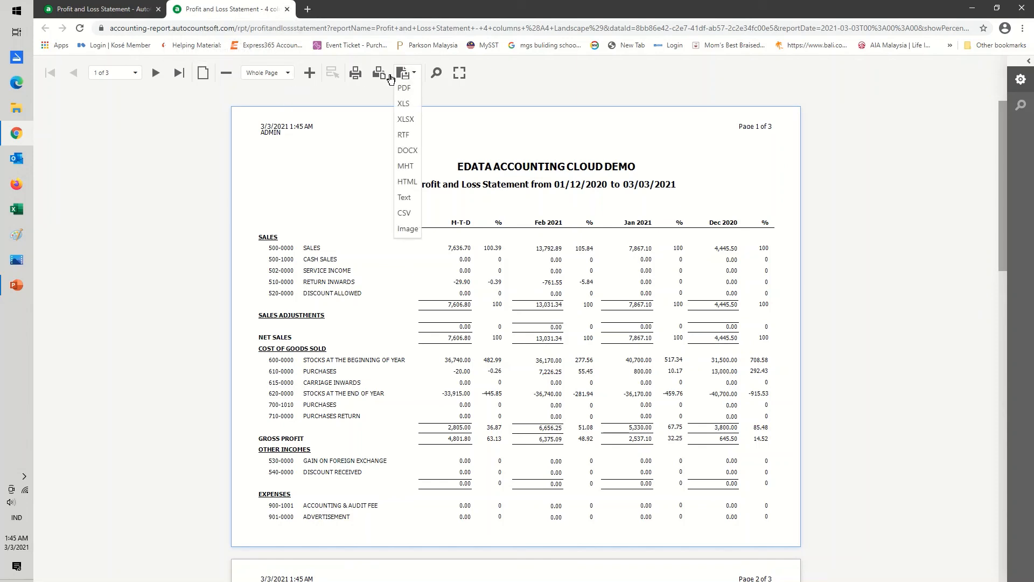
click(287, 10)
click(653, 361)
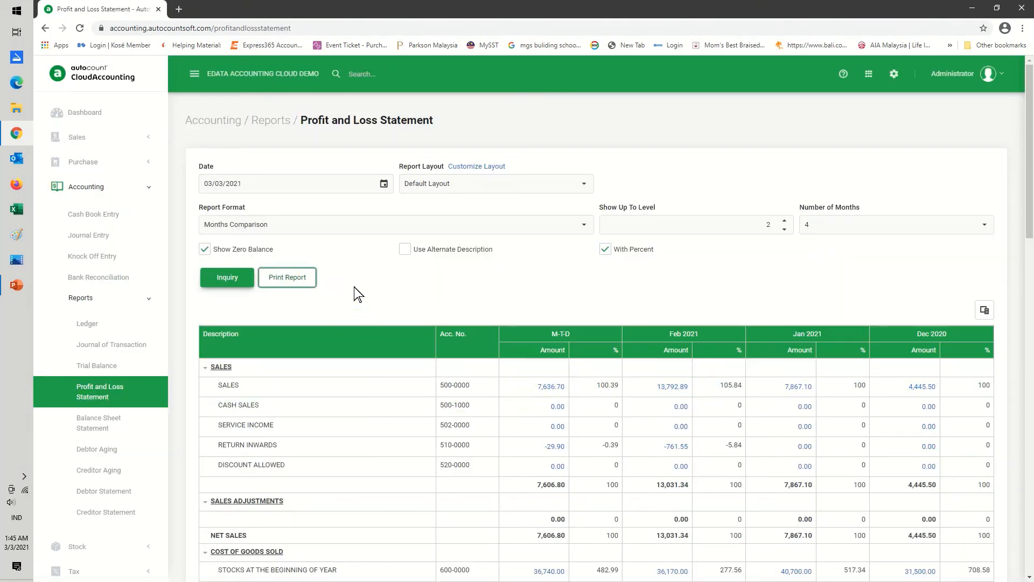
- Run the Profit and Loss Statement inquiry in the Years Comparison format for 2 years
click(582, 225)
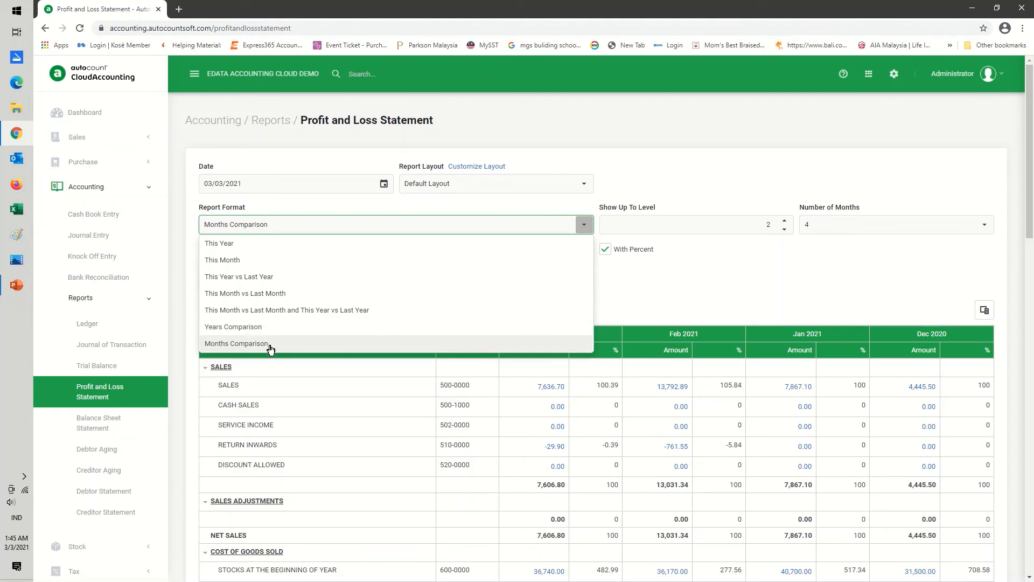
click(250, 326)
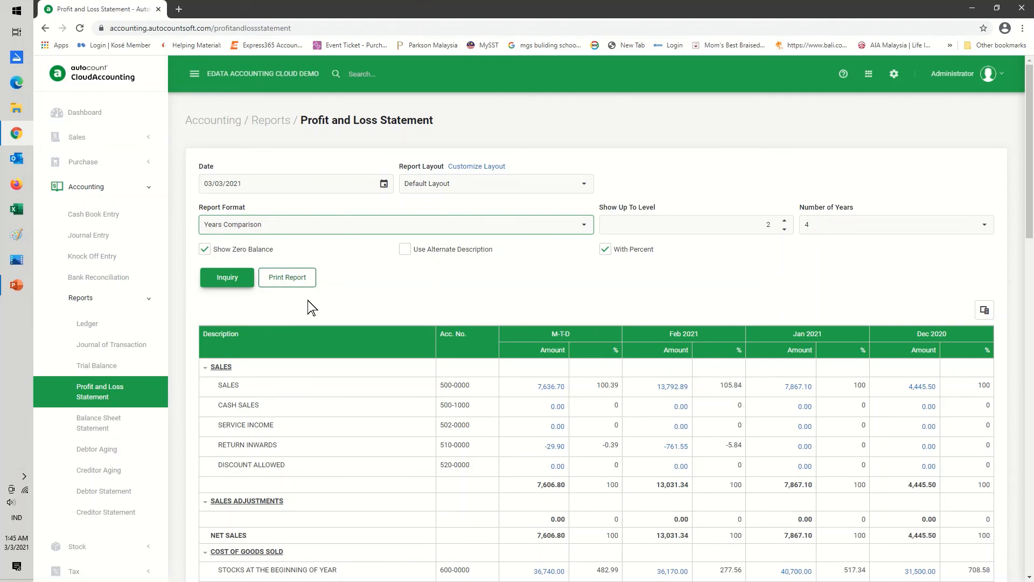
click(985, 224)
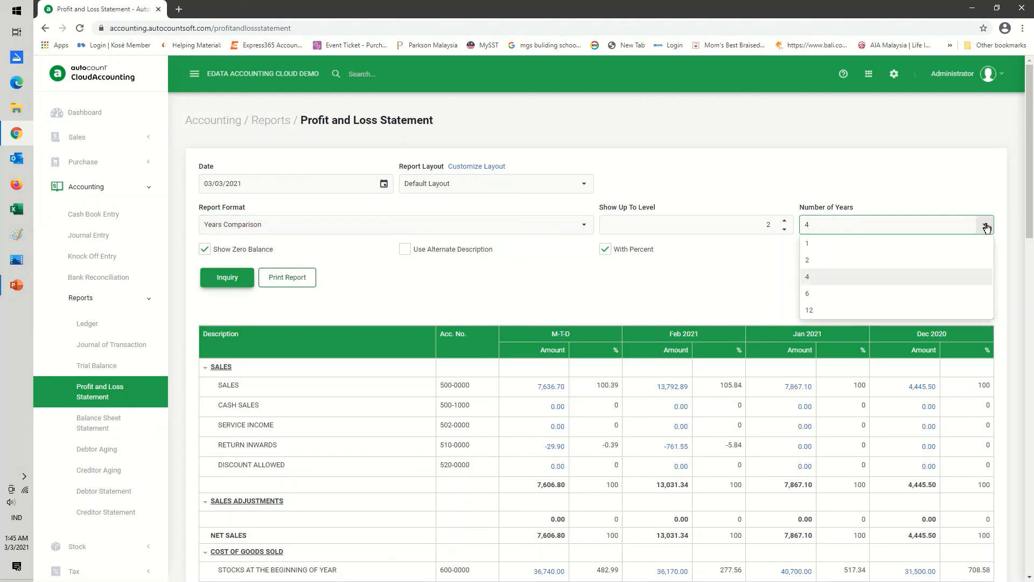
click(819, 263)
- Preview the Profit and Loss Statement - 2 columns (A4) report for the years comparison, and close the preview and print settings
click(280, 276)
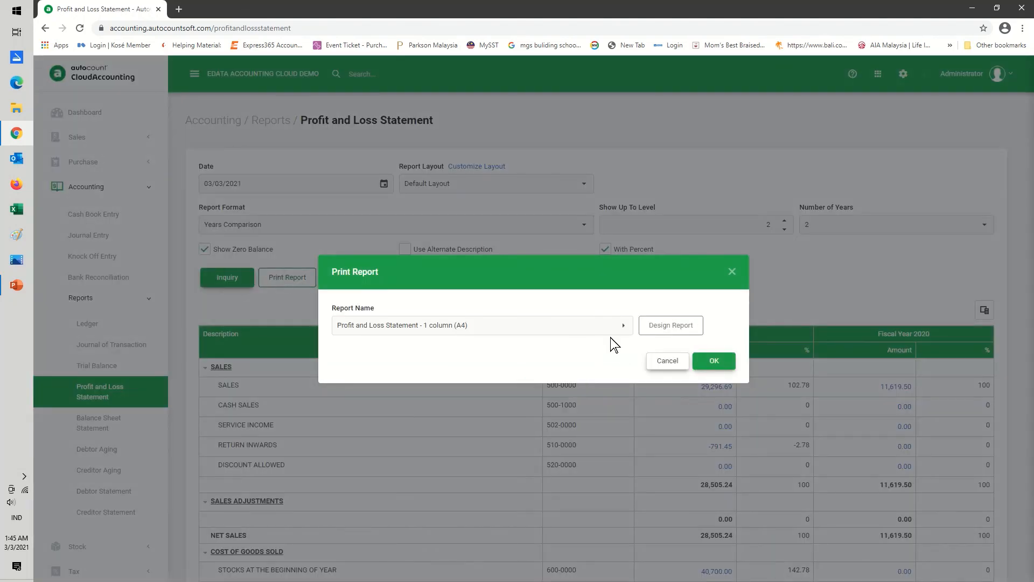
click(625, 327)
click(443, 428)
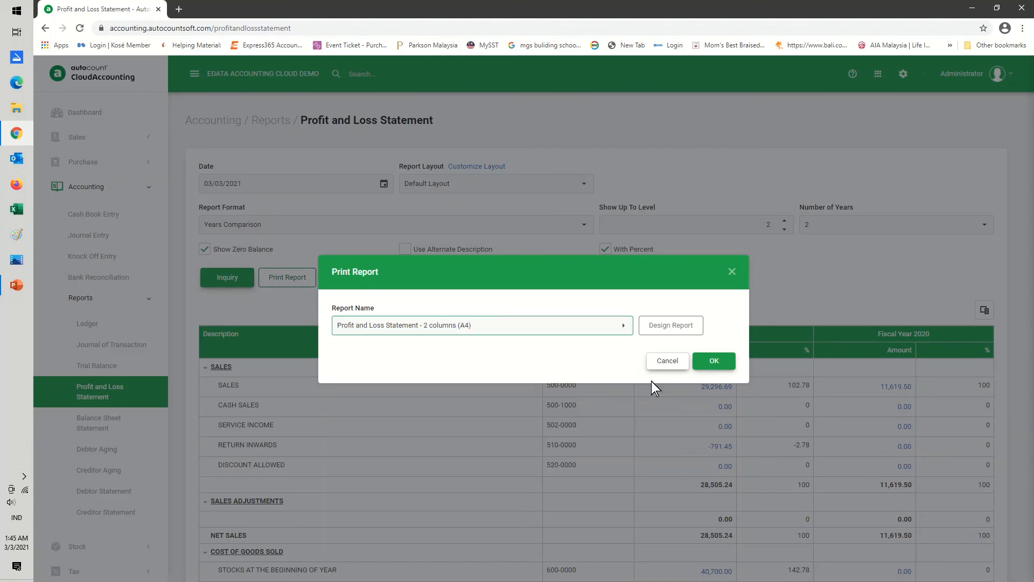
click(716, 362)
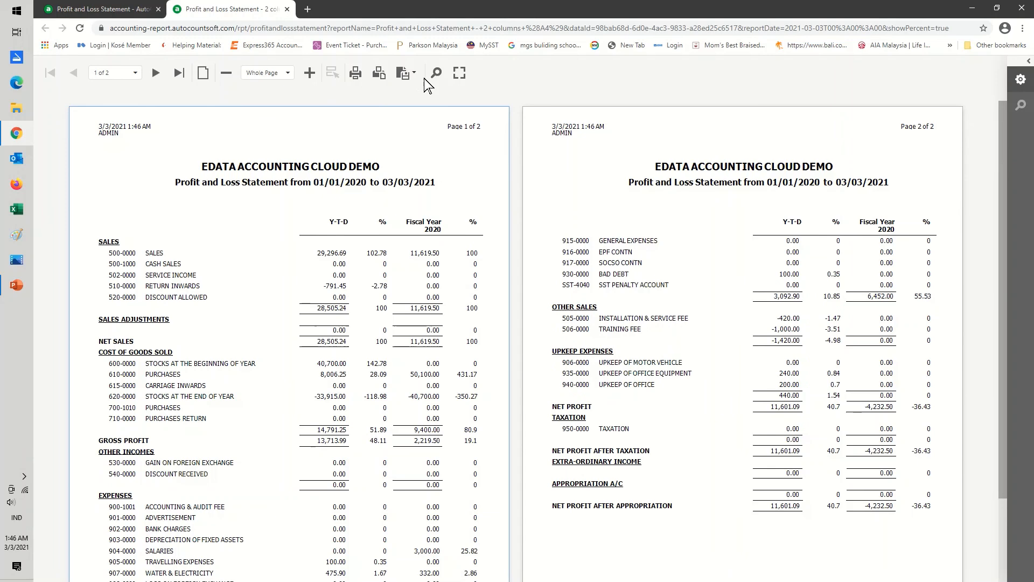
click(436, 74)
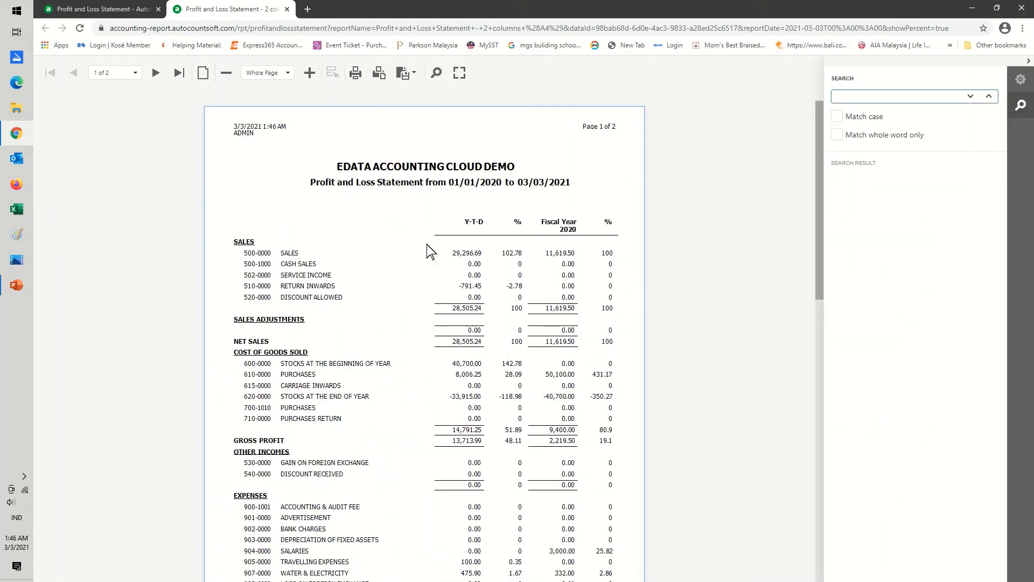
click(287, 9)
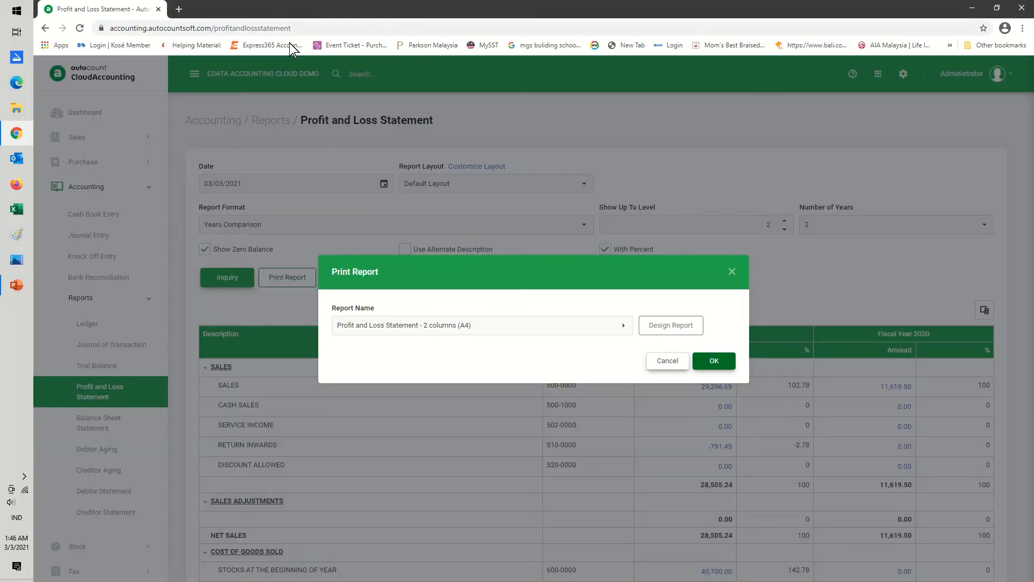
click(668, 360)
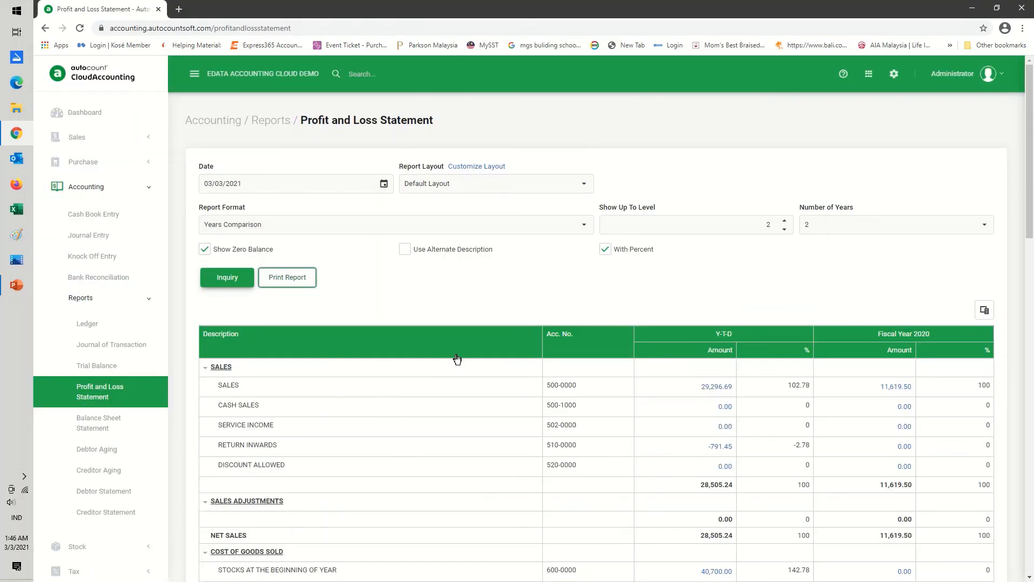
- Run a Balance Sheet Statement inquiry in the This Year format with zero balances shown
click(108, 425)
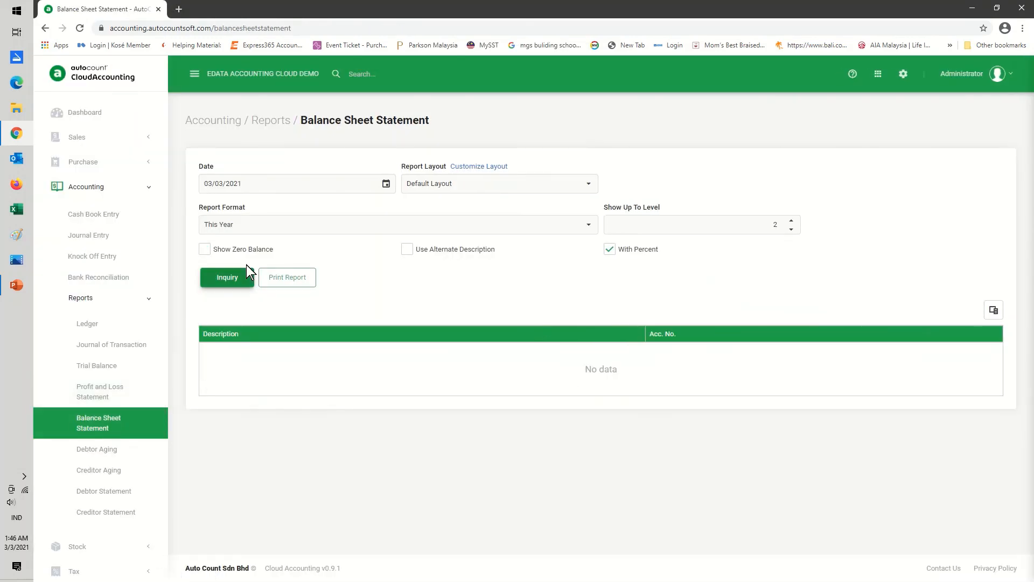
click(589, 227)
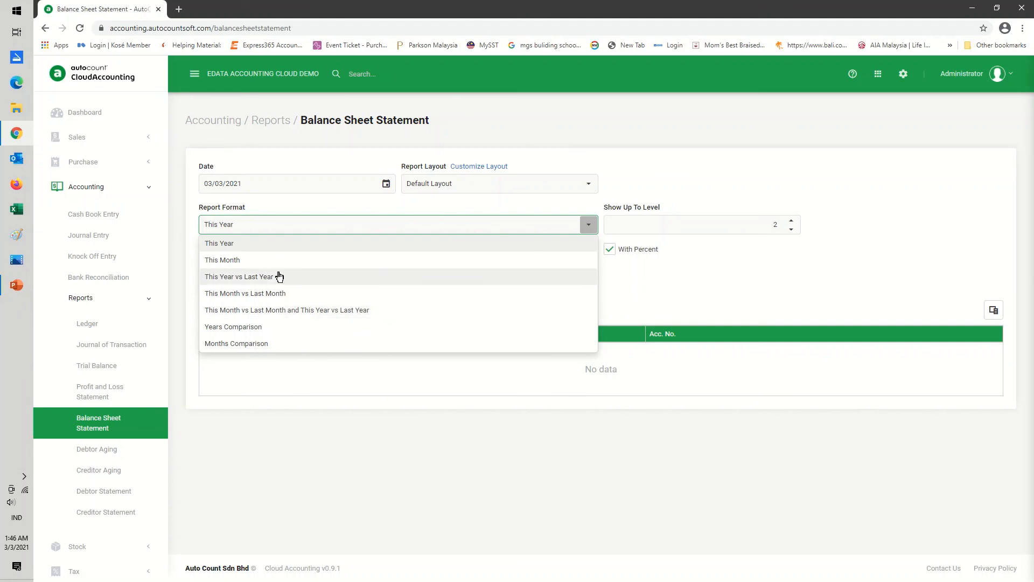
click(253, 244)
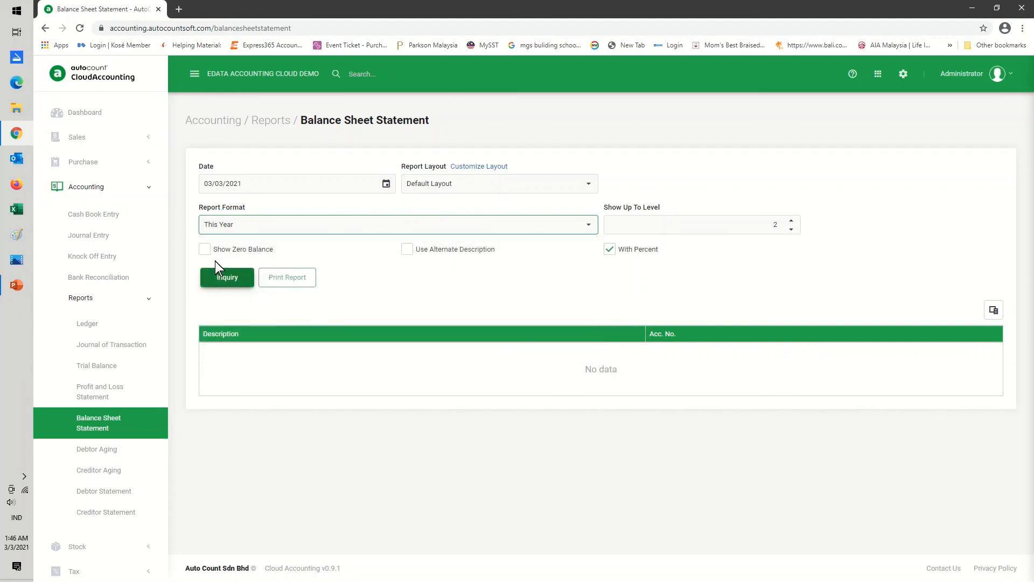
click(205, 253)
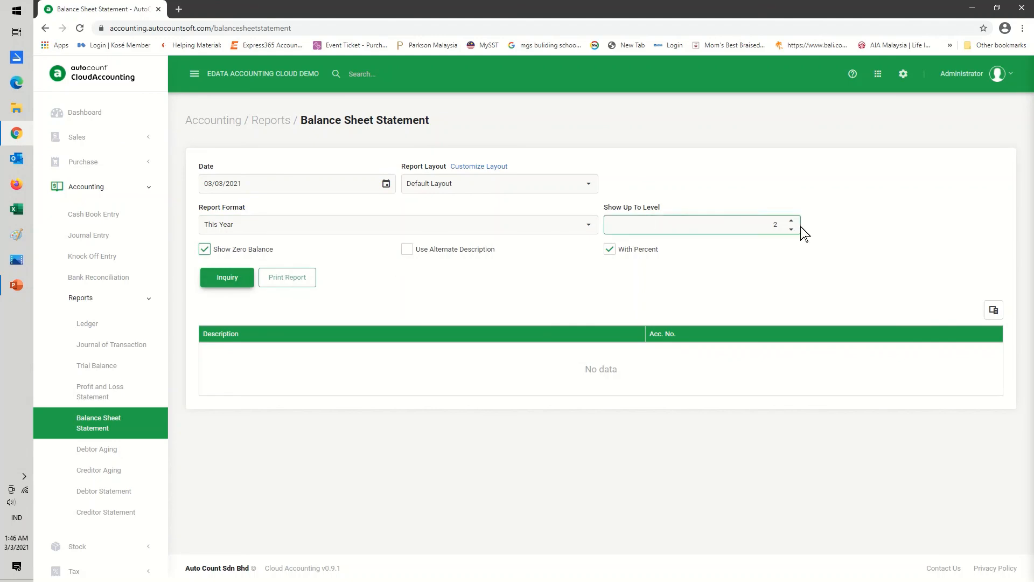
click(213, 285)
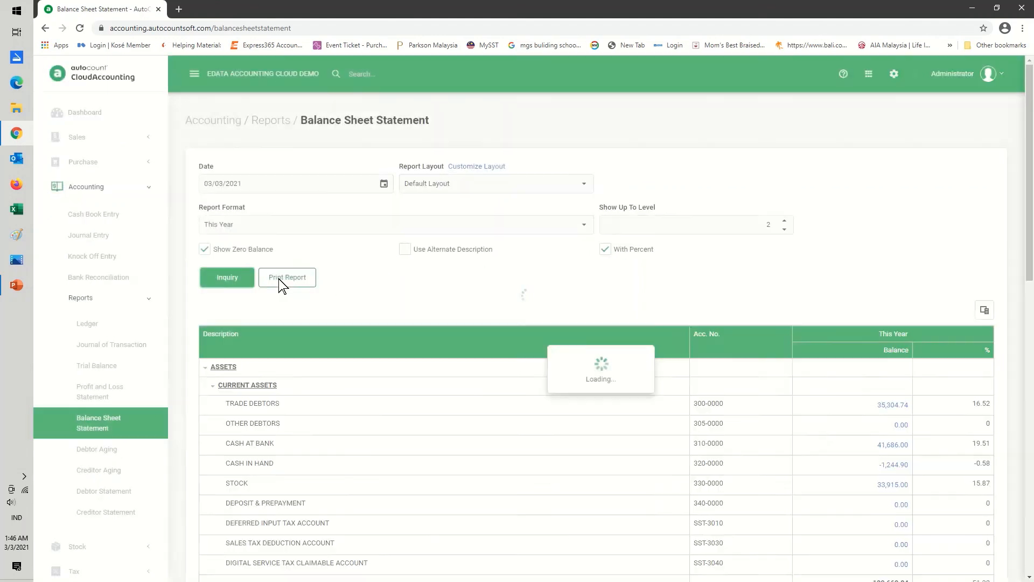
- Preview the Balance Sheet Statement - 1 column (A4) report, review its first page, and close the preview and print settings
click(280, 279)
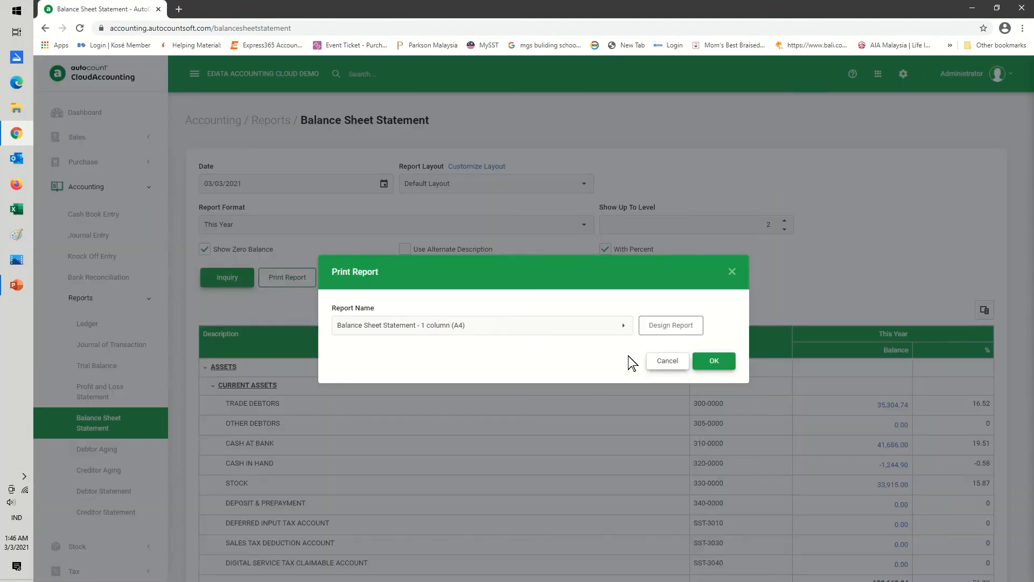
click(714, 362)
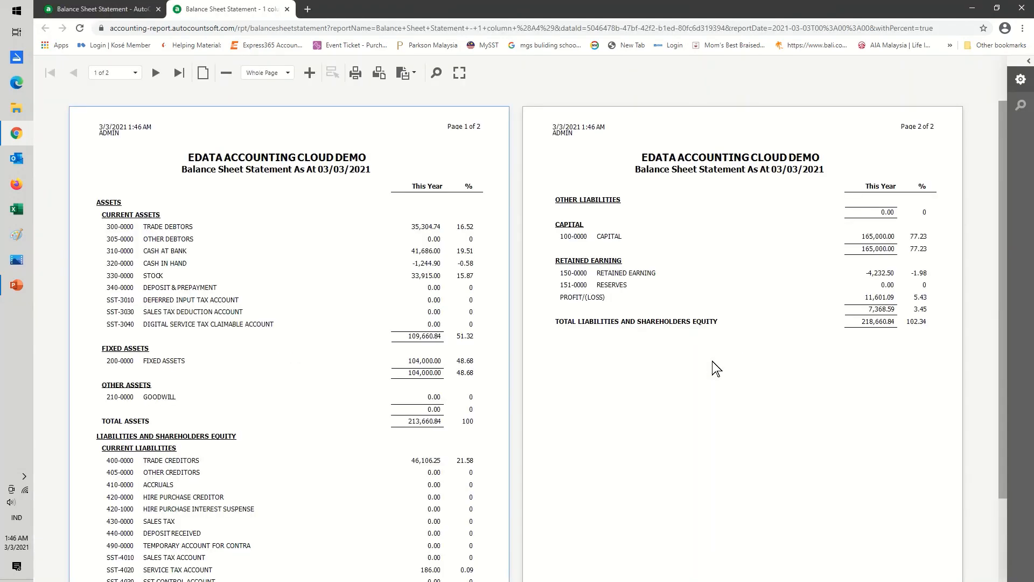
click(434, 67)
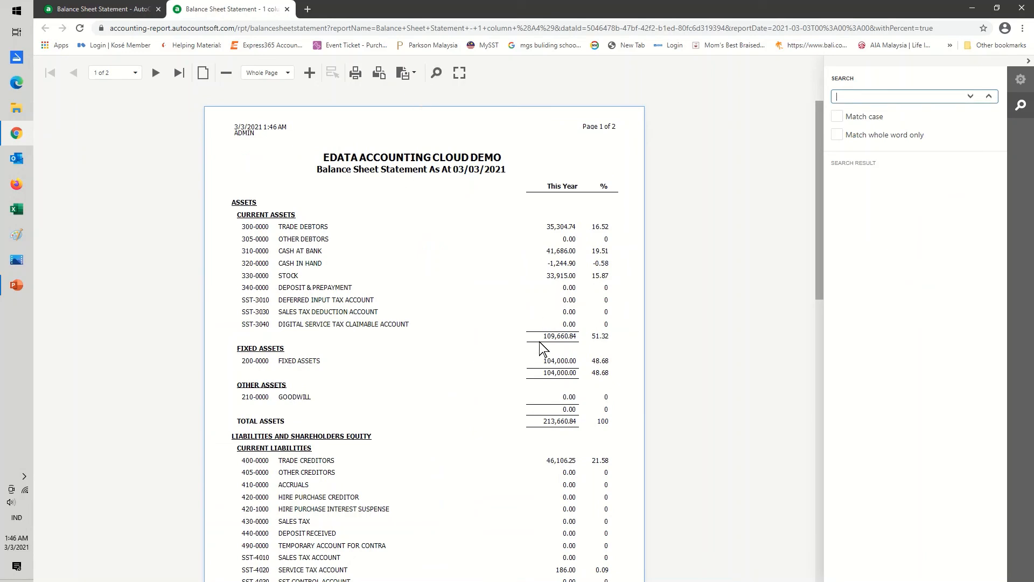
click(287, 9)
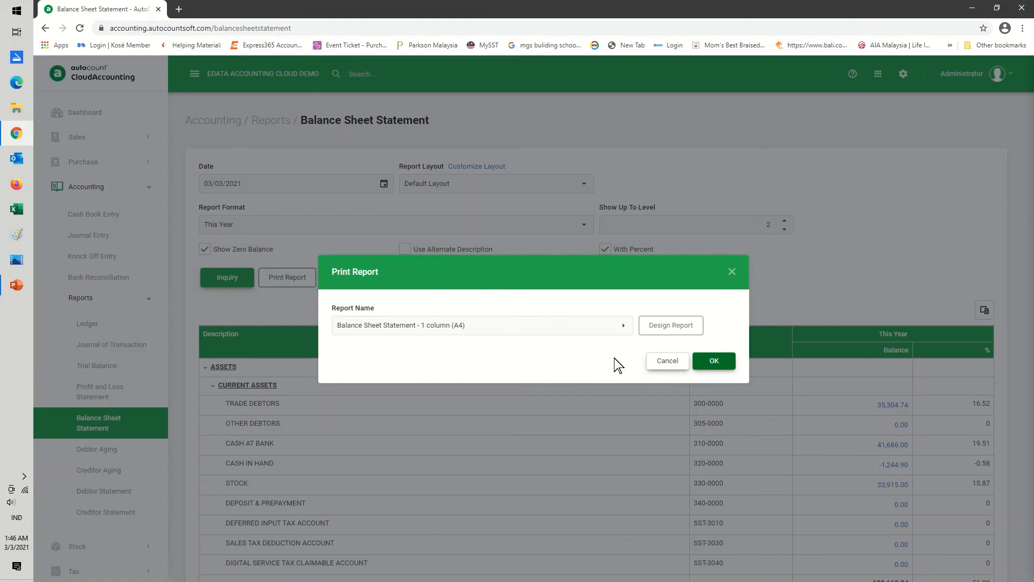
click(668, 360)
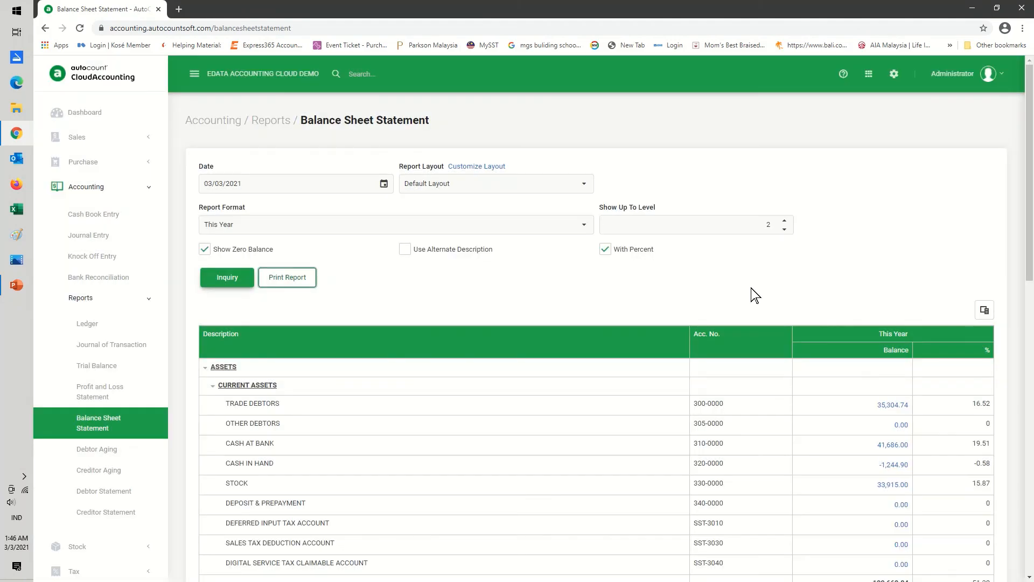
- Rerun the balance sheet inquiry showing accounts up to level 3, preview its 1 column (A4) report, and close the preview and print settings
click(784, 222)
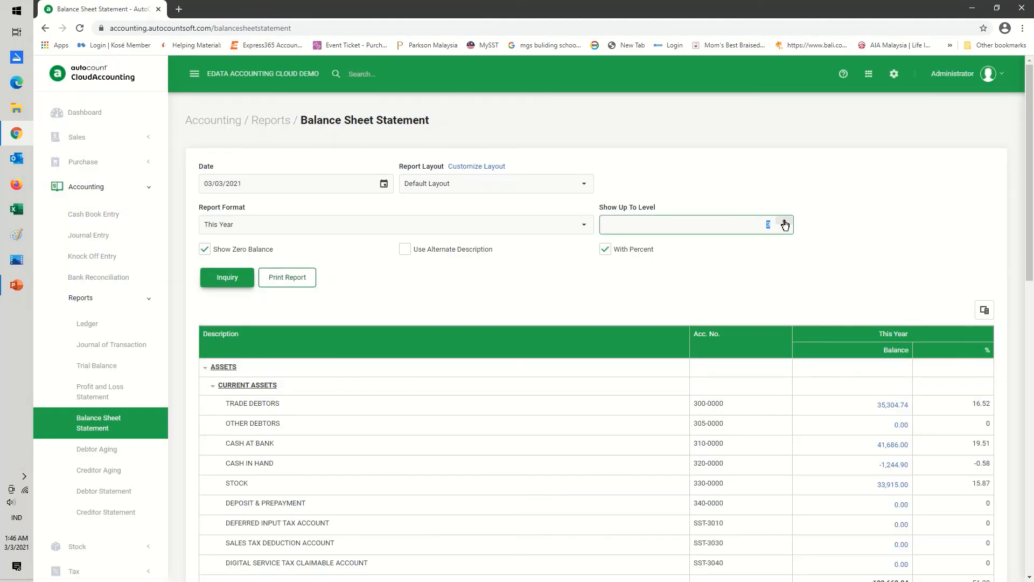
click(227, 277)
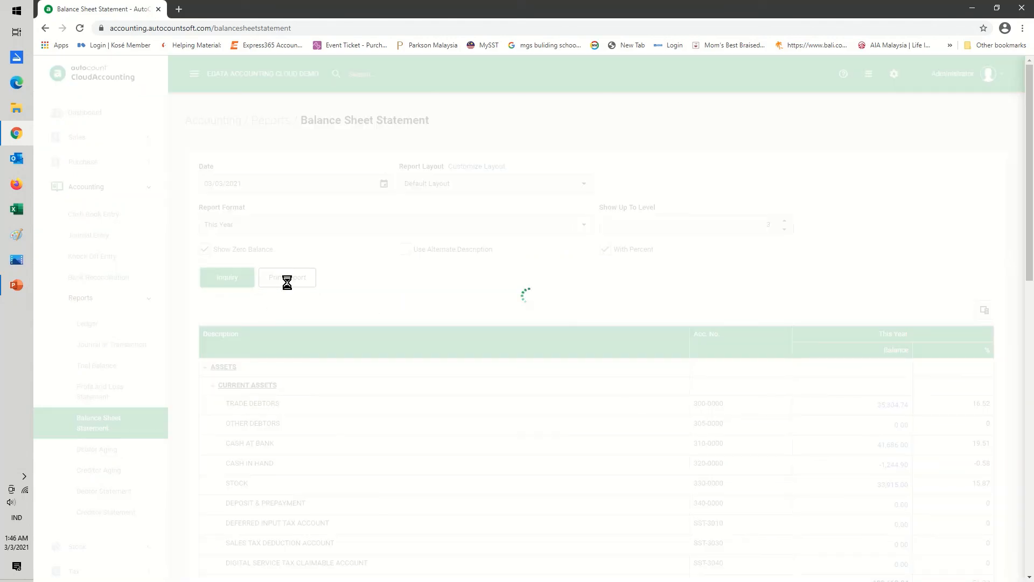
click(292, 280)
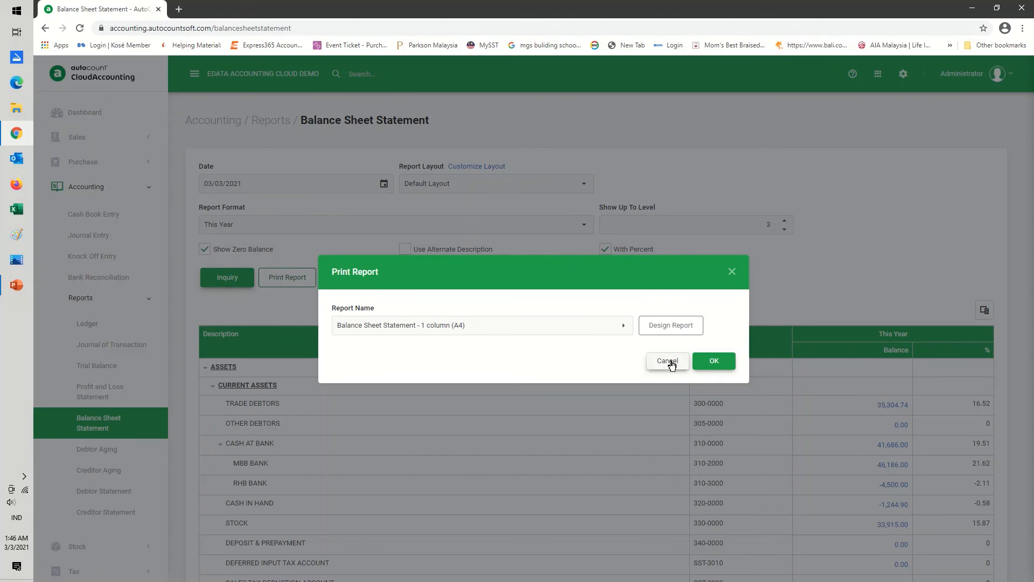
click(714, 362)
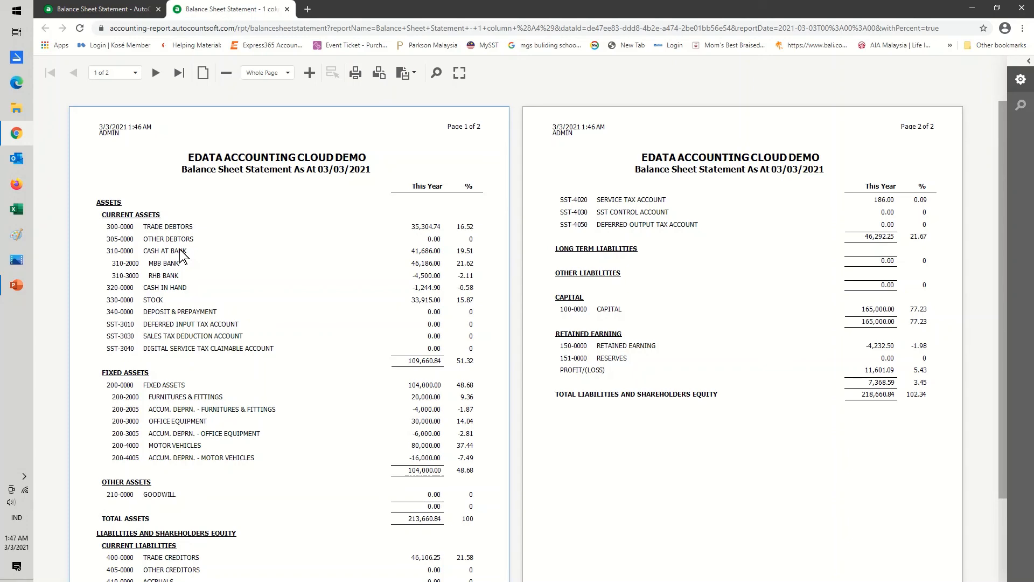
click(287, 9)
click(662, 361)
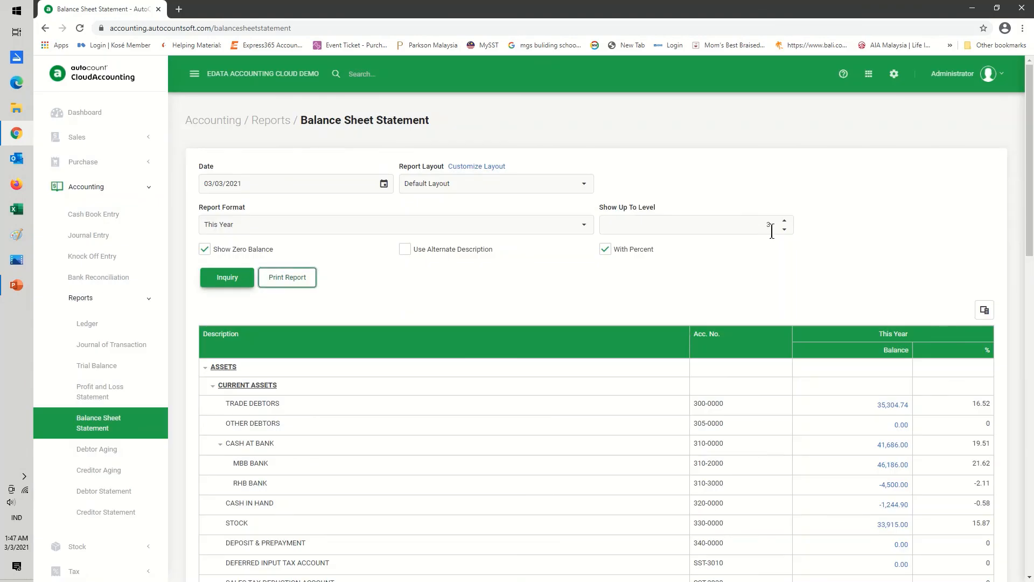
- Rerun the balance sheet inquiry showing accounts up to level 2, preview its 1 column (A4) report for comparison, and close it
click(784, 229)
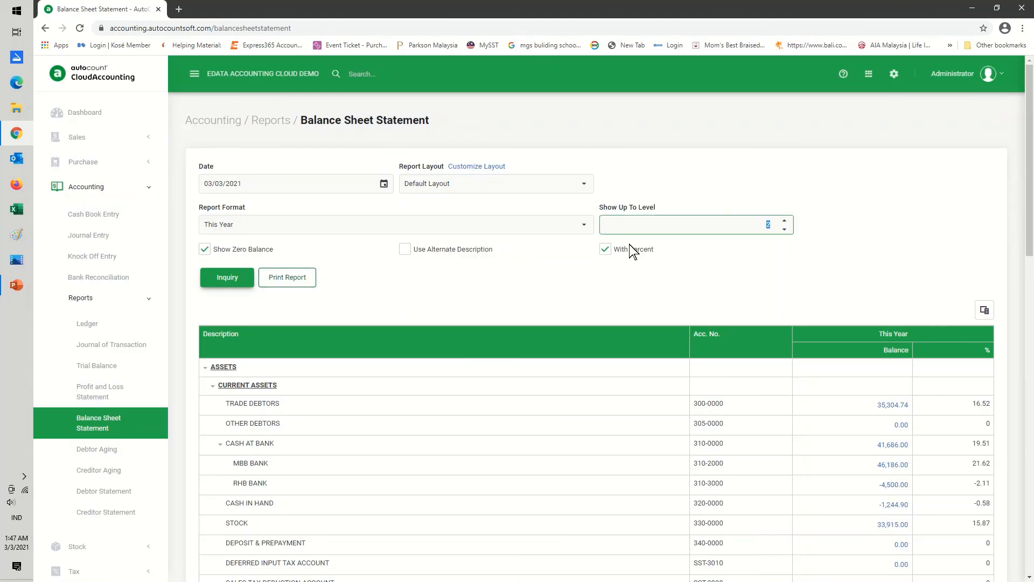
click(245, 279)
click(286, 278)
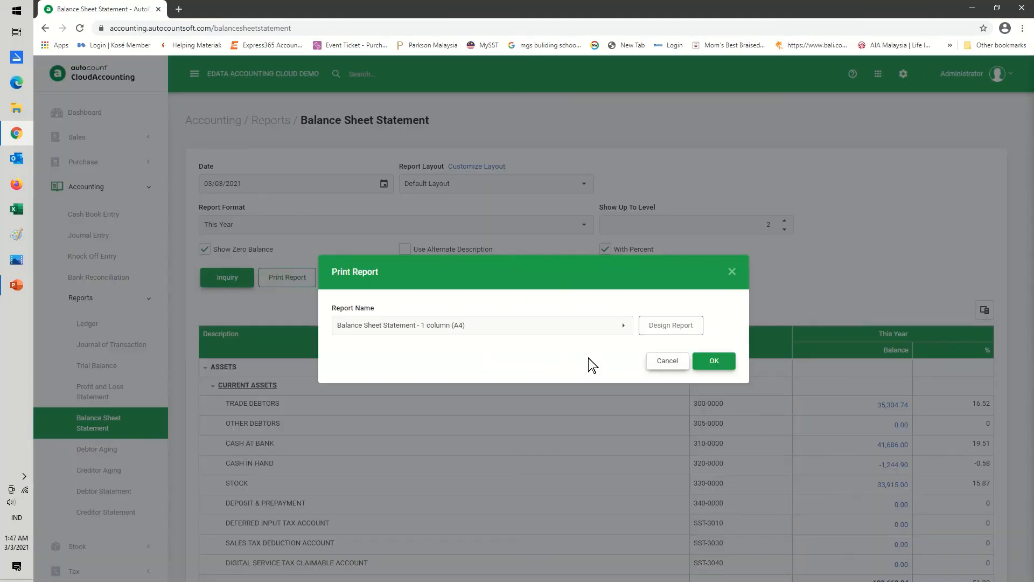
click(715, 360)
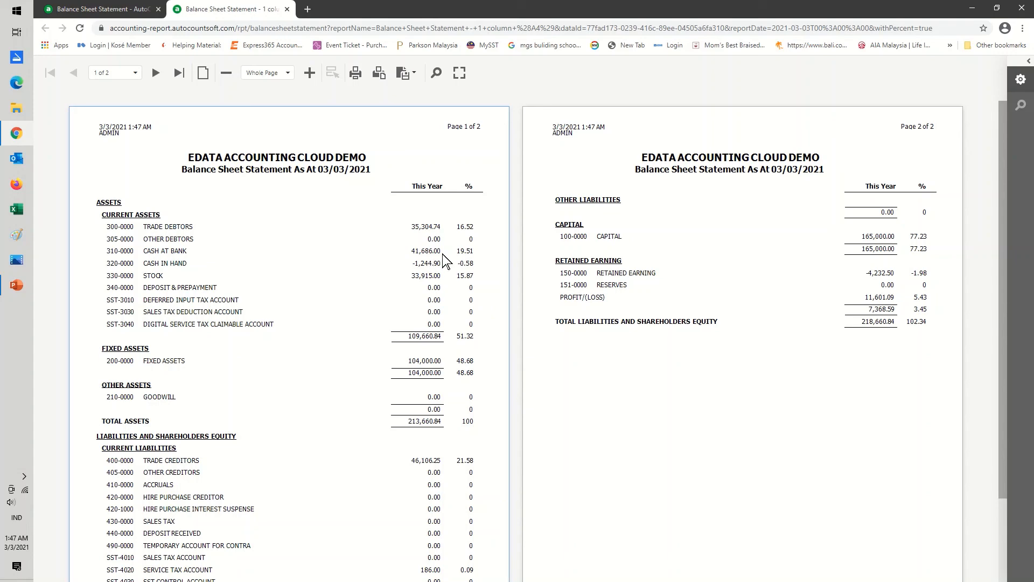
click(287, 9)
click(665, 359)
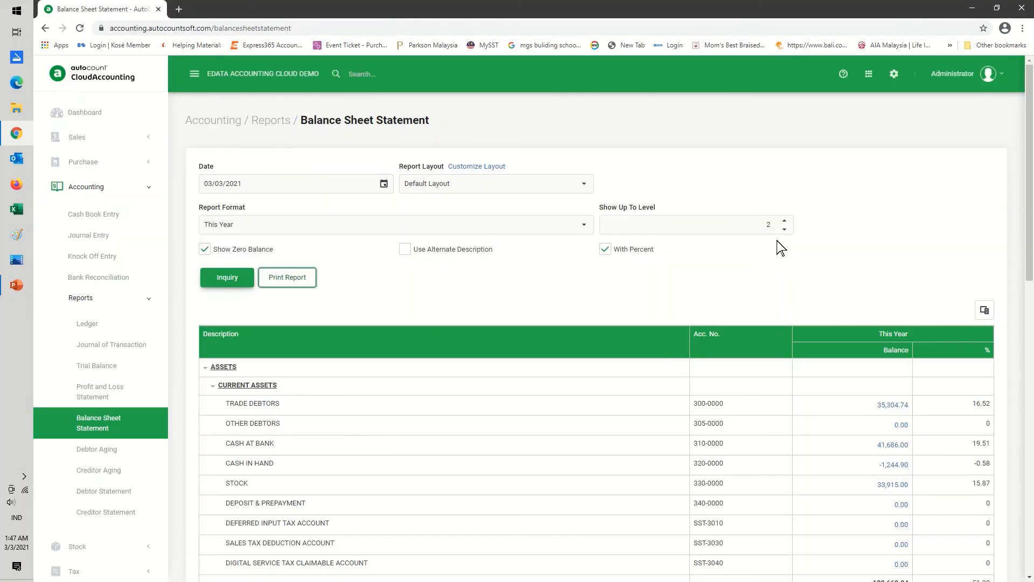
- Restore the balance sheet detail to level 3, rerun the inquiry, and review the bank and fixed asset sub-accounts in the report preview before closing it
click(784, 220)
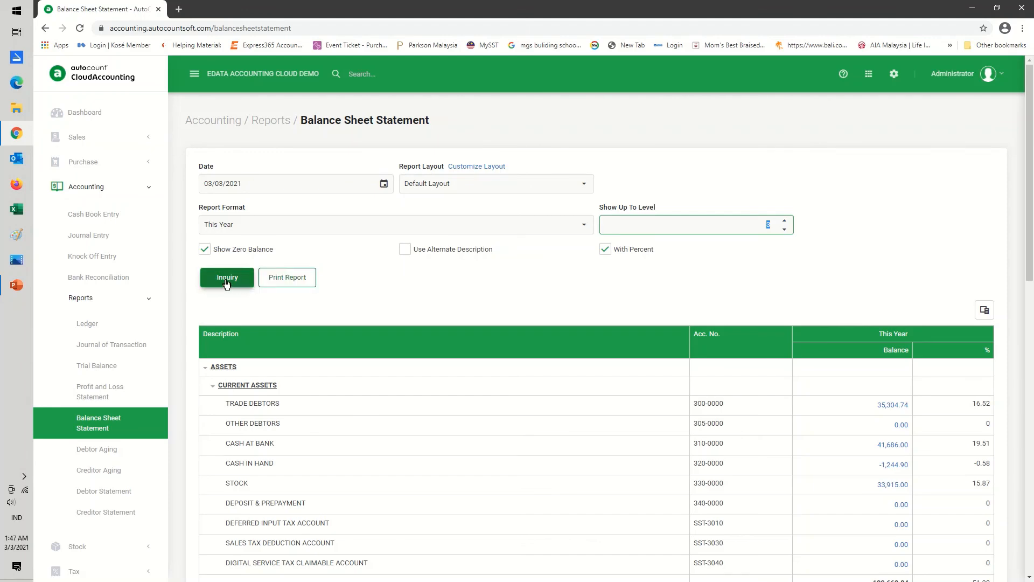
click(227, 278)
click(289, 279)
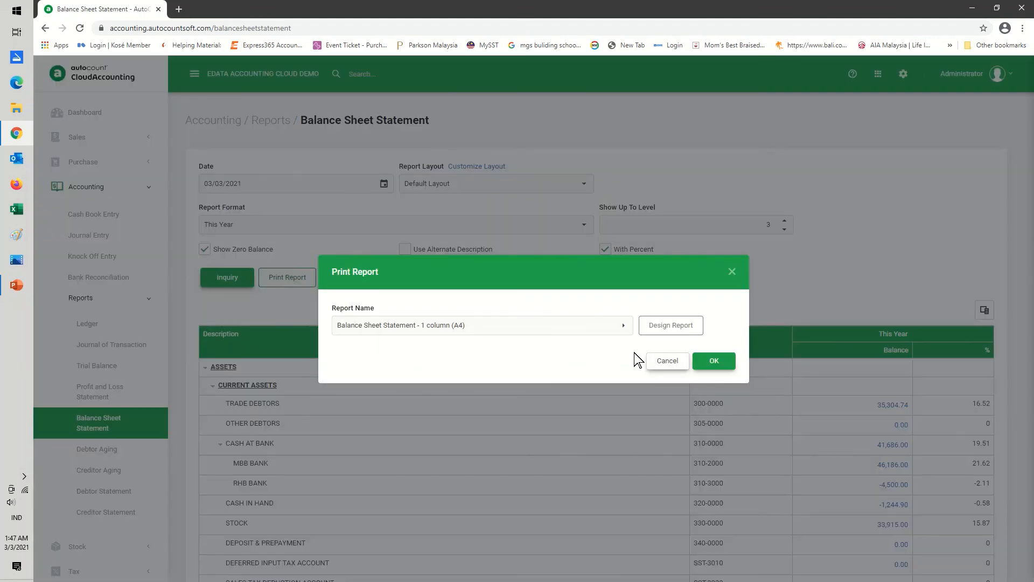
click(714, 361)
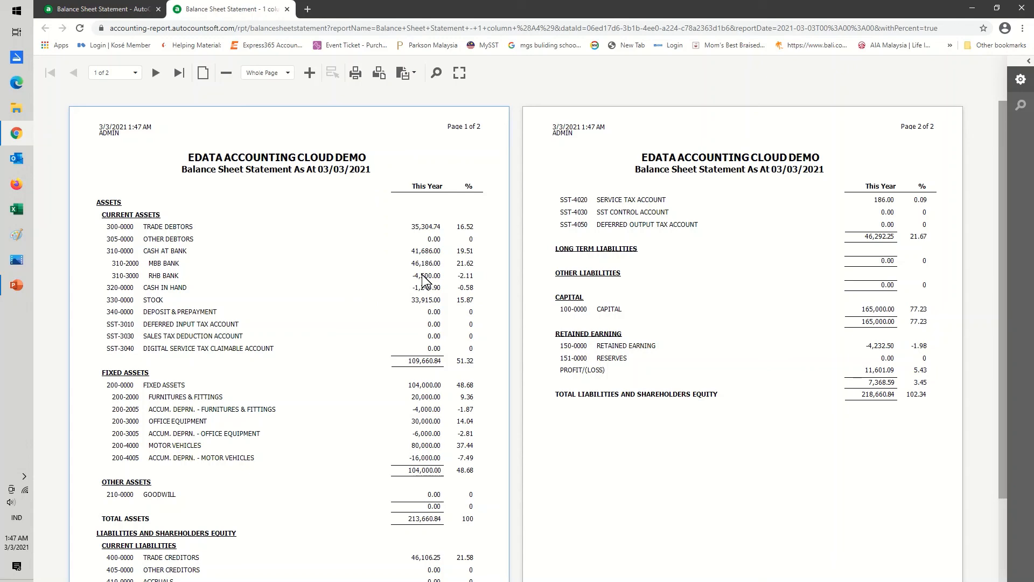
click(287, 8)
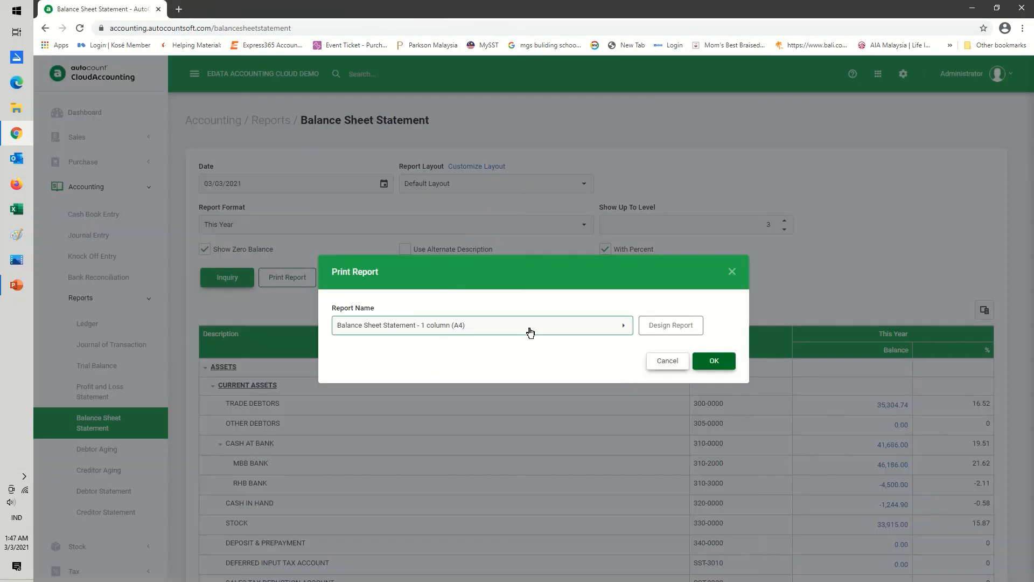
click(668, 361)
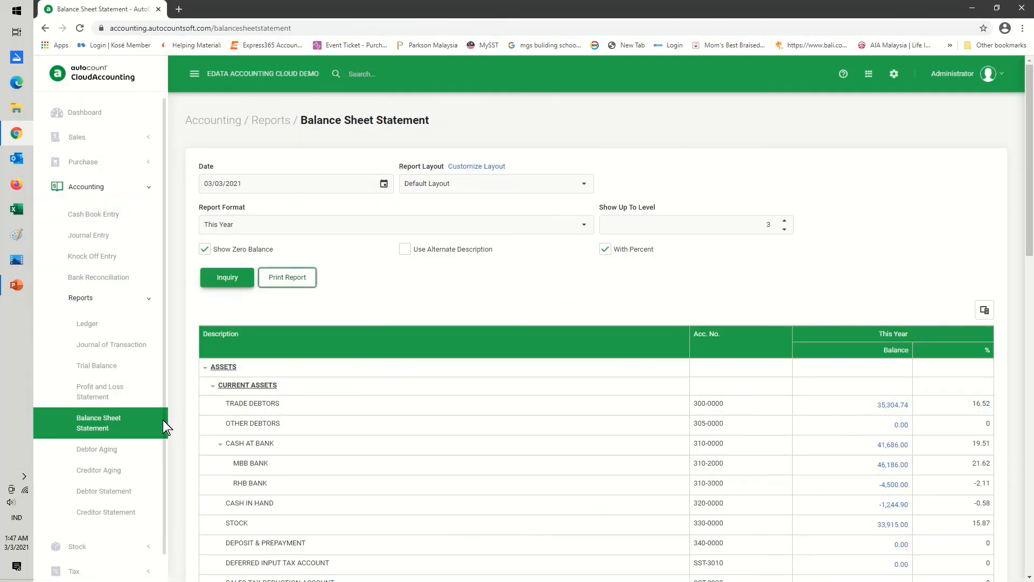
- Run a Debtor Aging inquiry for all debtors over 4 aging months in the master detail view
click(135, 451)
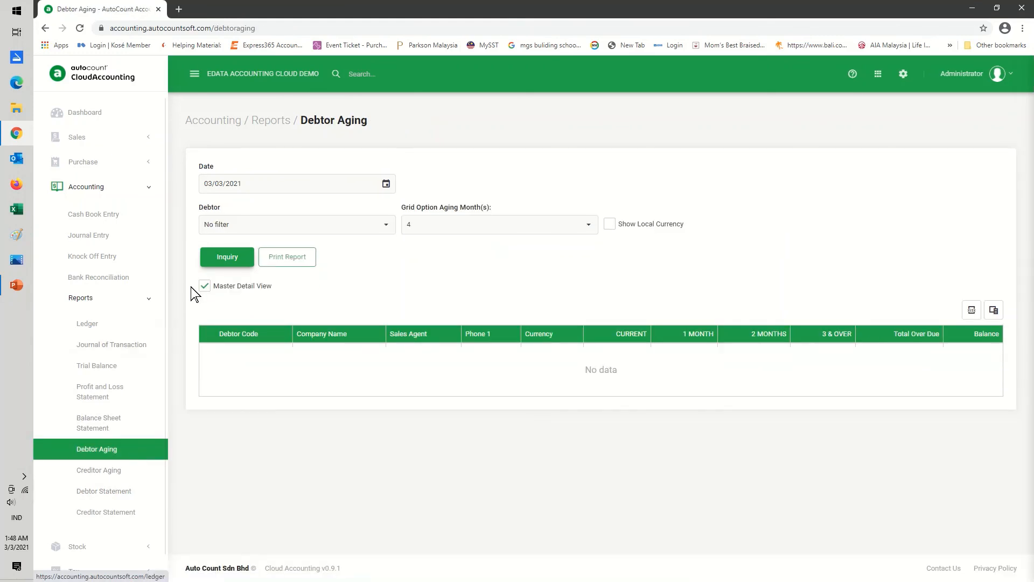
click(226, 259)
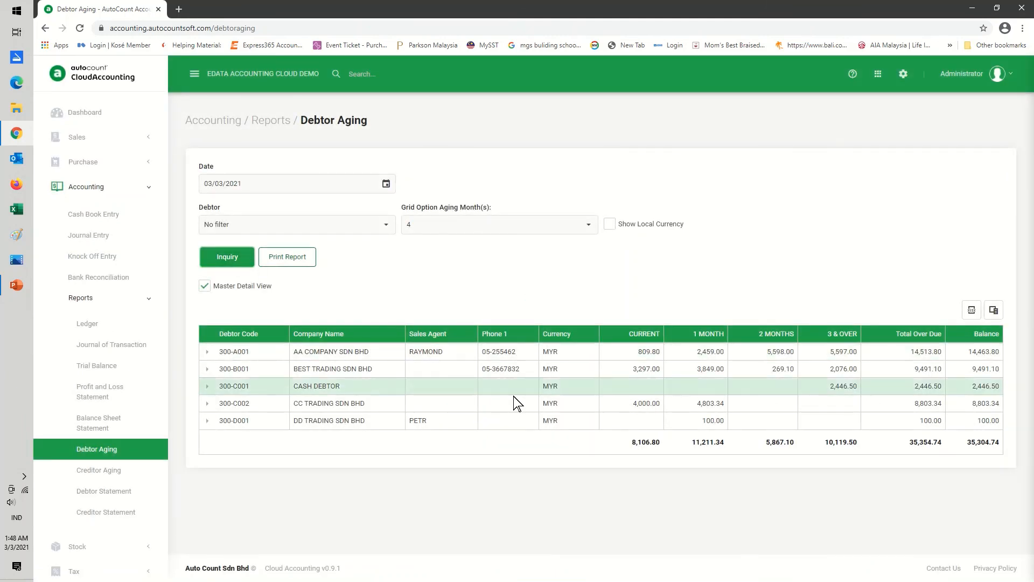
- Add the Credit Term column between the CURRENT and 1 MONTH columns of the debtor aging grid
click(991, 312)
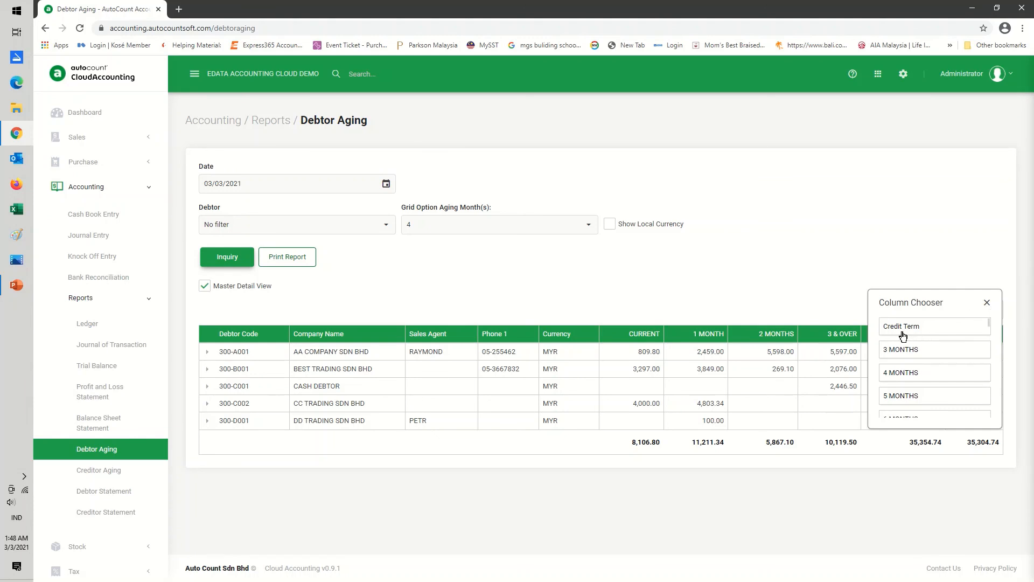
drag(903, 328, 660, 338)
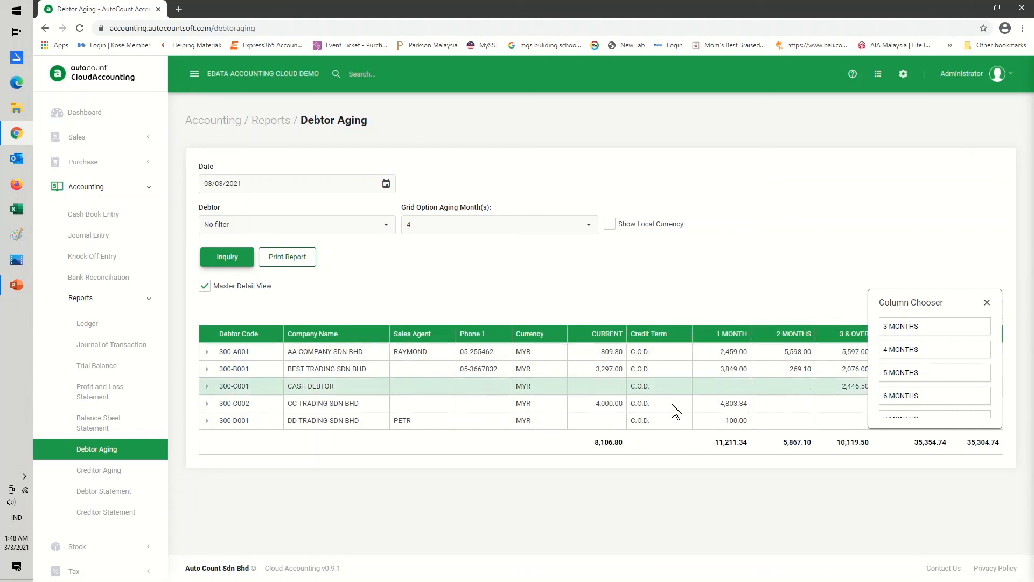
click(987, 303)
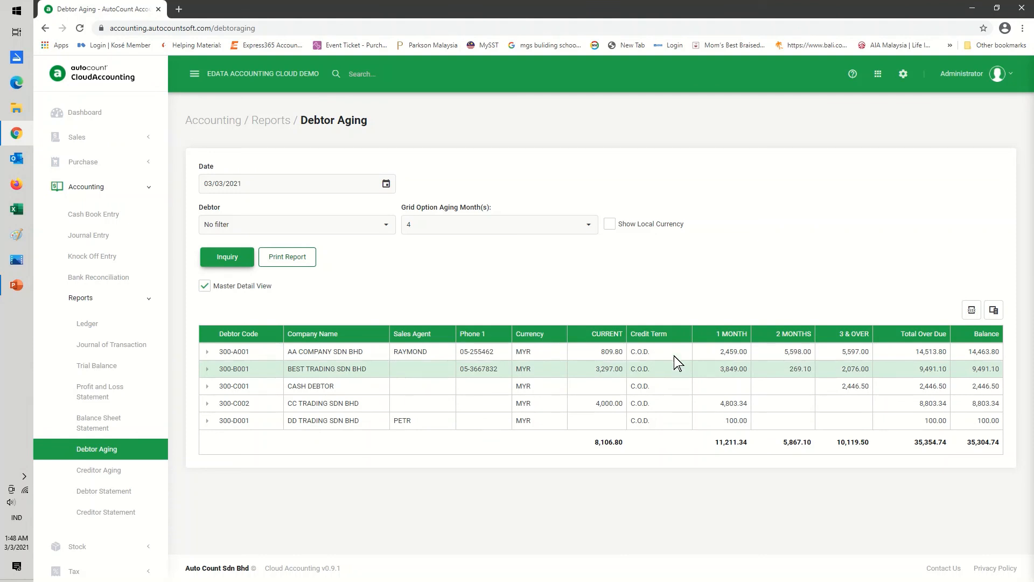
- Export the debtor aging grid to an Excel worksheet named DEBTOR AGING, saved on the Desktop
click(971, 312)
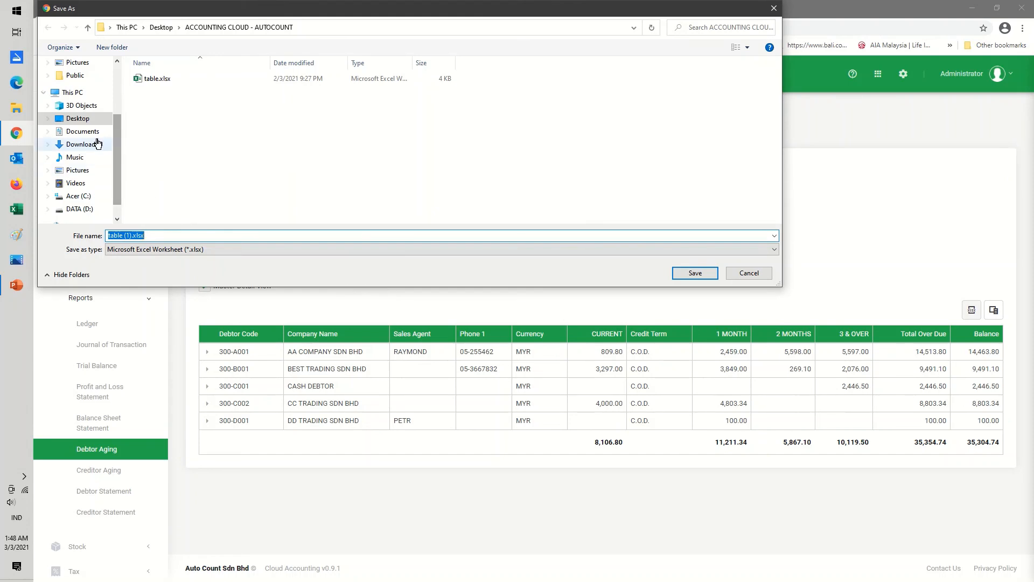
click(95, 118)
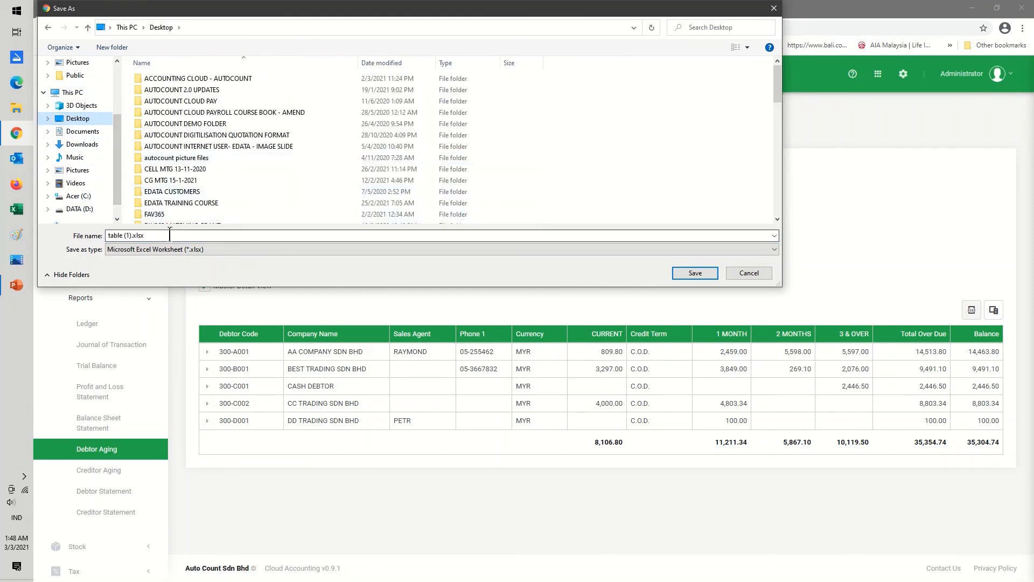
drag(169, 235, 83, 228)
text(DEBTOR AGING)
click(686, 272)
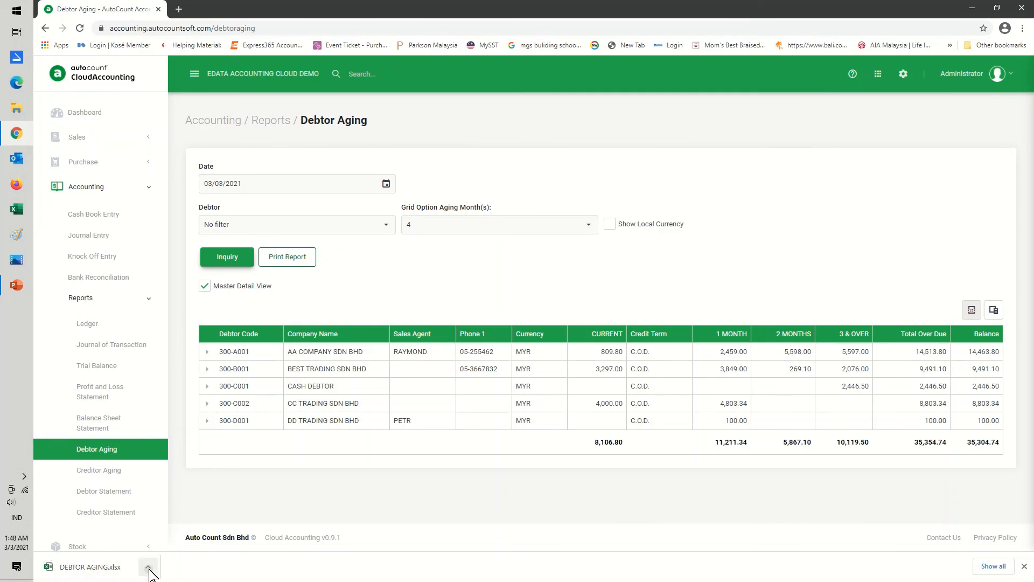
- Open the exported DEBTOR AGING.xlsx in Excel, review its columns including Credit Term, and close the workbook
click(149, 570)
click(182, 500)
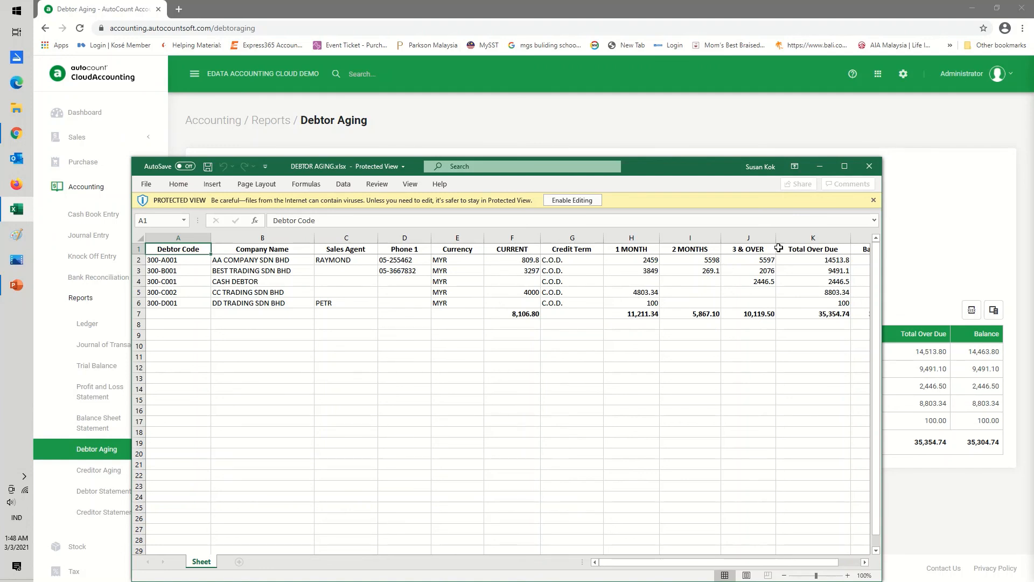
click(869, 166)
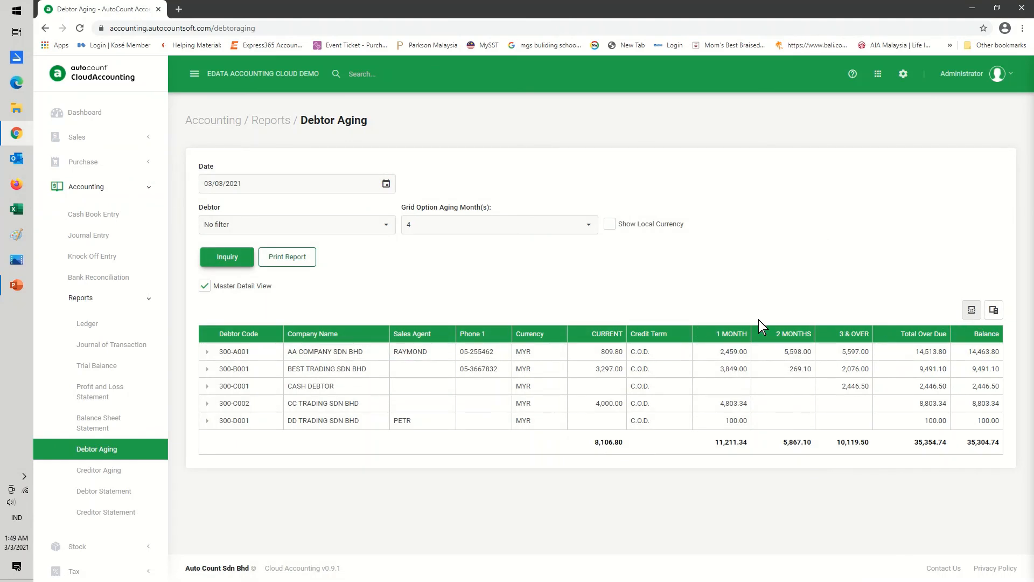
- Add the Year.Month, Created User and 2nd Voucher No. columns between Description and Currency in the Cash Book Entry list
click(93, 470)
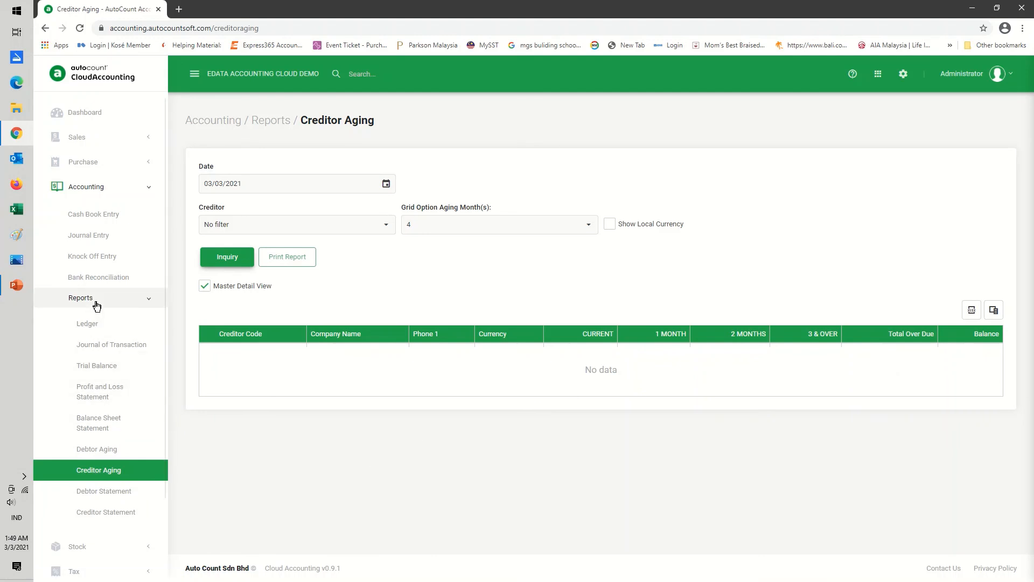
click(121, 218)
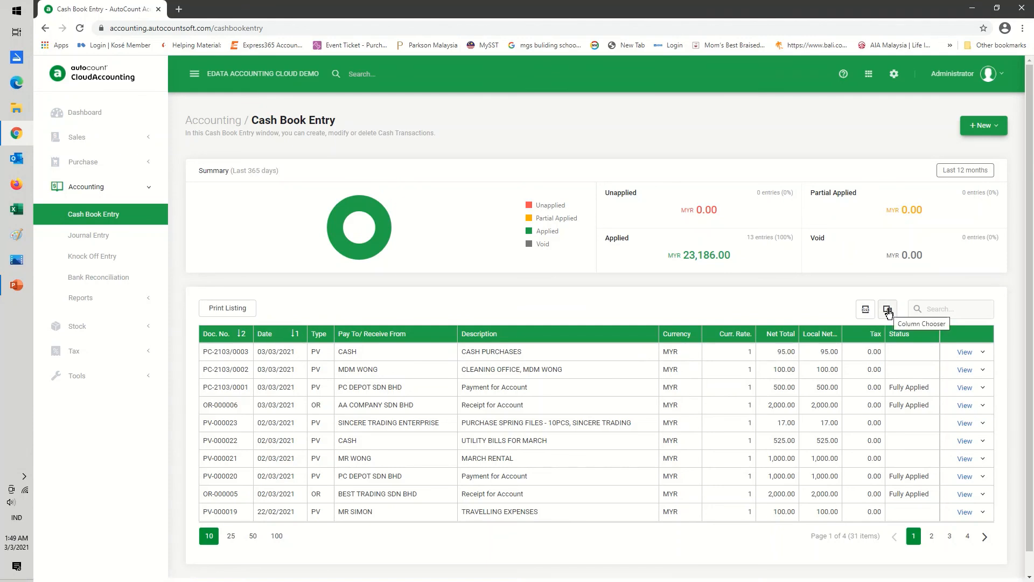
click(888, 313)
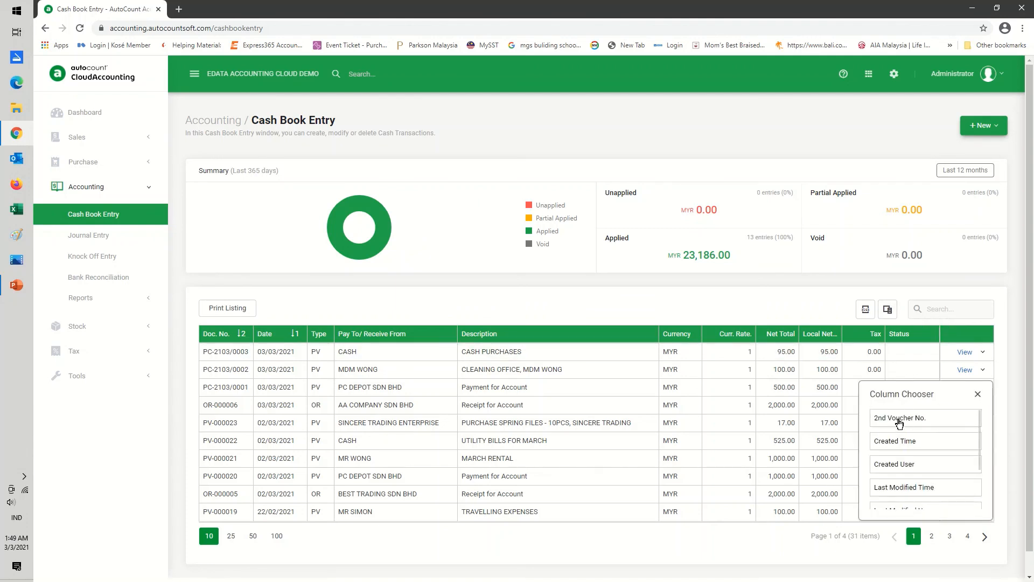
mouse_move(898, 421)
mouse_down()
mouse_move(676, 391)
mouse_move(638, 338)
mouse_up()
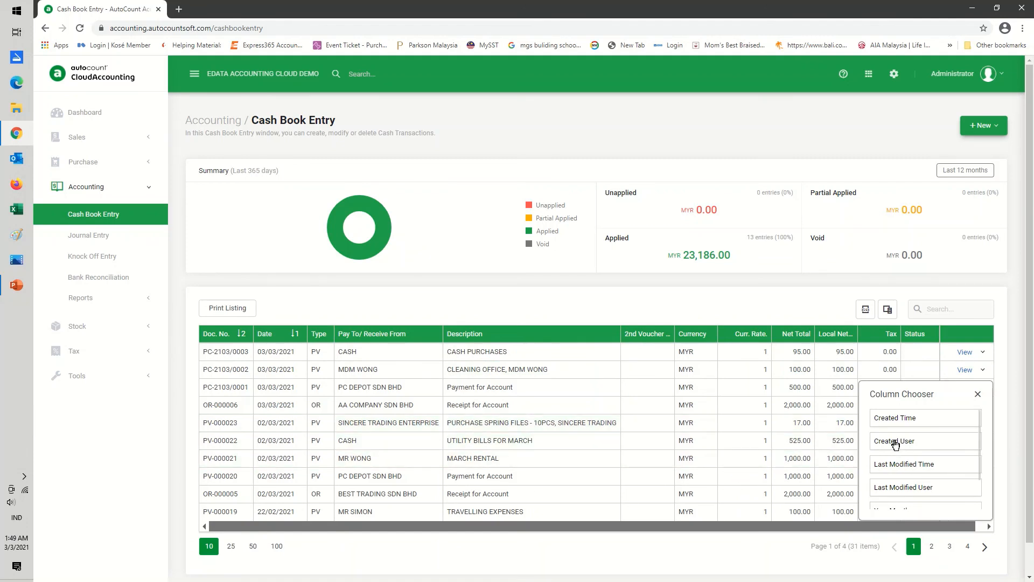
drag(895, 443, 622, 334)
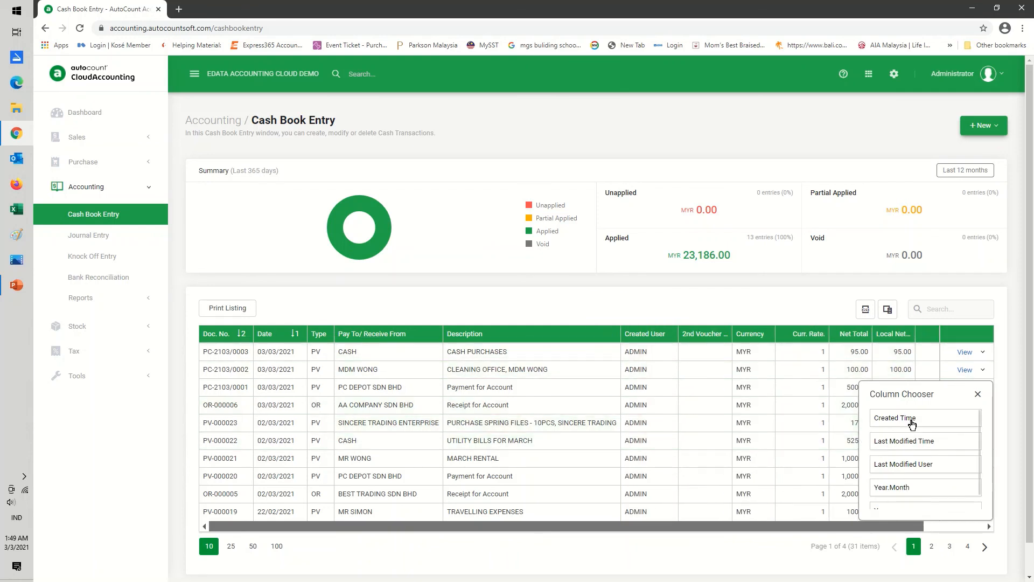
drag(905, 491, 613, 342)
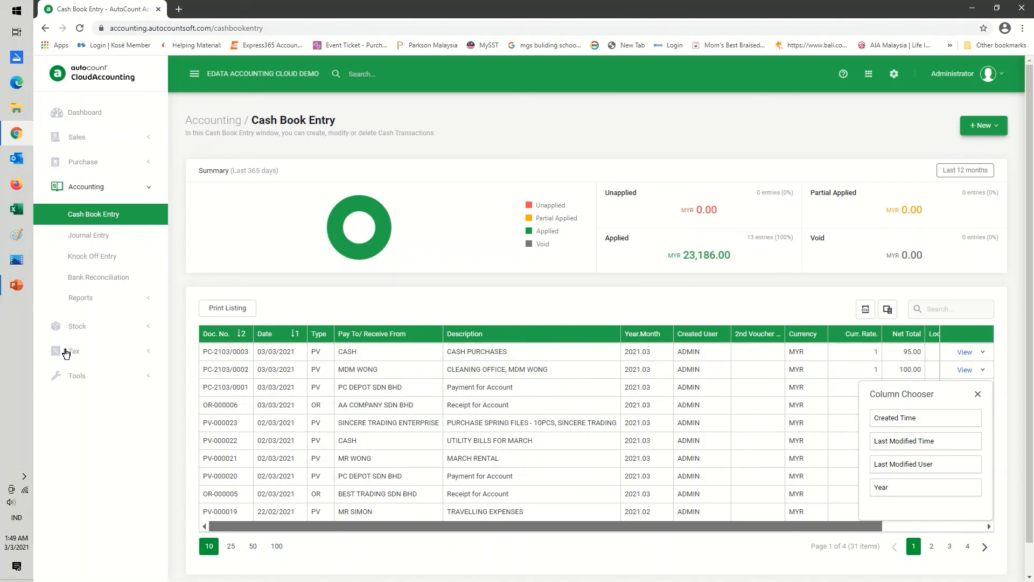
- Expand the list of available accounting reports
click(92, 301)
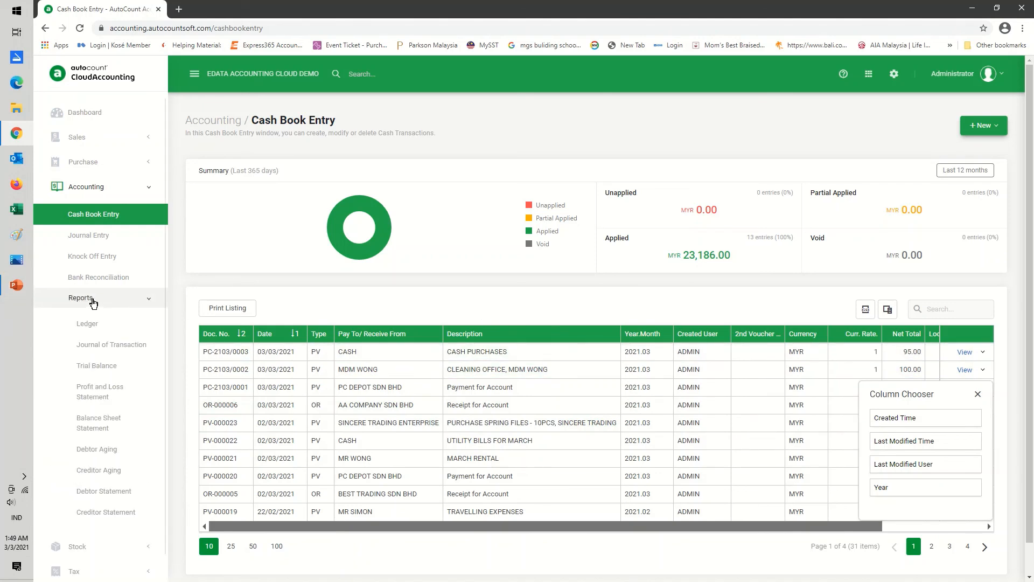